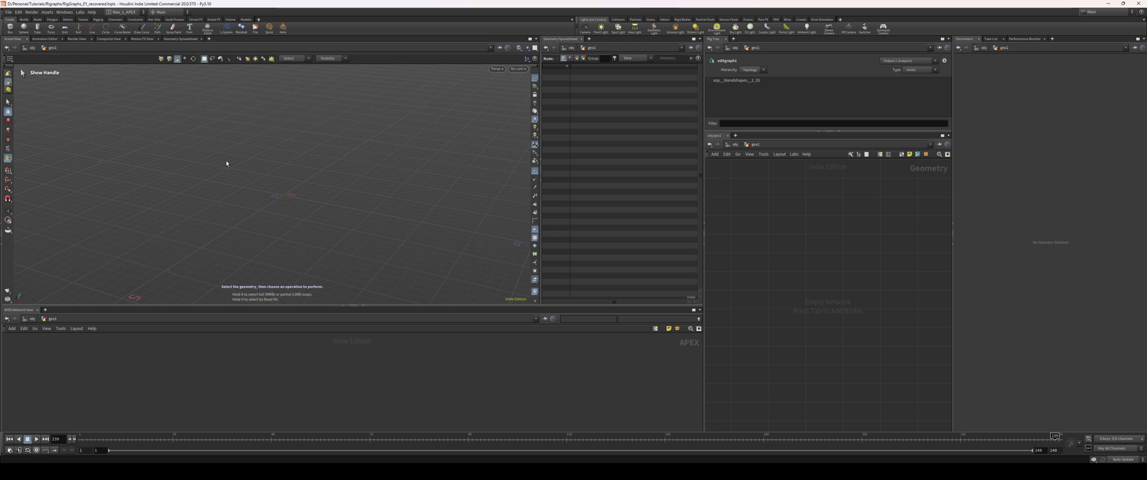
alt+drag(227, 163, 277, 187)
alt+drag(318, 212, 277, 203)
key(Return)
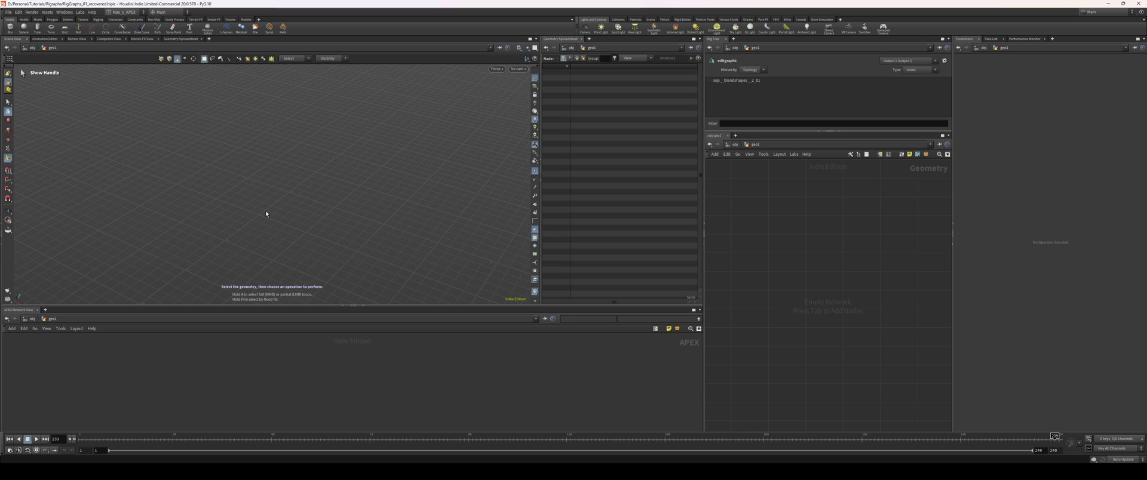
key(Escape)
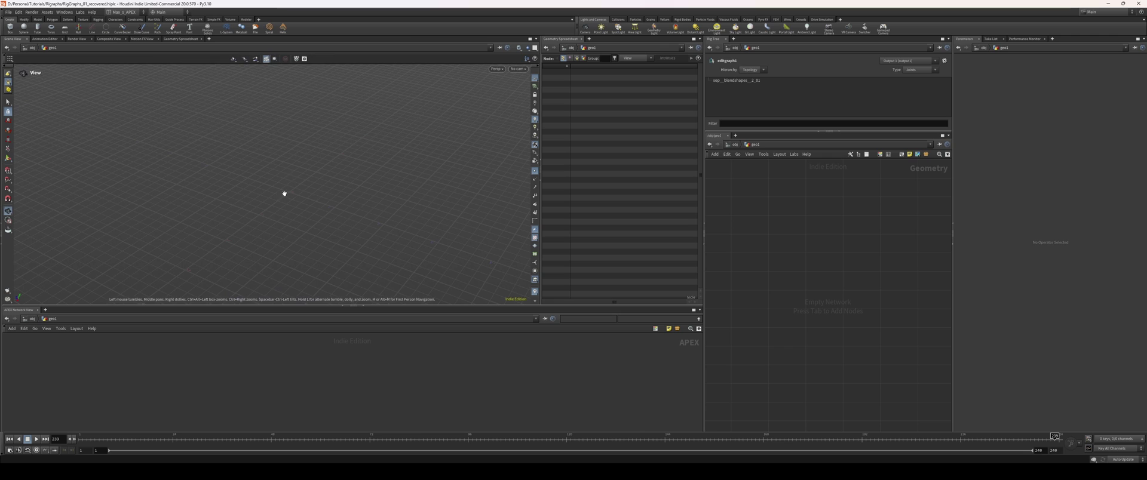
key(Return)
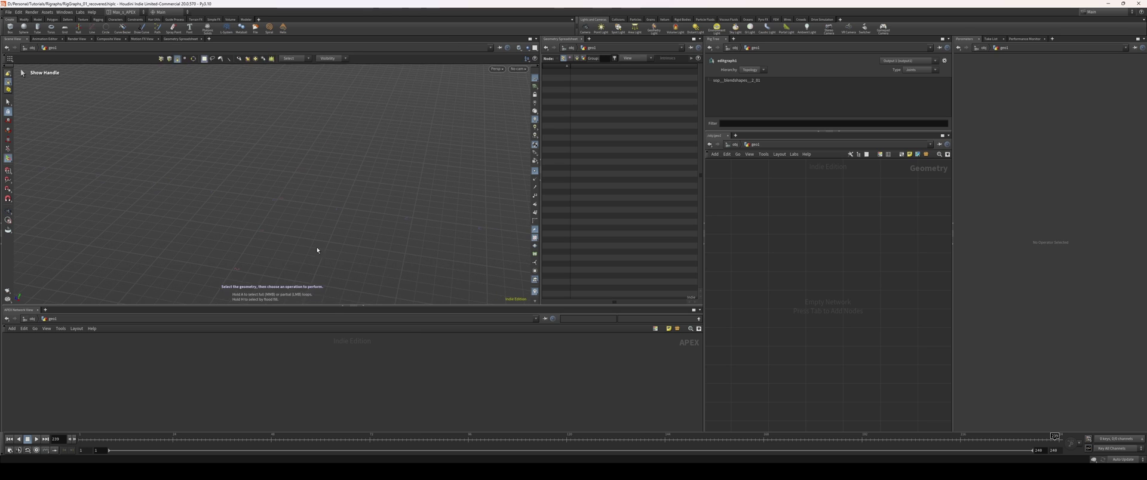
alt+drag(317, 248, 283, 186)
alt+drag(286, 260, 314, 265)
alt+middle_drag(325, 226, 327, 228)
drag(704, 275, 678, 277)
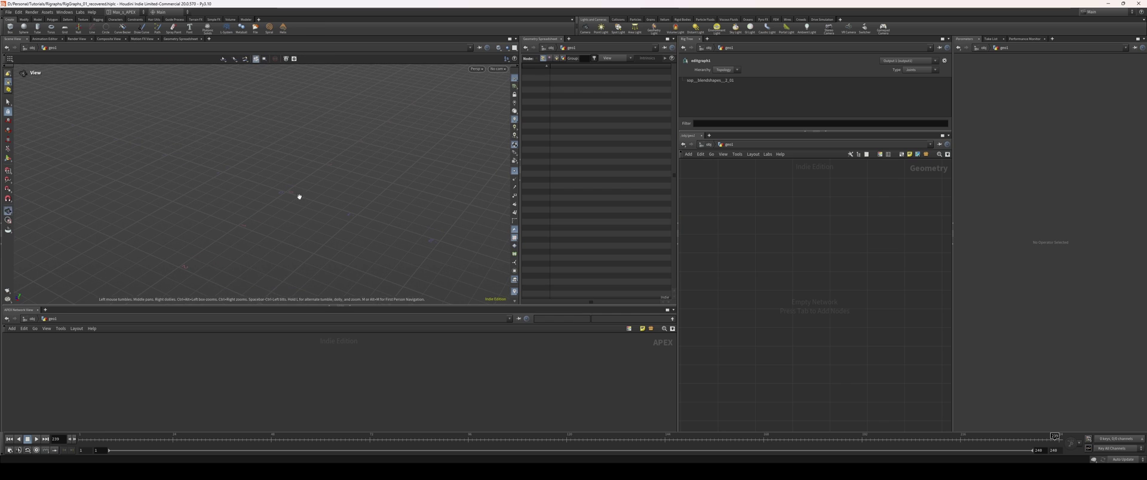
alt+drag(297, 197, 289, 206)
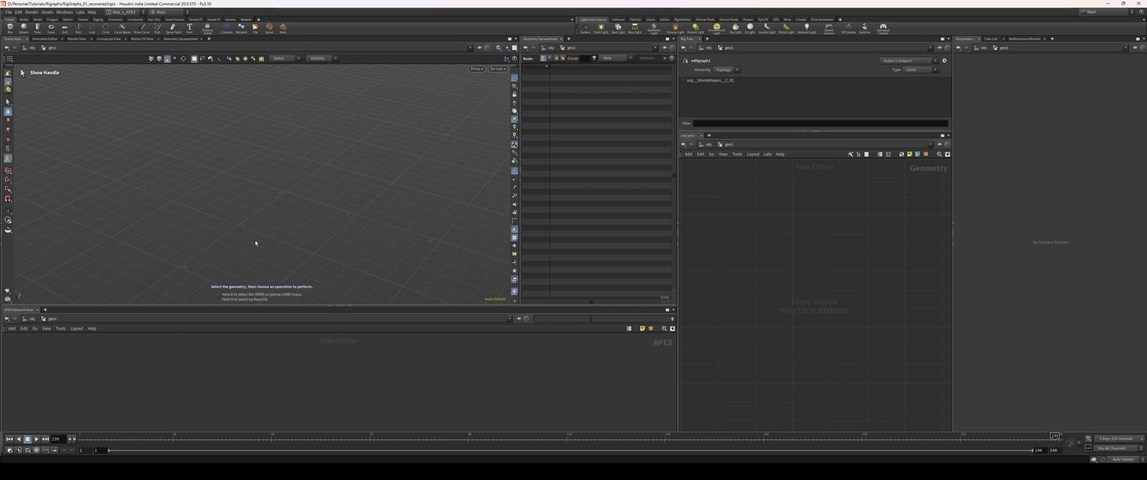
alt+drag(306, 202, 263, 193)
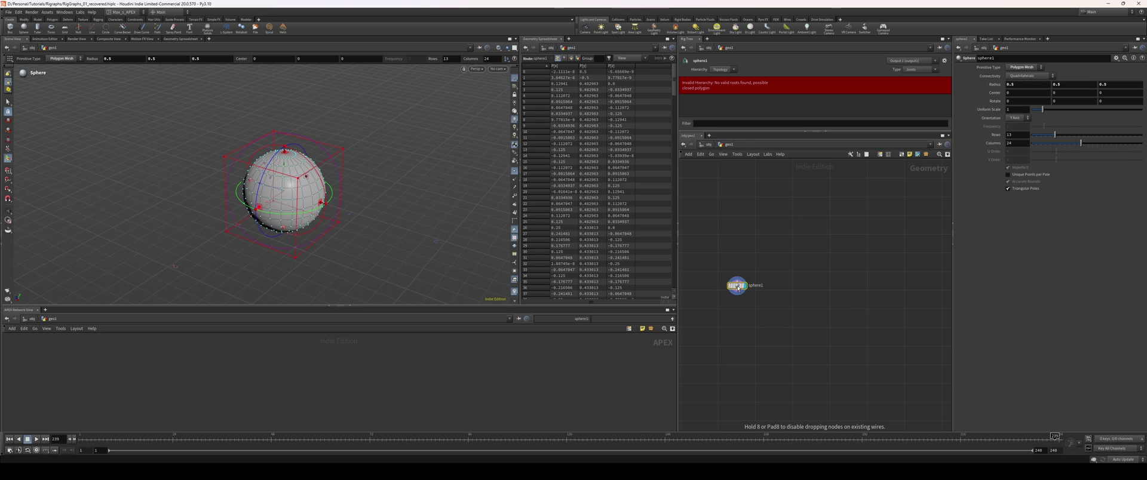
Add a Blend Shapes node to the geometry network and place it below the sphere node.
key(Tab)
text(blend)
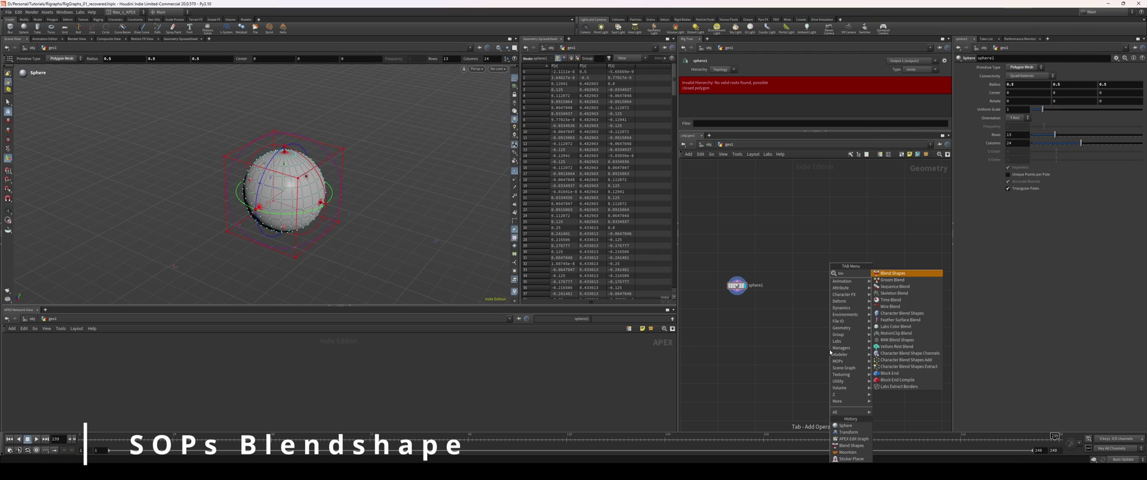
key(Return)
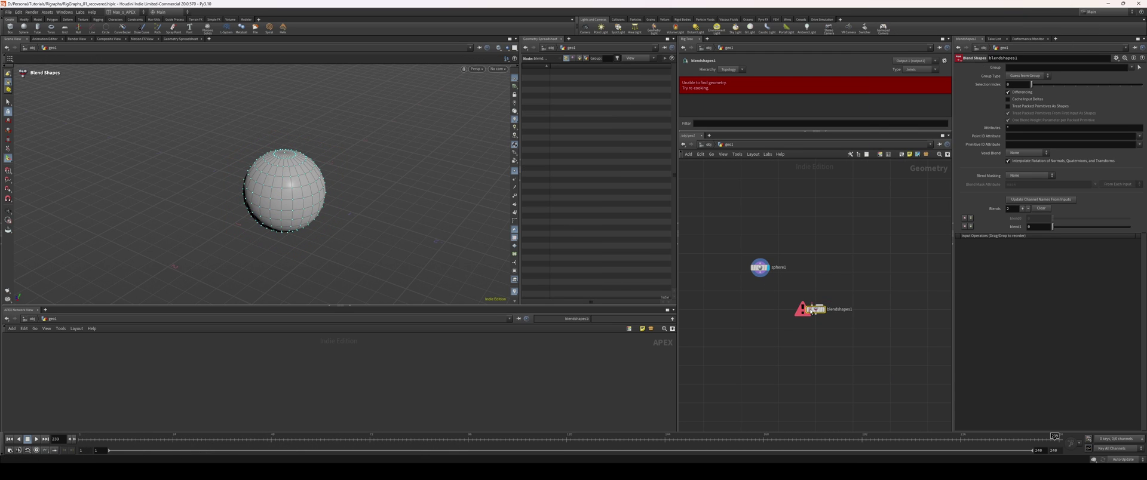
drag(810, 312, 772, 326)
Add a Mountain node fed by the sphere's output.
click(759, 273)
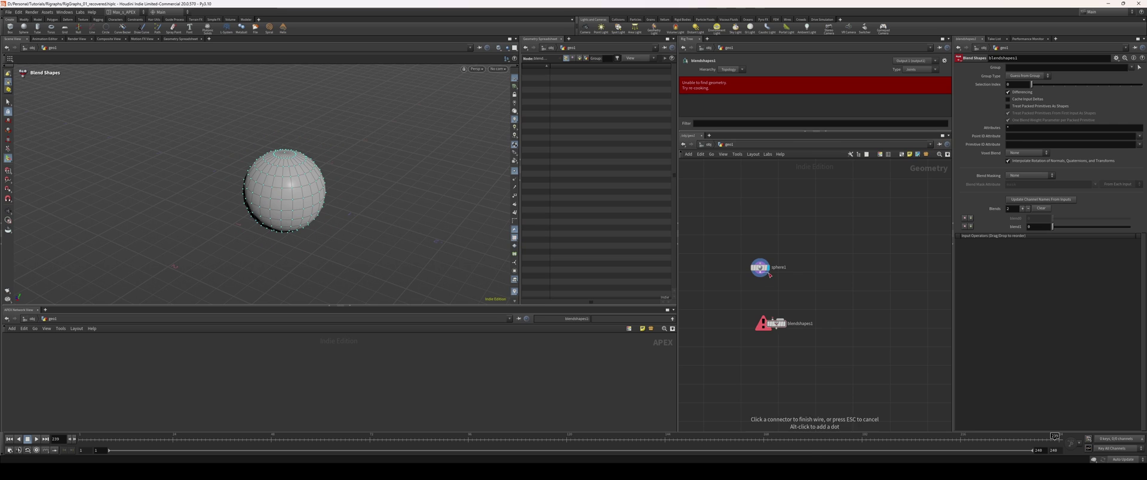
key(Tab)
text(mounta)
key(Return)
click(768, 284)
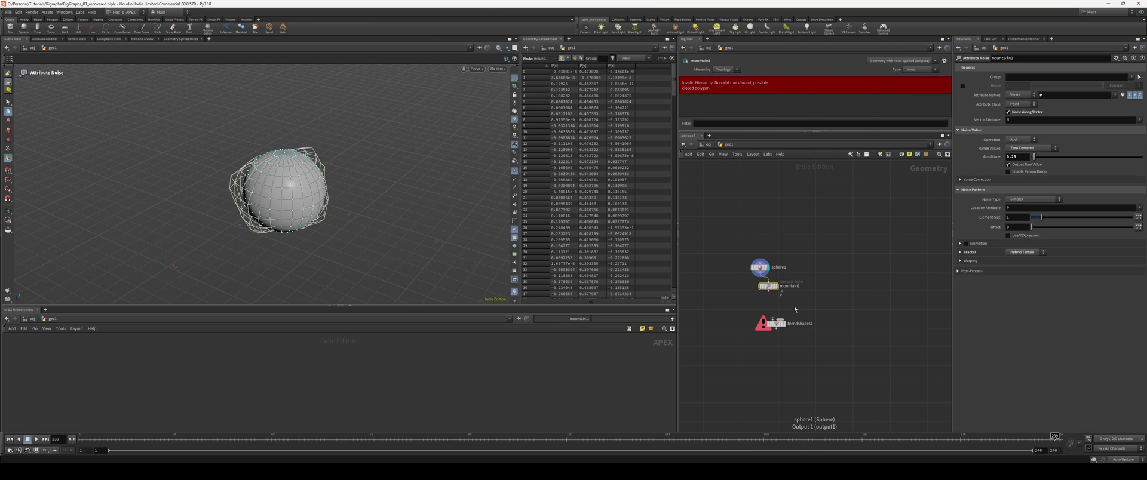
Wire the sphere as first input and the mountain as second input of the Blend Shapes node, and display its result.
drag(771, 285, 818, 295)
middle_drag(818, 306, 836, 282)
drag(797, 298, 775, 313)
click(777, 250)
click(768, 312)
click(834, 275)
click(776, 312)
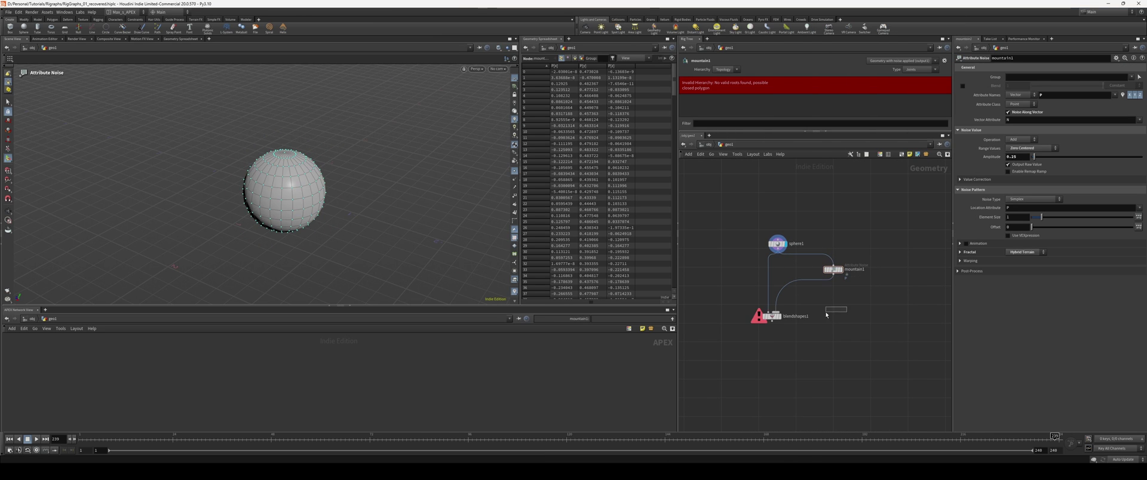
click(779, 316)
Increase the mountain's noise amplitude and test the blend1 weight on the Blend Shapes node.
click(834, 270)
drag(1038, 158, 1056, 157)
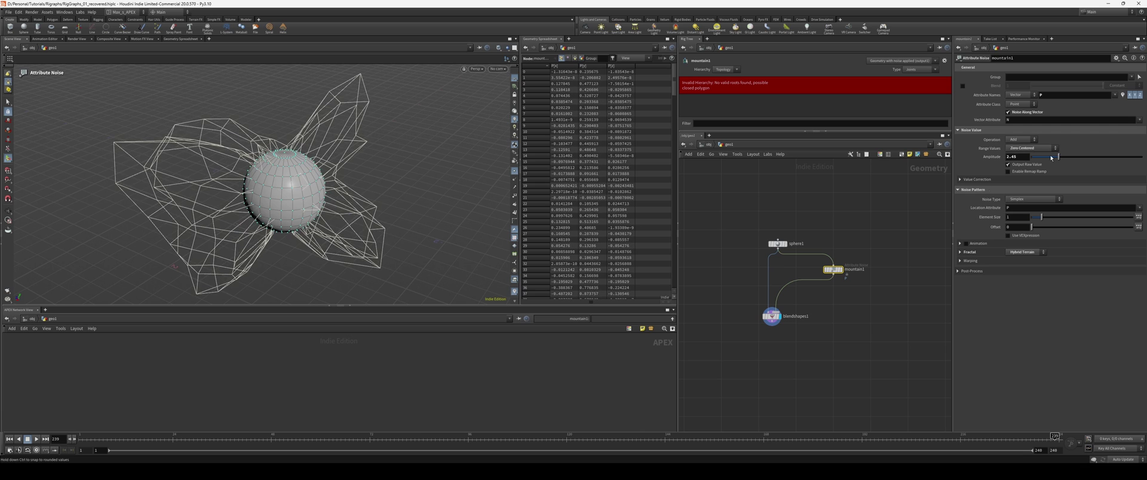
click(774, 317)
drag(1095, 227, 1088, 227)
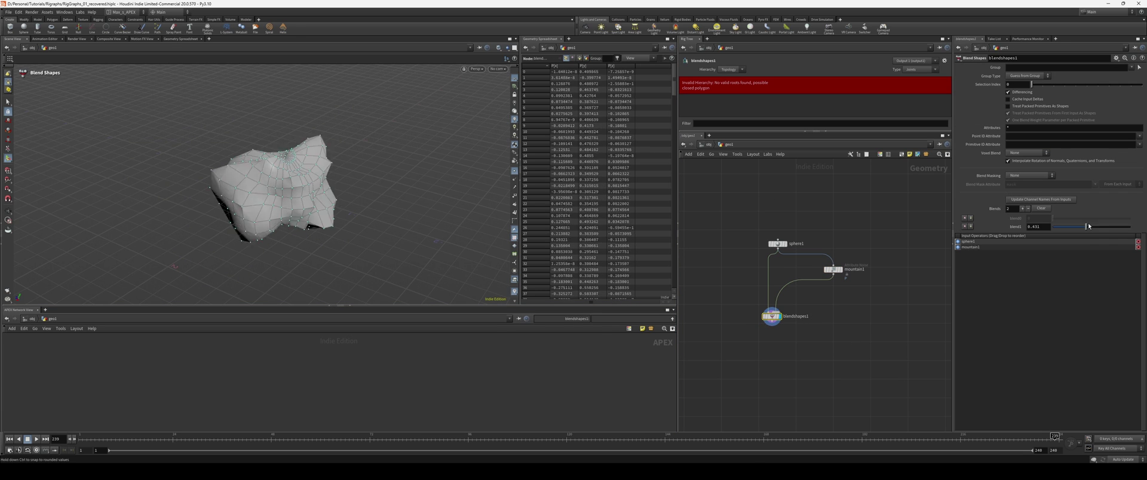
Add an APEX Edit Graph node below the Blend Shapes node, remaining at the geometry network level.
key(Tab)
text(apexedit)
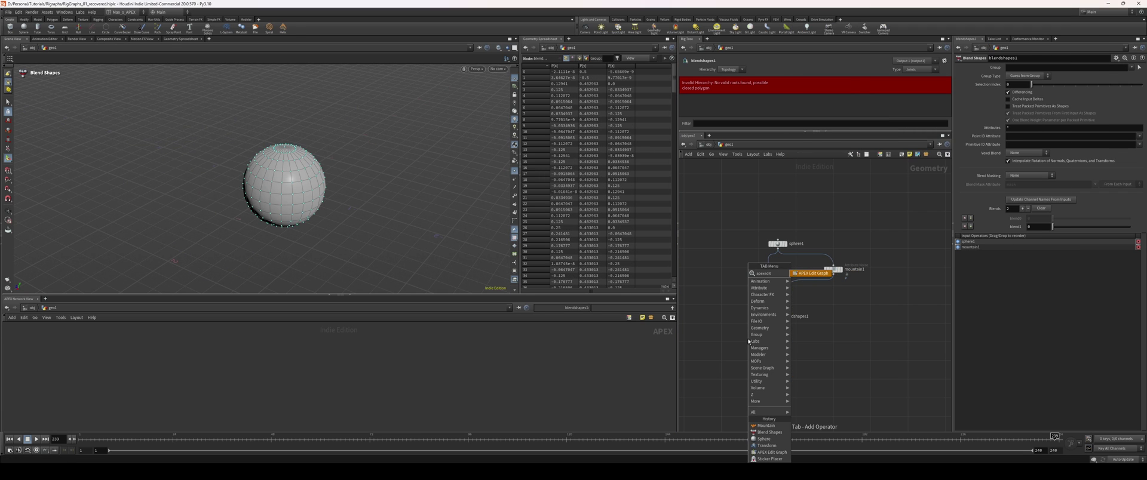
key(Return)
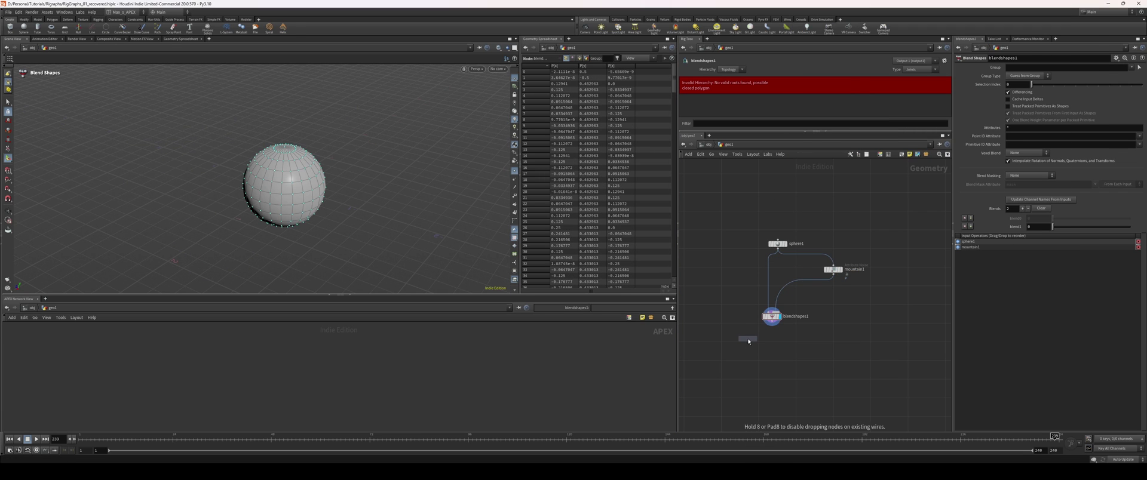
key(Return)
key(Return)
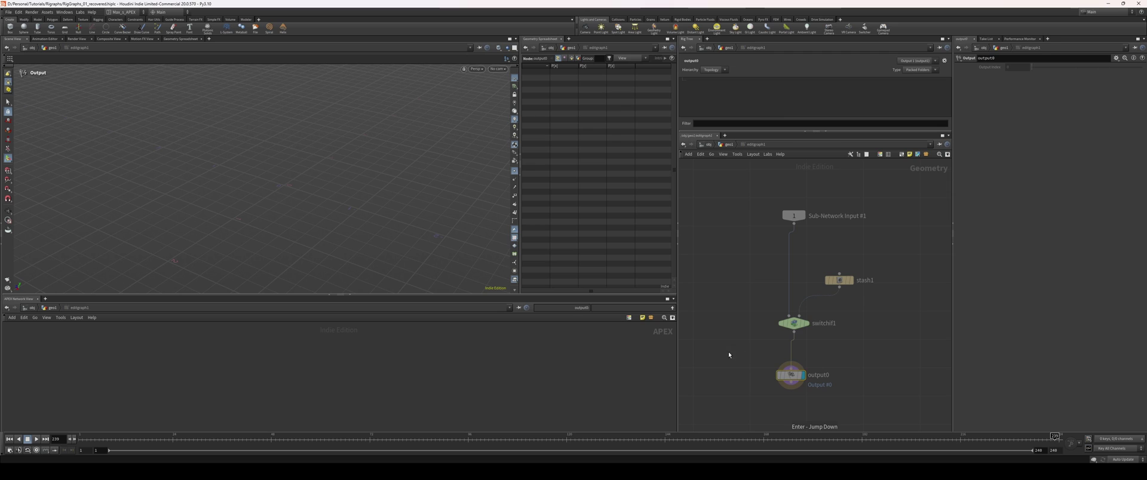
key(u)
Add a sop::blendshapes::2.0 node to the APEX graph and enlarge the APEX network view.
key(Tab)
text(blend)
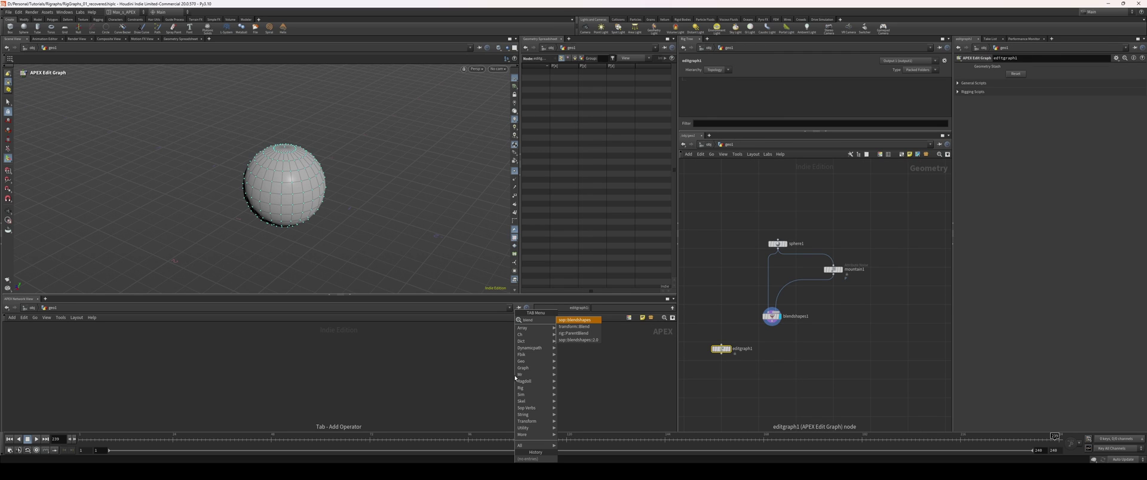
key(Down)
key(Down)
key(Down)
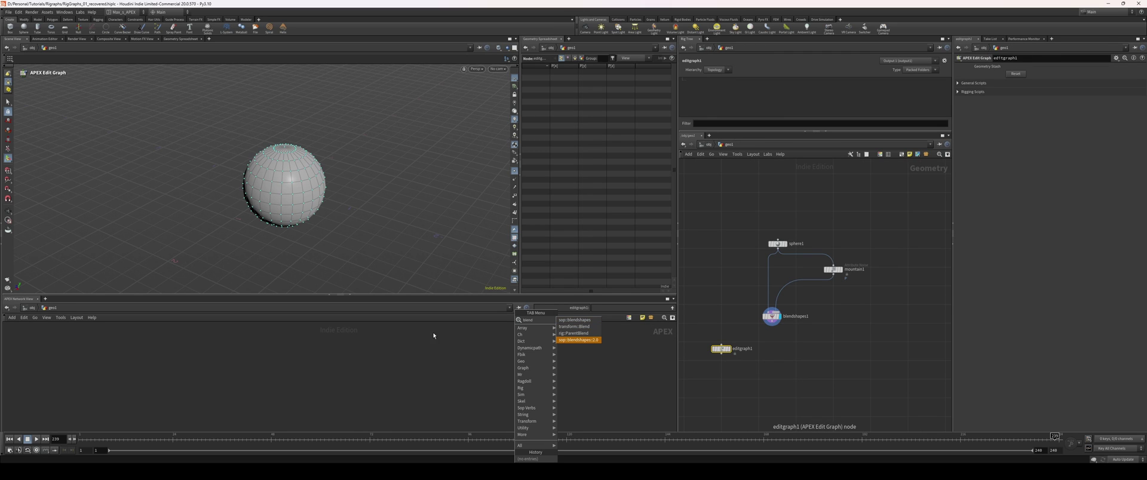
key(Return)
click(413, 359)
drag(457, 294, 463, 214)
alt+drag(364, 182, 367, 162)
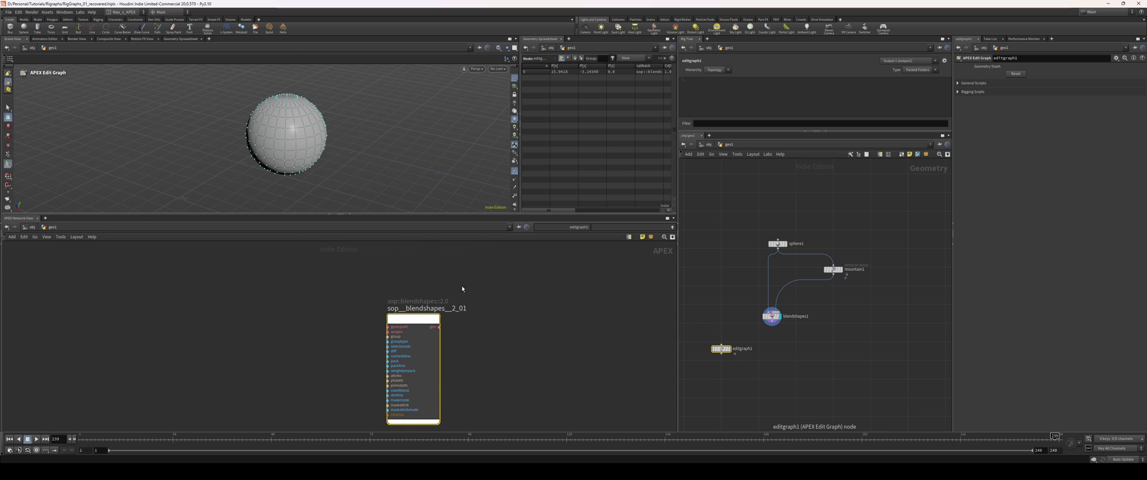
Examine the input ports of the APEX blendshapes node, down to nblends.
middle_drag(467, 323, 480, 302)
scroll(474, 303, up, 2)
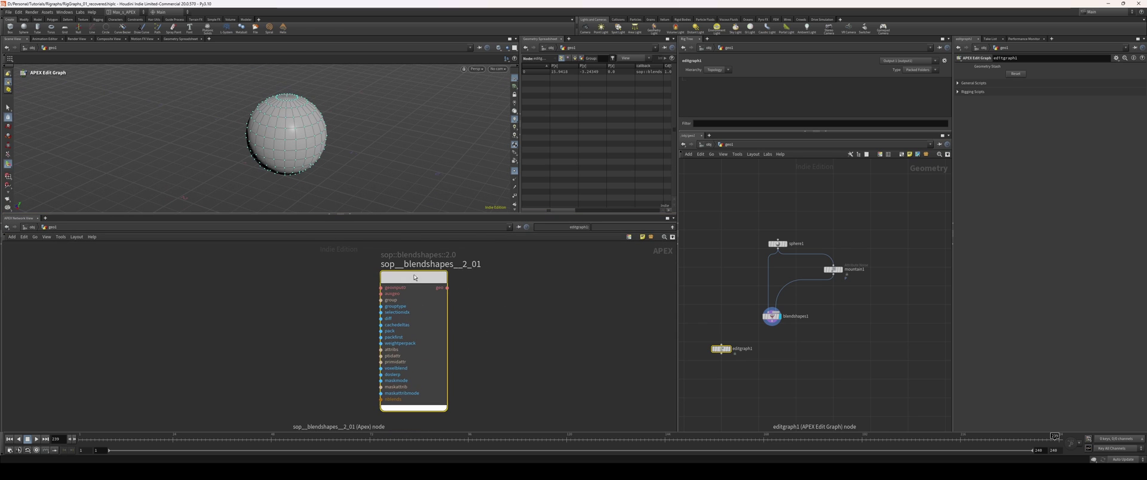
drag(415, 279, 418, 285)
middle_drag(492, 331, 488, 328)
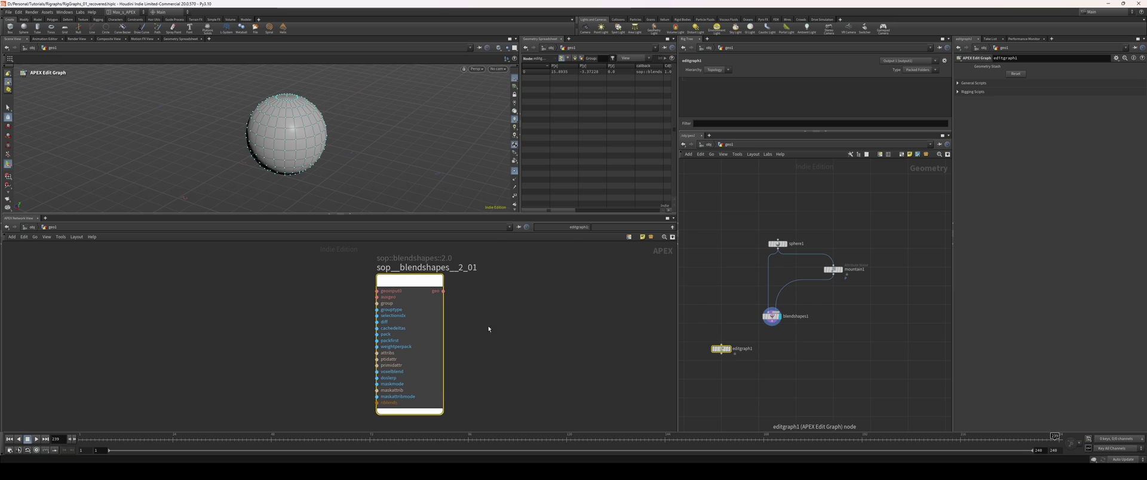
scroll(488, 328, down, 1)
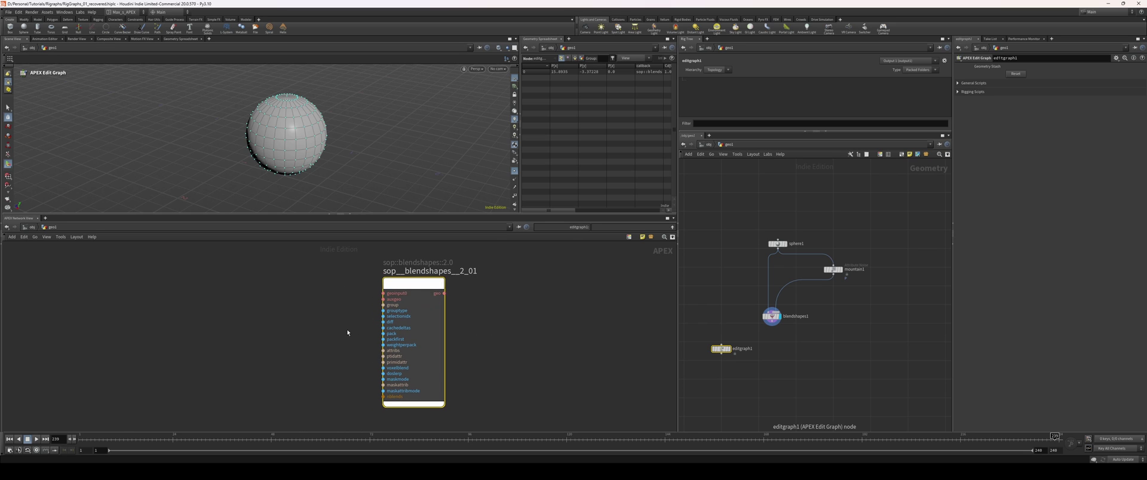
middle_drag(348, 330, 328, 319)
scroll(327, 319, up, 1)
drag(402, 272, 385, 284)
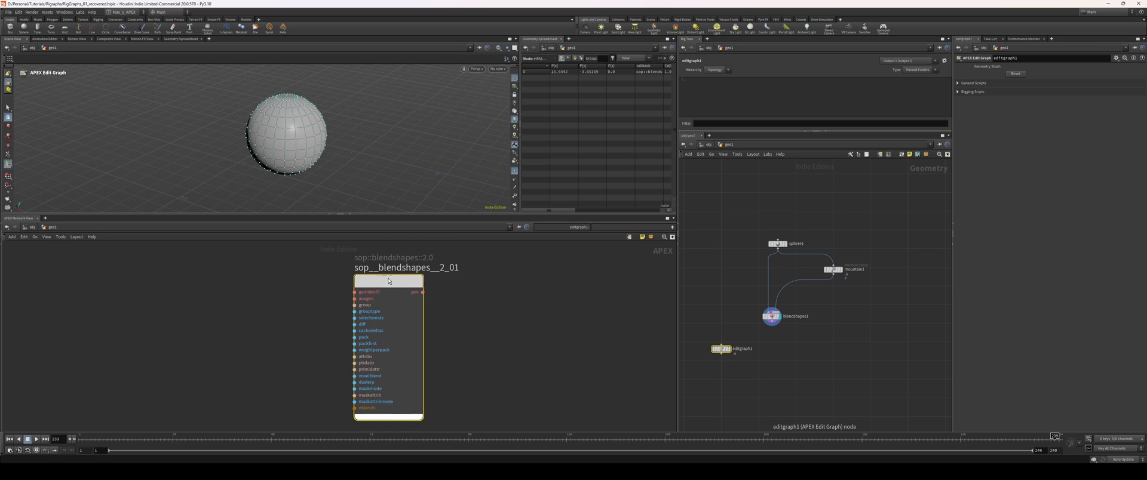
middle_drag(315, 377, 321, 345)
scroll(321, 347, up, 1)
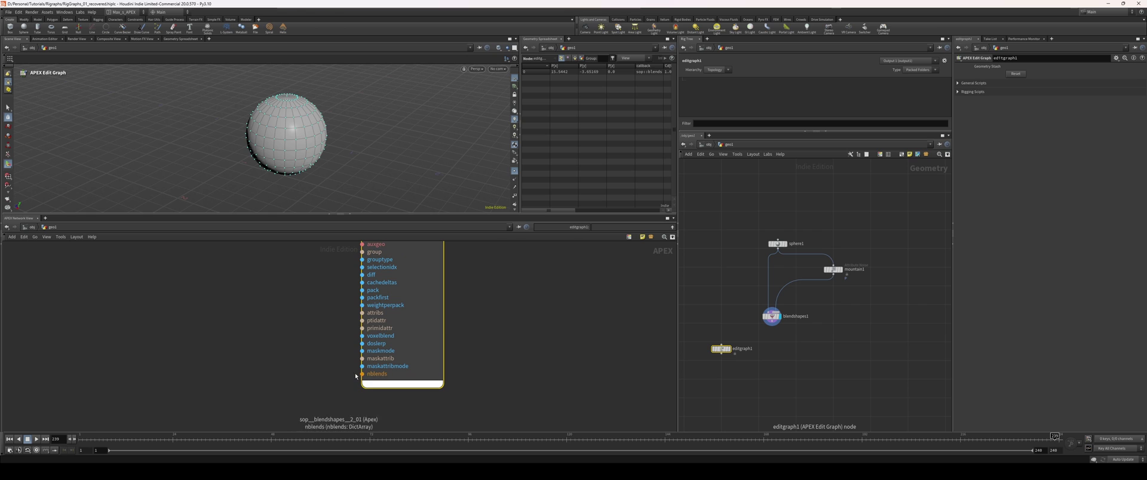
scroll(351, 376, up, 2)
scroll(385, 370, down, 4)
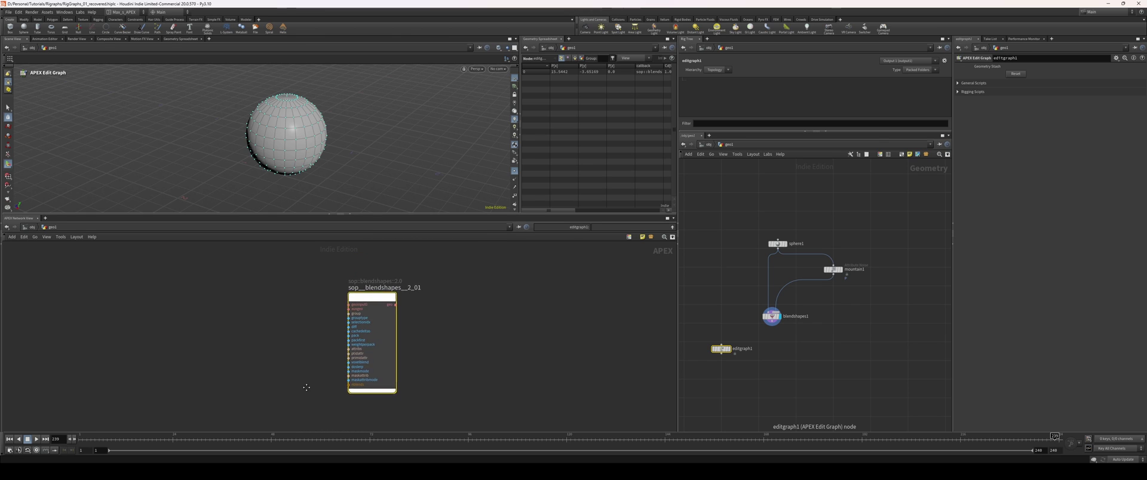
Review the mountain node and try out the blend1 weight on the Blend Shapes node.
click(833, 270)
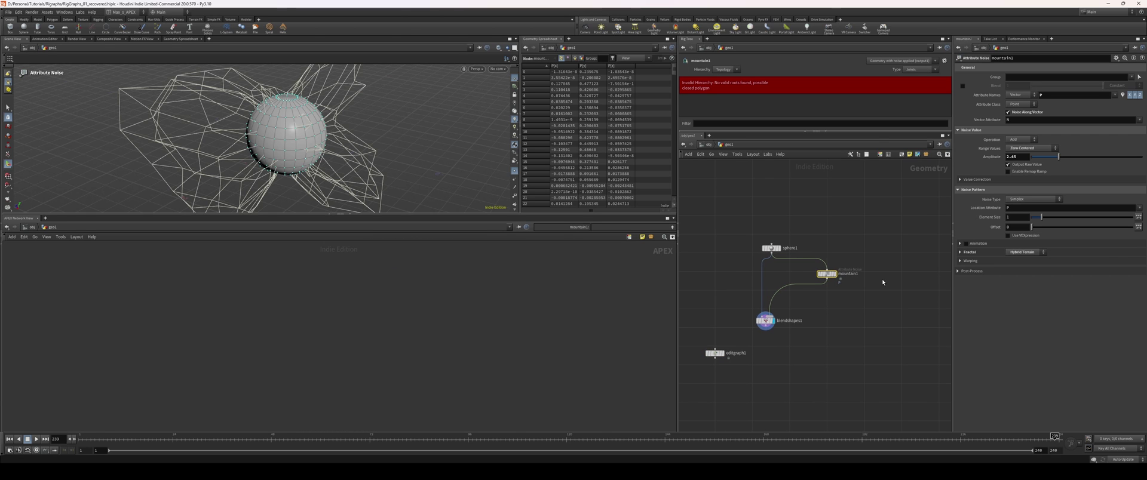
click(832, 274)
scroll(839, 295, up, 3)
middle_drag(838, 298, 890, 288)
click(799, 314)
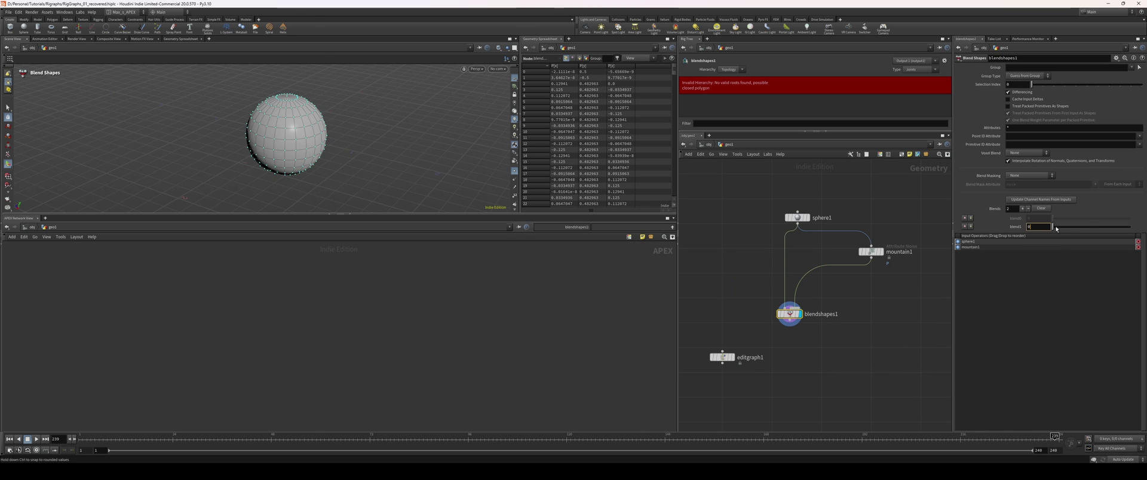
mouse_move(1054, 227)
mouse_down()
mouse_move(1075, 227)
mouse_move(1032, 228)
mouse_up()
Duplicate the mountain node with its sphere connection and increase the copy's noise element size.
alt+drag(870, 253, 932, 253)
middle_drag(926, 269, 926, 268)
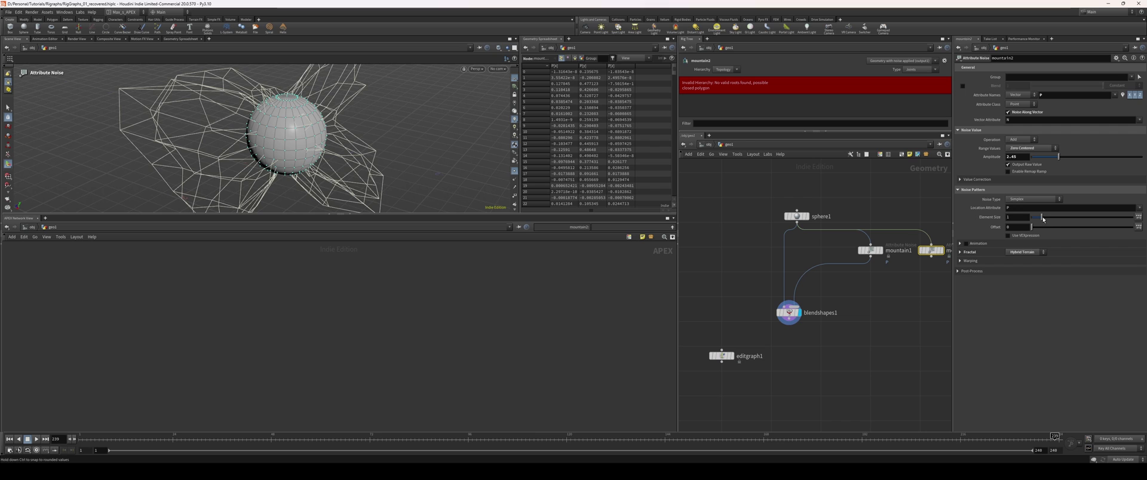
drag(1043, 219, 1060, 220)
Connect the second mountain to the Blend Shapes node, add another blend, and set blend1 to about 0.264 and blend2 to about 0.841.
drag(931, 257, 794, 308)
click(789, 313)
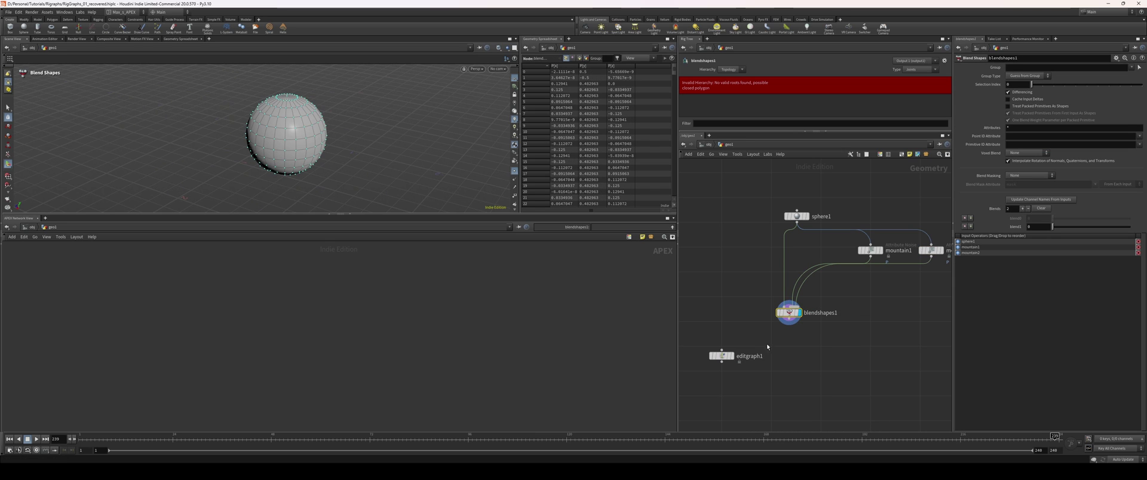
click(1022, 209)
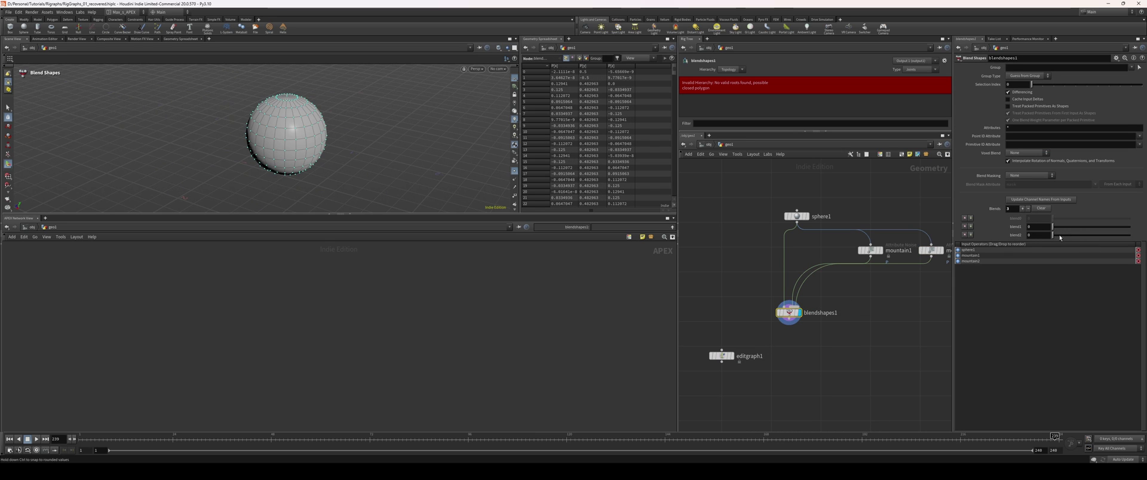
mouse_move(1053, 235)
mouse_down()
mouse_move(1101, 230)
mouse_move(1038, 238)
mouse_up()
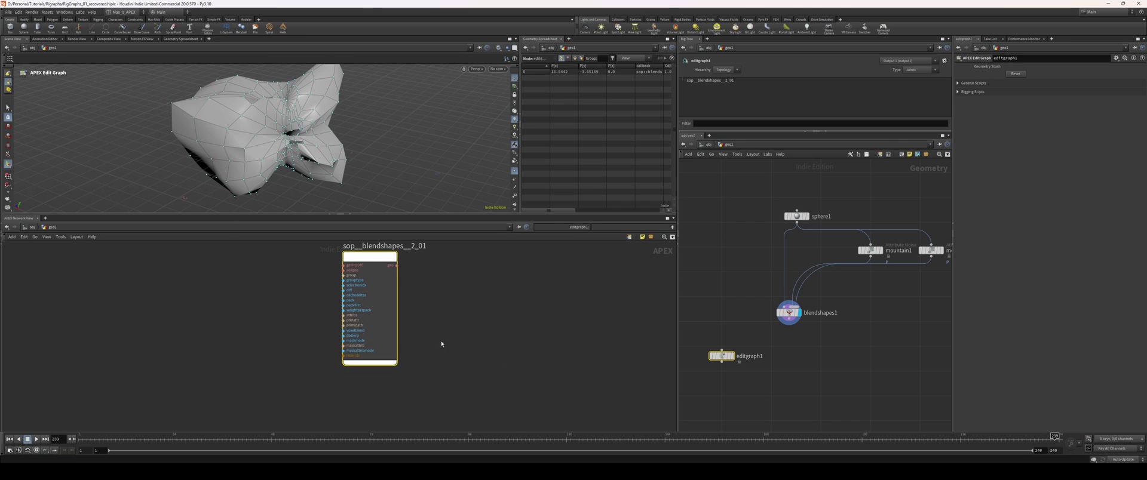
Compare the nblends input of the APEX blendshapes node with the inputs and blend weights of the Blend Shapes SOP.
scroll(301, 364, up, 5)
middle_drag(311, 365, 314, 370)
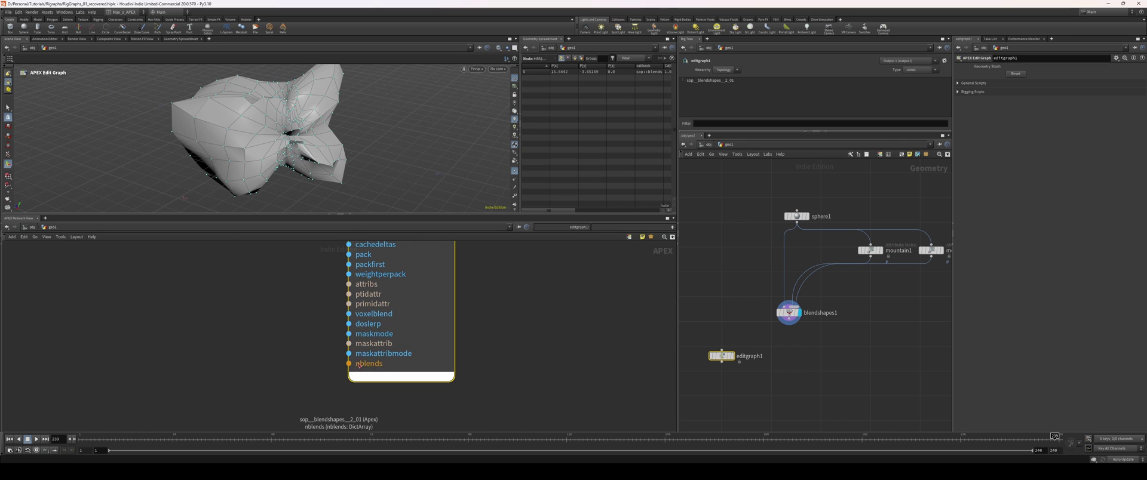
middle_drag(860, 299, 837, 301)
click(773, 313)
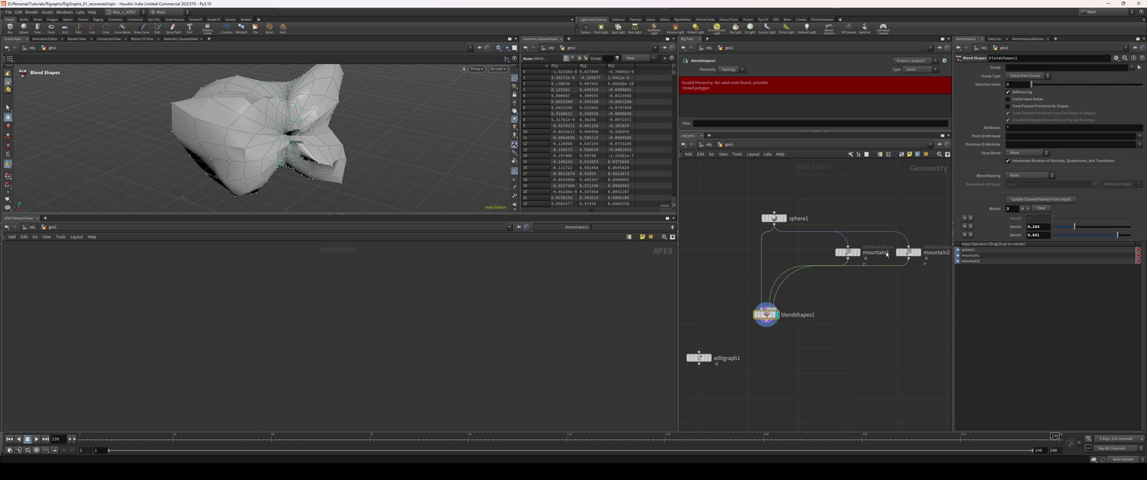
click(700, 359)
drag(813, 339, 763, 313)
middle_drag(837, 305, 833, 307)
click(692, 360)
scroll(501, 366, down, 1)
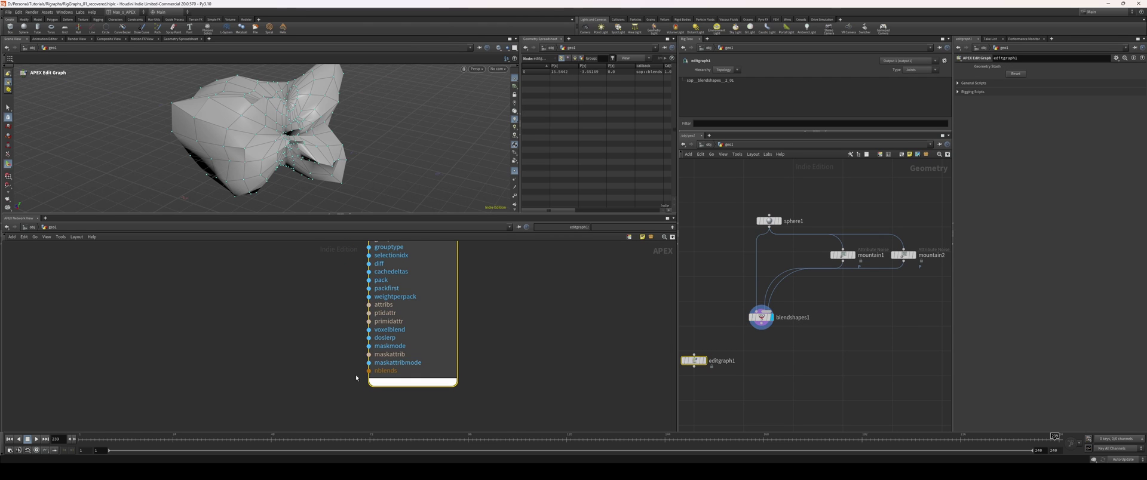
middle_drag(335, 350, 292, 362)
scroll(310, 369, down, 2)
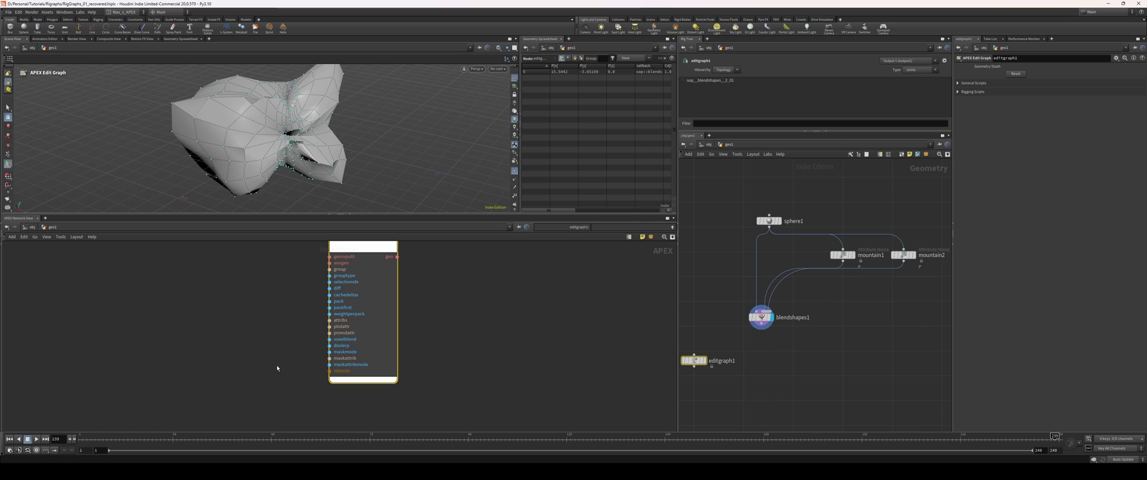
Examine the full list of input ports on the APEX blendshapes node and the SOP network layout beside it.
mouse_move(291, 306)
middle_down()
mouse_move(292, 349)
mouse_move(290, 296)
middle_up()
scroll(292, 349, down, 1)
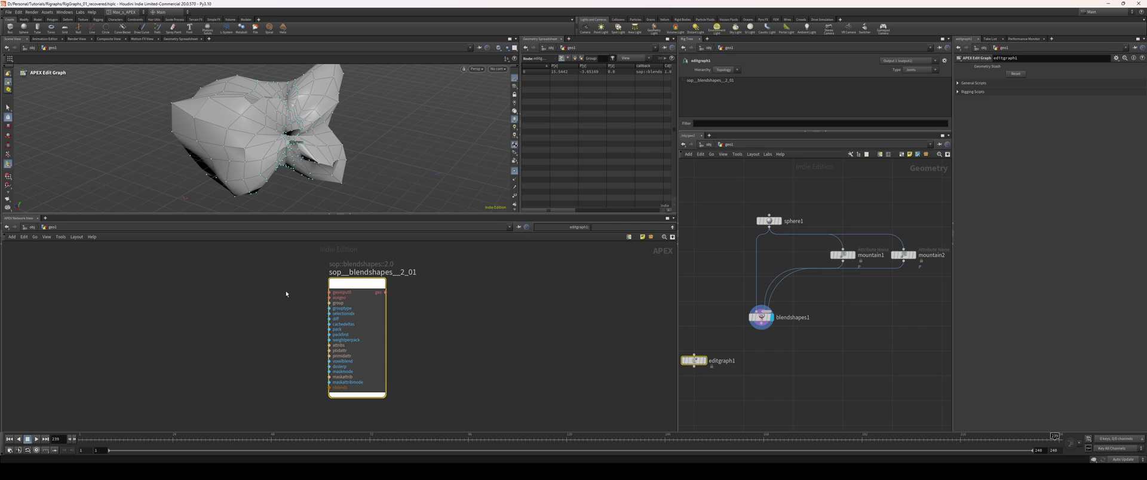
drag(335, 283, 324, 280)
scroll(298, 299, up, 1)
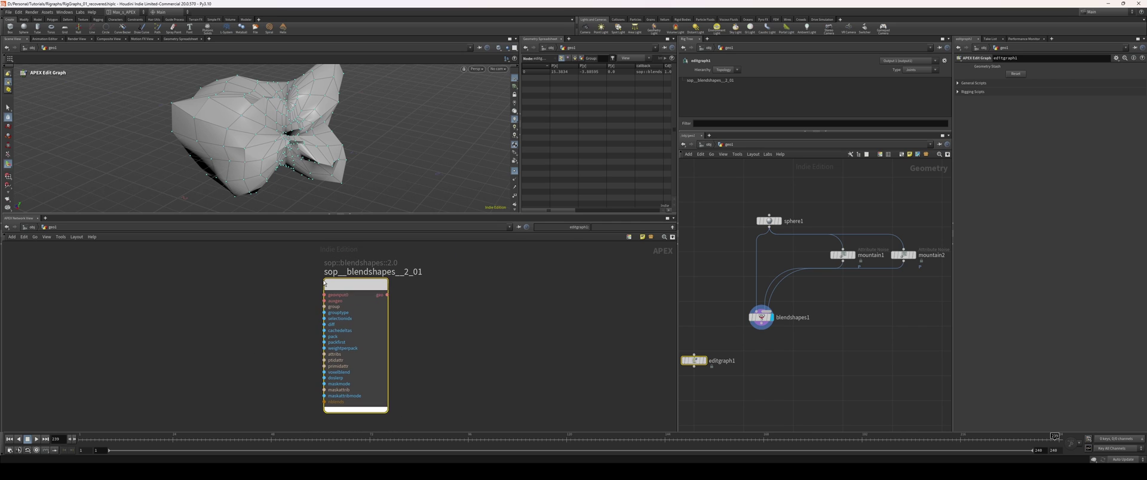
scroll(252, 286, down, 1)
middle_drag(247, 292, 252, 288)
middle_drag(273, 383, 262, 361)
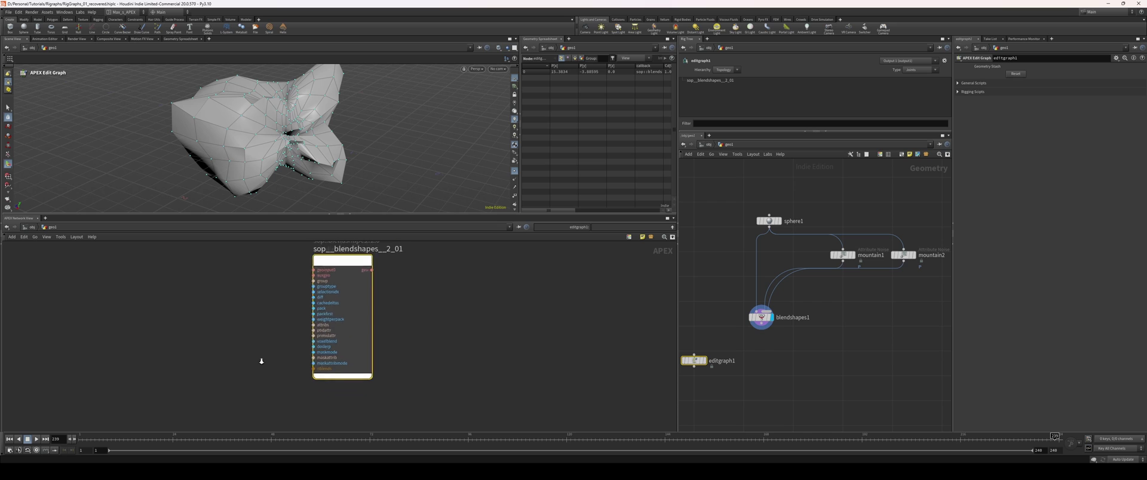
scroll(272, 366, up, 3)
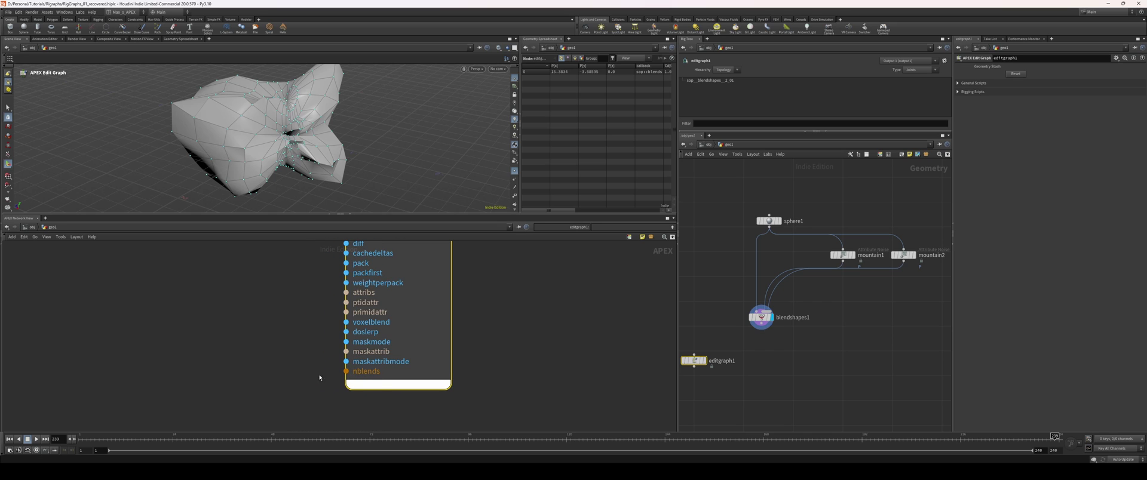
scroll(328, 372, up, 1)
scroll(293, 369, down, 1)
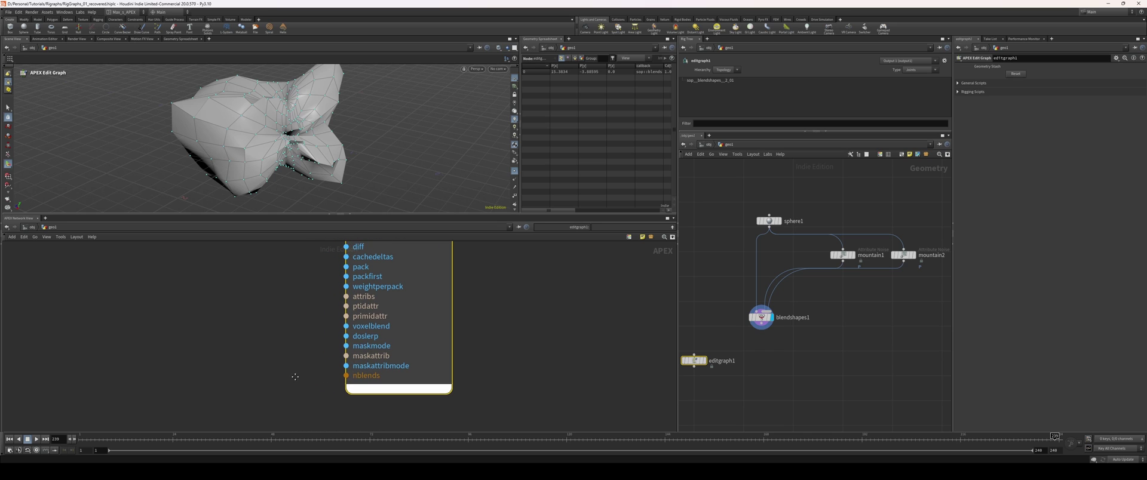
scroll(263, 375, down, 2)
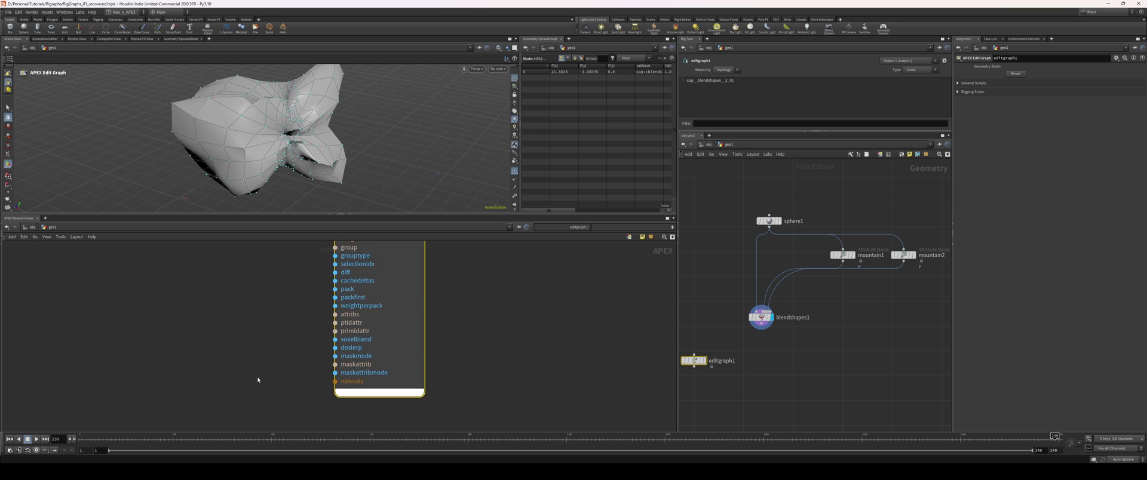
middle_drag(711, 363, 756, 354)
drag(739, 353, 730, 355)
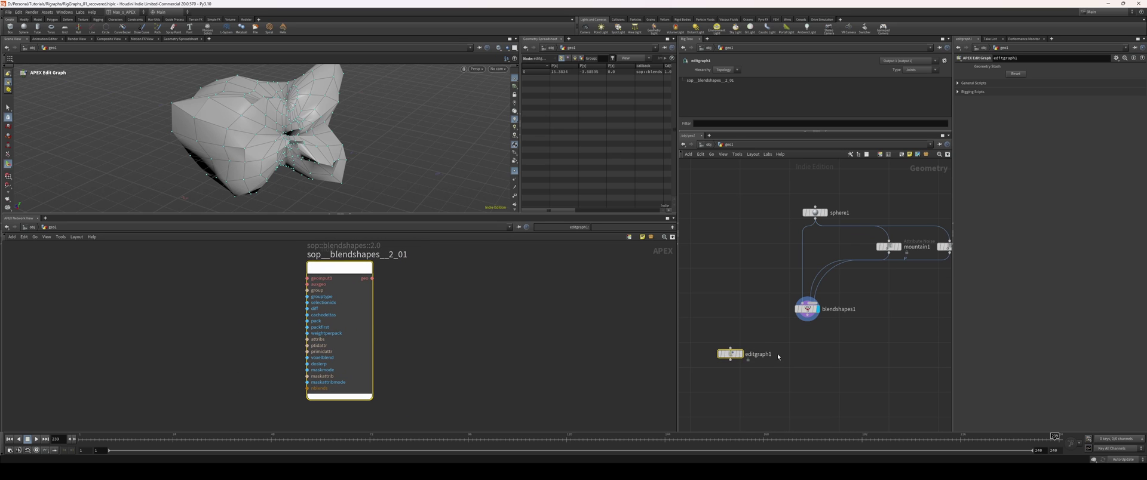
scroll(200, 332, up, 3)
middle_drag(216, 337, 214, 330)
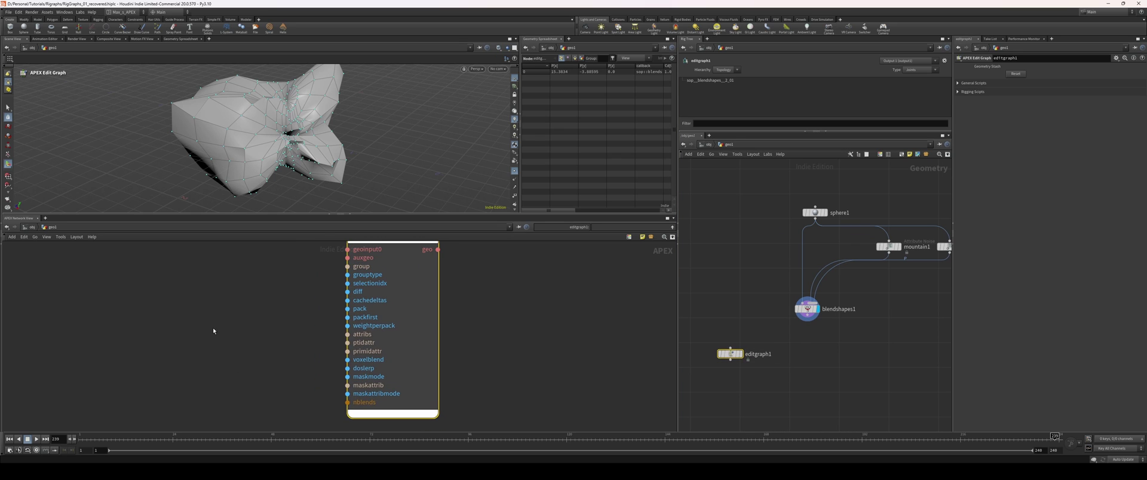
scroll(256, 336, down, 2)
scroll(846, 360, down, 3)
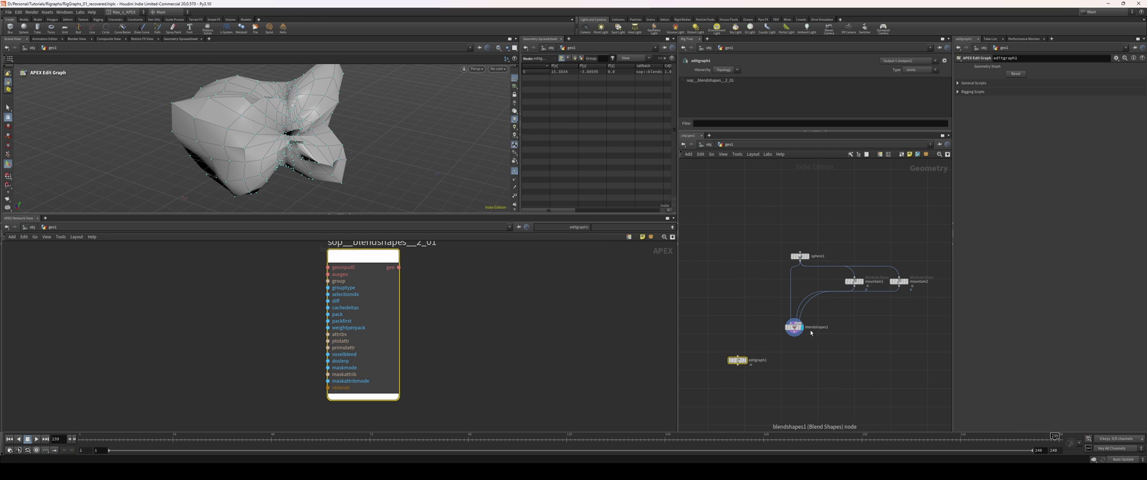
middle_drag(447, 302, 446, 321)
scroll(446, 321, down, 1)
Enlarge the 3D viewport pane above the APEX network view and inspect the sphere.
drag(478, 214, 478, 297)
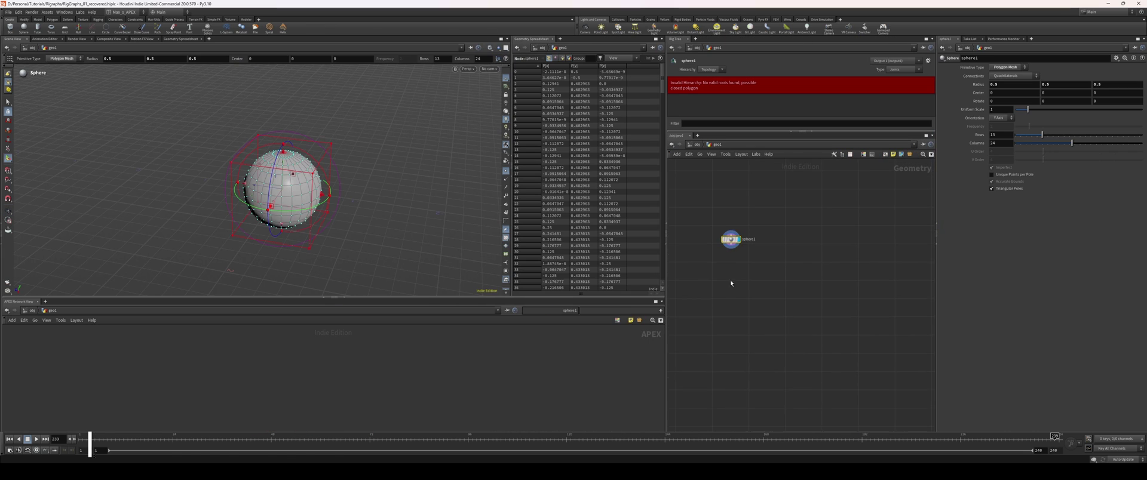
middle_drag(791, 318, 799, 314)
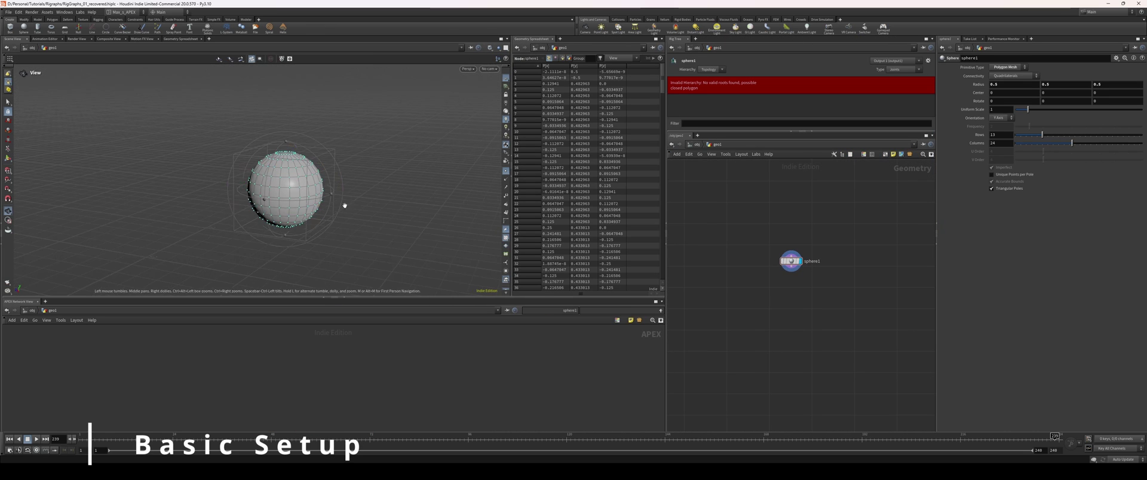
alt+drag(344, 205, 283, 170)
alt+drag(356, 175, 295, 202)
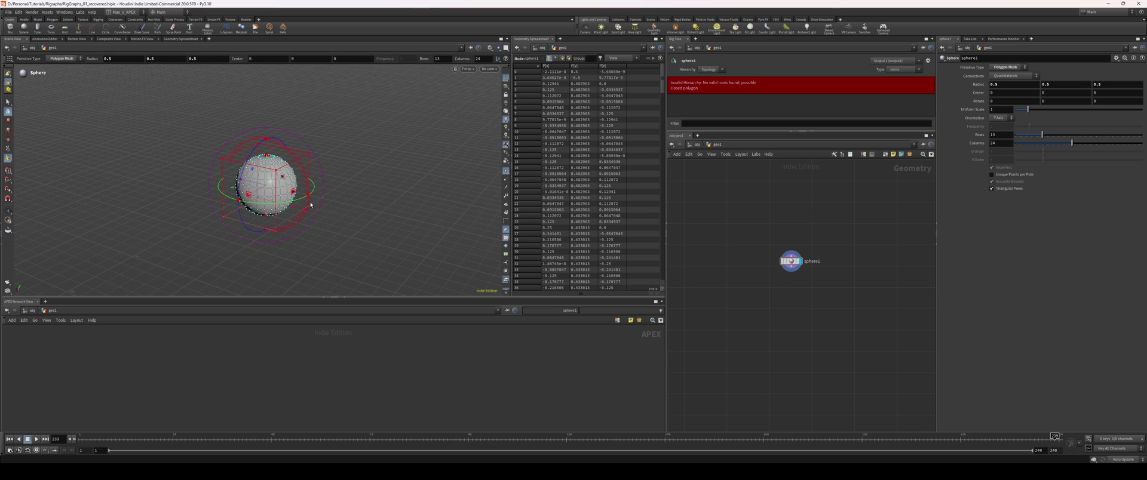
mouse_move(361, 205)
alt+mouse_down()
mouse_move(350, 208)
mouse_move(365, 210)
alt+mouse_up()
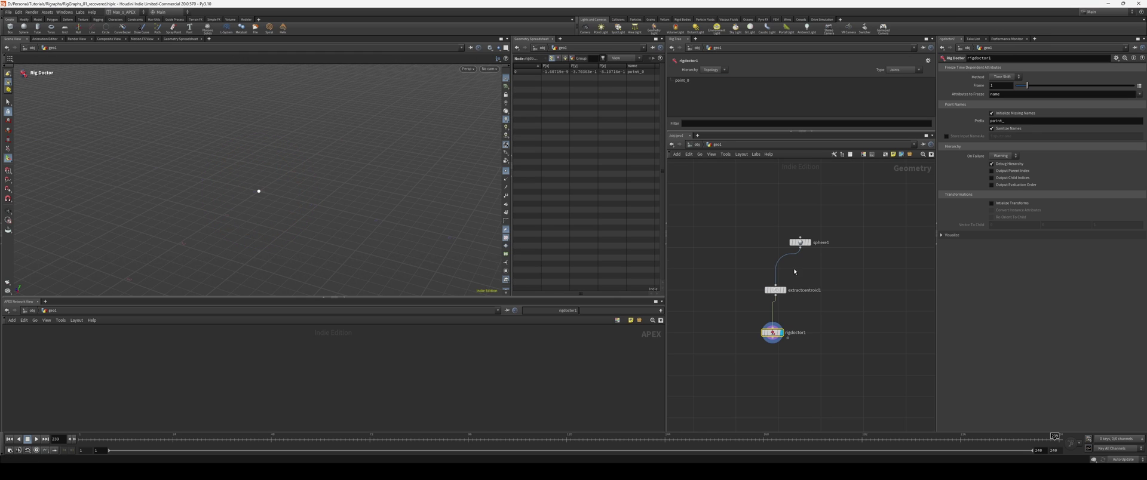
Line up the centroid and Rig Doctor nodes, then add Capture Packed Geometry fed by sphere1 and rigdoctor1.
scroll(801, 297, up, 1)
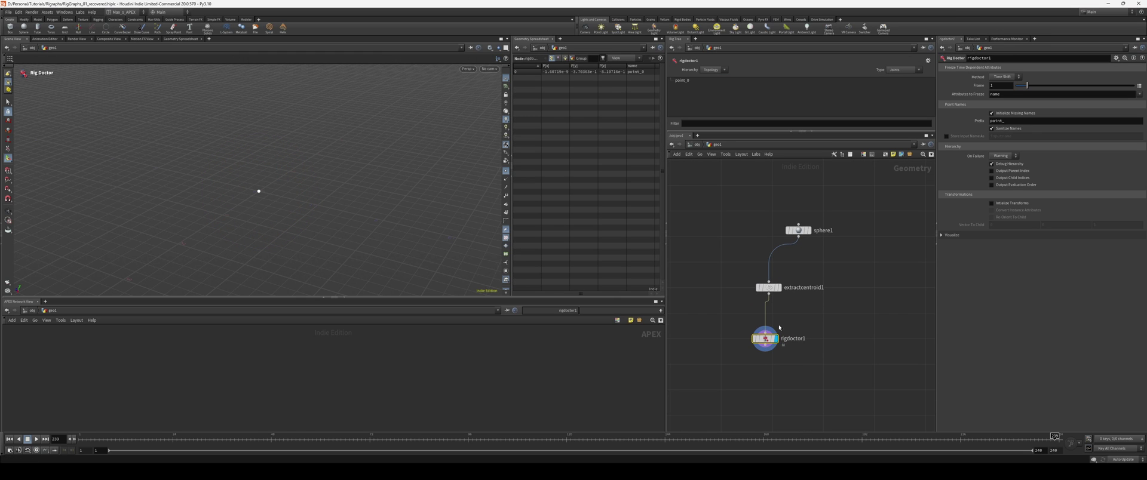
scroll(254, 180, up, 1)
drag(831, 188, 685, 349)
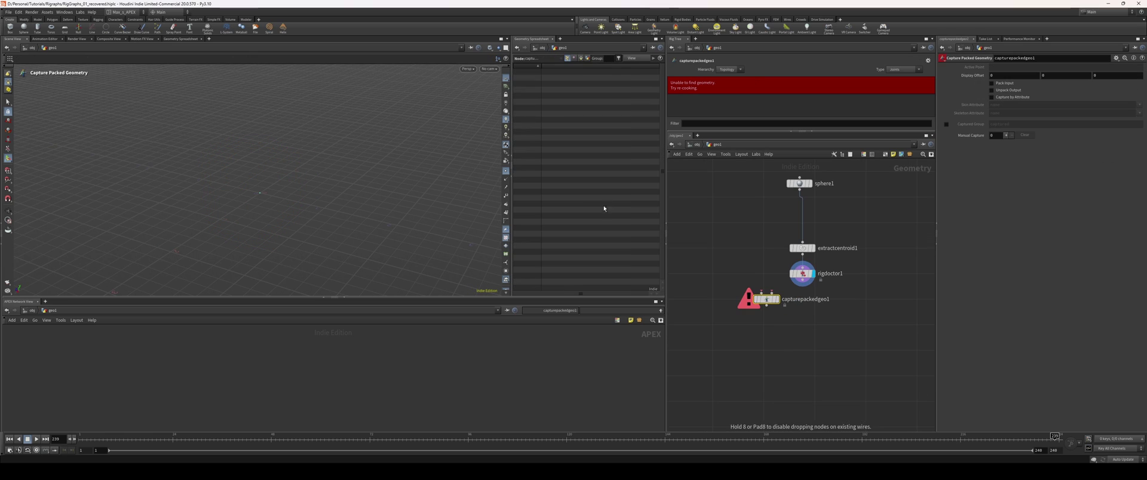
drag(799, 190, 733, 333)
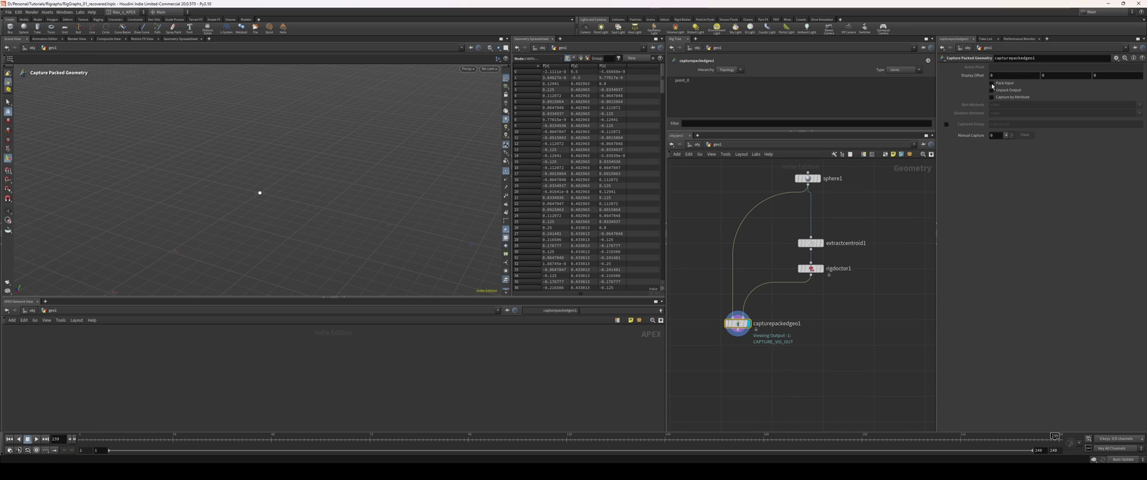
Enable Pack Input and Unpack Output on the Capture Packed Geometry node and set its Transfer Attributes to *.
click(993, 83)
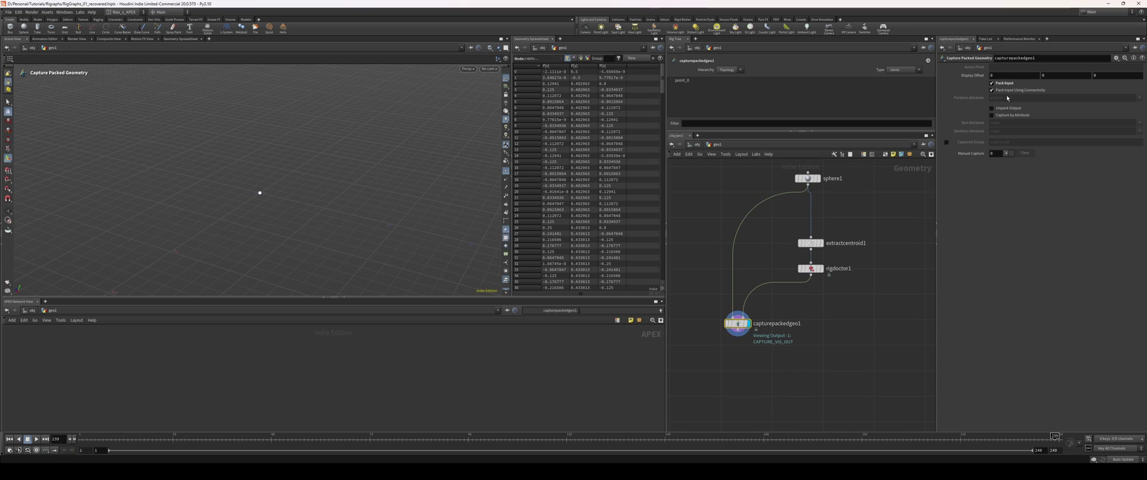
click(992, 108)
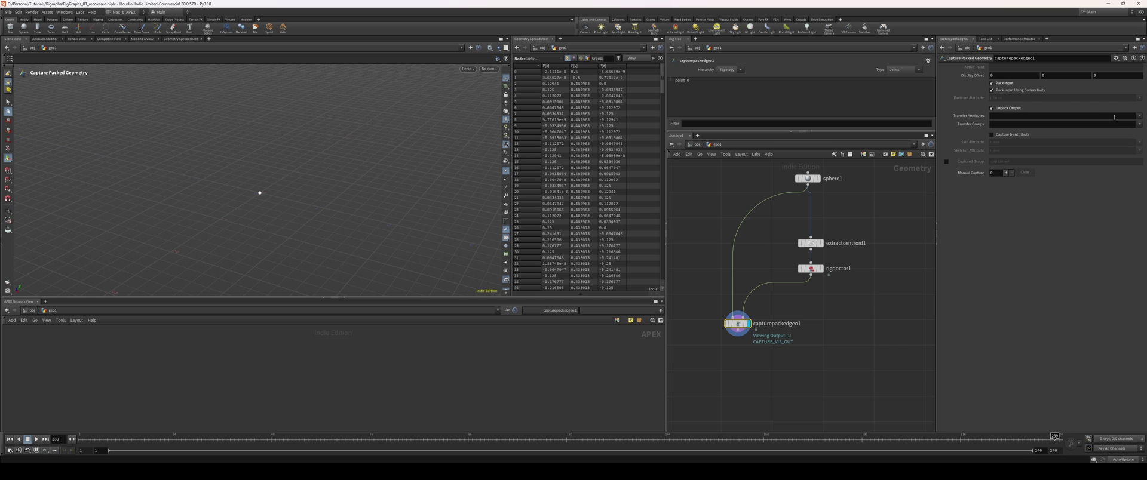
click(1115, 116)
text(*)
key(Return)
drag(511, 90, 431, 92)
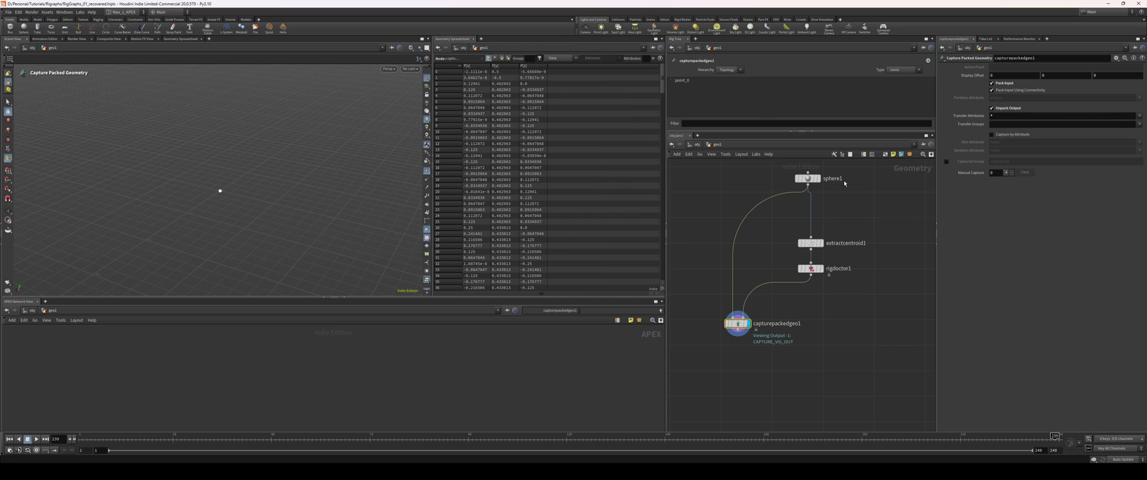
click(1006, 173)
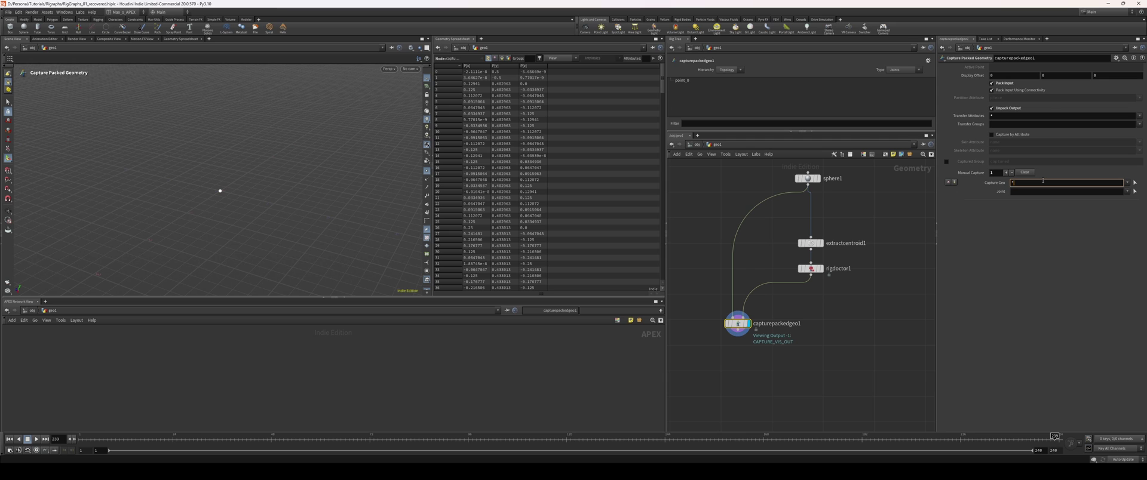
key(Tab)
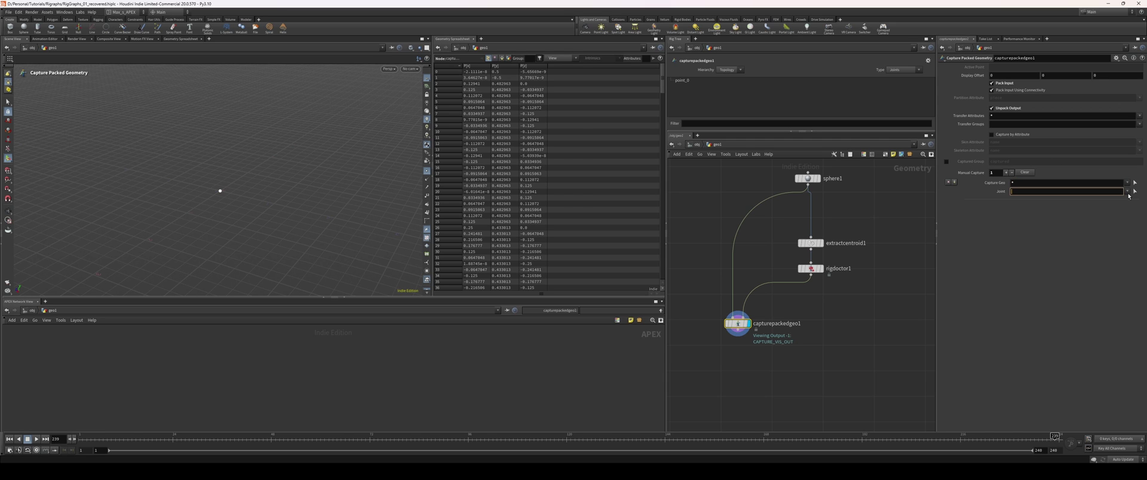
click(1127, 192)
click(1131, 199)
Add a Mountain node fed by the sphere, display it, and set its amplitude to about 1.37.
key(Tab)
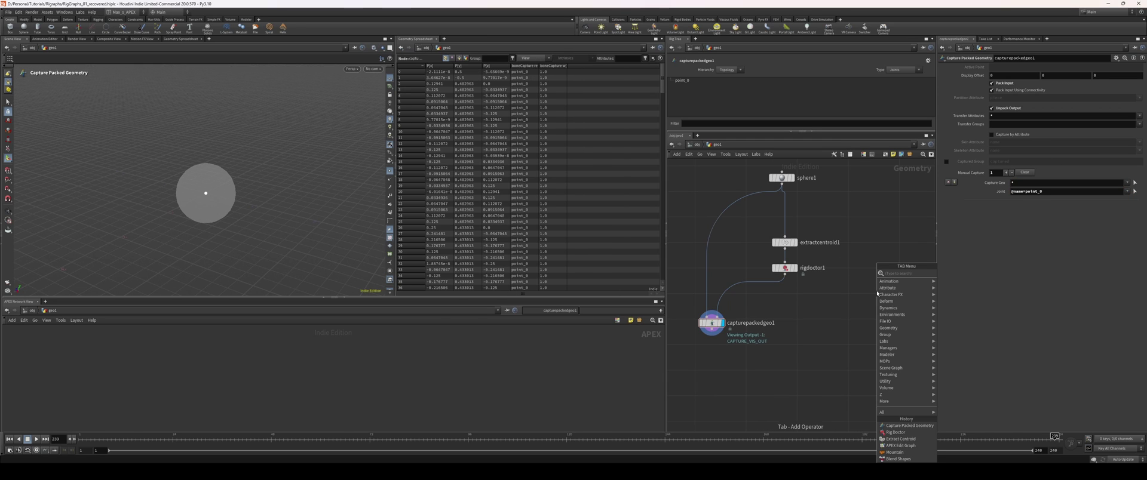
text(mount)
key(Return)
click(865, 223)
drag(782, 184, 895, 214)
click(875, 224)
drag(1019, 156, 1032, 157)
Add a Name node below mountain1, connected to its output, and display it.
click(865, 283)
middle_drag(865, 283, 866, 279)
key(Tab)
text(name)
key(Return)
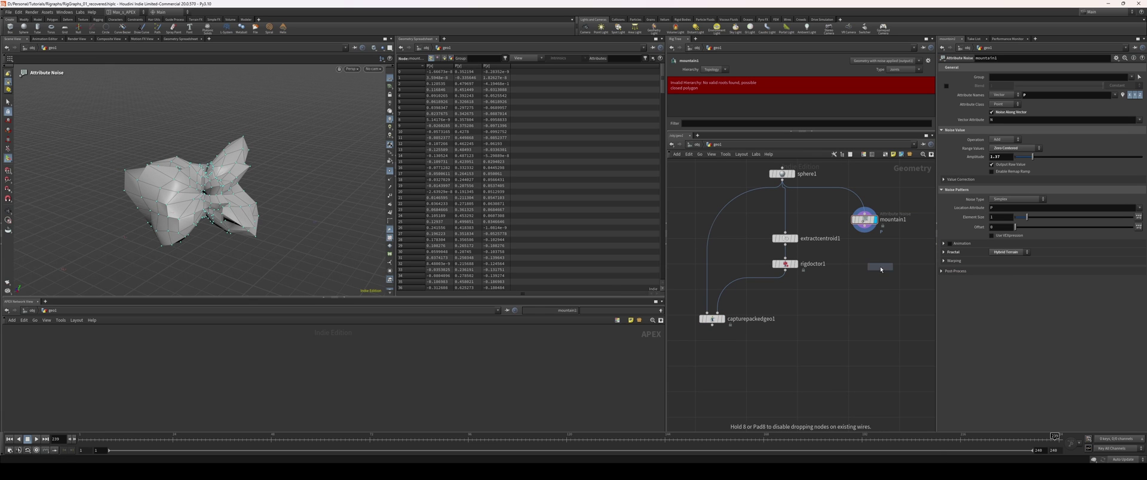
click(860, 263)
click(871, 261)
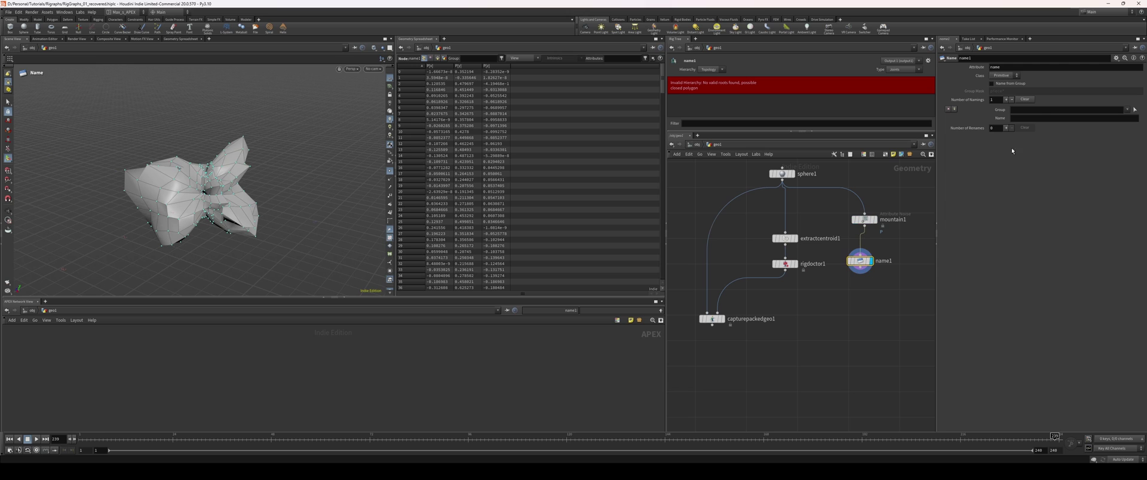
Set the Name node's name value to blend and align the node under the mountain.
click(1054, 117)
text(blend)
key(Return)
key(l)
drag(894, 279, 857, 233)
Add a Pack node below name1, connected to its output, and display it.
key(Tab)
text(p)
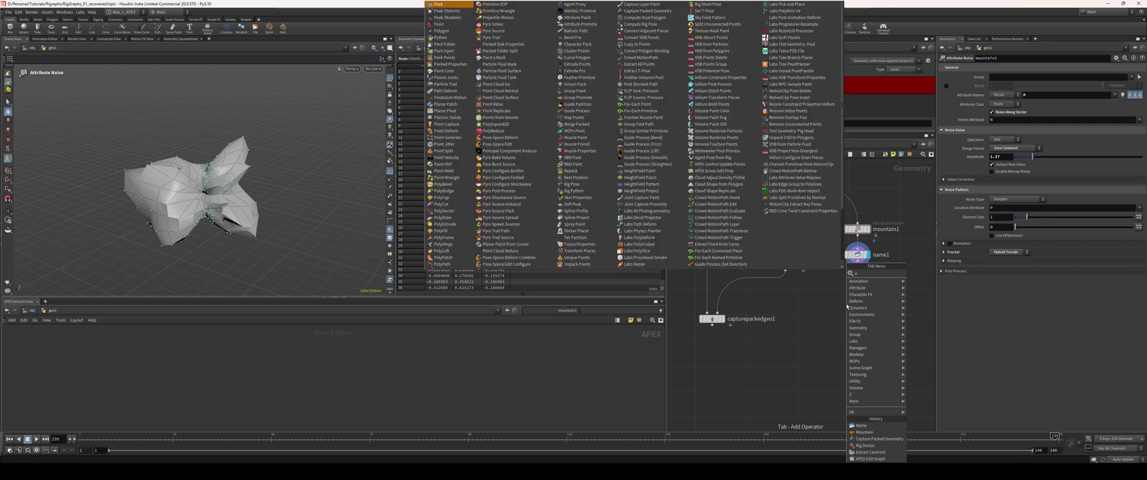
text(ack)
key(Return)
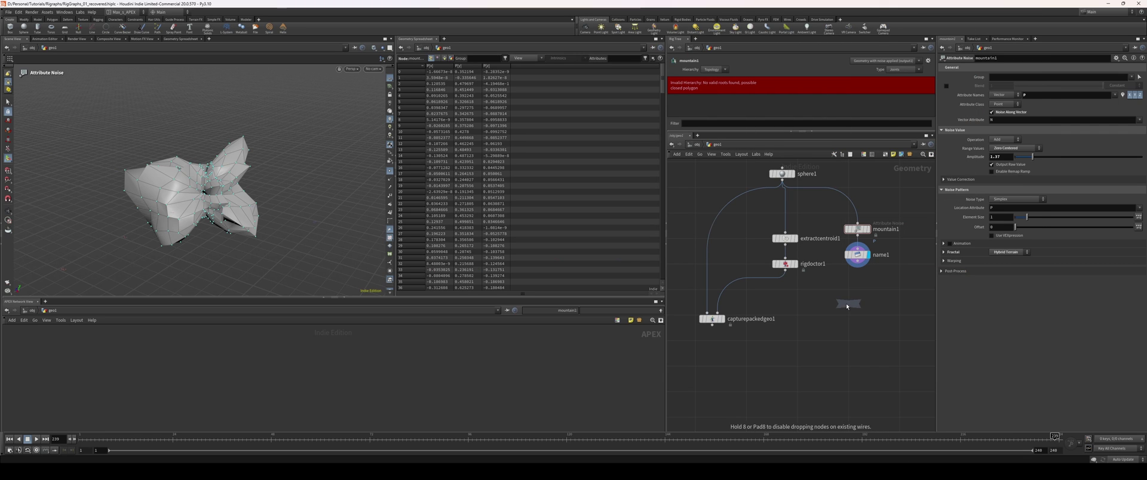
click(856, 296)
Set the Pack node's Transfer Attributes to *, enable its Name Attribute, and show primitive attributes in the spreadsheet.
click(1102, 108)
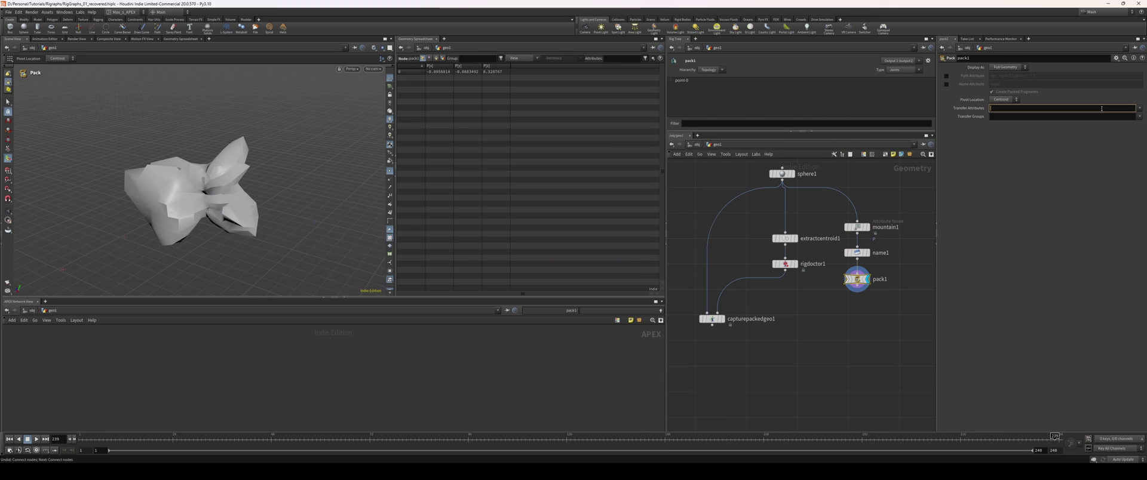
text(*)
key(Return)
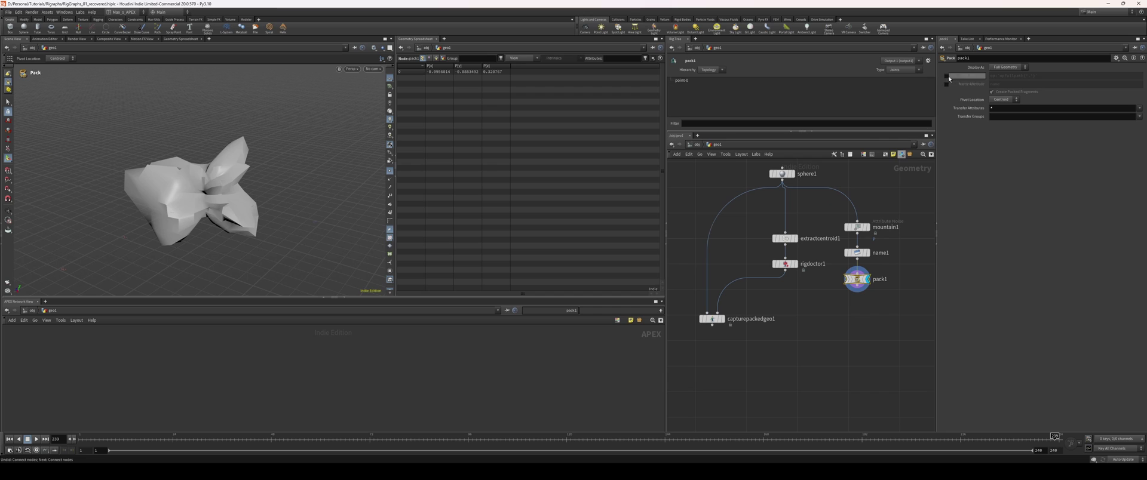
click(946, 85)
click(436, 58)
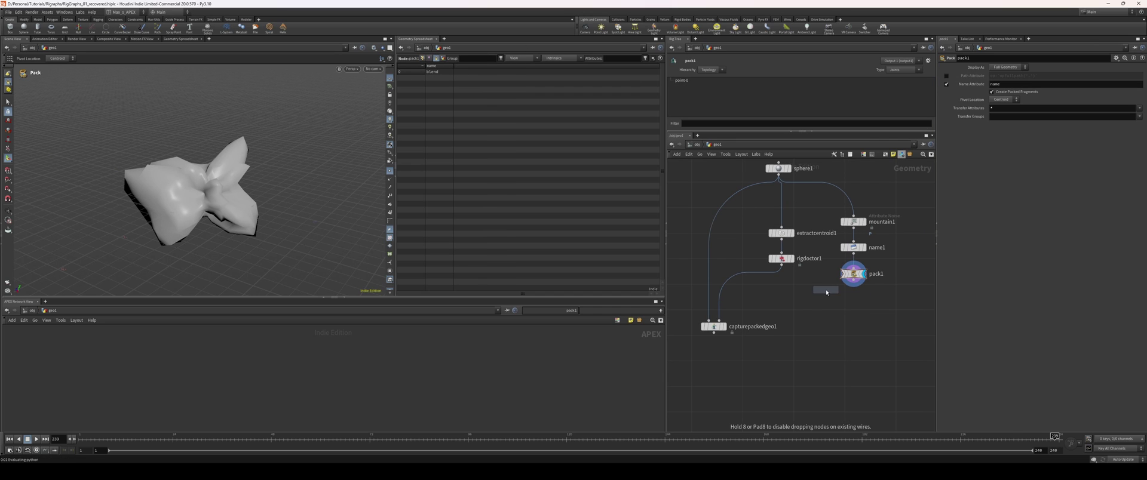
Add a Pack Folder node, connect capturepackedgeo1, rigdoctor1 and pack1 to it in that order, and display it.
click(771, 378)
drag(717, 337, 775, 373)
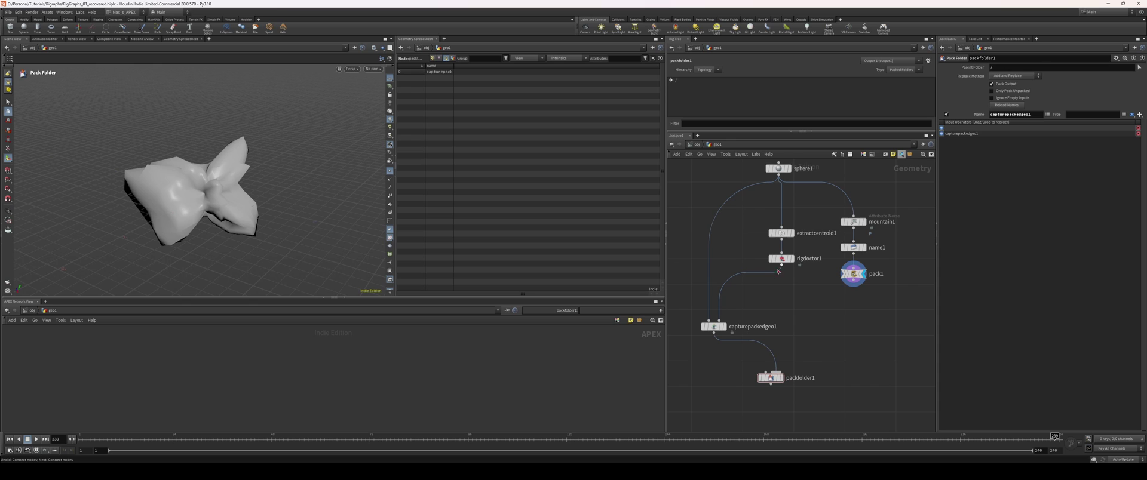
drag(779, 268, 781, 361)
drag(854, 281, 777, 373)
middle_drag(839, 380, 850, 353)
click(793, 351)
Name the first Pack Folder entry Base with type shp and the second Base with type skel.
text(Base)
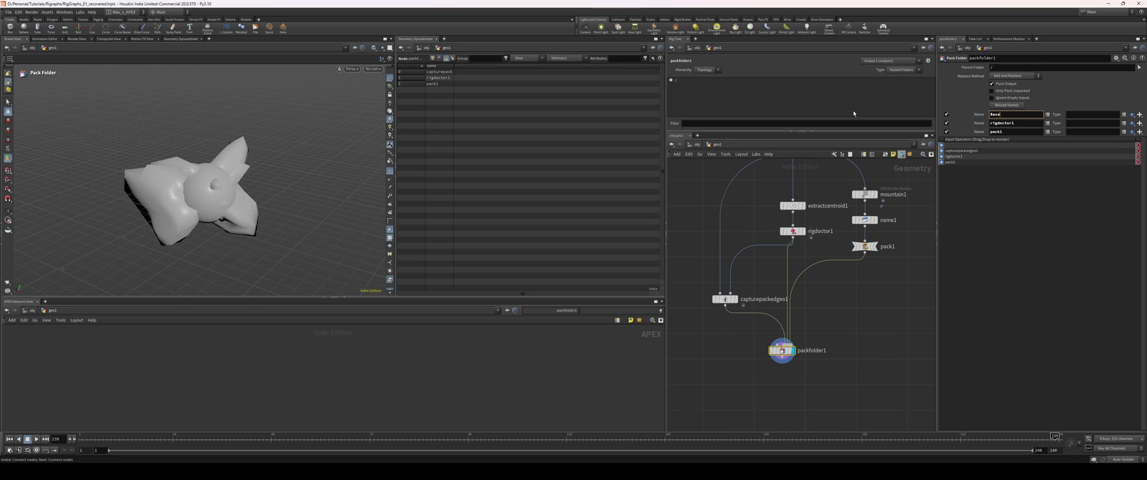
key(Tab)
text(shp)
key(Tab)
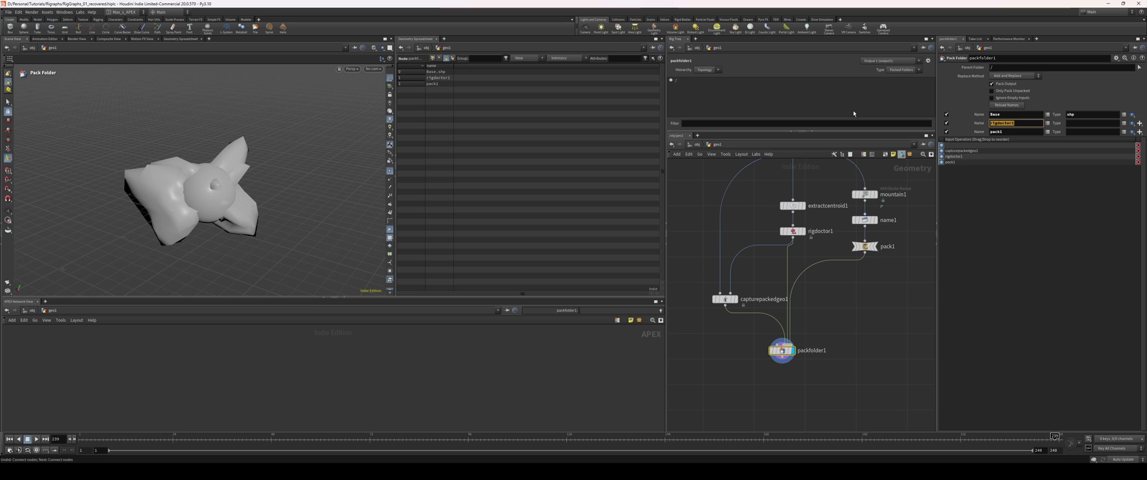
text(Base)
key(Tab)
text(sk)
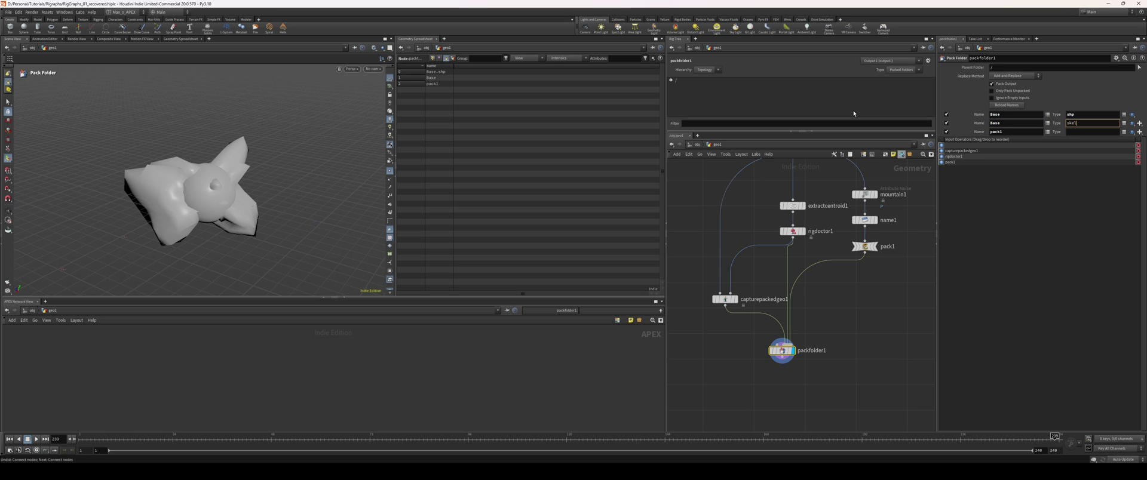
text(el)
Name the third Pack Folder entry Blend with type shp.
key(Tab)
text(Blend)
key(Tab)
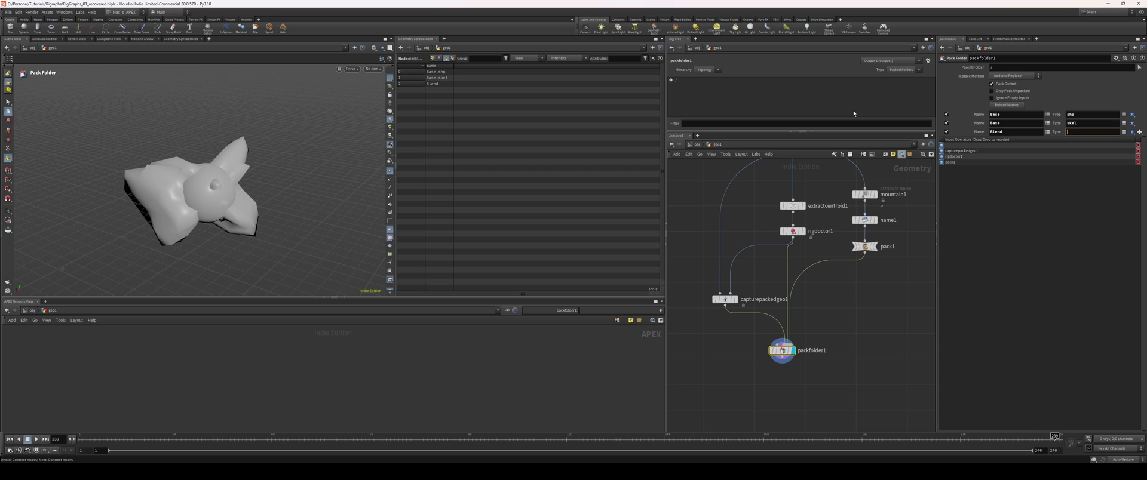
key(shift+Tab)
key(Right)
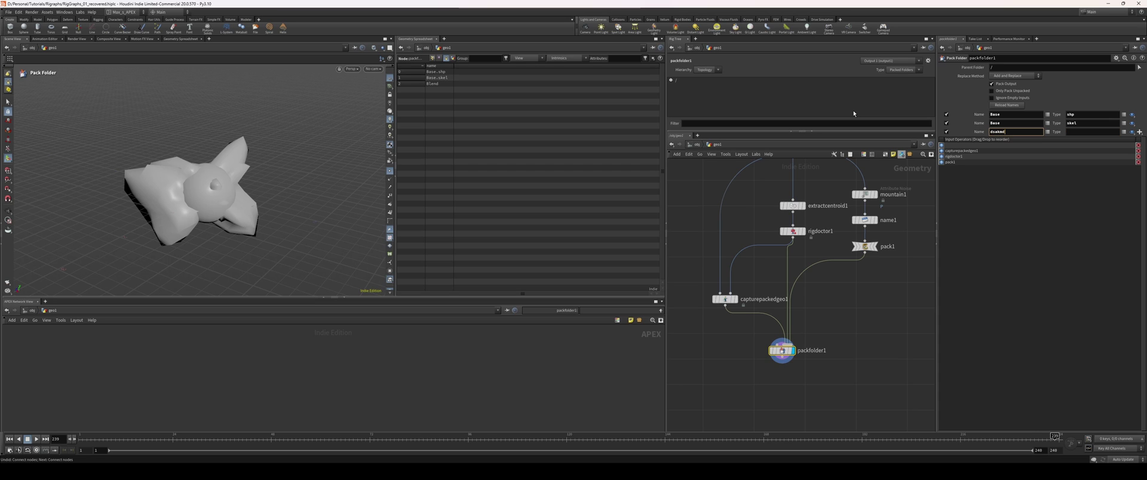
key(BackSpace)
key(BackSpace)
key(BackSpace)
key(BackSpace)
key(BackSpace)
text(Ble)
key(Tab)
text(s)
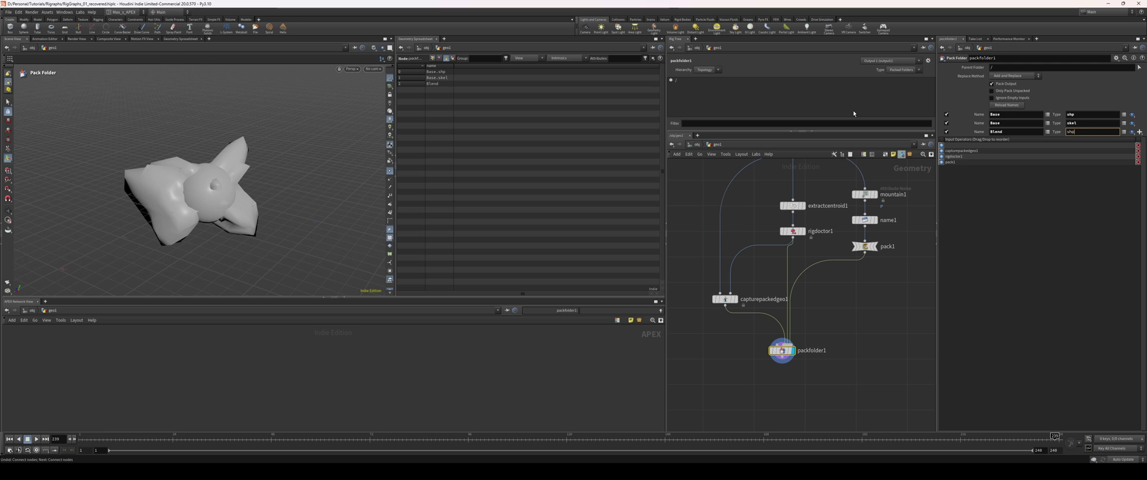
Set the Blend entry in the Pack Folder to Not Visible, then check the base sphere in the viewport.
mouse_move(209, 178)
alt+mouse_down()
mouse_move(221, 161)
mouse_move(237, 174)
mouse_move(215, 176)
alt+mouse_up()
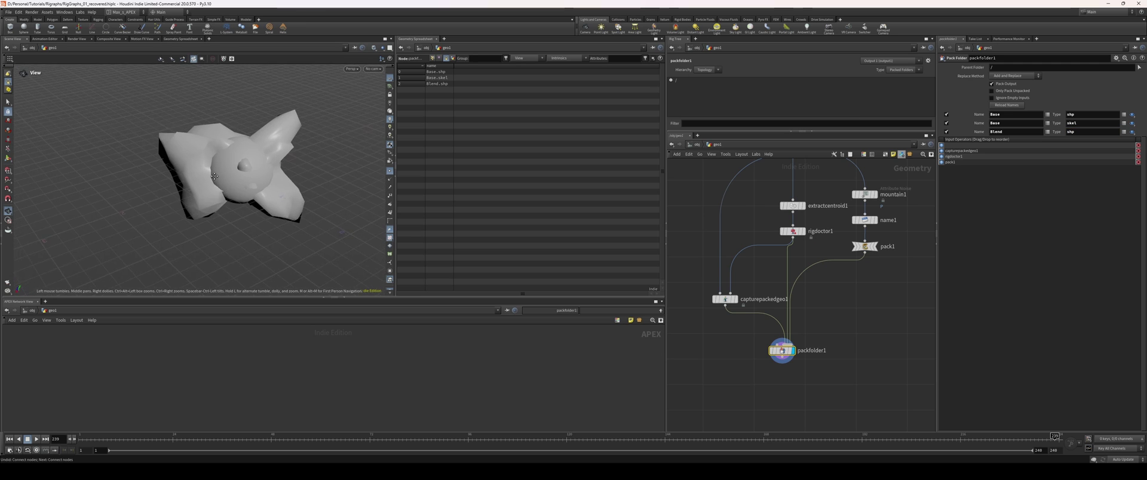
alt+right_drag(215, 176, 246, 173)
alt+drag(246, 173, 223, 179)
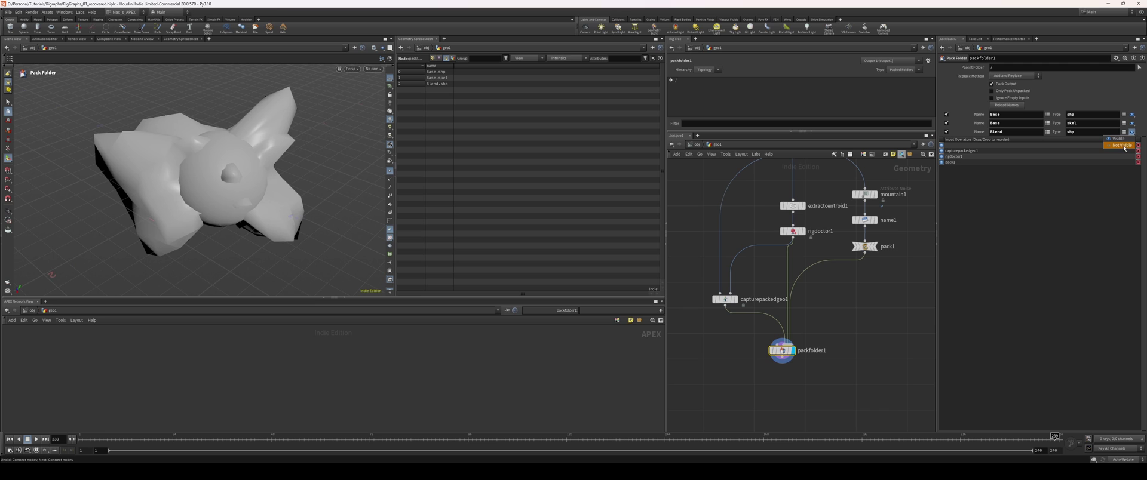
click(1132, 132)
alt+drag(206, 178, 229, 166)
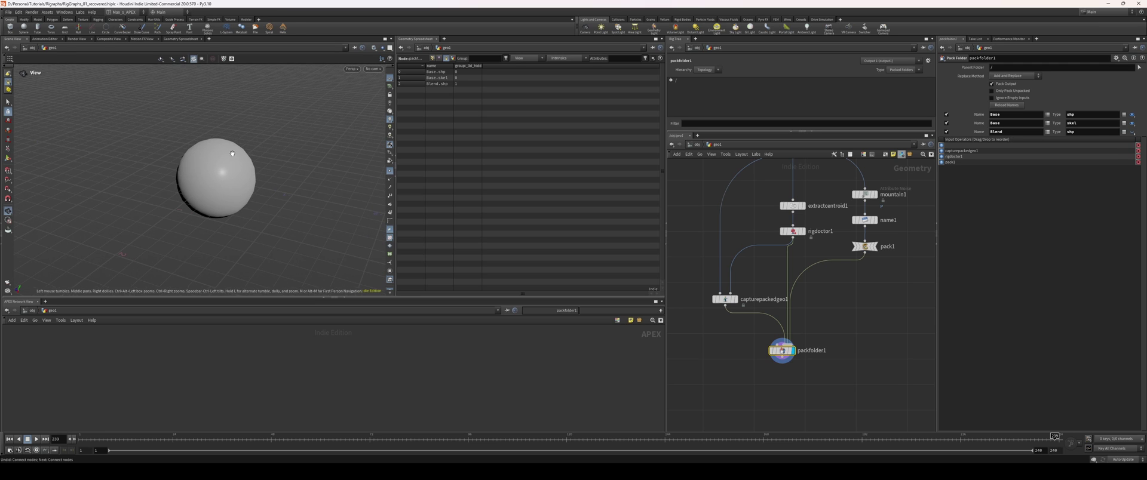
Add an APEX Autorig Component below packfolder1, connected to its output and displayed, and set its component to fktransform.
key(Tab)
text(au)
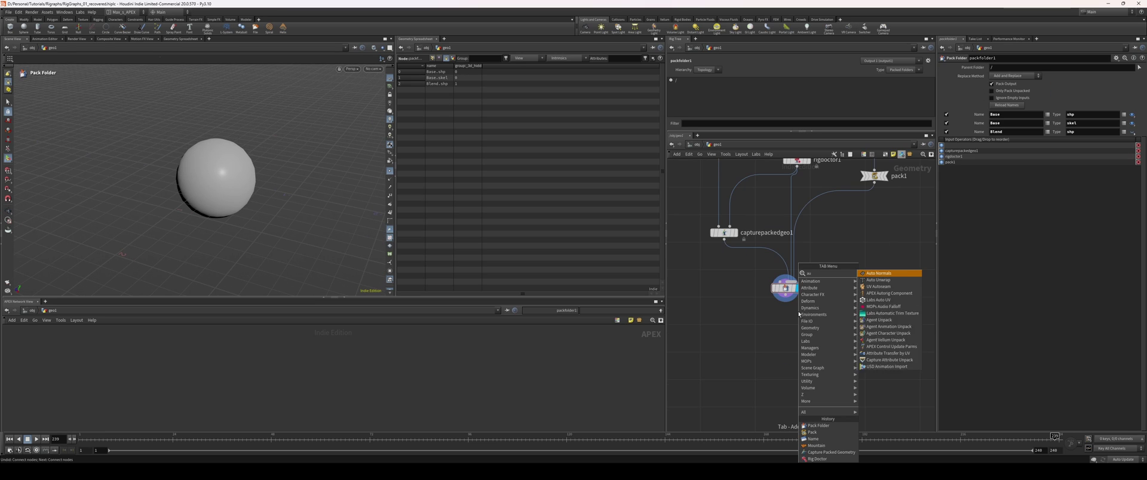
text(torig)
key(Return)
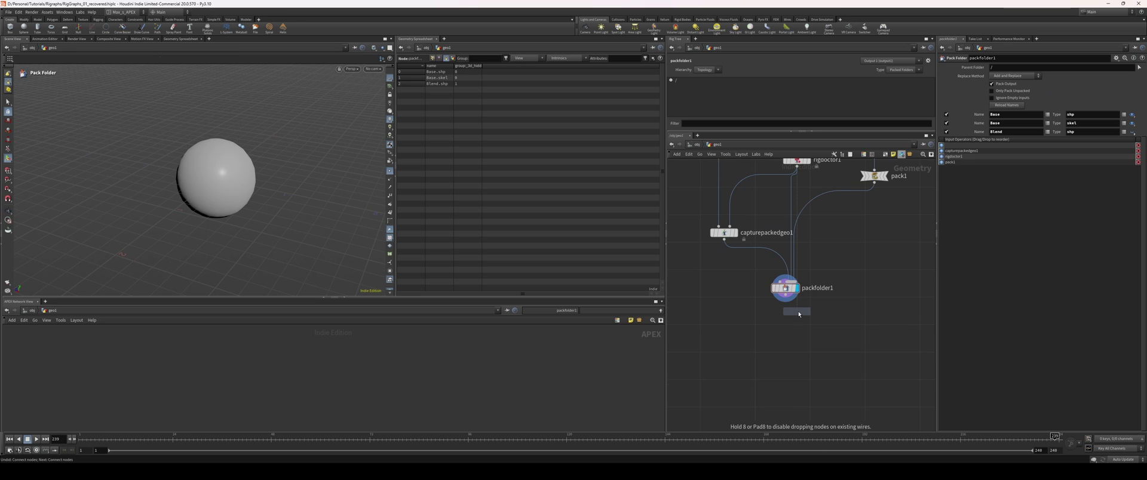
click(783, 338)
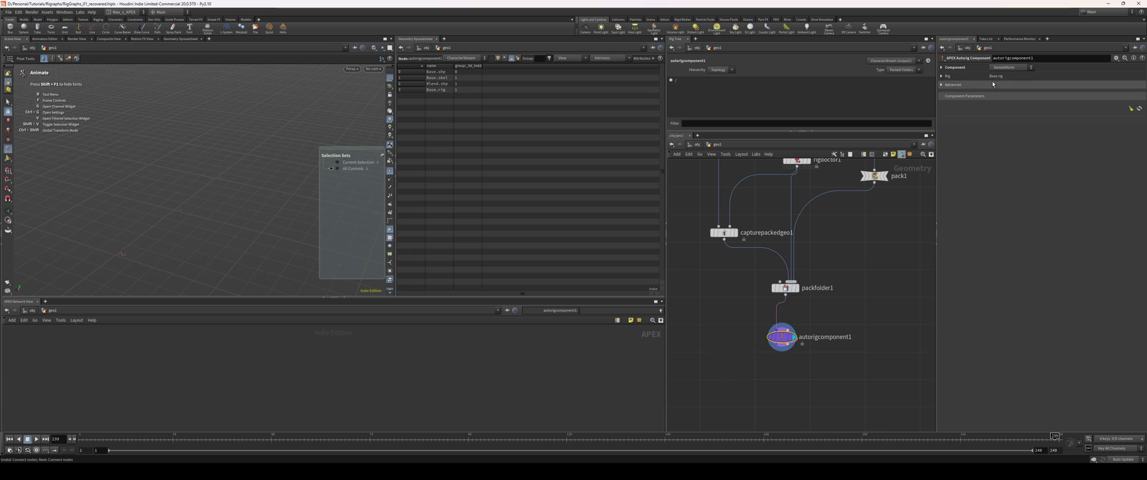
click(996, 69)
click(1003, 101)
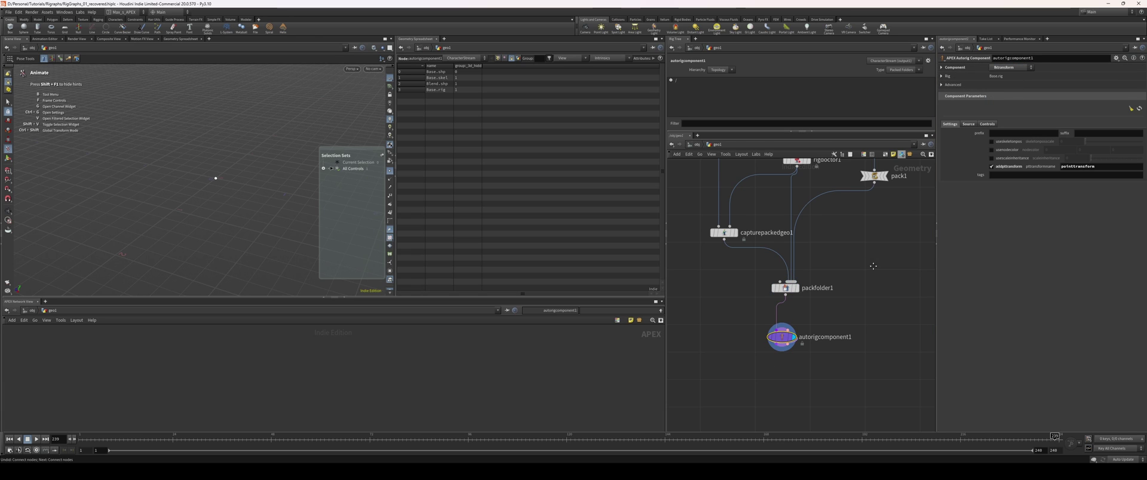
Align autorigcomponent1 below packfolder1, then add a second APEX Autorig Component with the bonedeform component, connected below it and displayed.
middle_drag(874, 266, 889, 252)
drag(799, 324, 806, 312)
middle_drag(800, 366, 802, 339)
key(Tab)
text(auto)
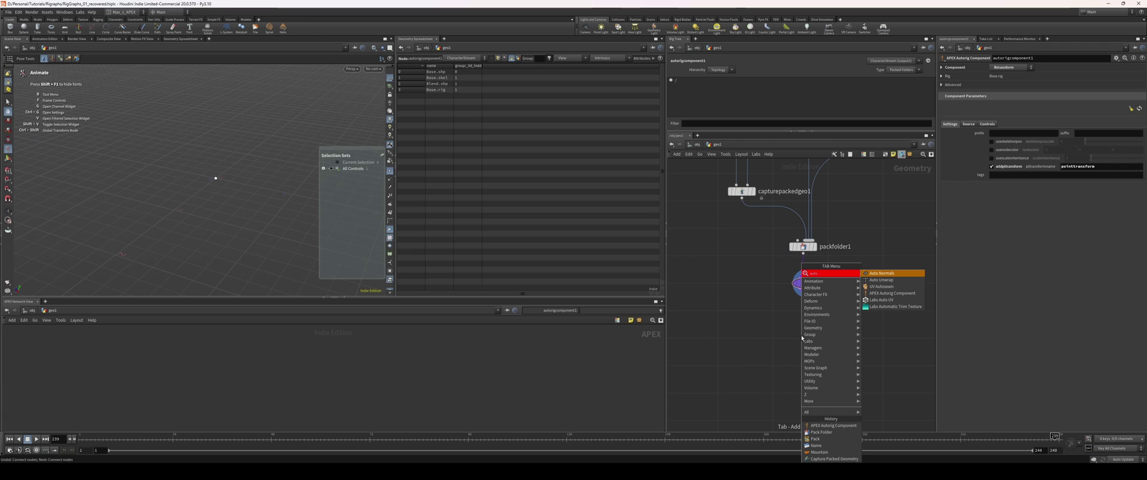
text(r)
key(Return)
click(794, 333)
click(806, 333)
middle_drag(725, 359, 736, 347)
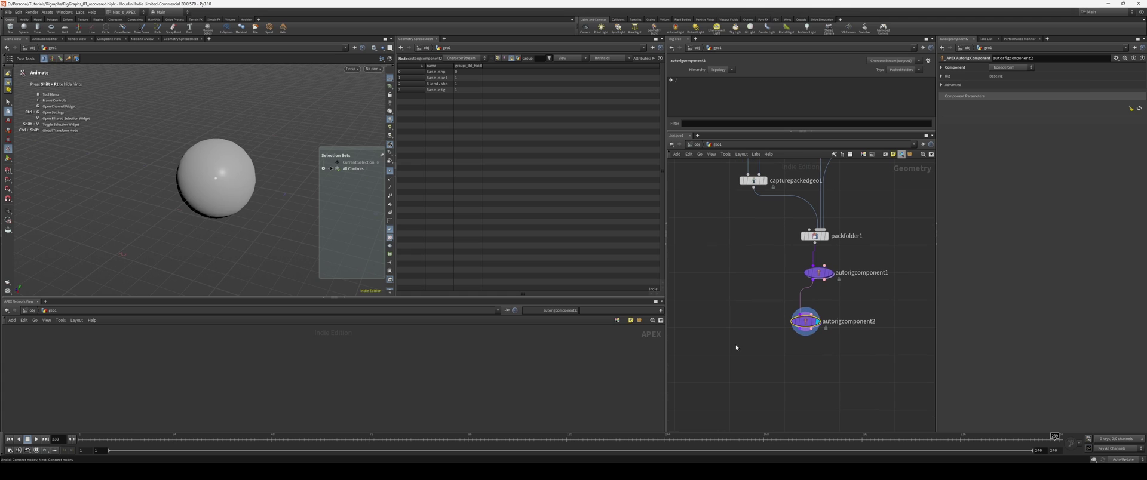
Test the rig by moving the sphere with its control in the viewport.
drag(215, 178, 208, 149)
click(248, 214)
click(223, 154)
click(274, 203)
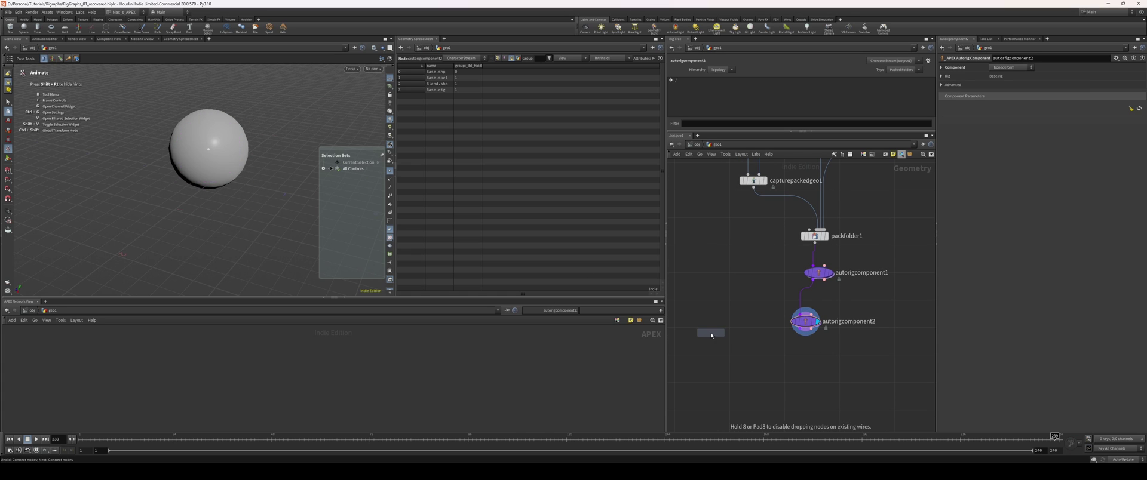
Add an Unpack Folder node fed by autorigcomponent2, set its extract pattern to /*.rig, and display it.
click(718, 371)
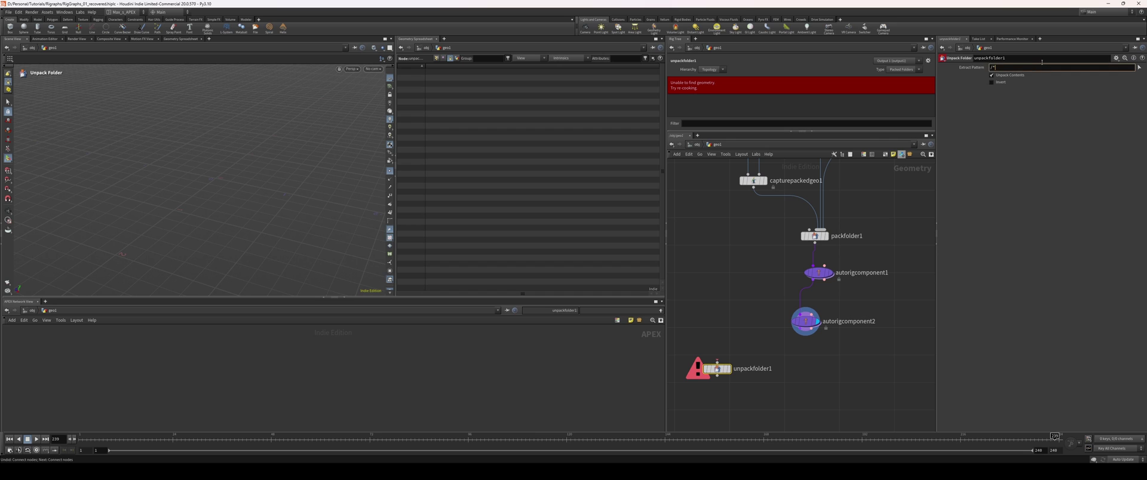
text(ig)
key(Return)
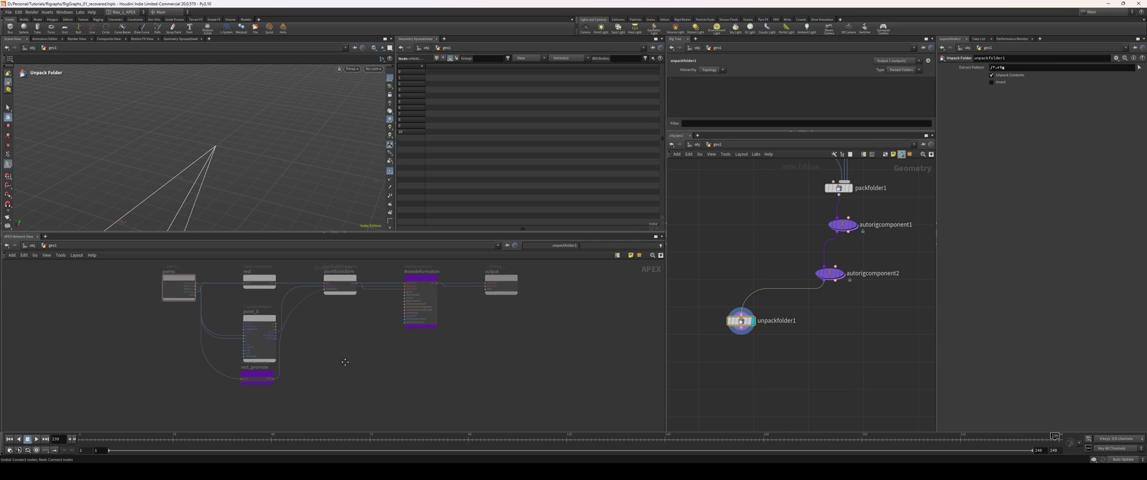
Add an APEX Edit Graph node below unpackfolder1, connected to its output, and display it.
click(784, 388)
key(Tab)
text(edi)
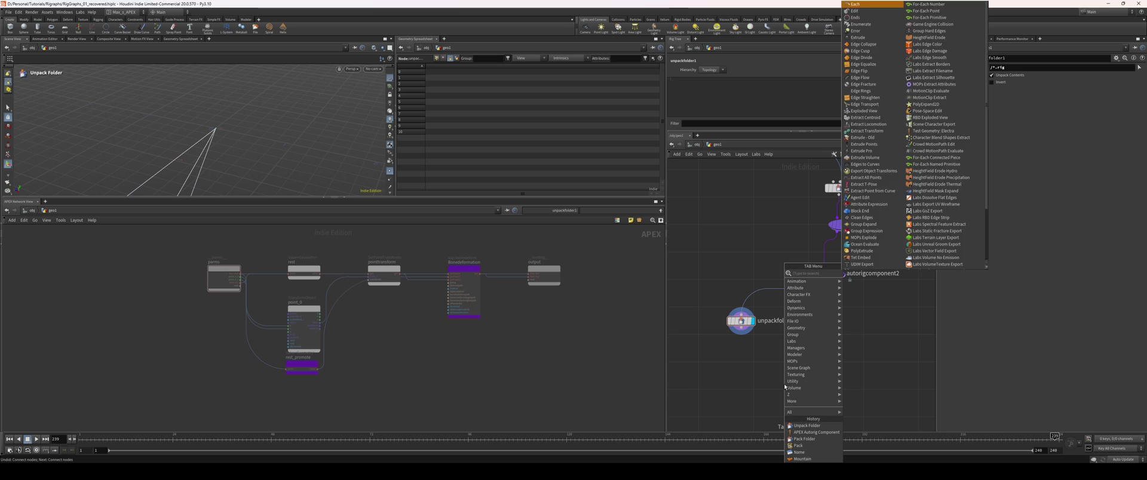
text(tgra)
key(Return)
click(735, 371)
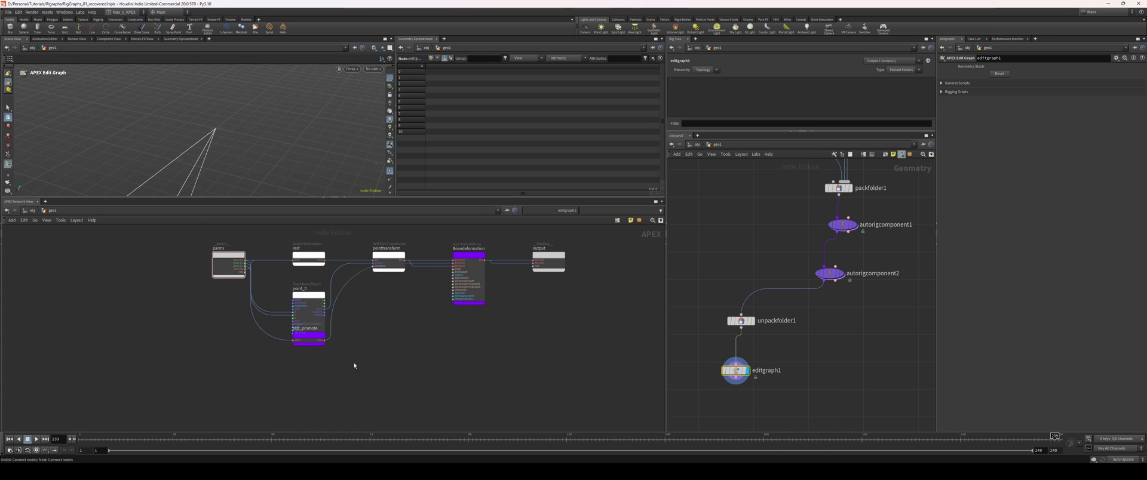
Move rest_promote clear of point_0 and parms away from the other nodes, with the APEX network view maximized.
scroll(353, 364, up, 3)
drag(280, 333, 275, 347)
scroll(392, 359, down, 1)
middle_drag(392, 359, 359, 375)
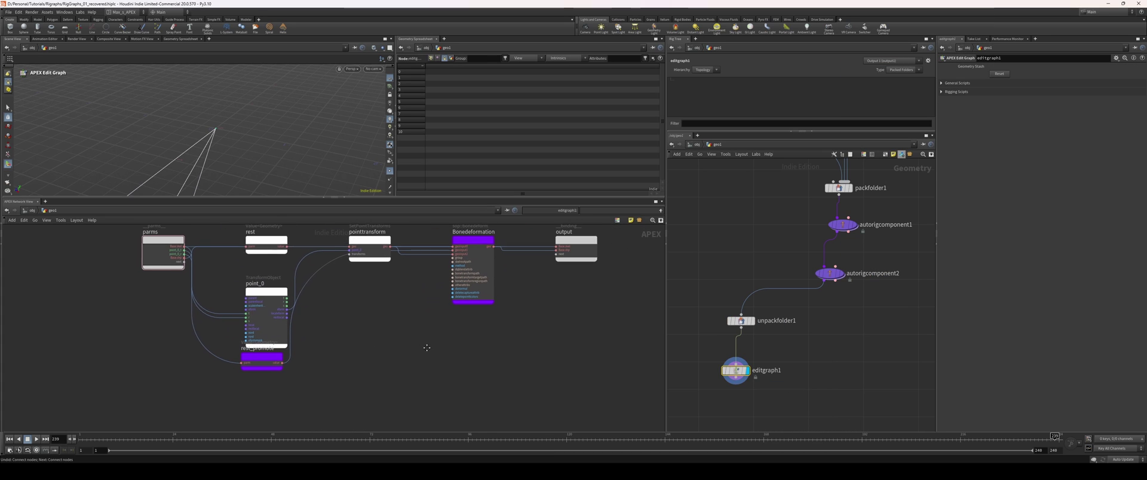
middle_drag(406, 347, 409, 350)
right_drag(409, 351, 412, 350)
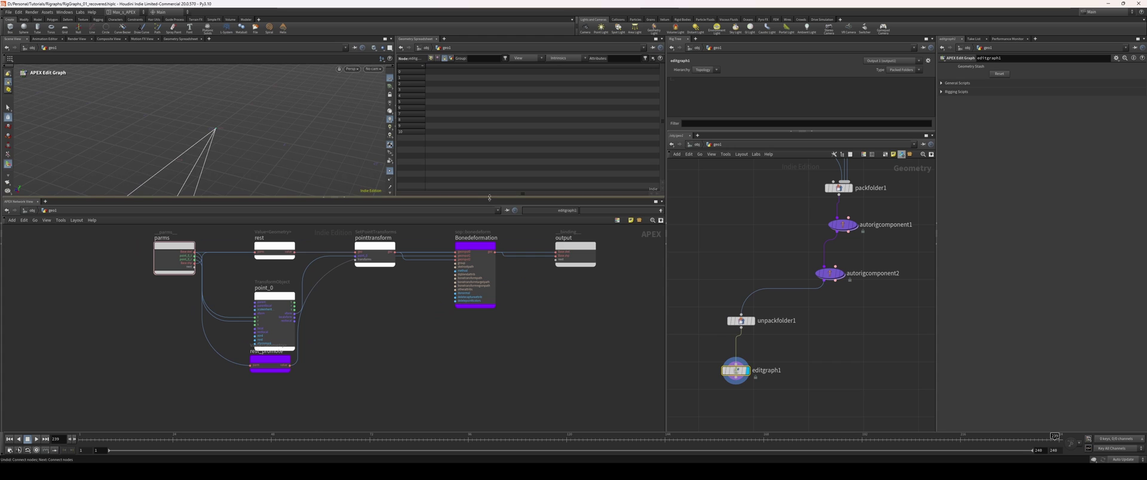
key(ctrl+b)
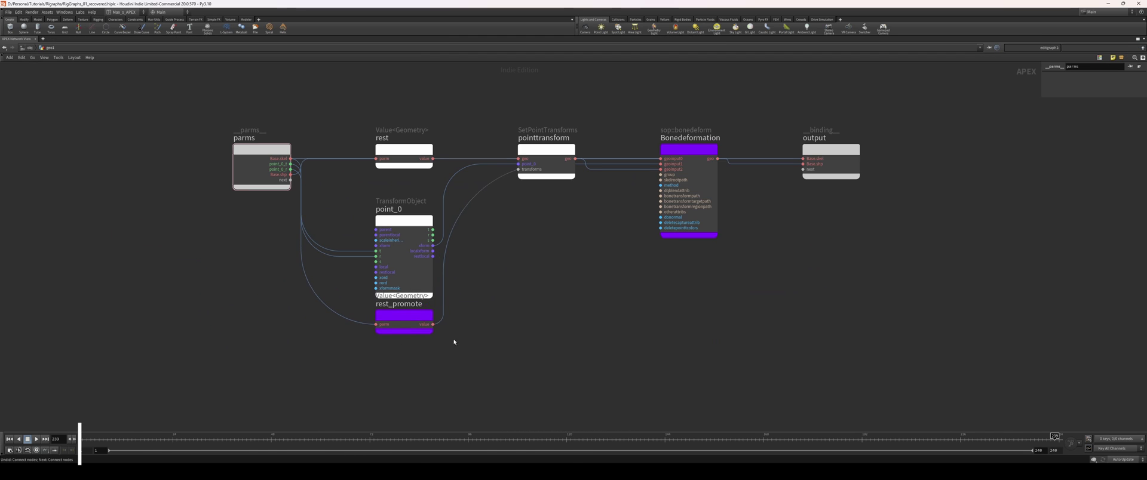
middle_drag(483, 366, 468, 360)
drag(253, 146, 202, 145)
Add a geo::SetPrimAttribValuesByName<Float> node below rest_promote in the APEX graph.
scroll(428, 372, up, 3)
middle_drag(428, 373, 486, 374)
key(Tab)
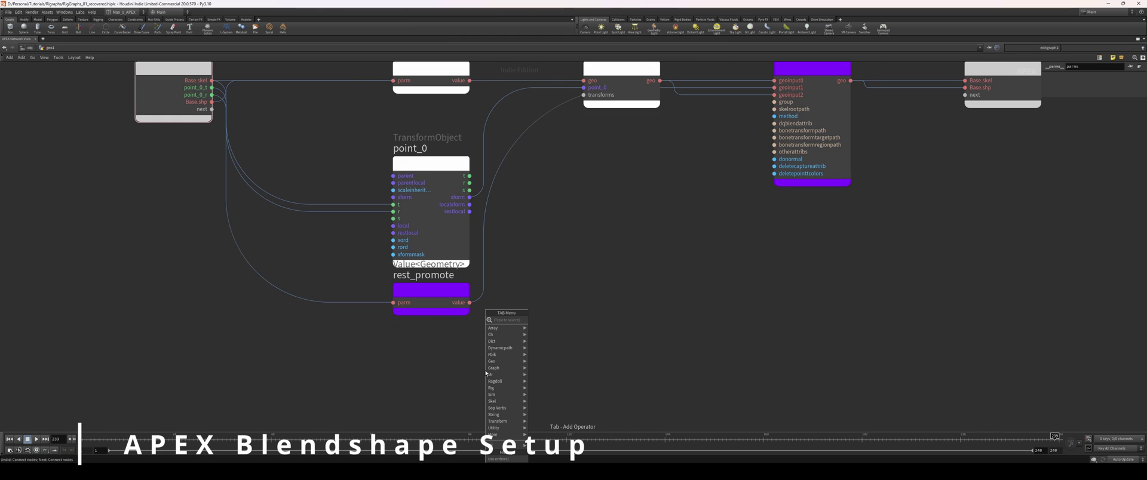
text(setprim)
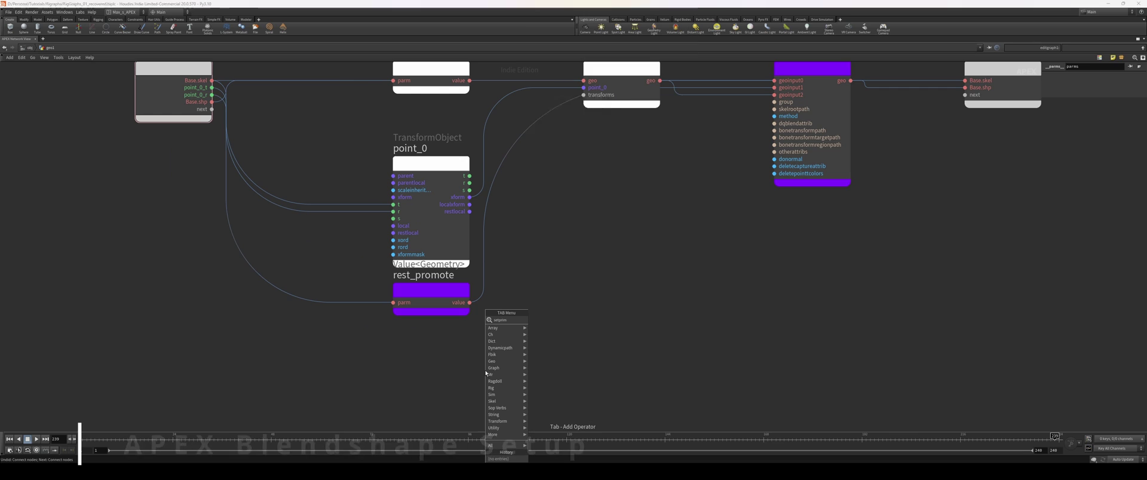
text(attribvaluesby)
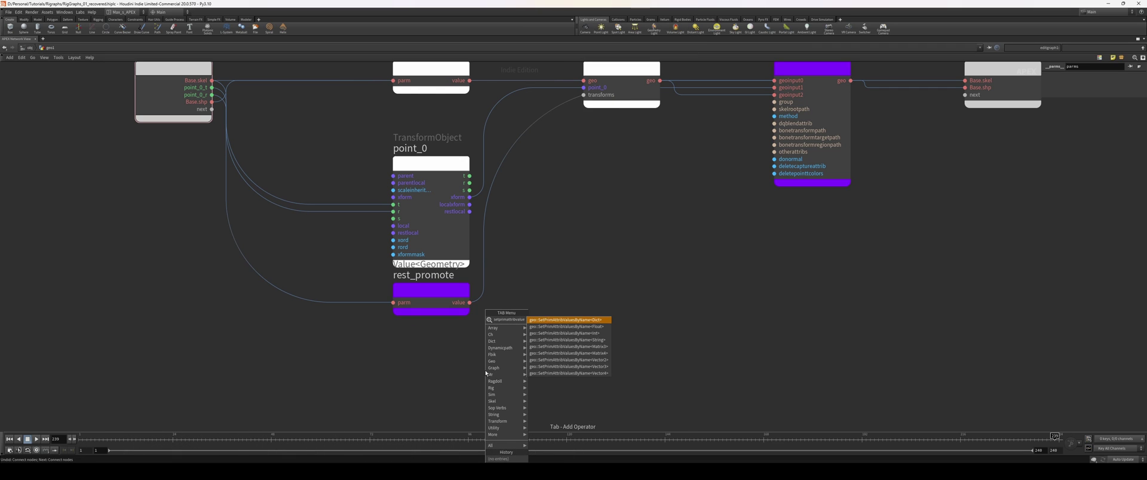
key(Down)
key(Return)
click(486, 374)
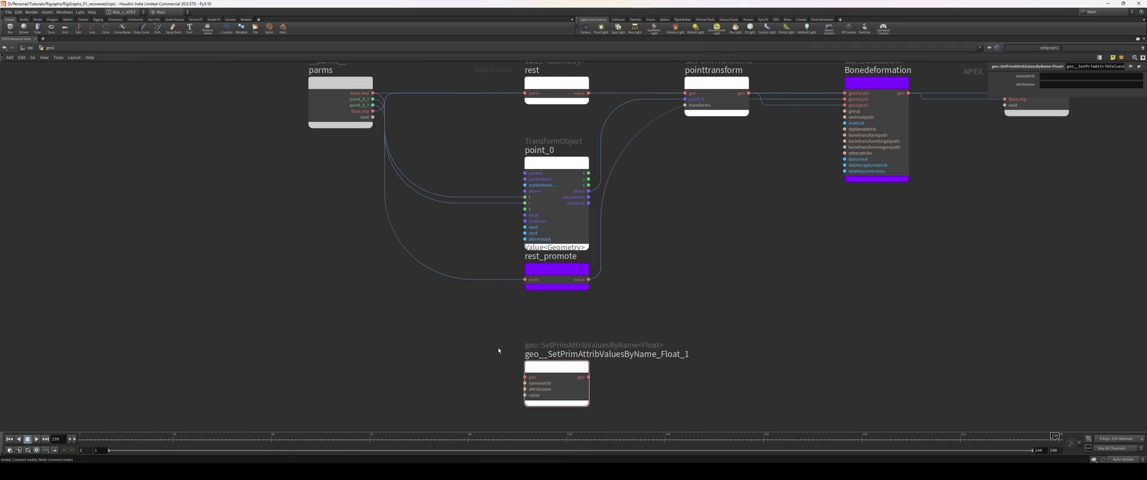
drag(546, 369, 529, 355)
scroll(439, 338, down, 1)
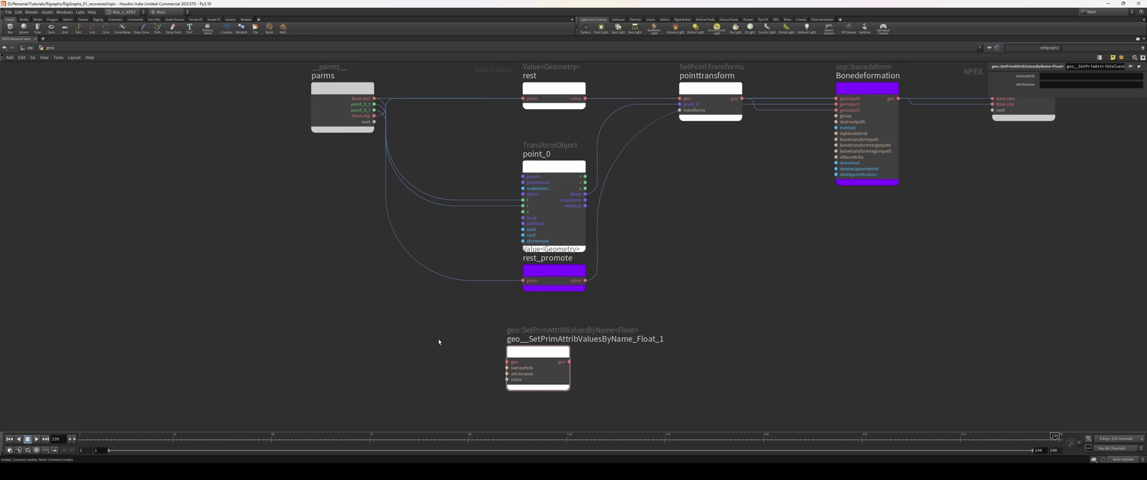
Connect a new parms output to the SetPrimAttribValuesByName node's geo input and rename that output Blend.shp.
middle_drag(439, 339, 420, 349)
drag(355, 132, 483, 369)
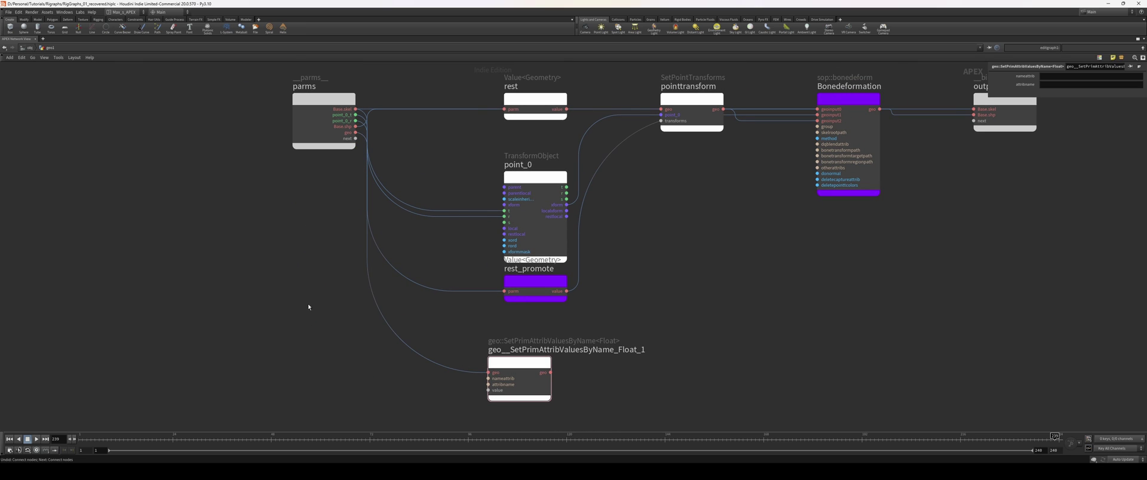
middle_drag(327, 328, 342, 380)
scroll(306, 272, up, 1)
middle_drag(307, 272, 301, 270)
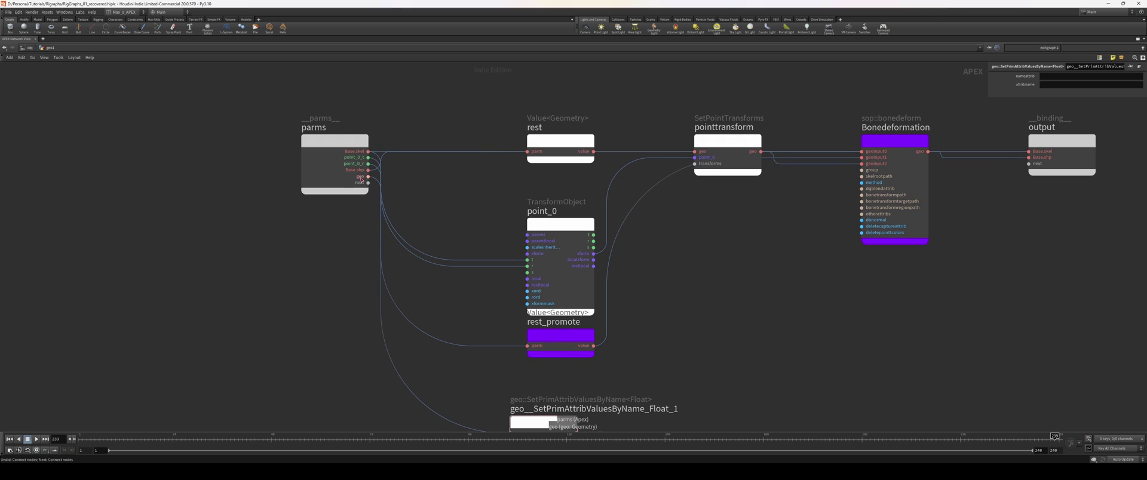
double_click(360, 177)
drag(351, 187, 232, 198)
text(Blend.shp)
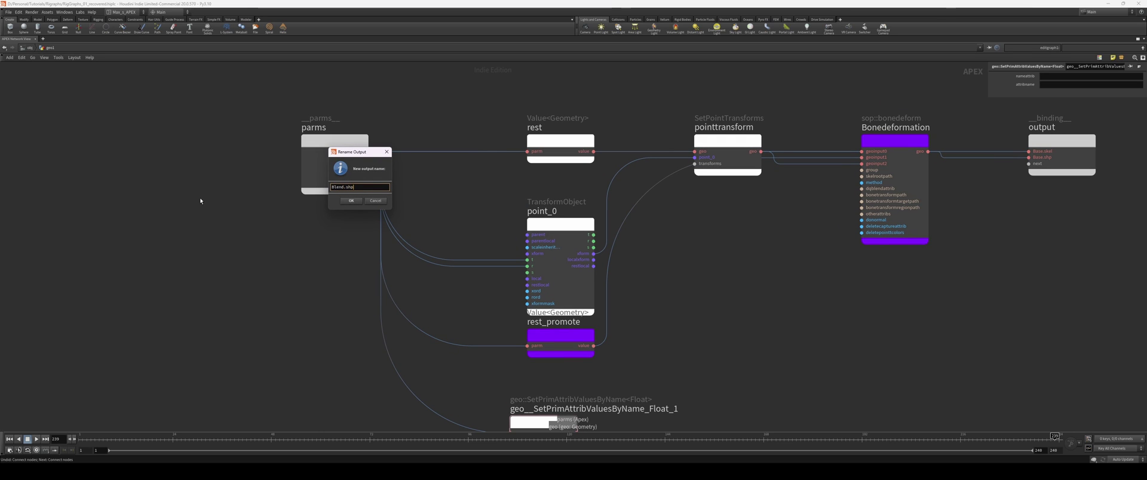
key(Return)
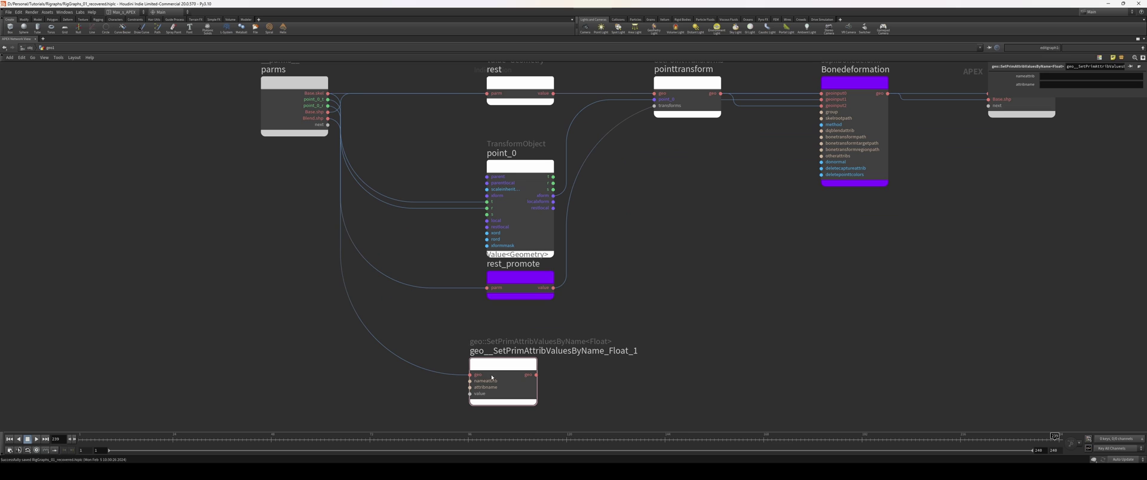
Connect another new parms output to the SetPrimAttribValuesByName node's value input and name that output blend.
middle_drag(276, 292, 283, 320)
middle_drag(314, 179, 292, 157)
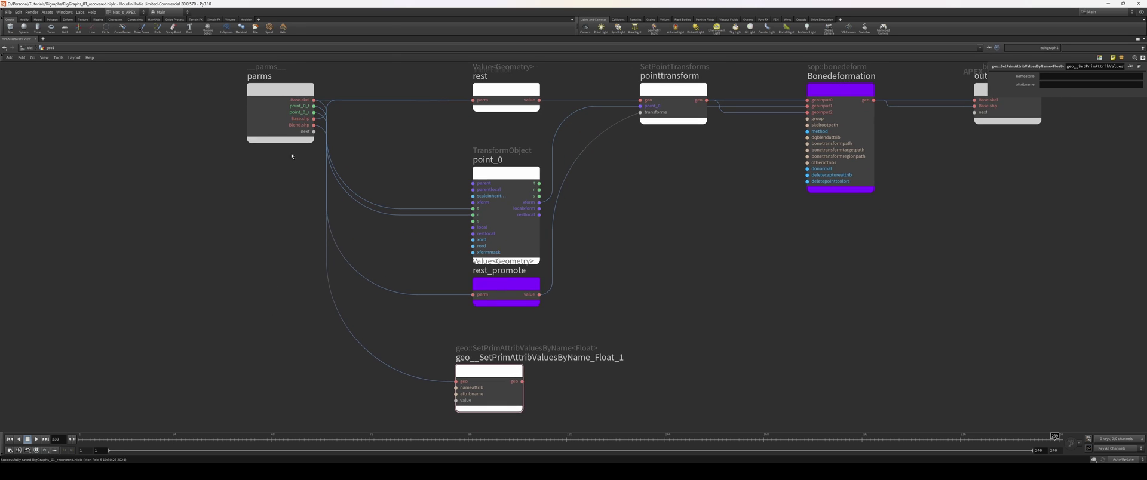
drag(314, 131, 456, 401)
double_click(306, 131)
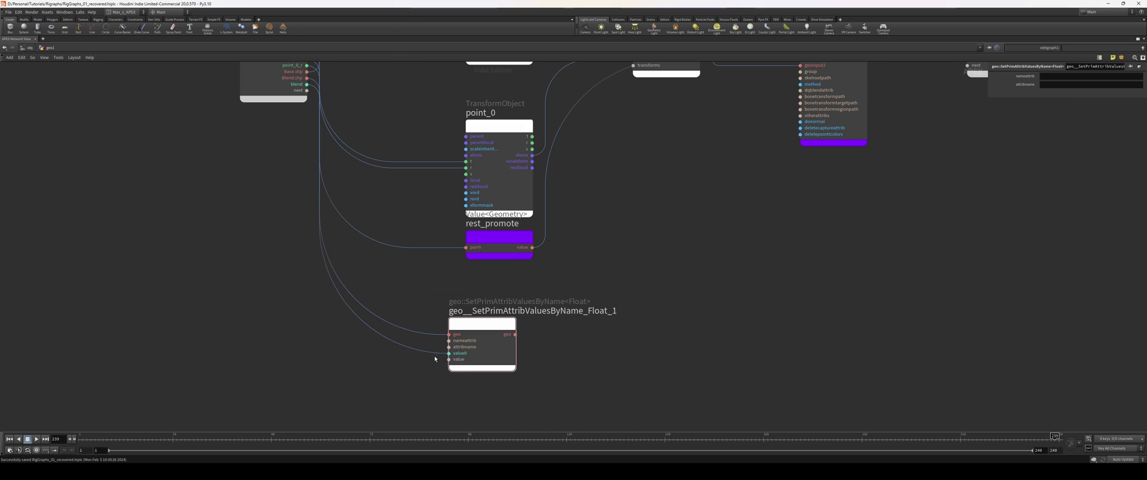
Rename the value0 input of the SetPrimAttribValuesByName node to blend.
double_click(450, 354)
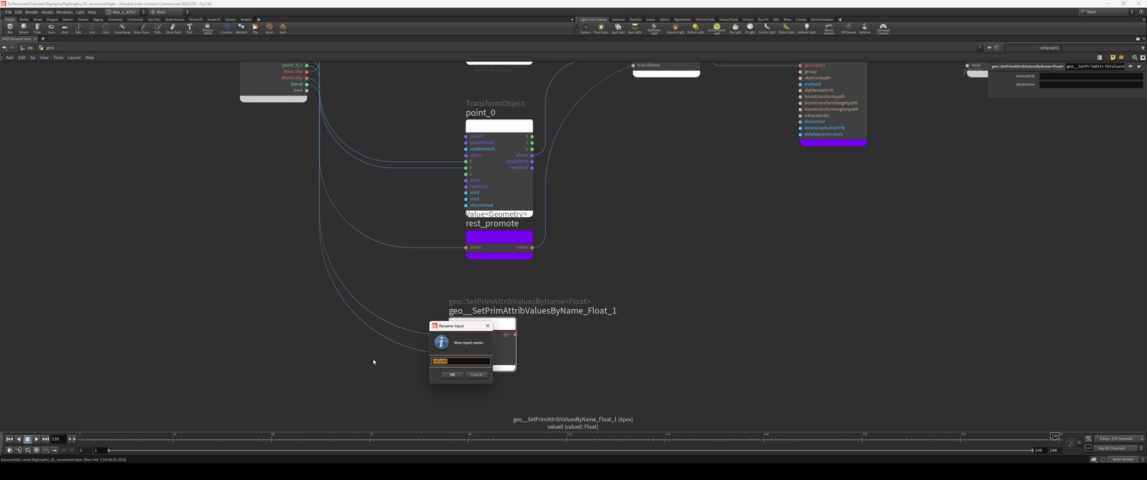
text(blend)
key(Return)
scroll(251, 318, down, 3)
middle_drag(250, 318, 228, 350)
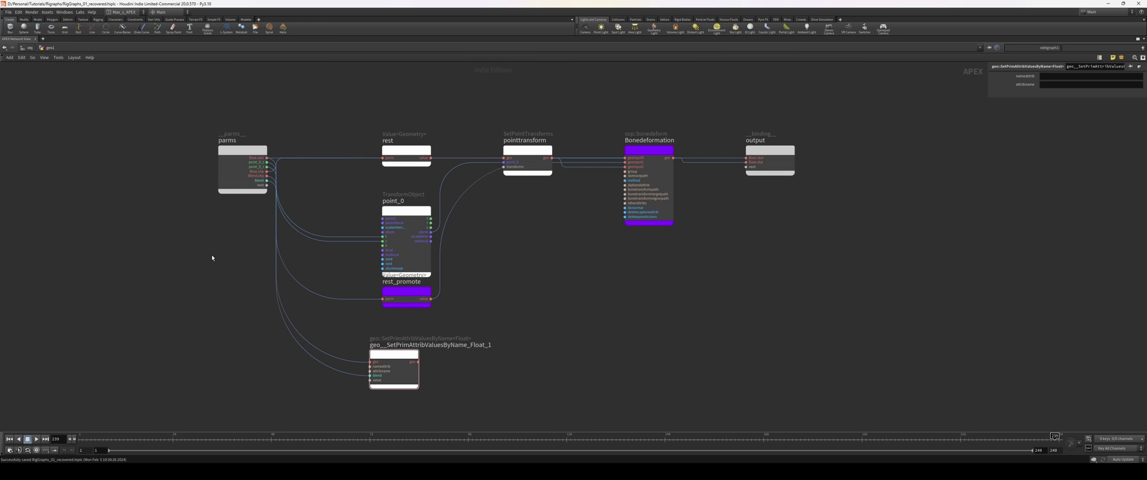
Restore the full pane layout and inspect the name attribute assigned by the name1 node below mountain1.
key(ctrl+b)
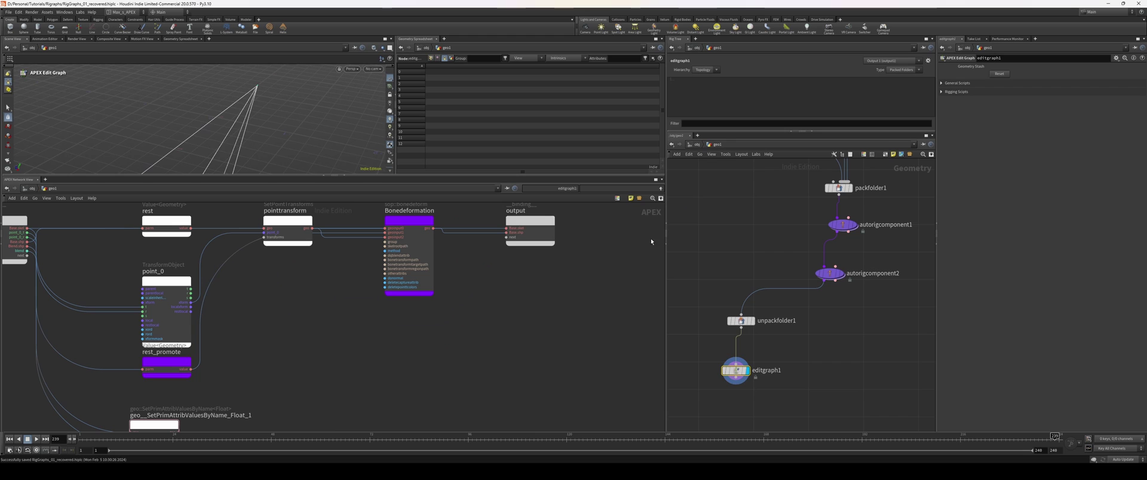
middle_drag(770, 217, 737, 310)
middle_drag(888, 191, 818, 274)
click(822, 222)
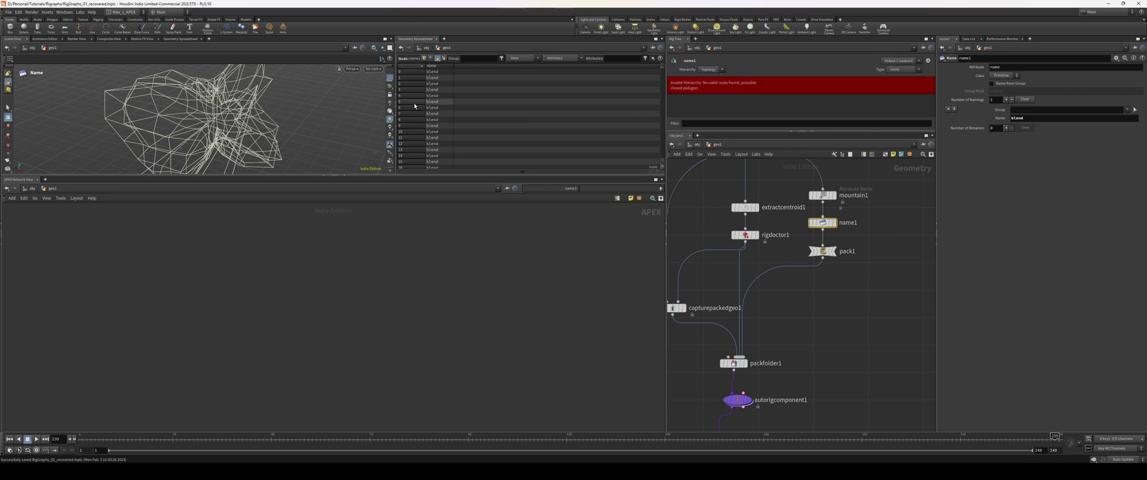
Add an array::Build<Geometry> node and connect the SetPrimAttribValuesByName node's geo output to its values input.
middle_drag(843, 352, 844, 320)
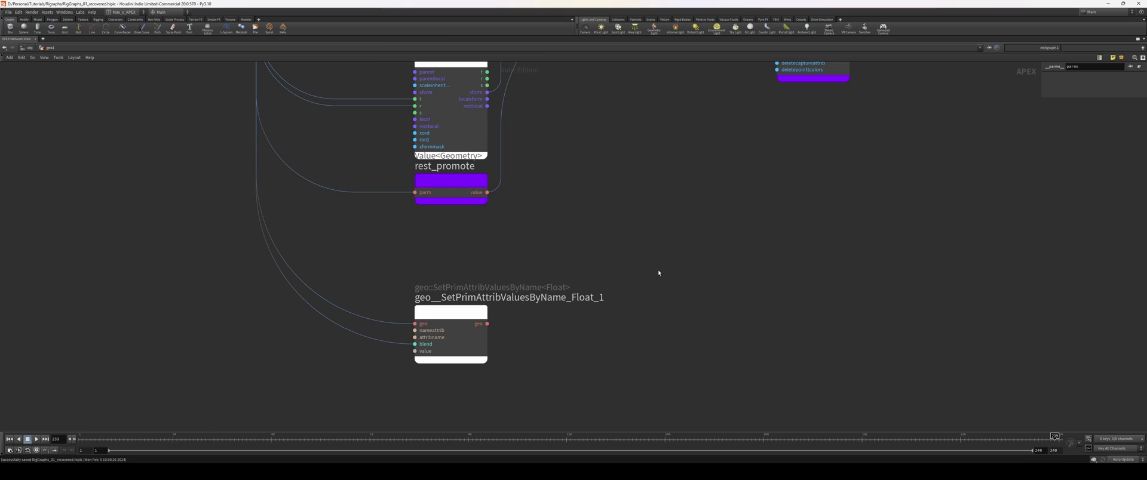
key(Tab)
text(a)
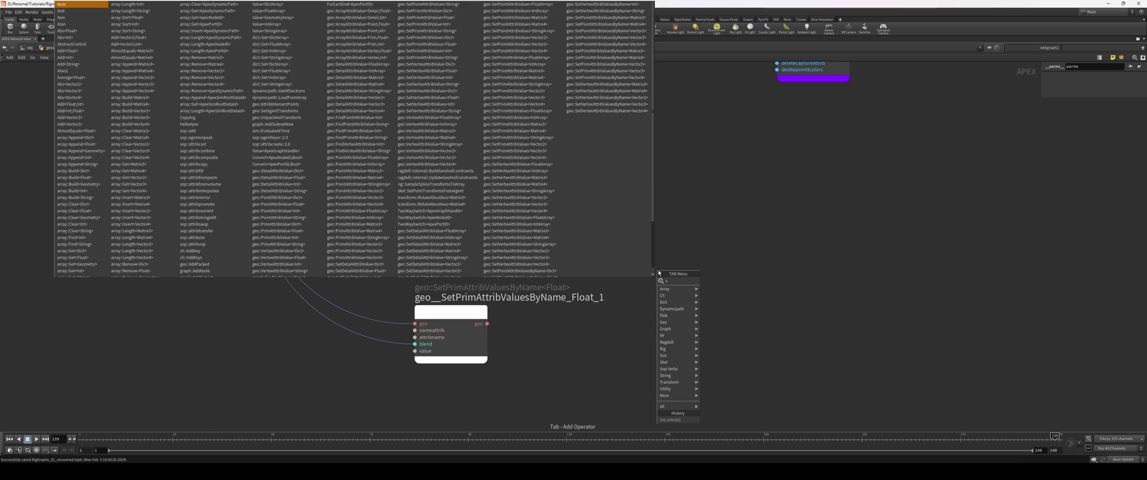
text(rr)
text(y)
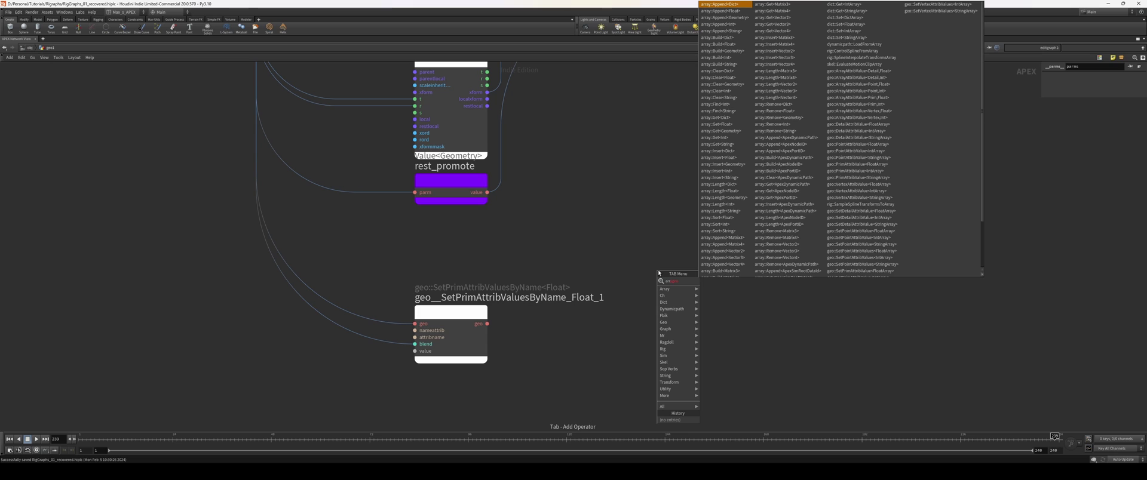
key(Return)
click(589, 245)
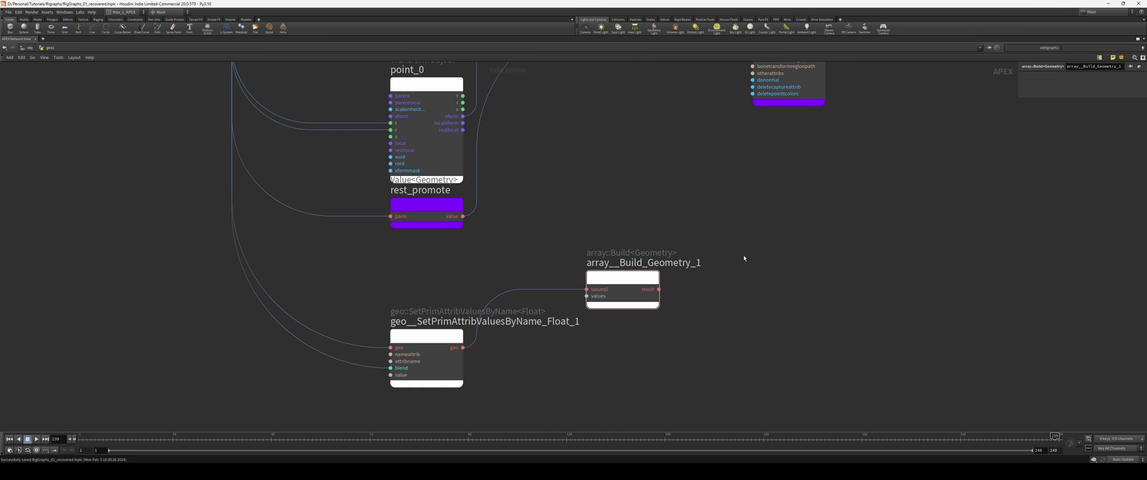
Add a sop::blendshapes::2.0 node to the graph, below the Bonedeformation node.
key(h)
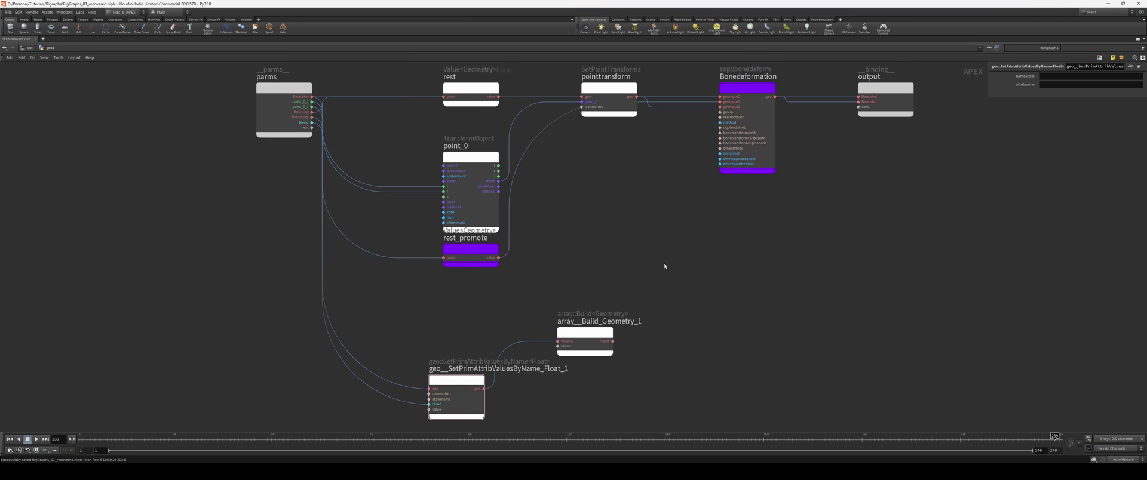
key(Tab)
text(blen)
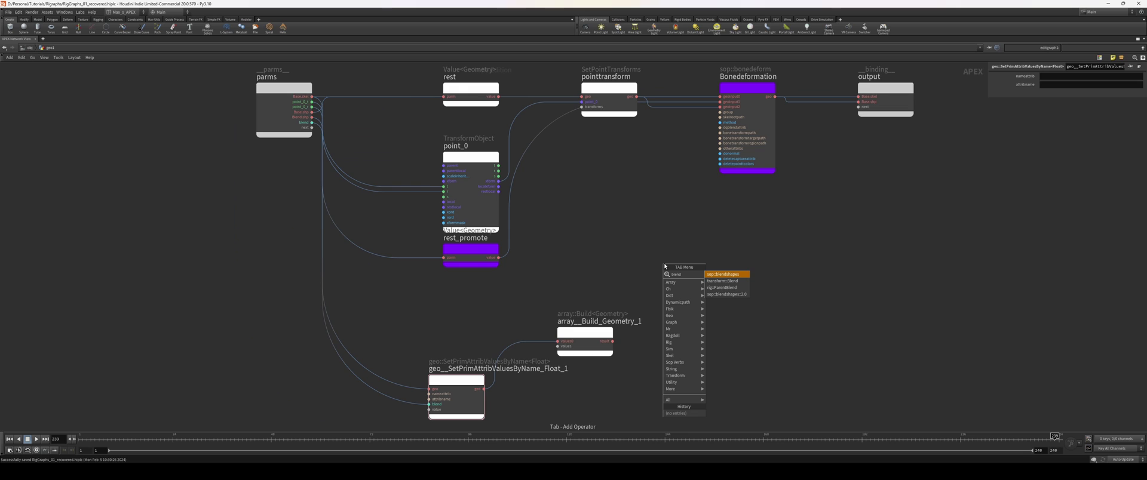
click(726, 294)
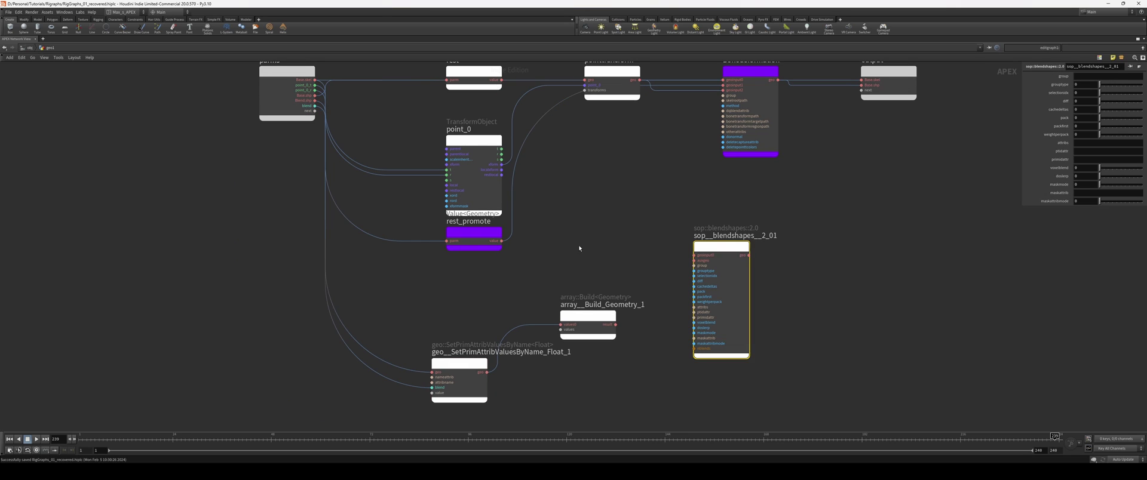
middle_drag(578, 230, 613, 264)
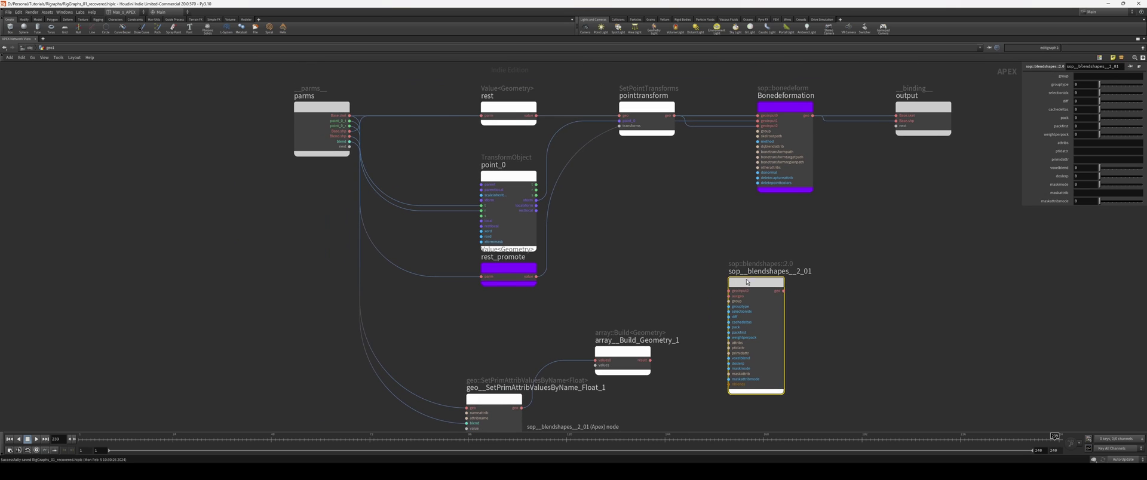
Connect the Base.shp output of parms to the geoinput0 input of the blendshapes node.
click(325, 163)
click(348, 133)
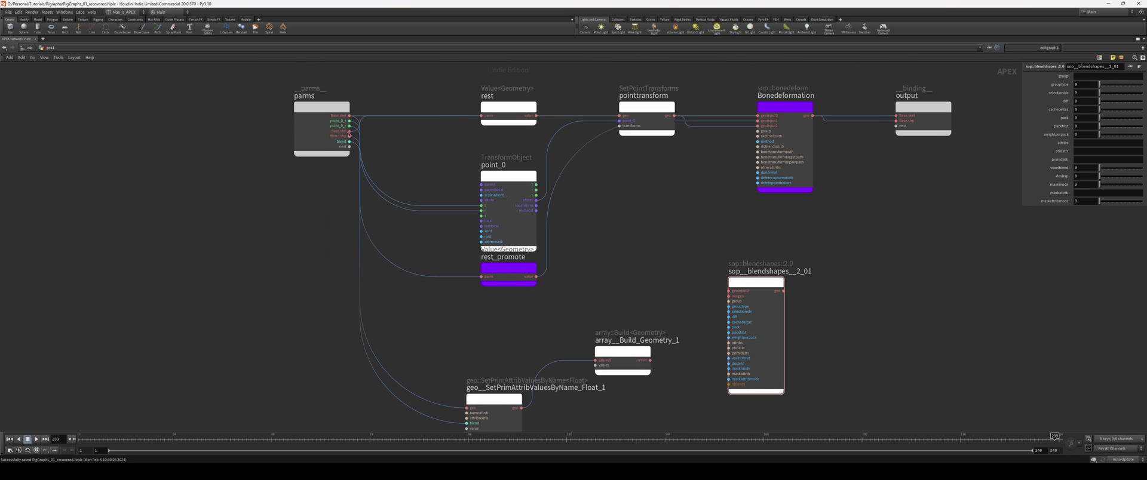
click(349, 131)
drag(436, 327, 728, 291)
drag(754, 284, 729, 293)
Move the SetPrimAttribValuesByName and array Build nodes lower, and connect the array's result to the blendshapes node's auxgeo input.
middle_drag(643, 339, 633, 303)
drag(670, 286, 472, 385)
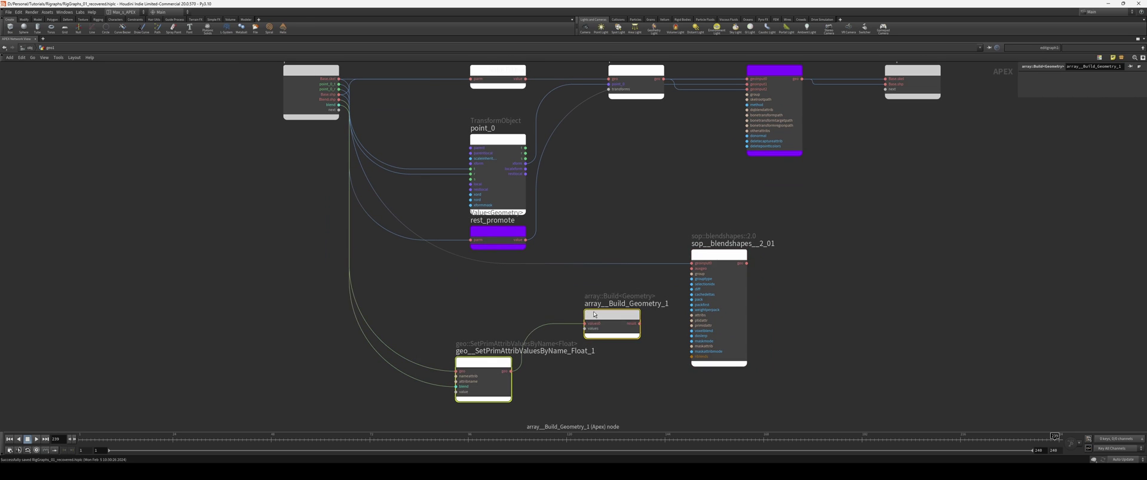
drag(616, 316, 585, 344)
middle_drag(588, 312, 537, 306)
click(540, 305)
scroll(541, 305, up, 3)
middle_drag(636, 348, 565, 332)
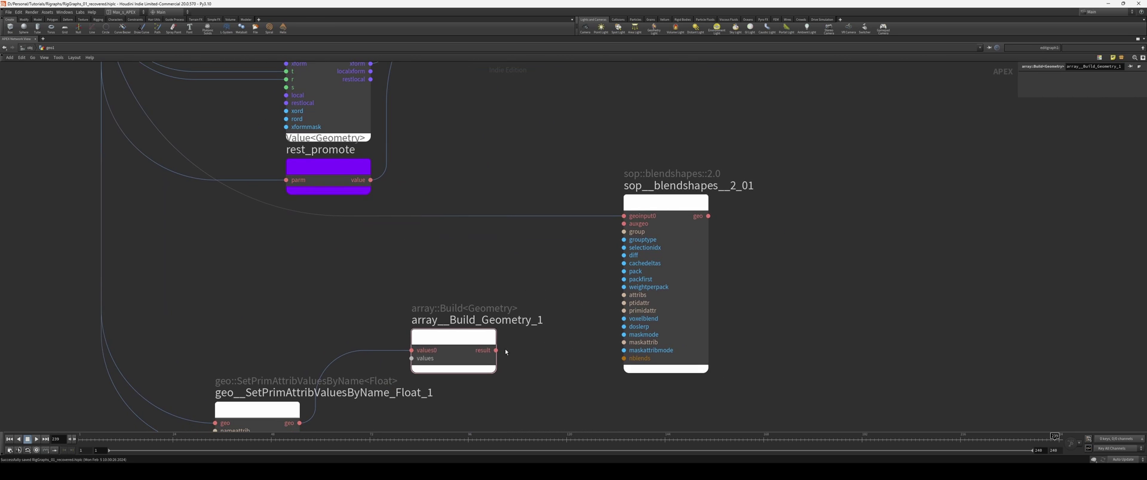
drag(498, 350, 515, 332)
drag(572, 232, 623, 225)
scroll(594, 279, down, 2)
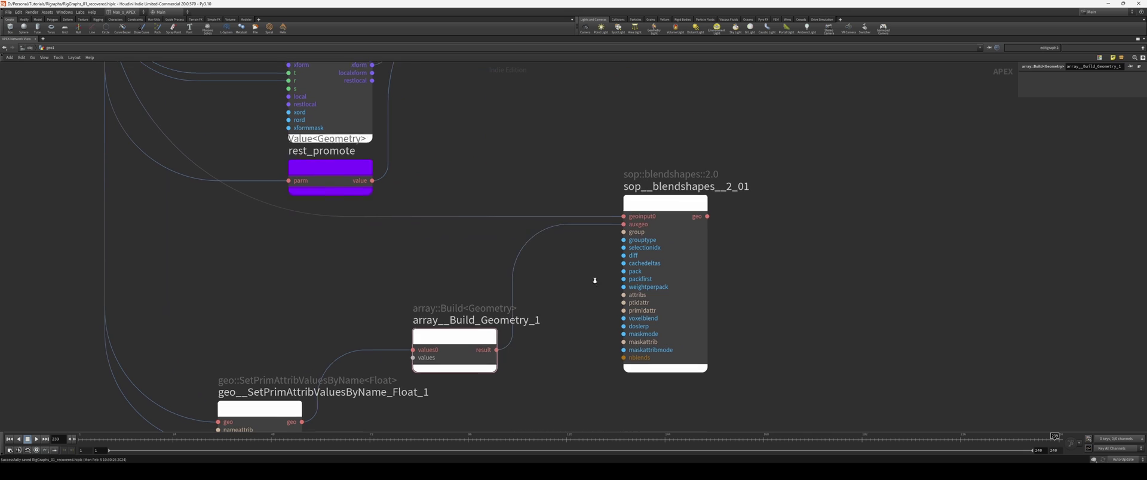
Color the SetPrimAttribValuesByName, array Build and blendshapes nodes blue.
drag(661, 257, 654, 254)
middle_drag(737, 243, 749, 221)
drag(744, 238, 294, 418)
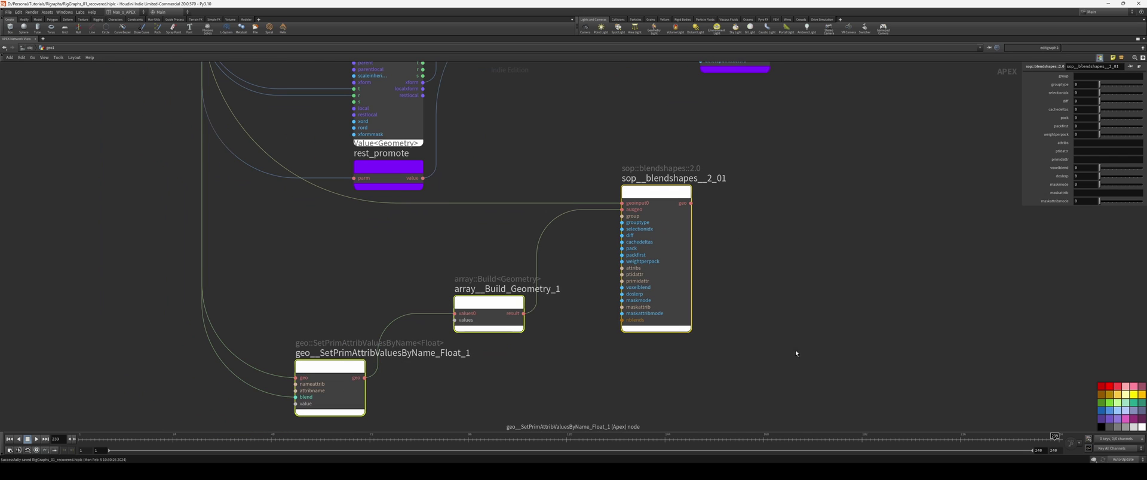
click(1103, 412)
key(c)
scroll(834, 302, down, 1)
Reposition the blendshapes node and move the rest, point_0, rest_promote and pointtransform nodes higher than the parms row.
middle_drag(834, 302, 779, 381)
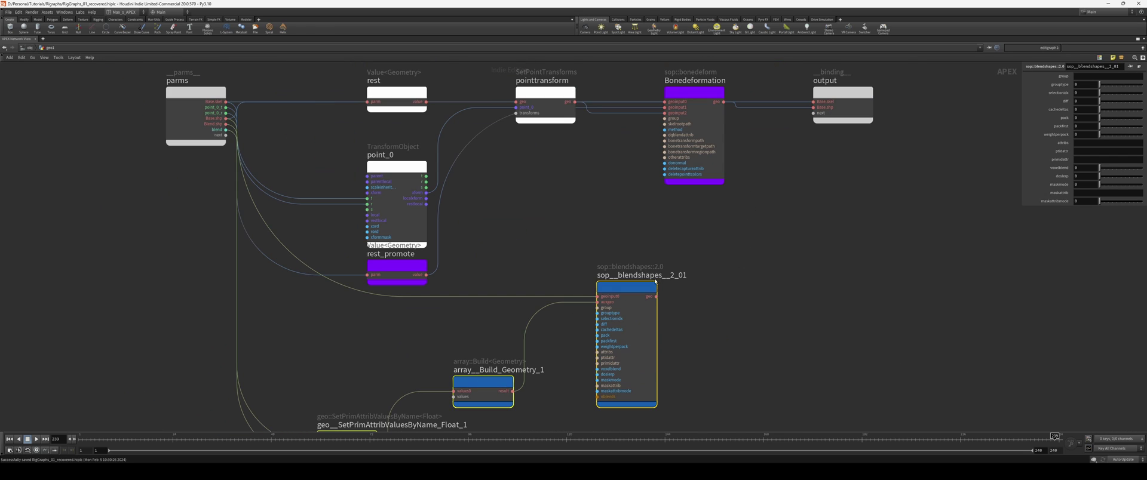
click(617, 290)
drag(618, 290, 617, 284)
middle_drag(591, 198, 568, 244)
drag(556, 96, 389, 267)
middle_drag(502, 273, 428, 259)
click(430, 259)
drag(543, 315, 530, 310)
middle_drag(578, 302, 569, 310)
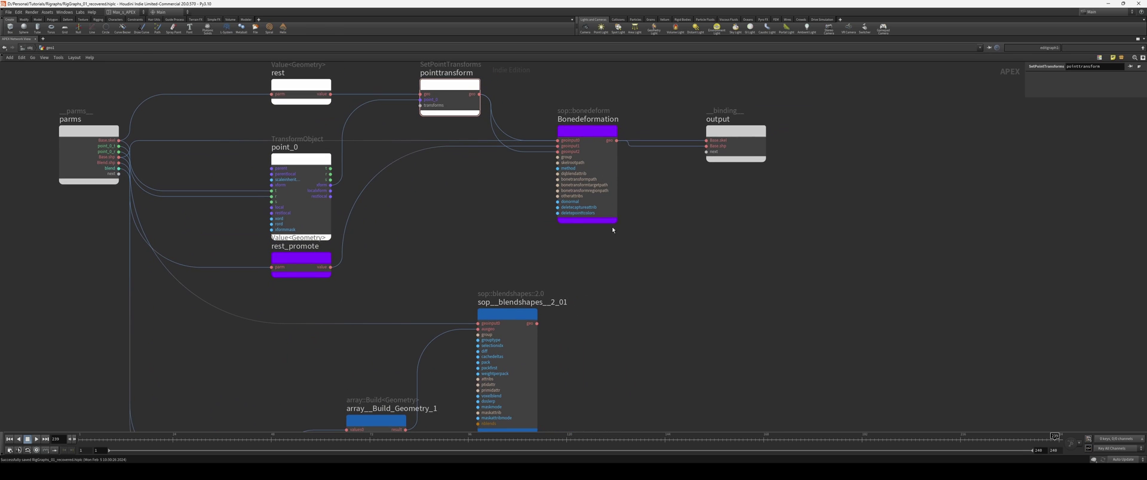
Move the Bonedeformation and output nodes together farther away from pointtransform.
drag(816, 106, 581, 158)
drag(591, 135, 647, 135)
click(557, 217)
middle_drag(570, 214, 554, 220)
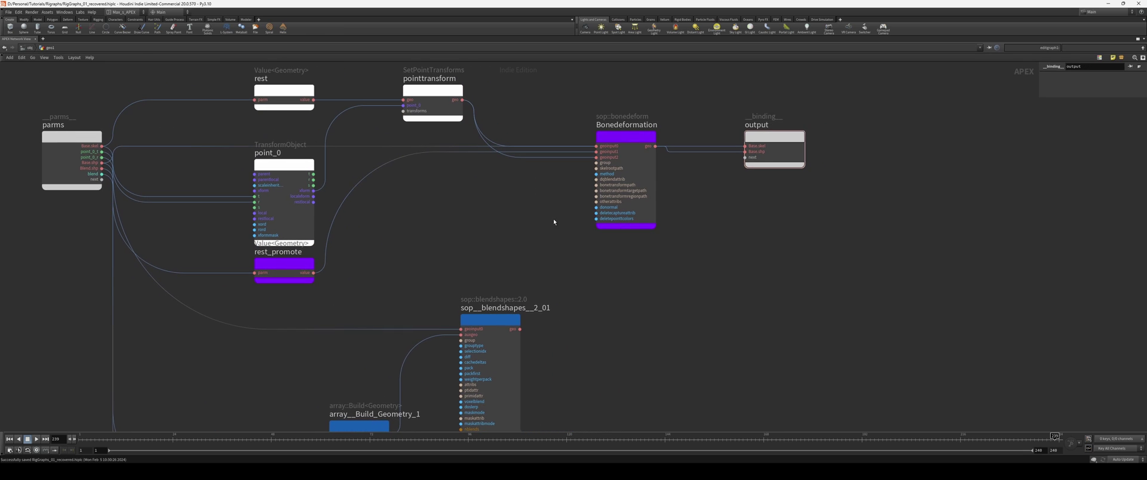
Connect the blendshapes node's geo output to the geoinput0 input of Bonedeformation.
scroll(536, 258, up, 3)
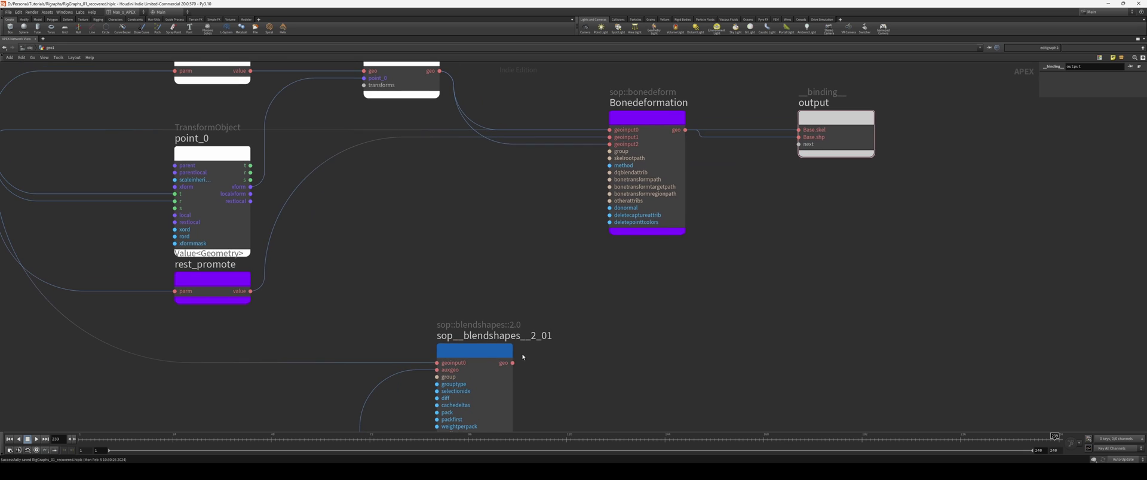
drag(512, 363, 608, 132)
scroll(517, 263, down, 5)
middle_drag(520, 275, 536, 265)
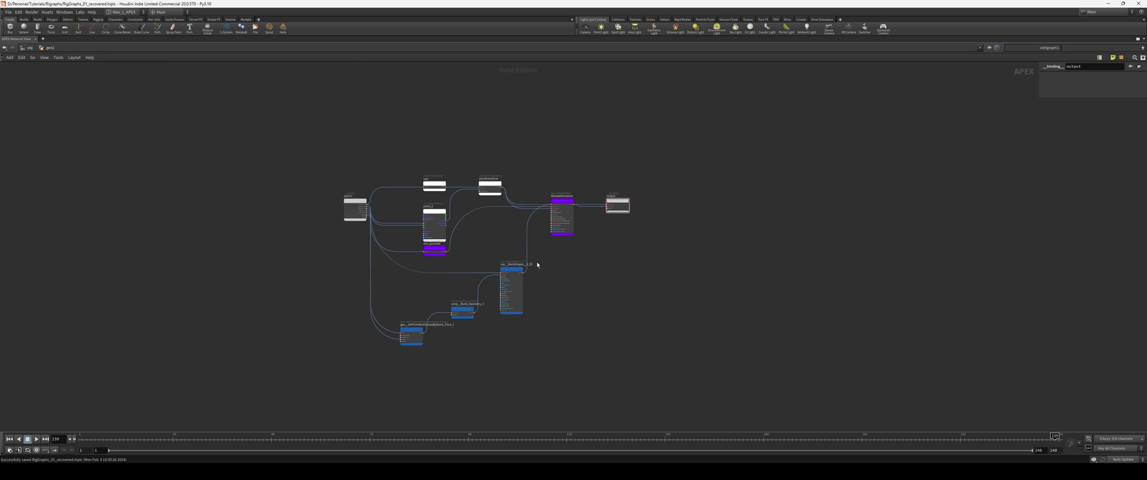
scroll(541, 266, up, 2)
scroll(612, 297, up, 1)
middle_drag(380, 296, 440, 297)
Save the scene, restore the full pane layout and align the unpackfolder1 and editgraph1 nodes.
key(ctrl+s)
key(ctrl+b)
middle_drag(801, 374, 766, 365)
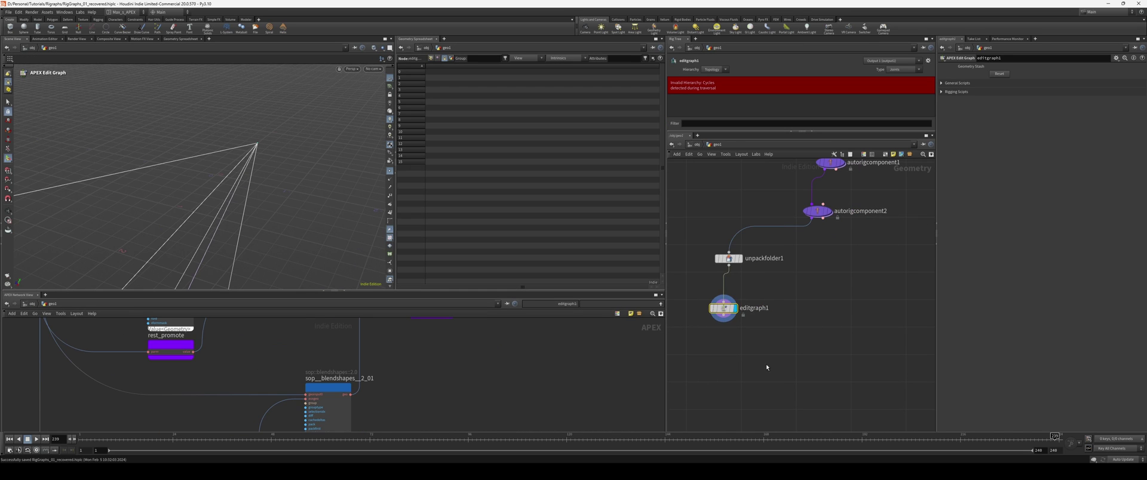
drag(777, 353, 739, 259)
key(l)
click(810, 320)
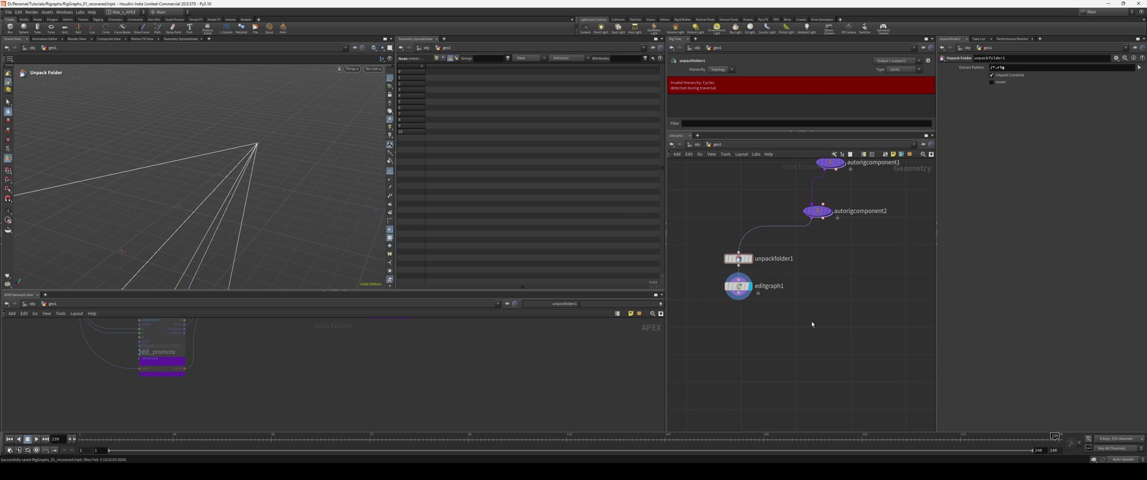
Add a Pack Folder node below the autorig chain and move unpackfolder1 and editgraph1 to a side branch.
key(Tab)
text(null)
key(Return)
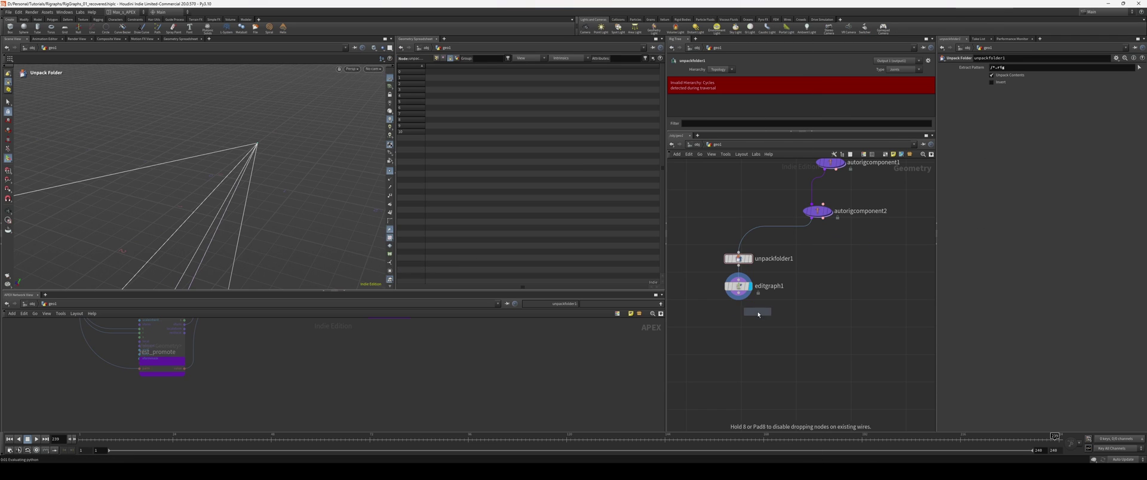
click(796, 334)
drag(788, 311, 711, 240)
middle_drag(741, 257, 694, 254)
drag(691, 256, 852, 255)
Connect autorigcomponent2 and editgraph1 into packfolder2 and display the packfolder2 node.
click(757, 250)
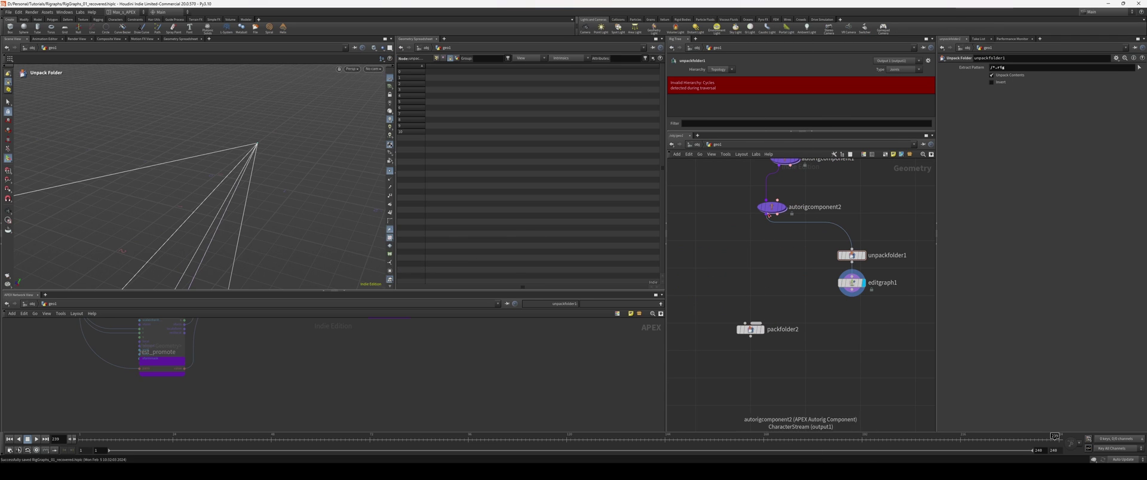
drag(766, 215, 762, 341)
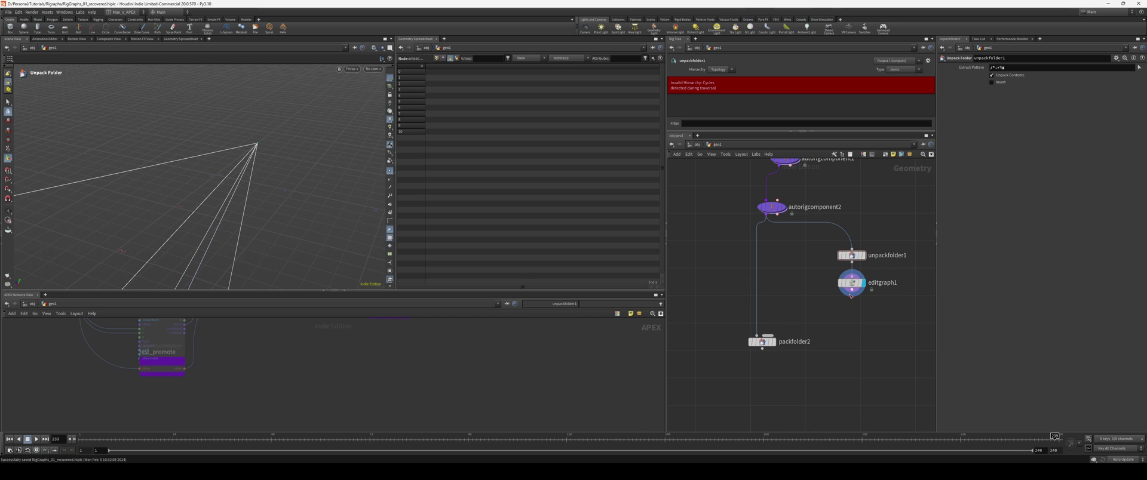
drag(851, 291, 768, 335)
click(774, 341)
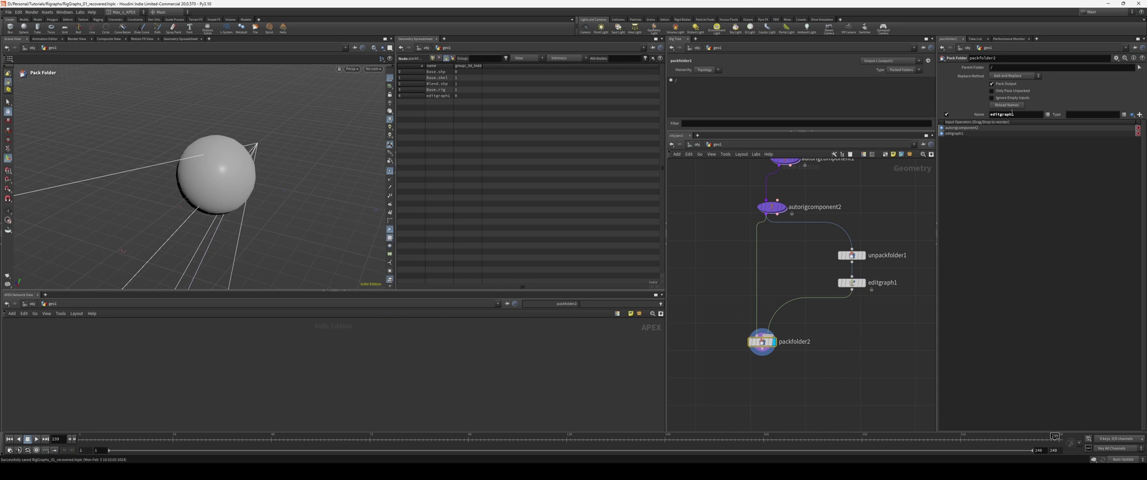
Set the packed editgraph1 entry in packfolder2 to name Base and type rig.
double_click(1012, 113)
key(Tab)
text(rig)
Add an APEX Scene Animate node after packfolder2, display it and try the rig in the viewport.
click(809, 376)
key(Tab)
text(anima)
key(Down)
key(Return)
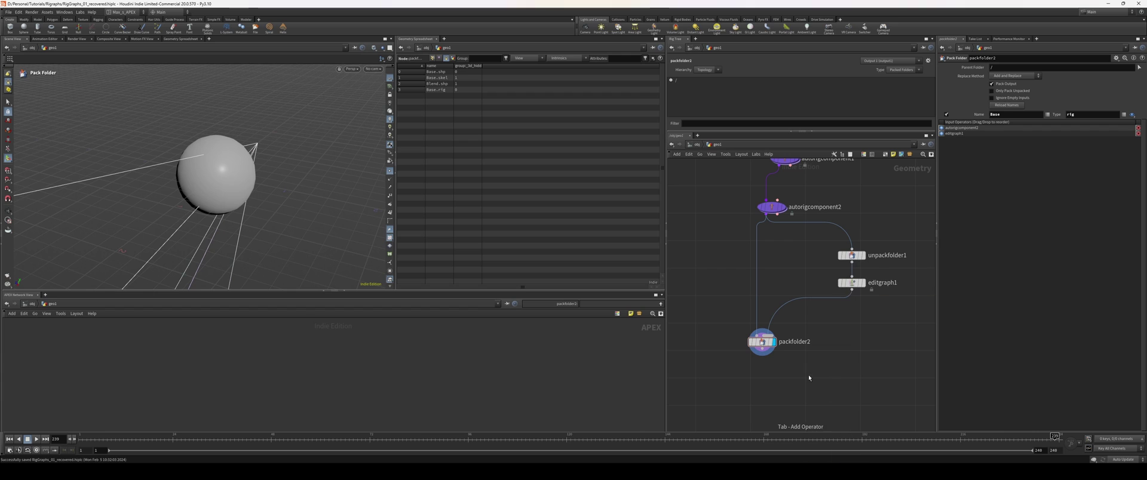
click(762, 361)
drag(215, 178, 95, 199)
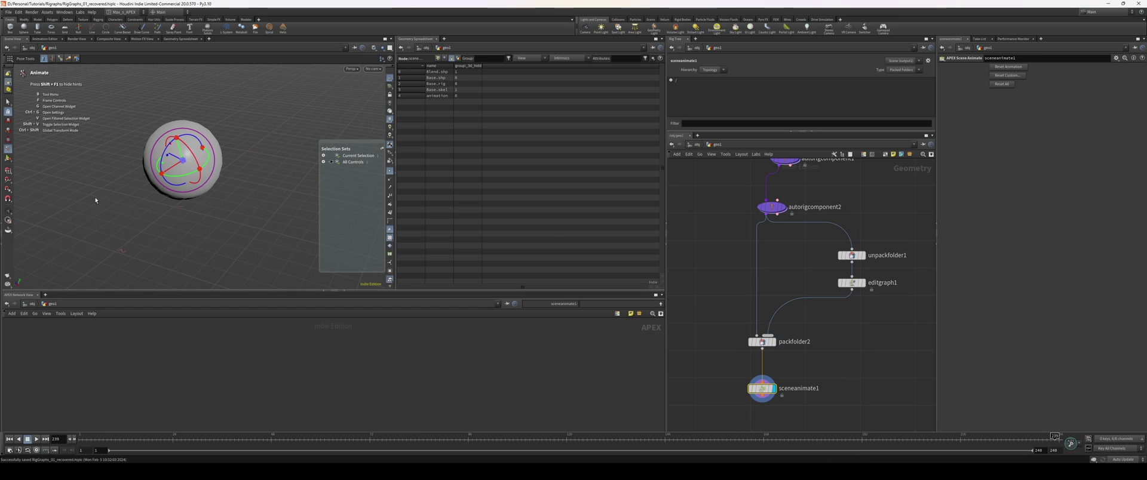
alt+drag(246, 177, 272, 178)
alt+drag(134, 174, 242, 177)
Show editgraph1's graph in an enlarged APEX network view and reposition the parms node and the blue blend shape nodes.
click(852, 283)
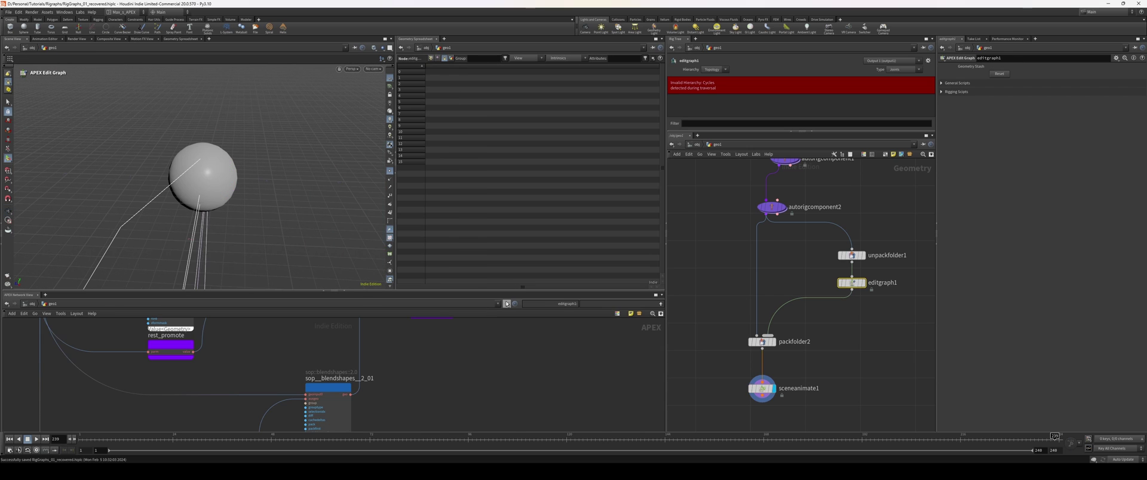
drag(536, 291, 527, 185)
middle_drag(458, 322, 509, 260)
scroll(504, 268, down, 3)
middle_drag(291, 274, 305, 332)
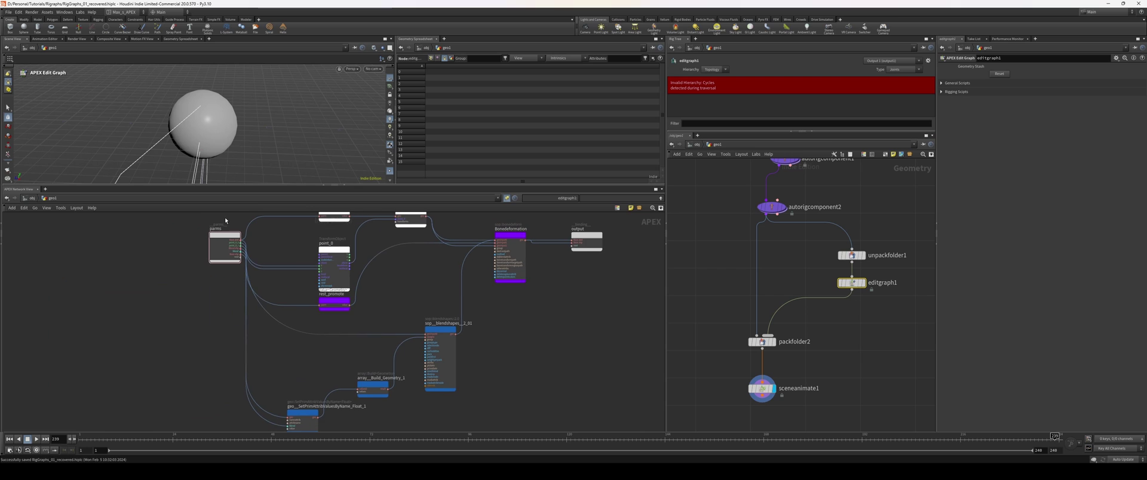
drag(223, 237, 191, 239)
middle_drag(180, 360, 137, 323)
drag(468, 303, 243, 387)
drag(329, 346, 347, 330)
middle_drag(339, 238, 306, 282)
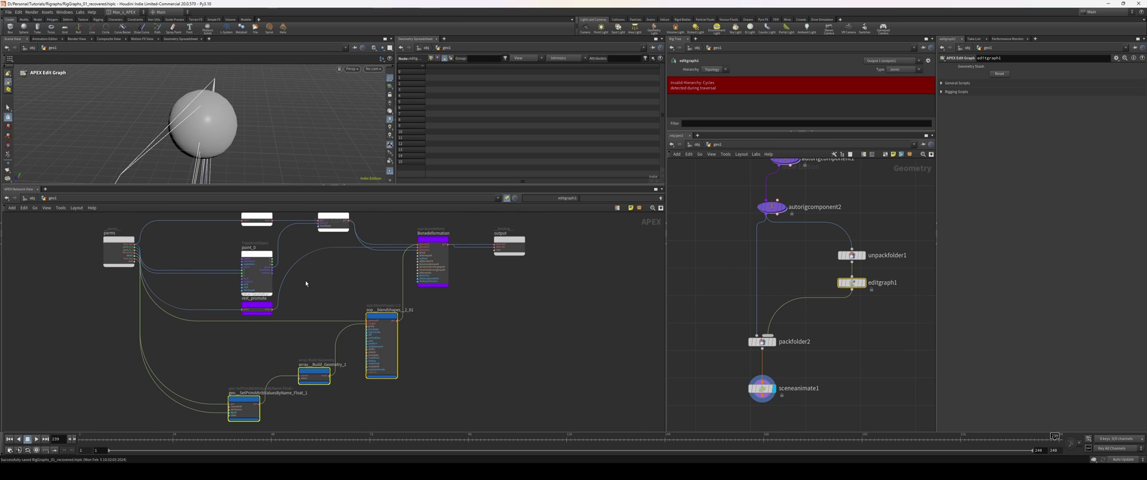
click(414, 402)
Maximize the APEX network view and hide its parameter dialog to show the whole graph.
middle_drag(277, 387, 305, 318)
scroll(306, 318, up, 2)
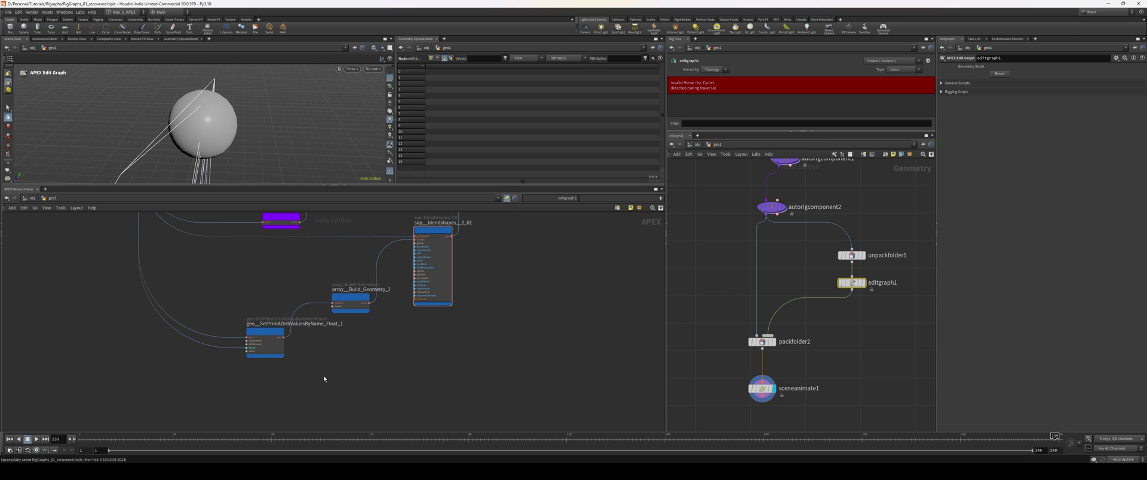
middle_drag(342, 374, 350, 370)
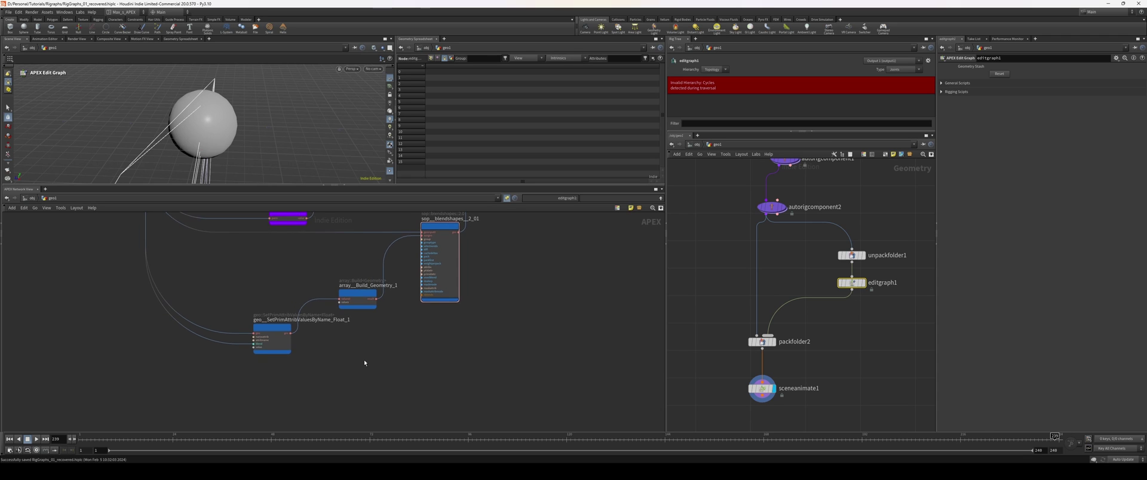
scroll(364, 361, down, 2)
scroll(358, 363, up, 3)
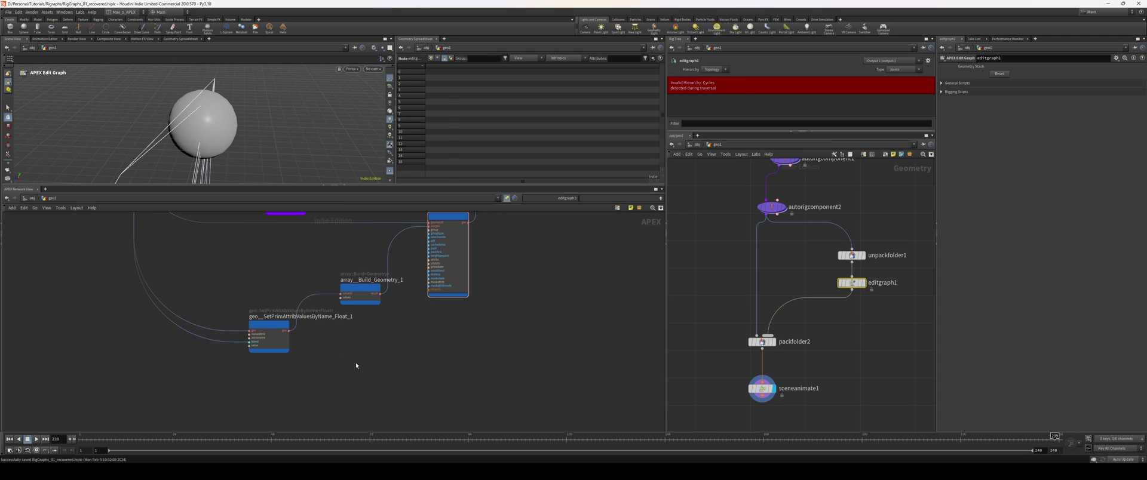
key(ctrl+b)
key(p)
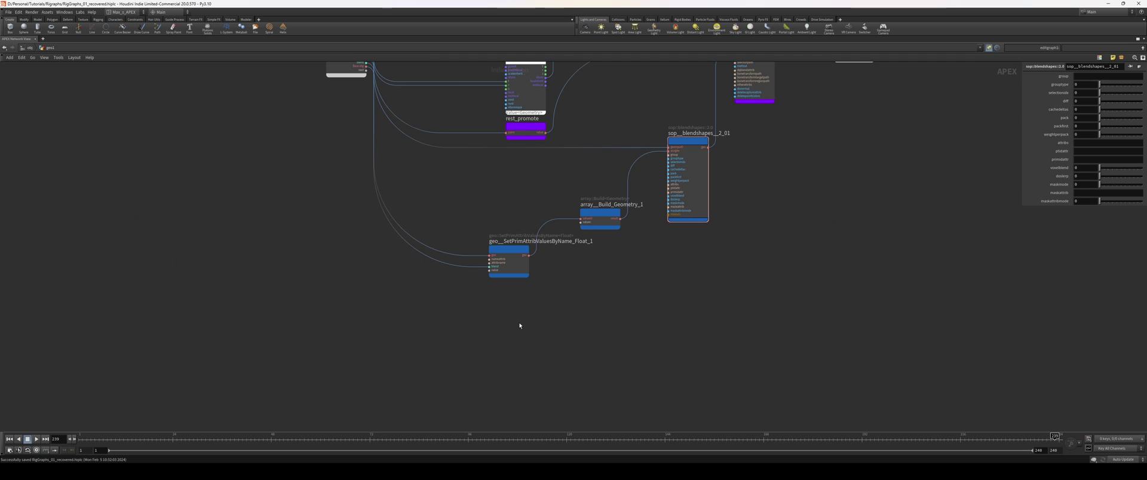
middle_drag(688, 258, 612, 337)
key(p)
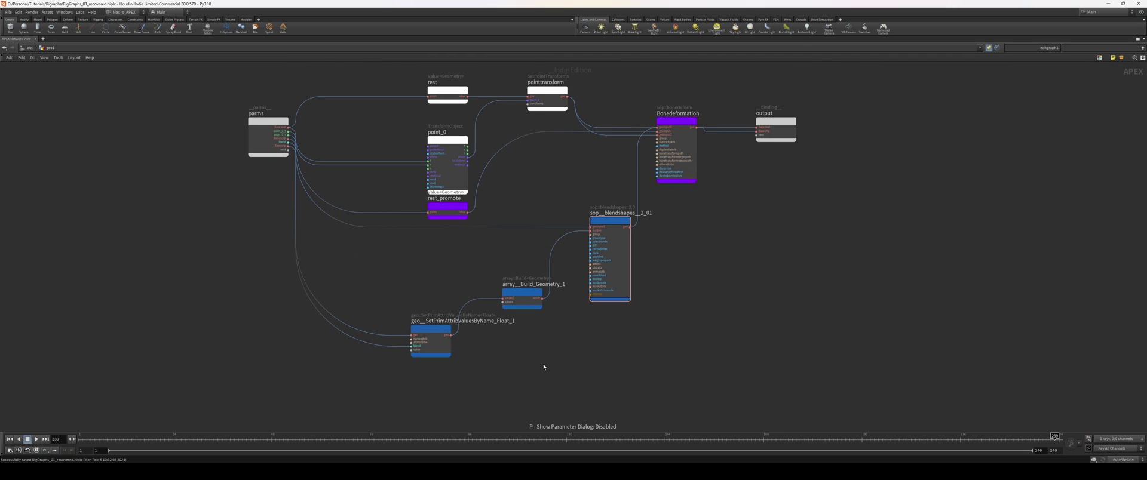
middle_drag(509, 364, 507, 364)
scroll(507, 365, up, 1)
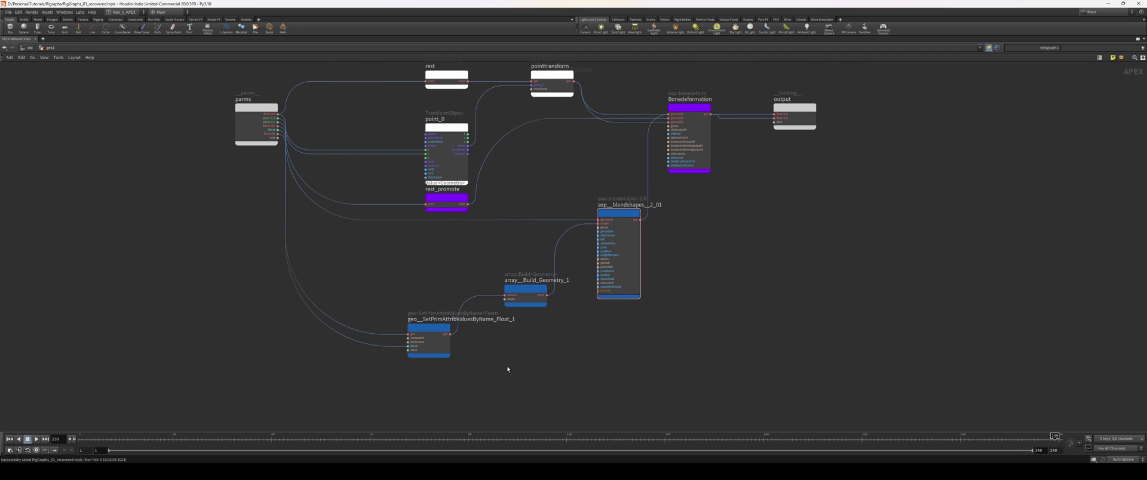
Add an AbstractControl node below the geo__SetPrimAttribValuesByName_Float_1 node in the APEX graph.
middle_drag(503, 366, 504, 368)
scroll(518, 365, down, 1)
scroll(518, 368, up, 1)
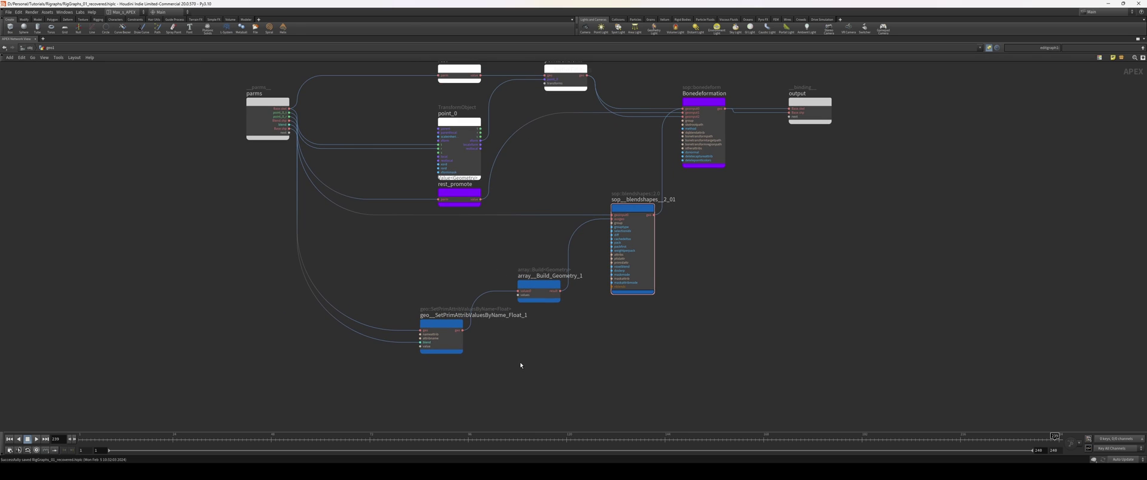
right_drag(521, 368, 528, 364)
middle_drag(520, 369, 527, 366)
key(Tab)
key(Return)
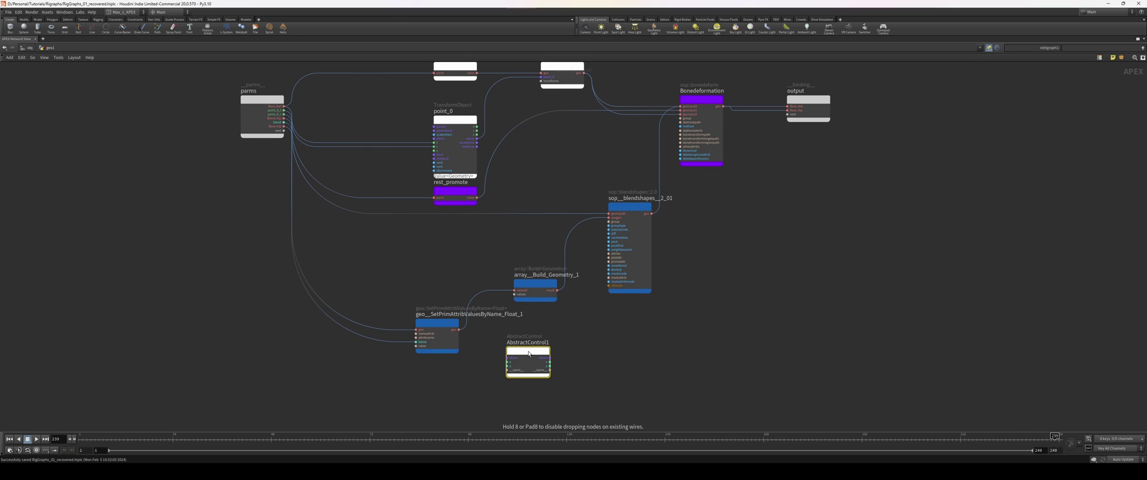
drag(528, 354, 522, 390)
Connect the blend output of the parms node to the x input of the AbstractControl node.
scroll(305, 341, up, 2)
middle_drag(284, 329, 324, 367)
middle_drag(279, 230, 292, 240)
scroll(291, 240, up, 1)
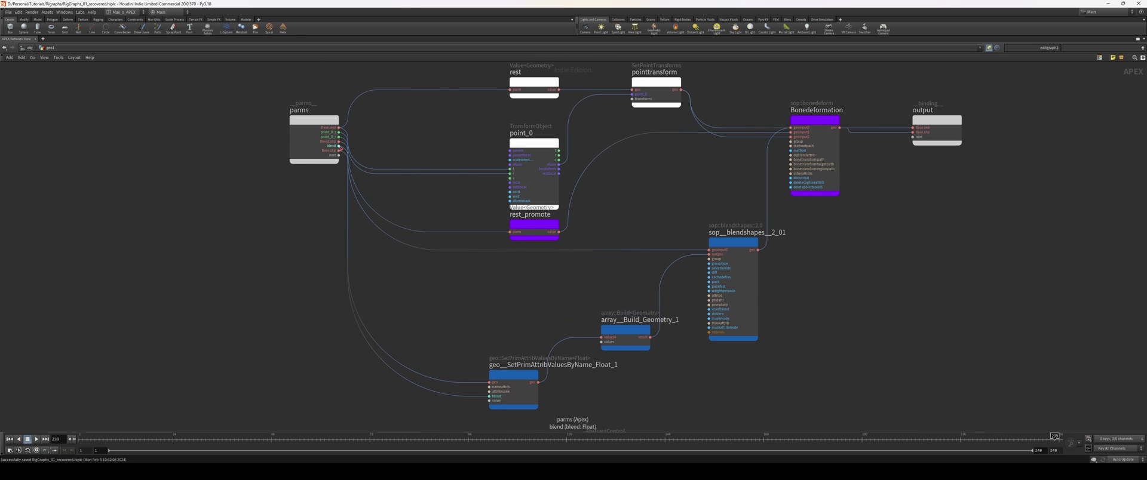
click(339, 146)
middle_drag(268, 339, 233, 231)
scroll(299, 196, up, 2)
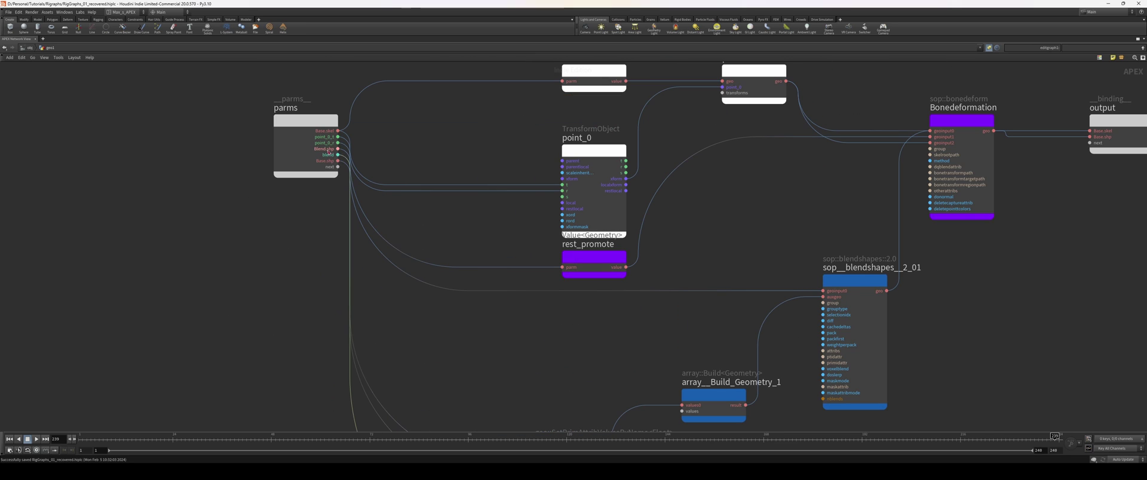
middle_drag(314, 242, 284, 227)
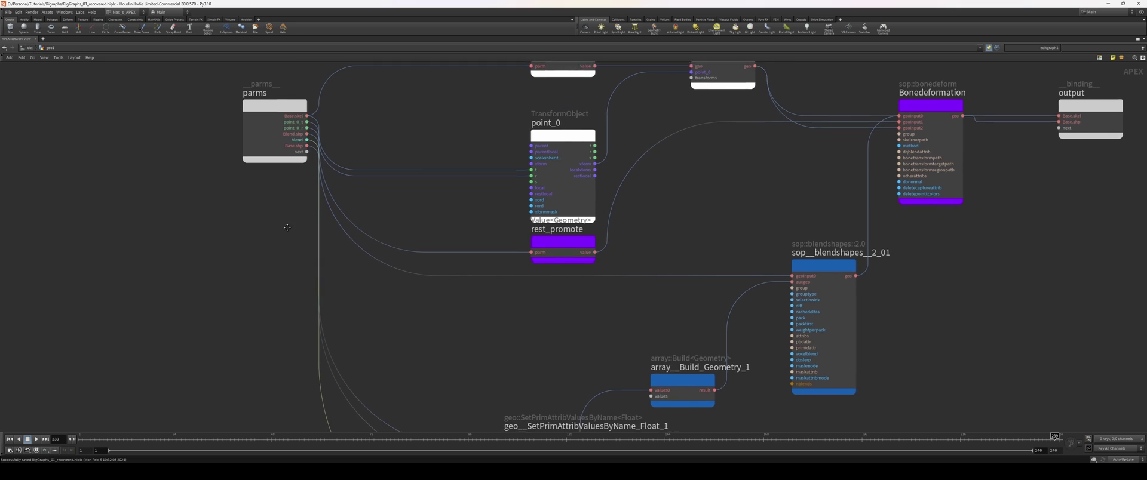
middle_drag(255, 346, 226, 142)
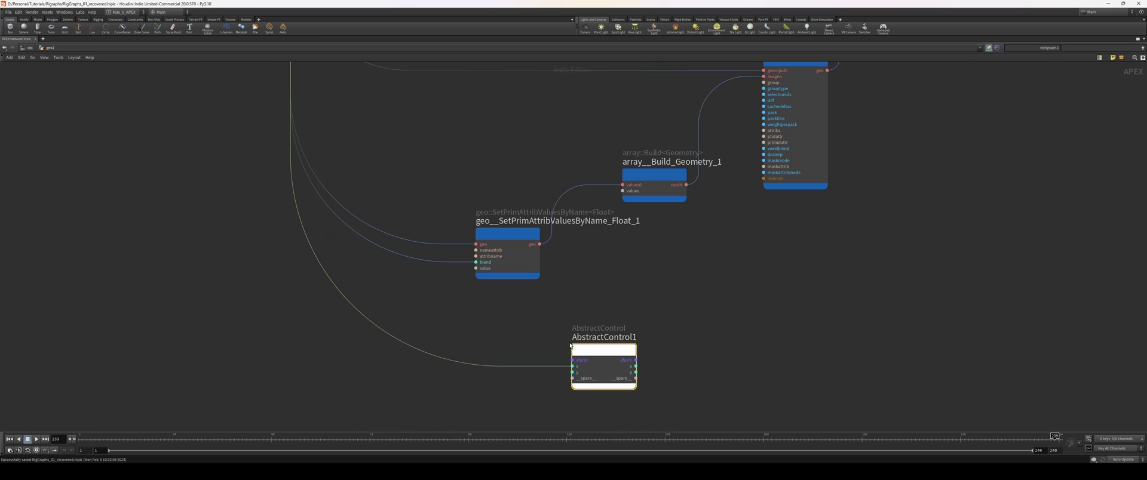
Reposition the AbstractControl node and rename it blend_ctrl.
drag(605, 350, 575, 359)
text(b)
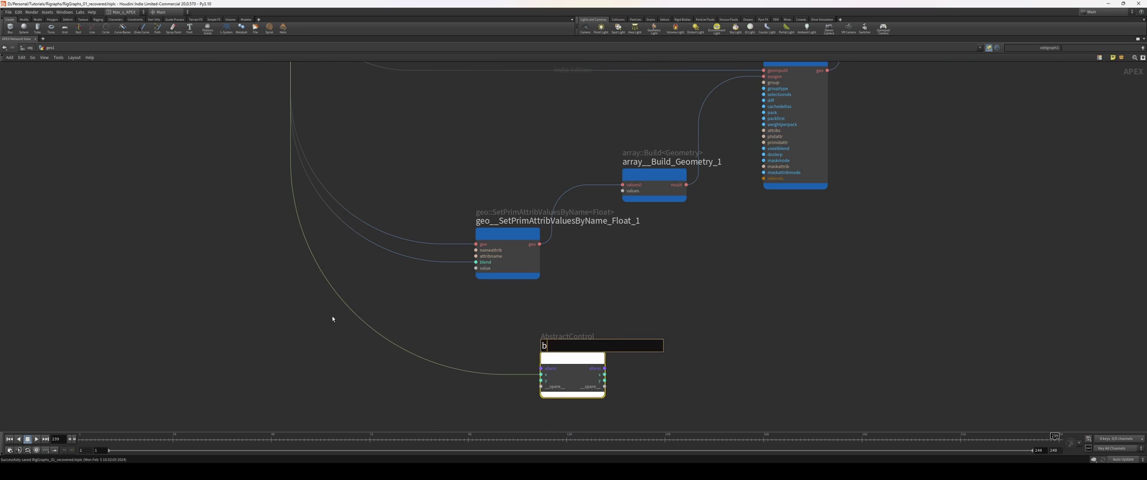
text(lend_ctrl)
key(Return)
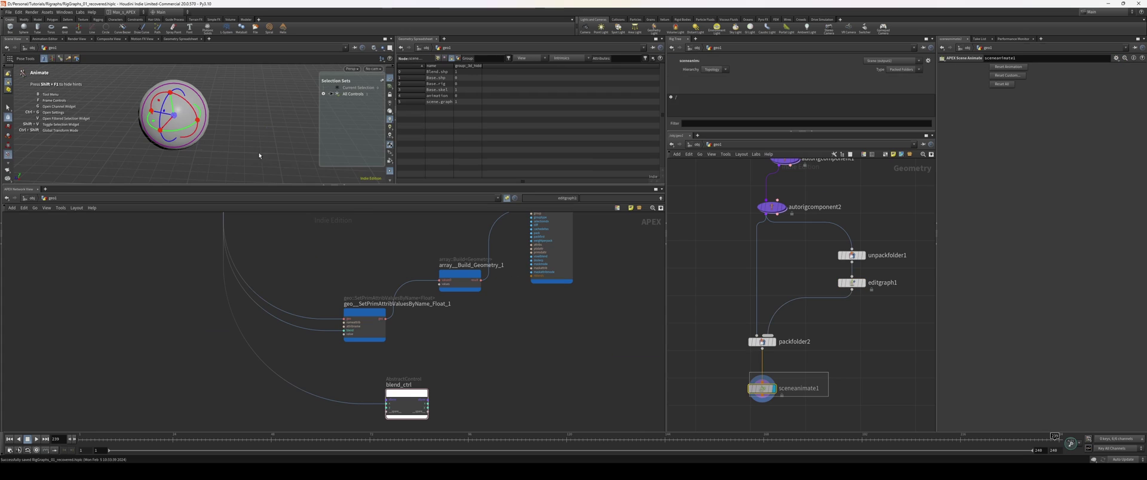
Enlarge the viewport, reset everything in the Scene Animate node and select the blend_ctrl control of the Base rig.
drag(258, 184, 259, 267)
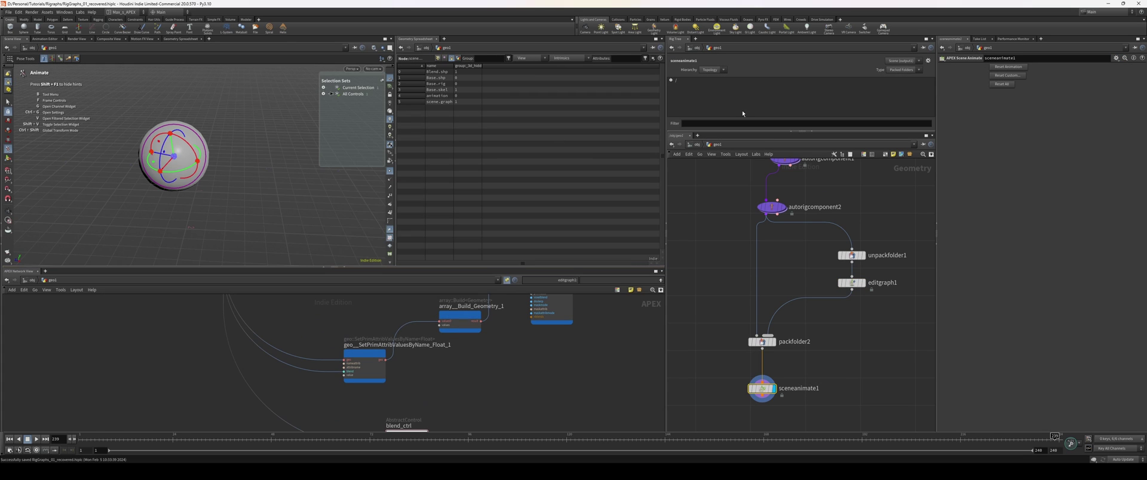
click(1004, 84)
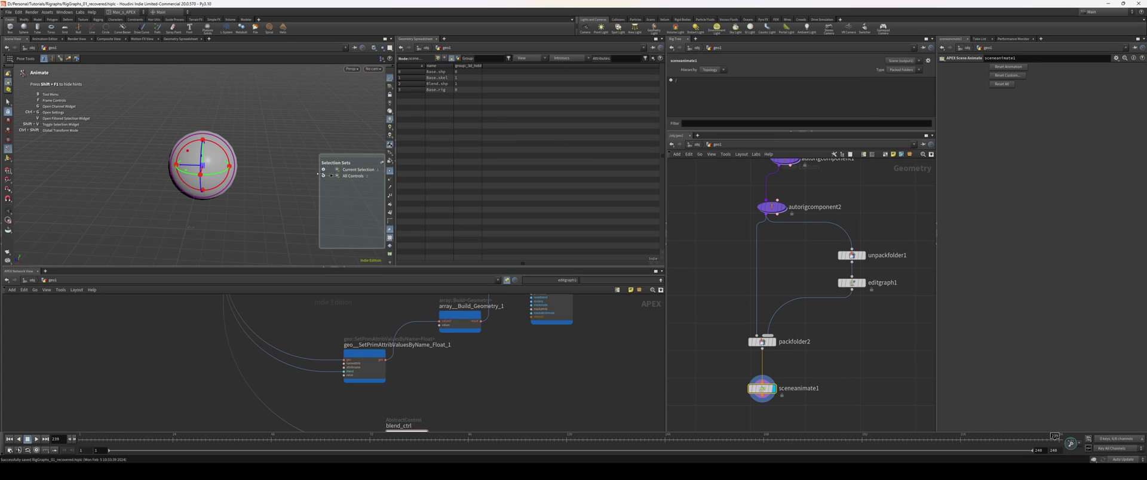
click(324, 175)
click(244, 206)
alt+drag(244, 206, 252, 202)
scroll(251, 203, up, 3)
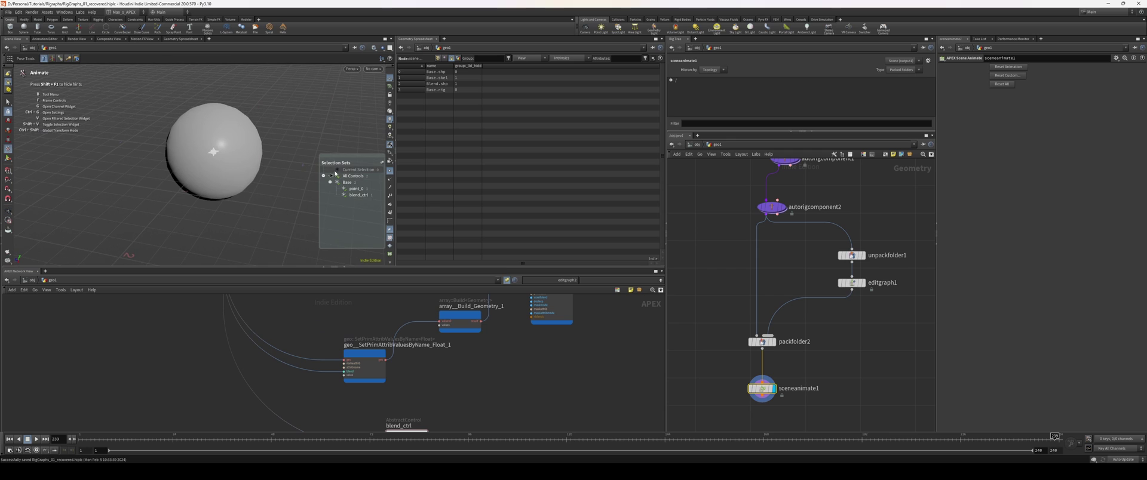
click(358, 196)
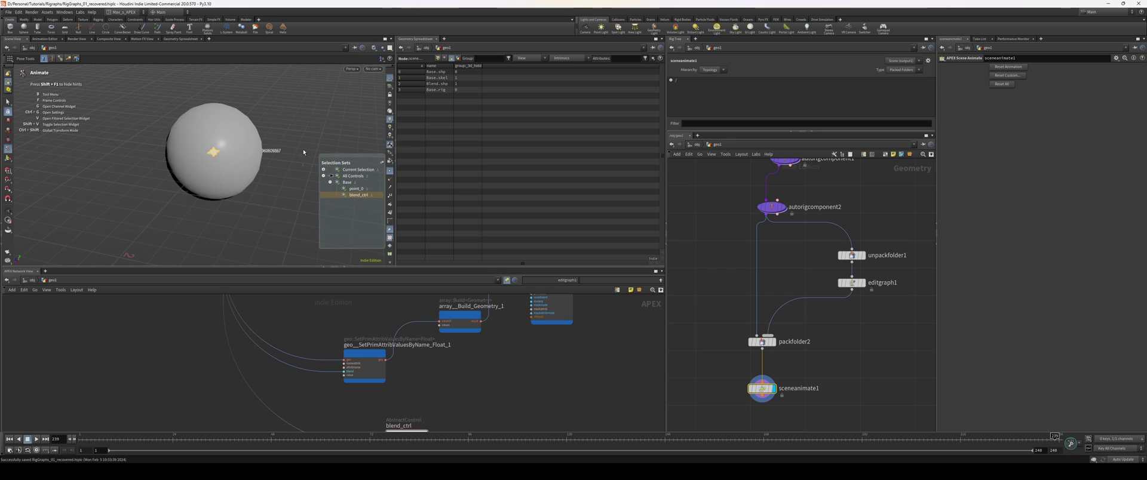
Display editgraph1 and enlarge the geometry spreadsheet to show the graph's node attributes.
middle_drag(464, 362, 338, 397)
scroll(429, 363, down, 1)
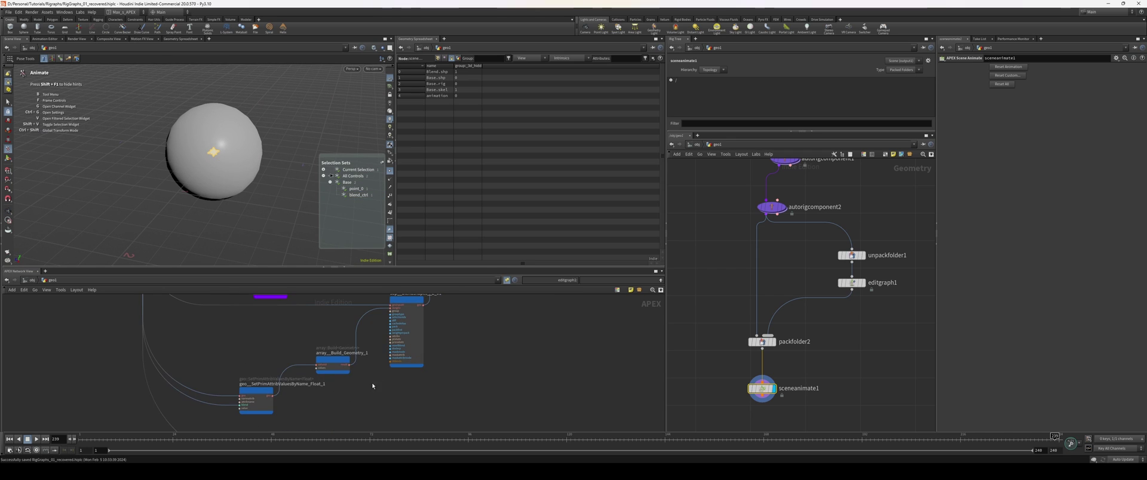
scroll(459, 338, up, 2)
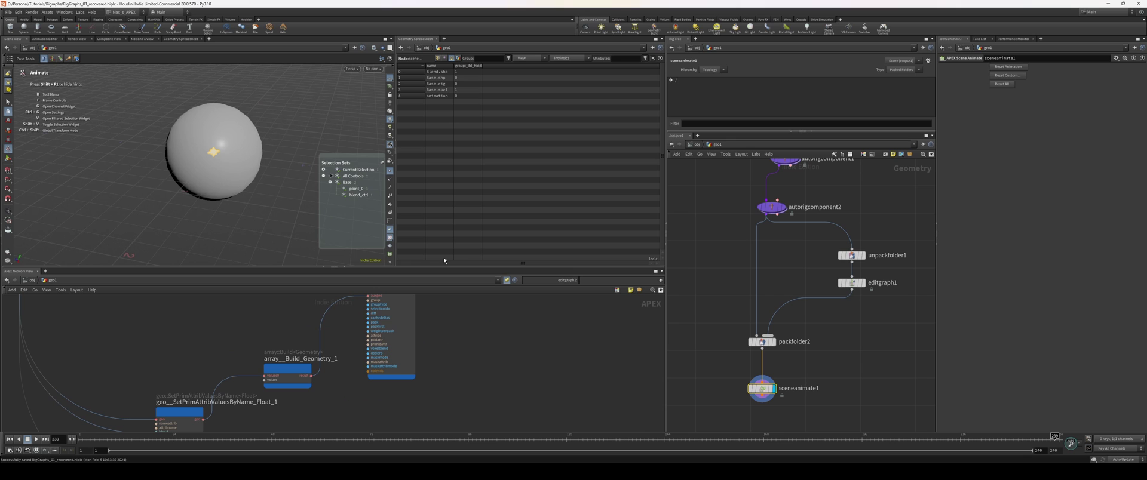
drag(444, 265, 444, 199)
scroll(443, 252, up, 3)
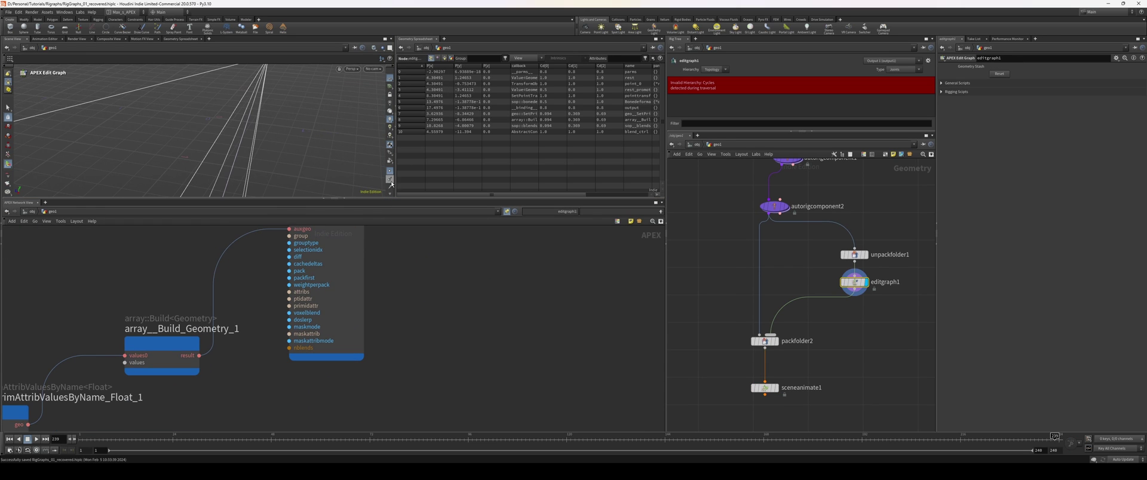
drag(395, 181, 190, 181)
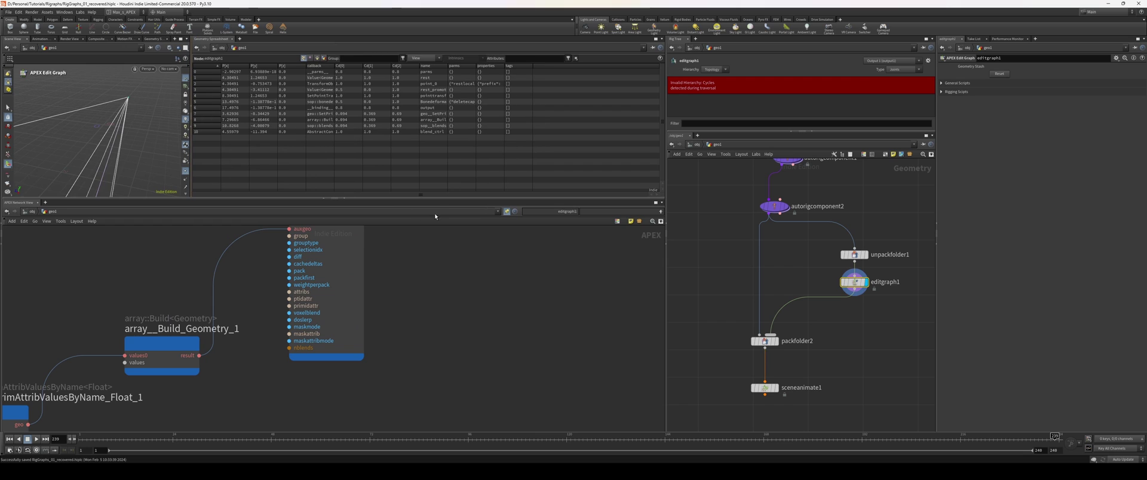
drag(439, 201, 440, 266)
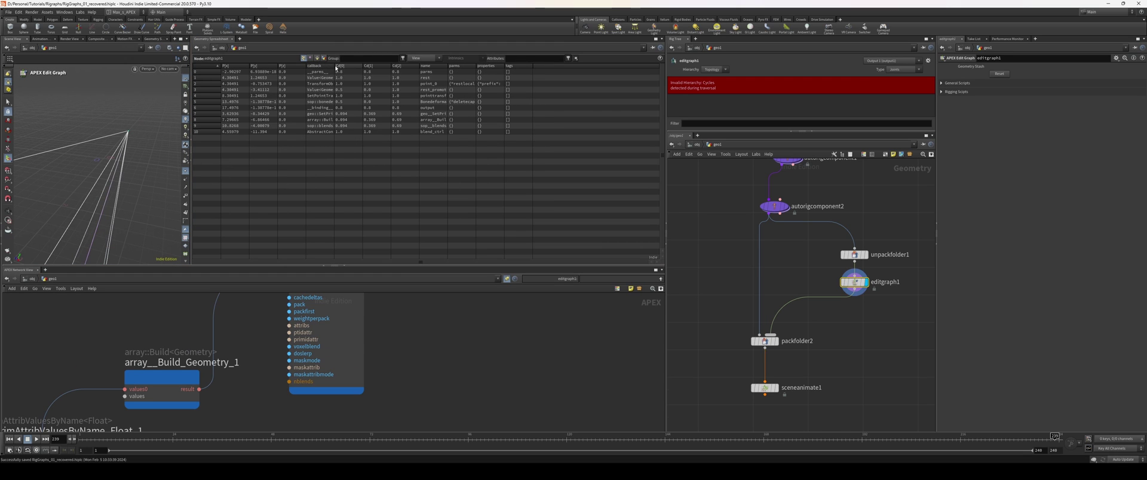
Locate the sop::blendshapes::2.0 entry in the spreadsheet and rename its node in the graph to bs_node.
drag(334, 64, 375, 64)
click(321, 126)
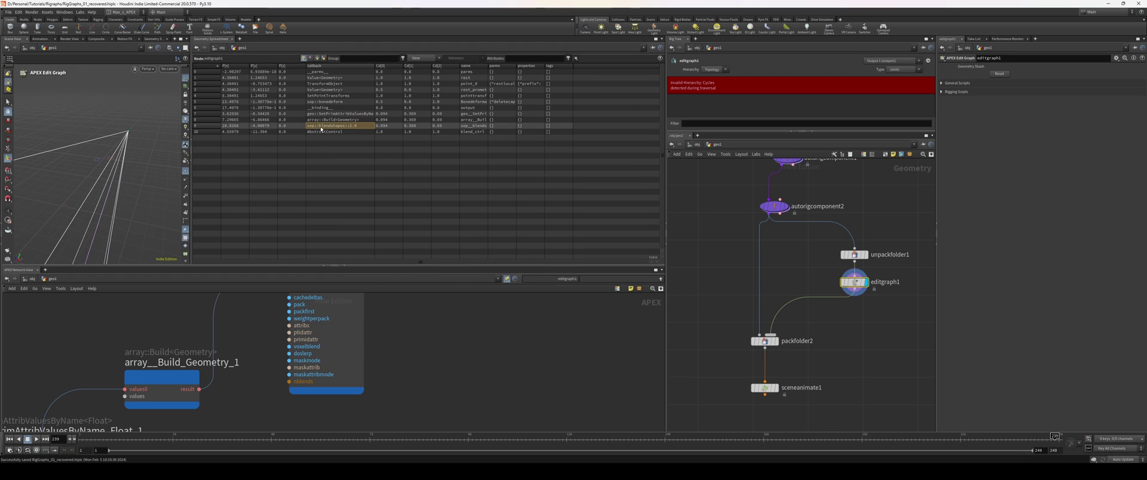
click(470, 126)
middle_drag(404, 348, 426, 385)
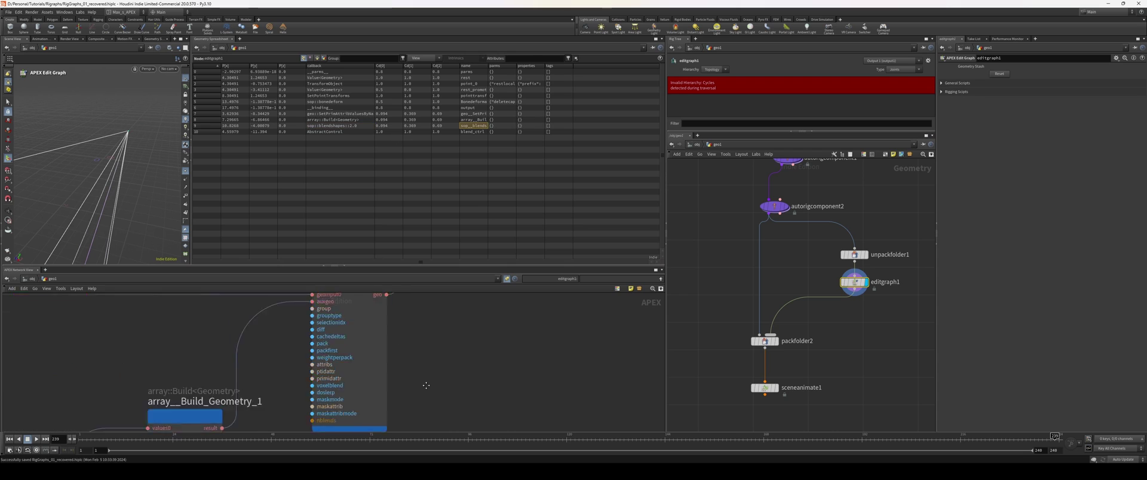
middle_drag(452, 323, 464, 389)
click(379, 333)
text(bs_node)
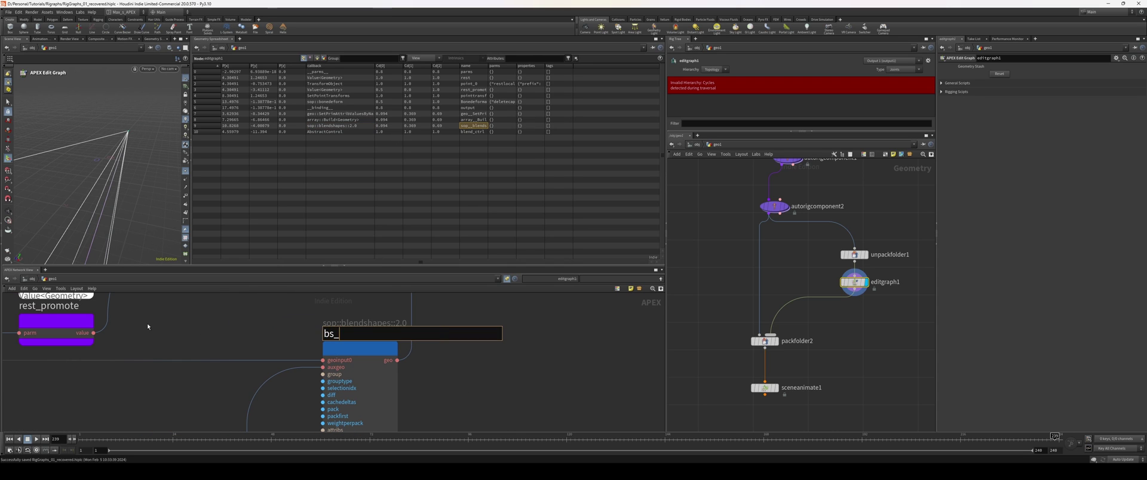
key(Return)
Examine bs_node's parms entry in the spreadsheet against the nblends and pack dictionary in the reference notes.
drag(517, 65, 614, 65)
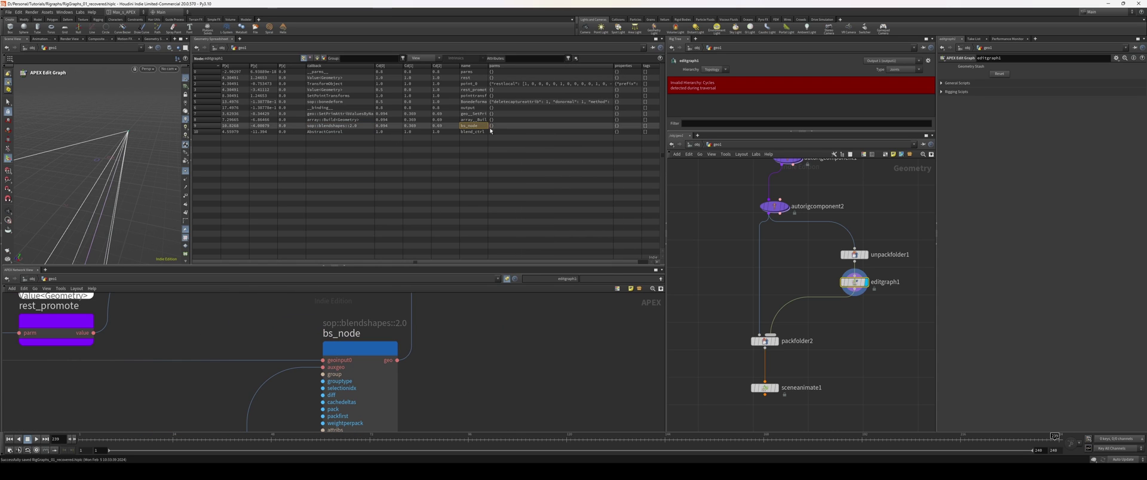
scroll(491, 219, right, 1)
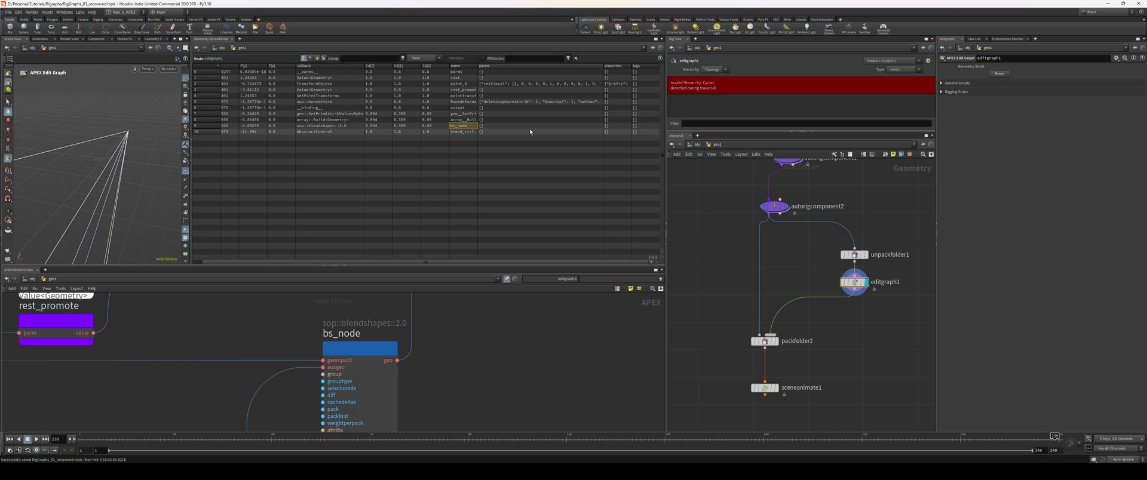
key(alt+Tab)
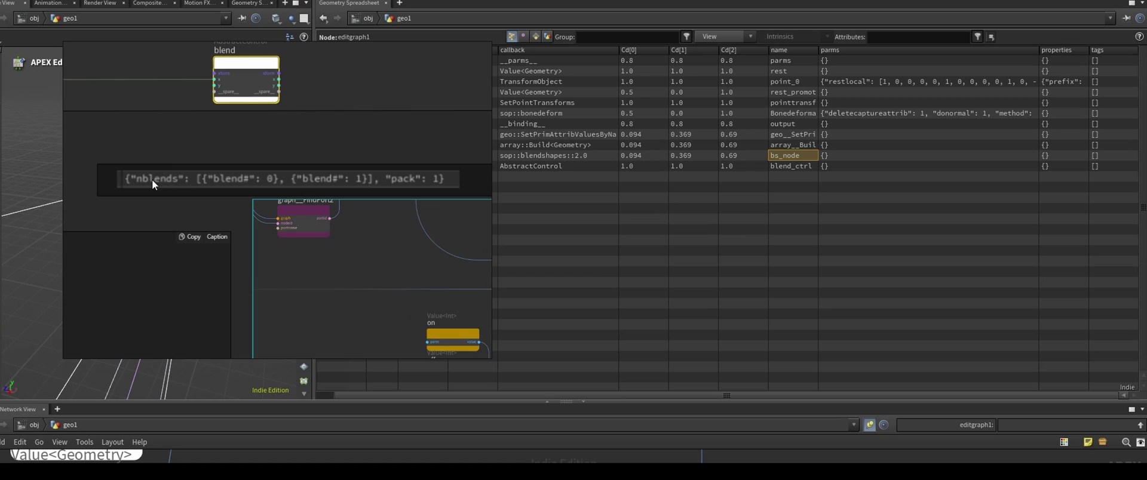
scroll(229, 189, right, 1)
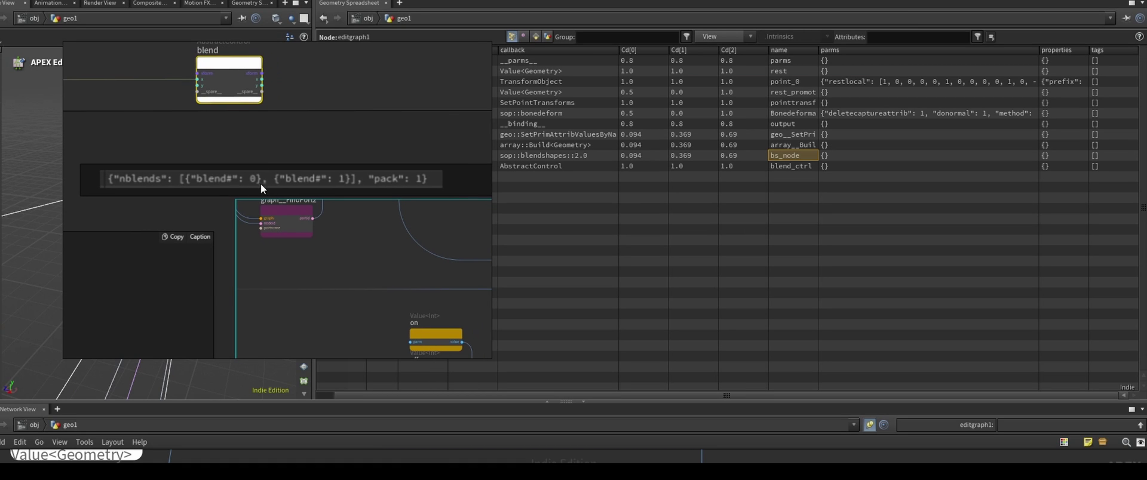
middle_drag(328, 194, 306, 195)
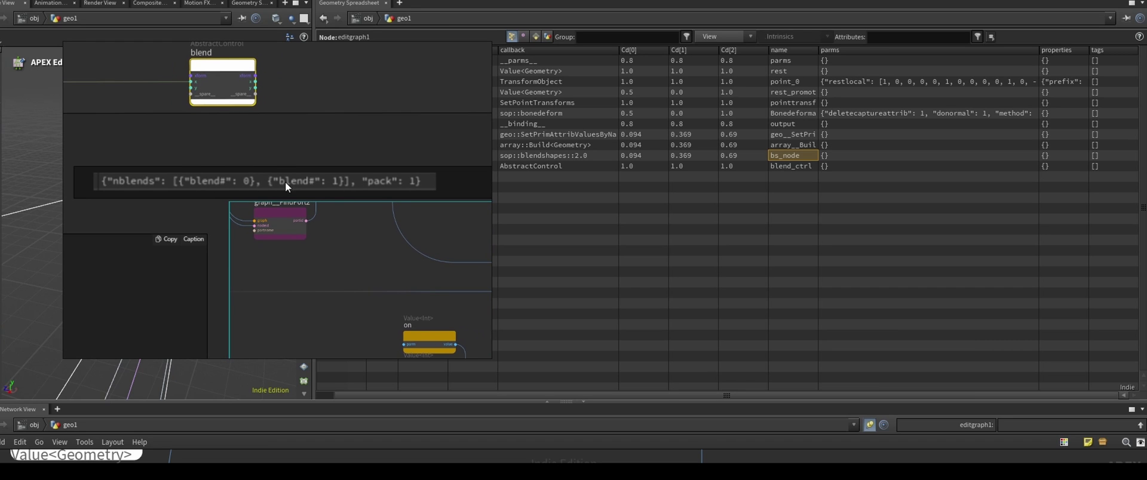
middle_drag(317, 185, 299, 184)
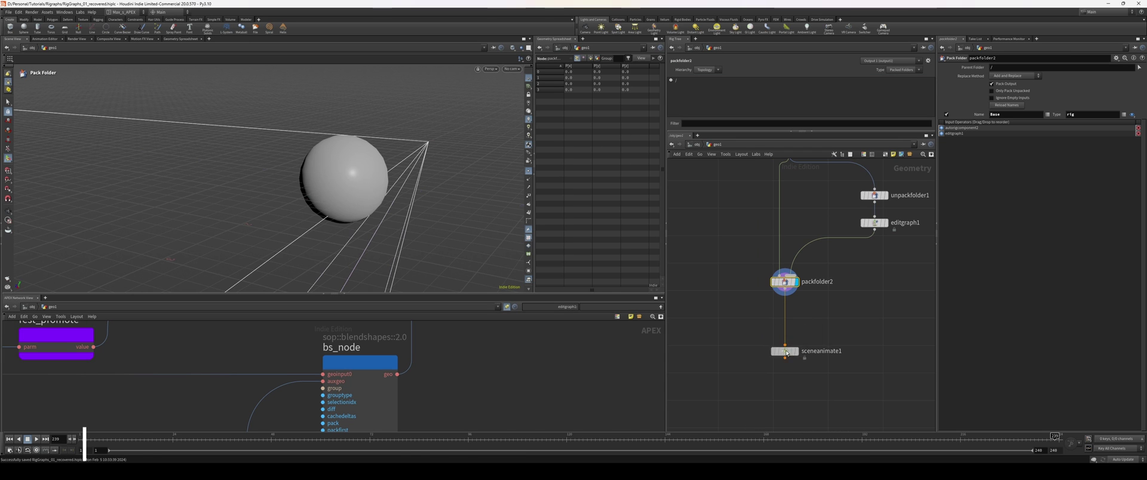
Move sceneanimate1 down and add an APEX Autorig Component node for the stretch below packfolder2.
drag(787, 353, 779, 392)
middle_drag(828, 337, 841, 331)
click(842, 327)
key(Tab)
text(autori)
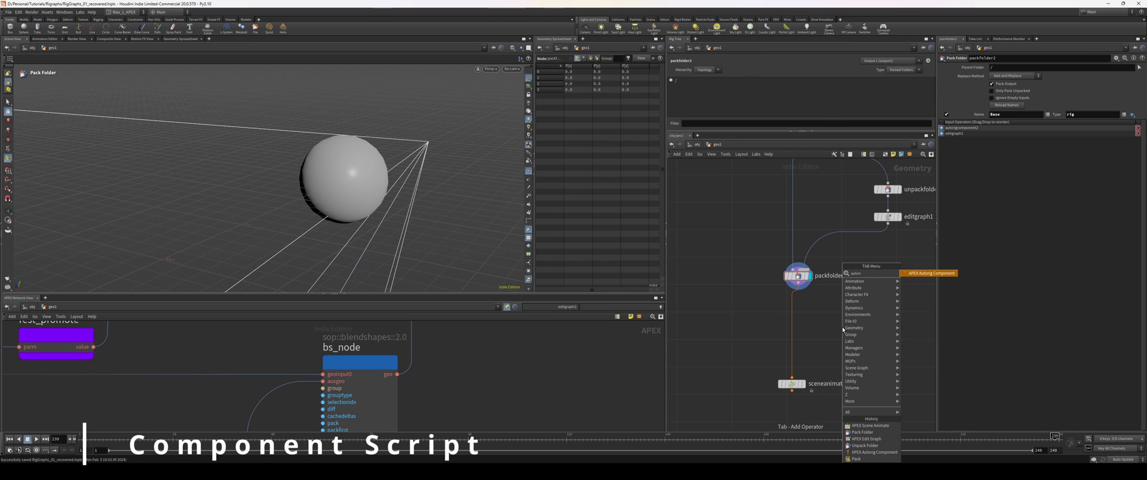
key(Return)
Add an APEX Edit Graph node, wire it into the second input of autorigcomponent3 and tidy the node layout.
click(859, 345)
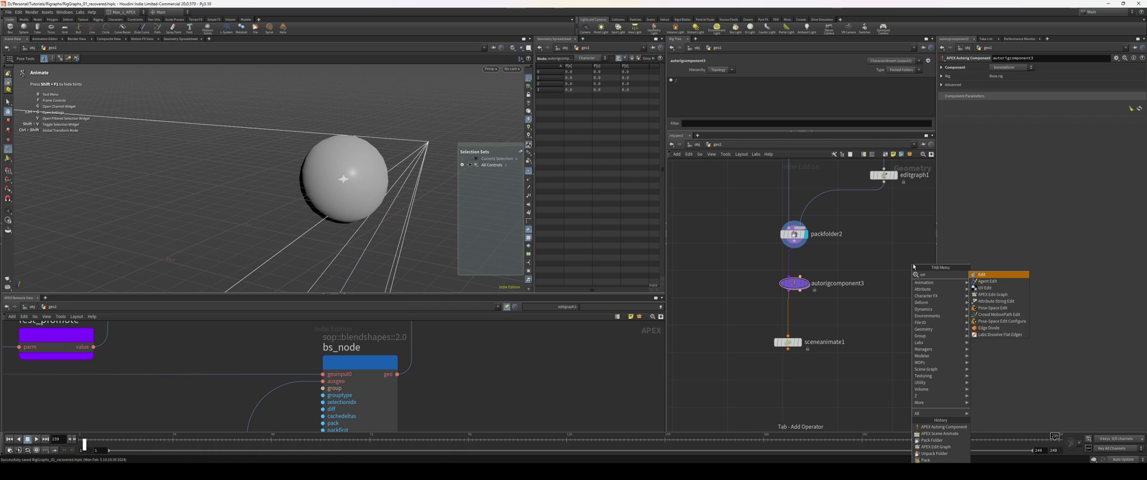
text(edit)
key(Return)
click(889, 251)
drag(889, 258, 800, 277)
drag(834, 373, 765, 282)
key(l)
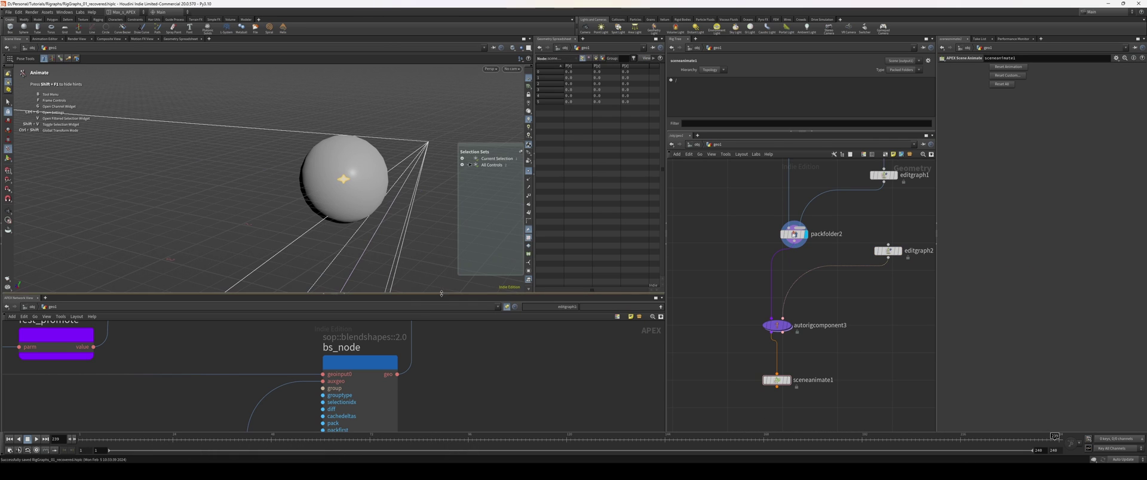
Enlarge the APEX network view, split it into two side-by-side views and unpin the original one.
drag(442, 294, 433, 193)
scroll(469, 301, down, 5)
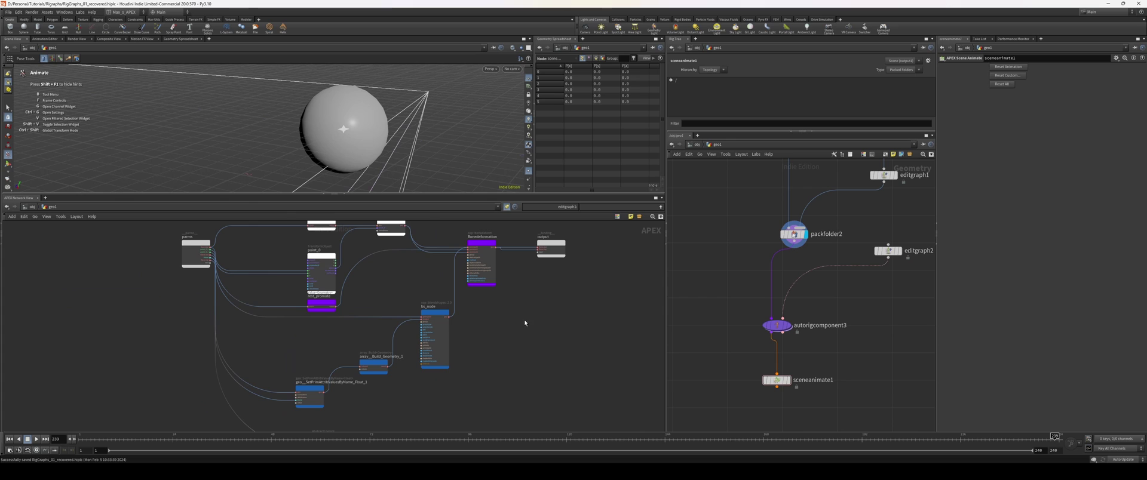
key(alt+bracketleft)
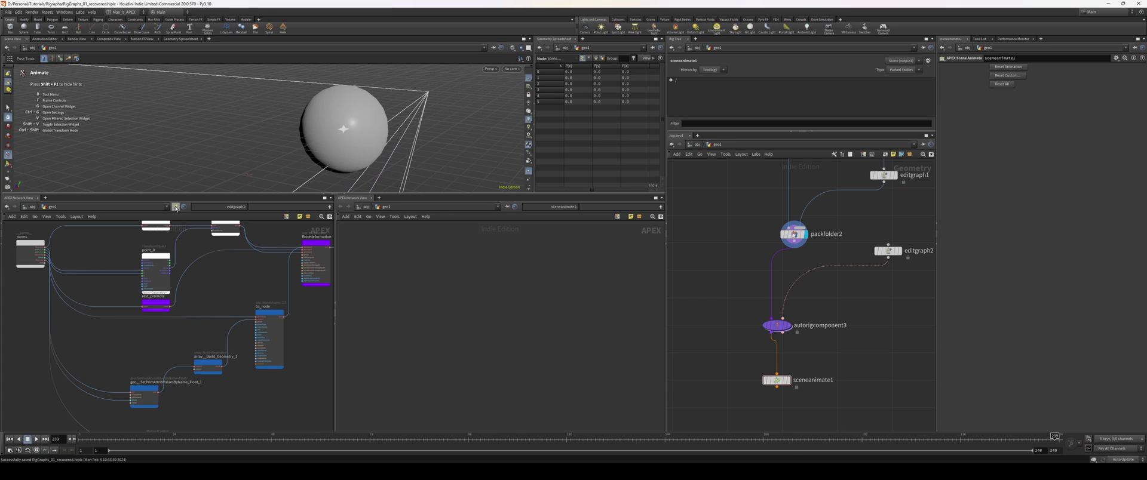
click(176, 208)
Add an Unpack node and connect it to the first output of autorigcomponent3.
middle_drag(715, 339, 735, 286)
key(Tab)
text(unac)
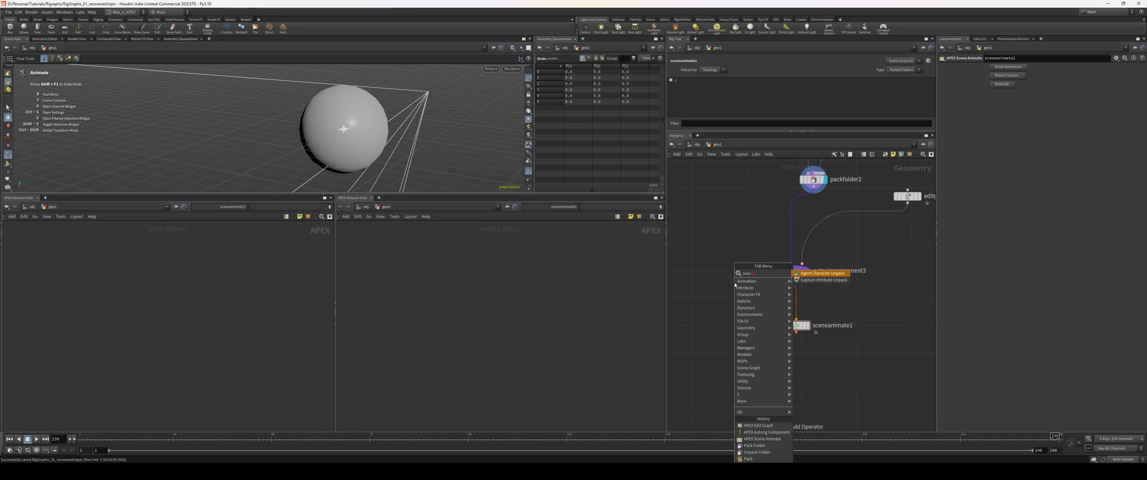
key(BackSpace)
key(BackSpace)
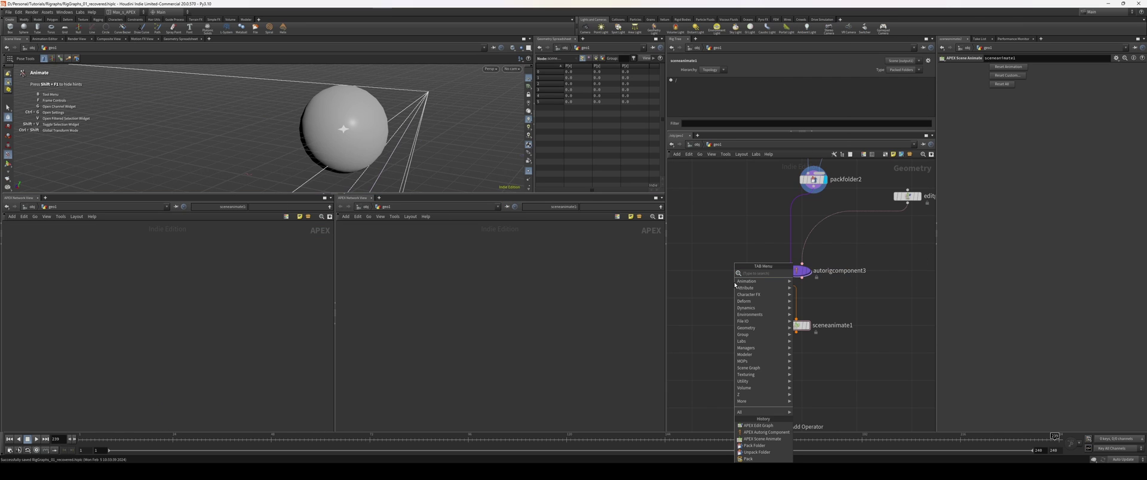
text(unpack)
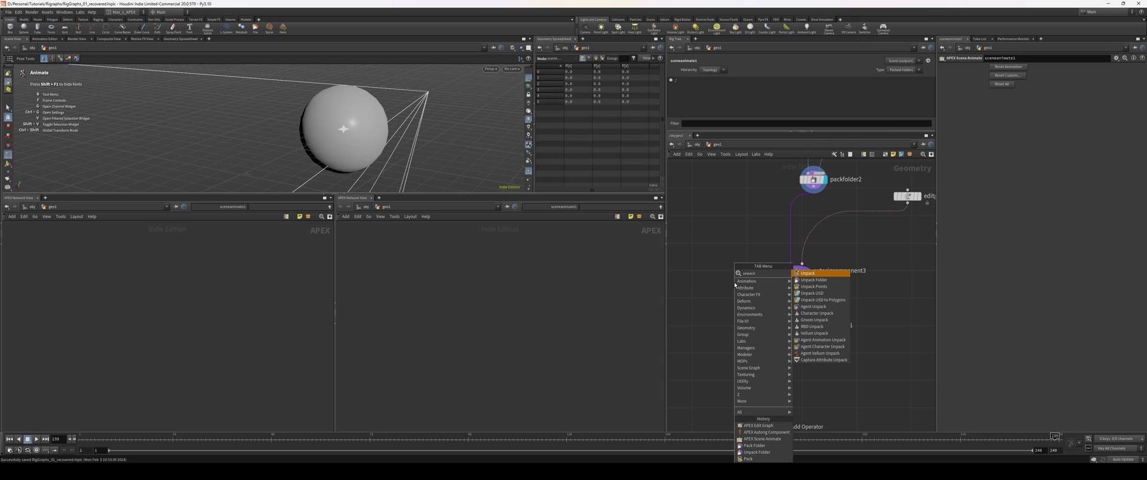
key(Return)
click(708, 316)
drag(707, 310, 790, 277)
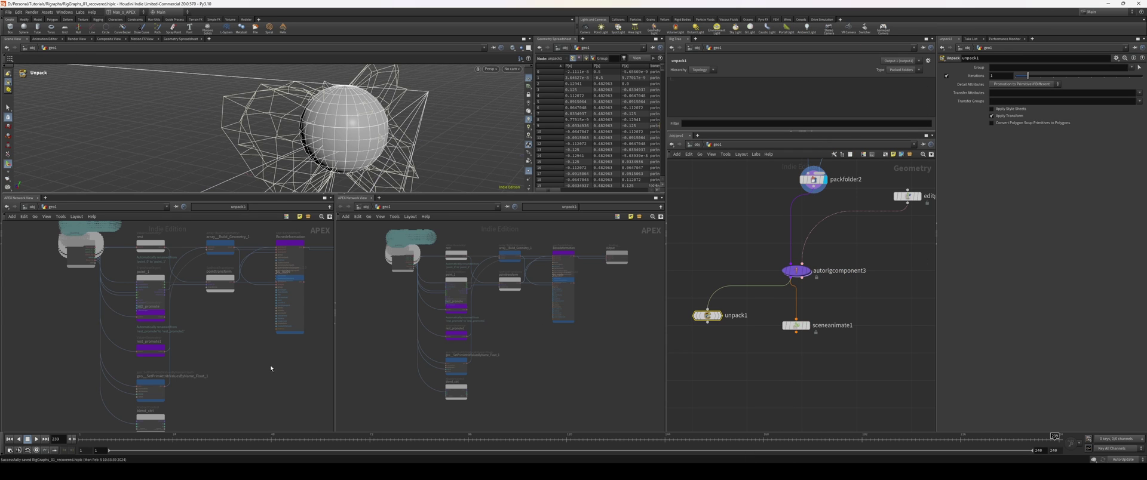
Replace the Unpack node with an Unpack Folder node connected to the first output of autorigcomponent3.
click(1015, 67)
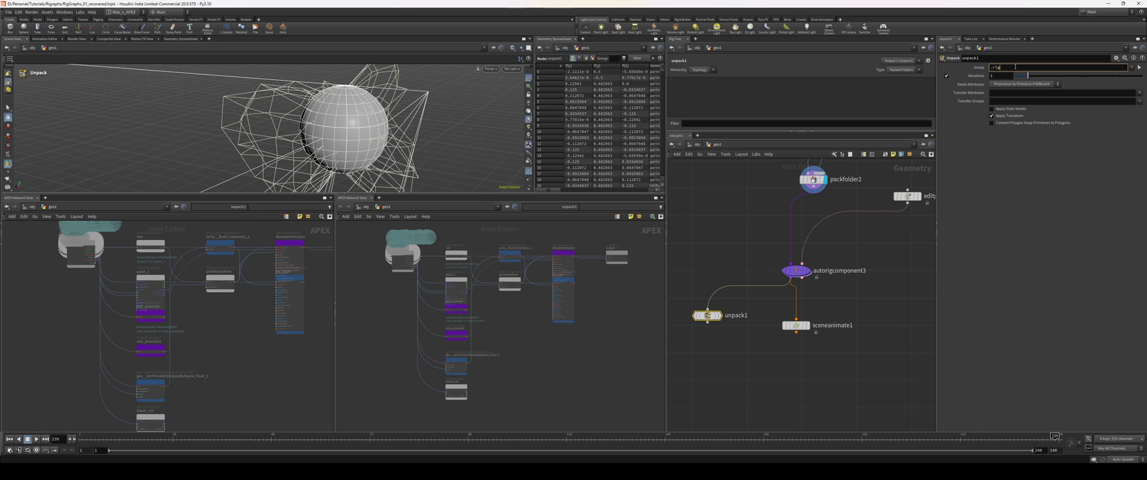
drag(755, 351, 684, 303)
key(Delete)
key(Tab)
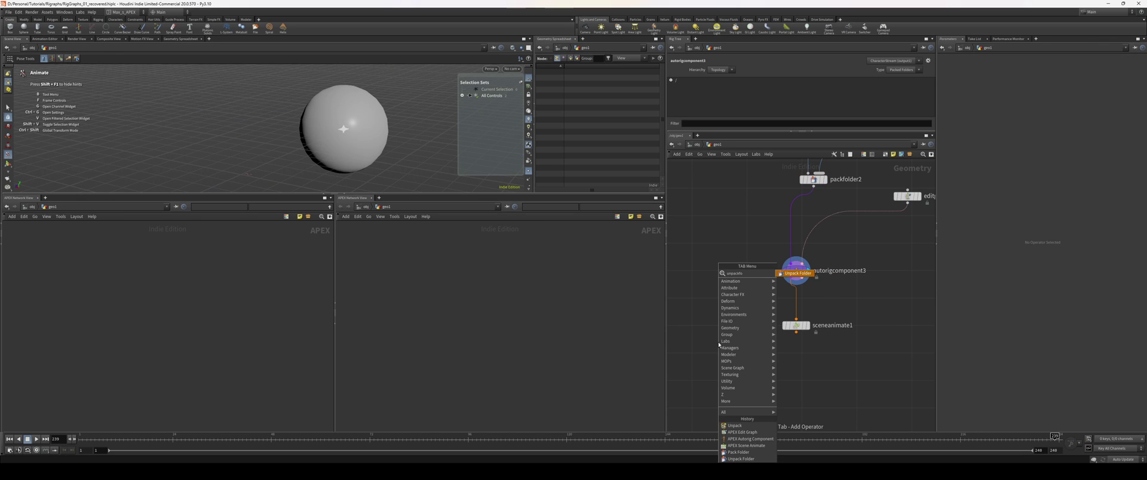
key(Return)
click(719, 345)
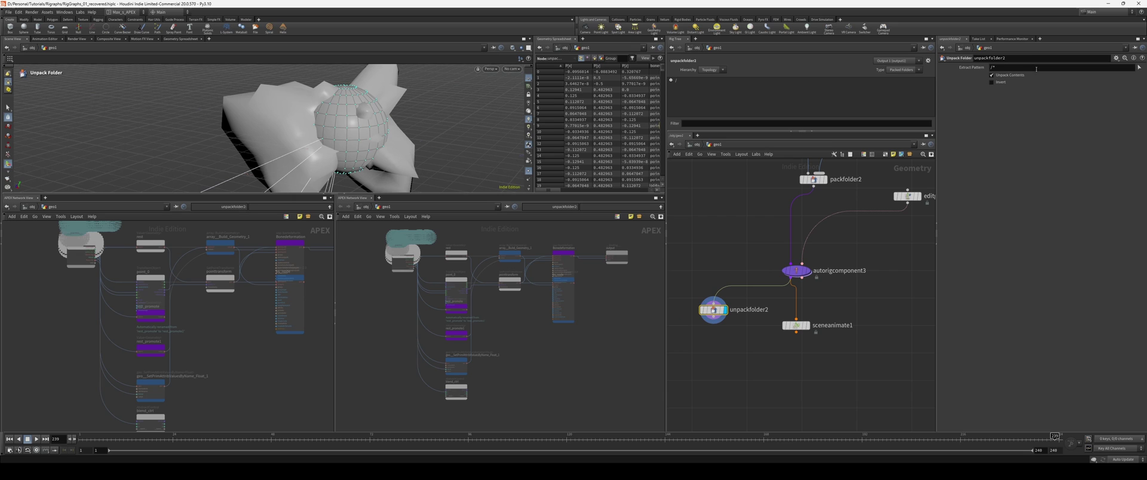
Set the Unpack Folder node's extract pattern to /*.rig and pin one APEX network view to its rig graph.
click(1029, 67)
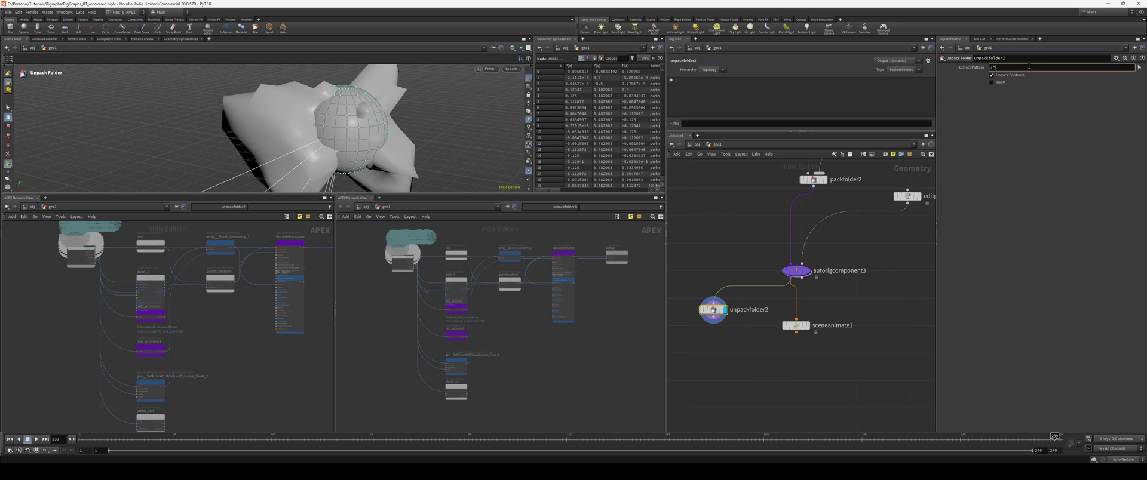
text(/*.rig)
key(Return)
scroll(530, 325, up, 3)
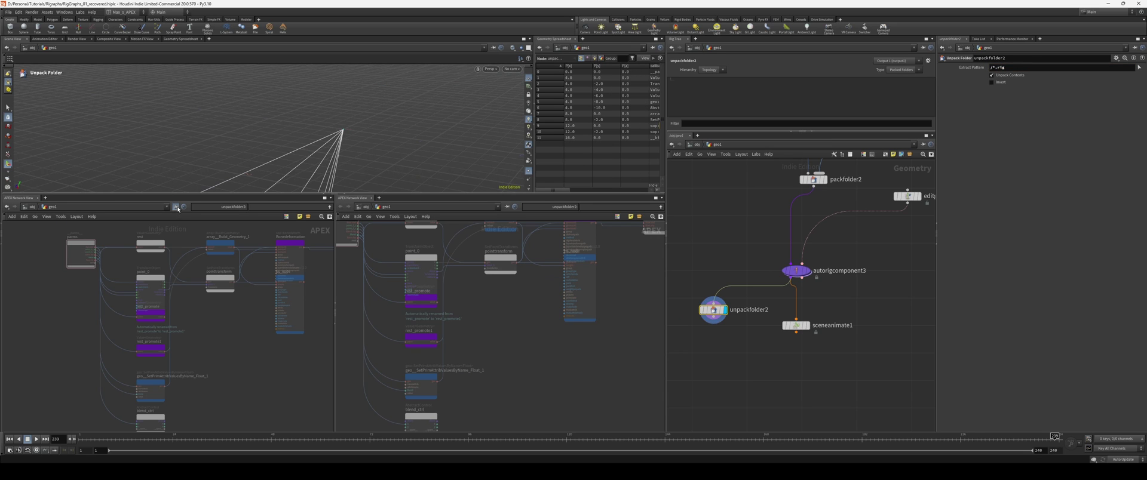
click(177, 207)
middle_drag(207, 361, 165, 352)
scroll(165, 352, down, 1)
middle_drag(266, 337, 249, 342)
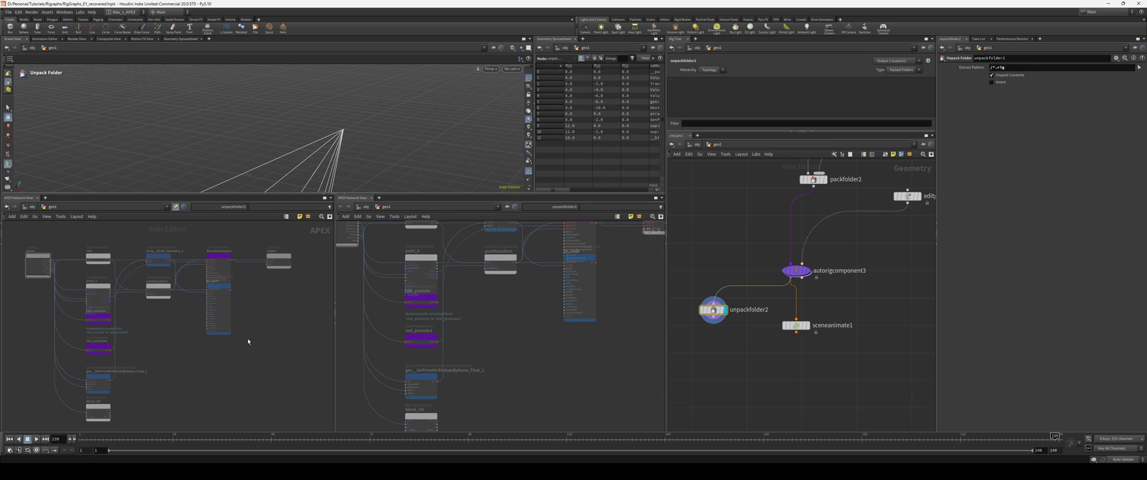
scroll(248, 342, down, 1)
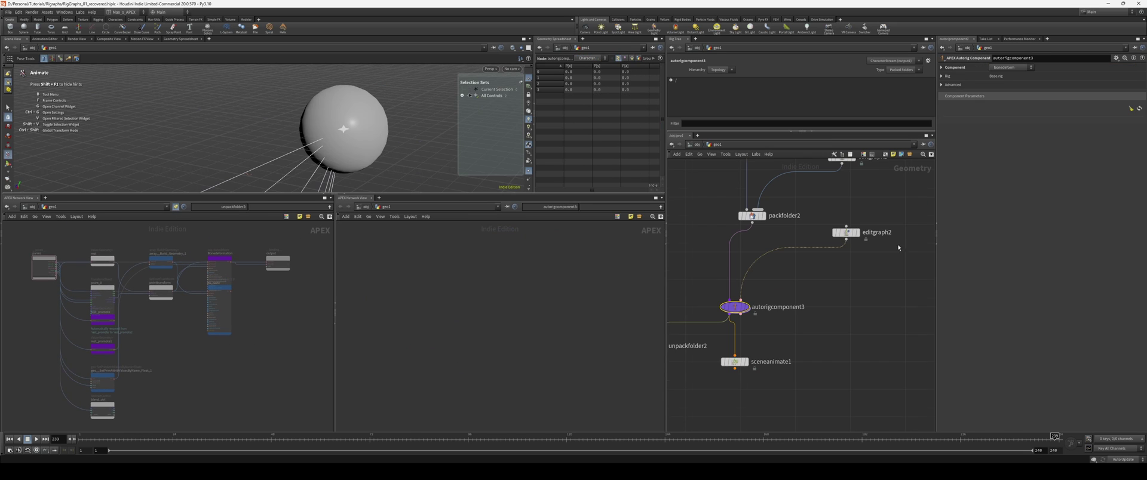
Display editgraph2 in the unpinned APEX network view and widen both APEX views.
drag(889, 251, 824, 207)
key(r)
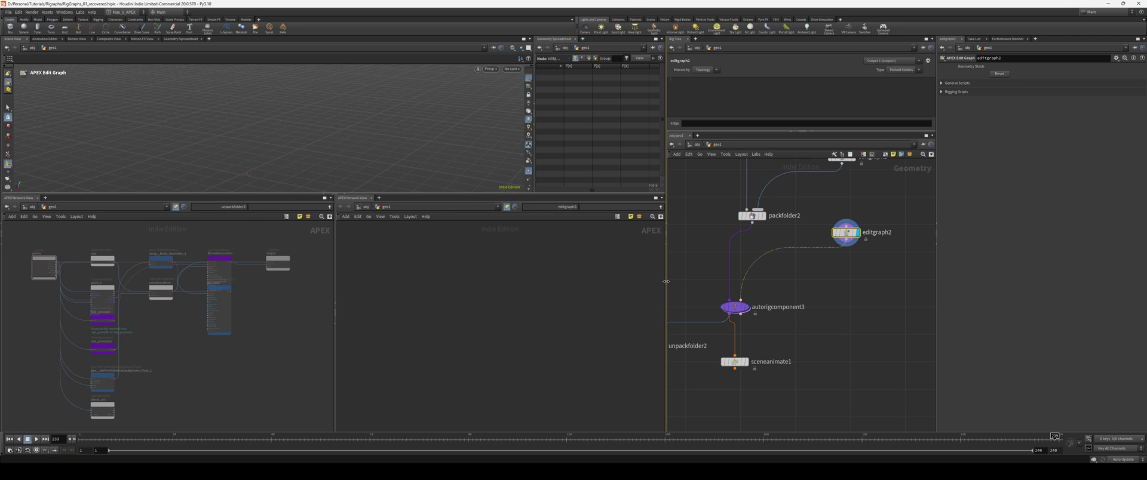
drag(666, 281, 693, 281)
Try adding an UpdateCharacterGraph node to editgraph2 with its graph_name and character inputs wired to the parms node.
key(Tab)
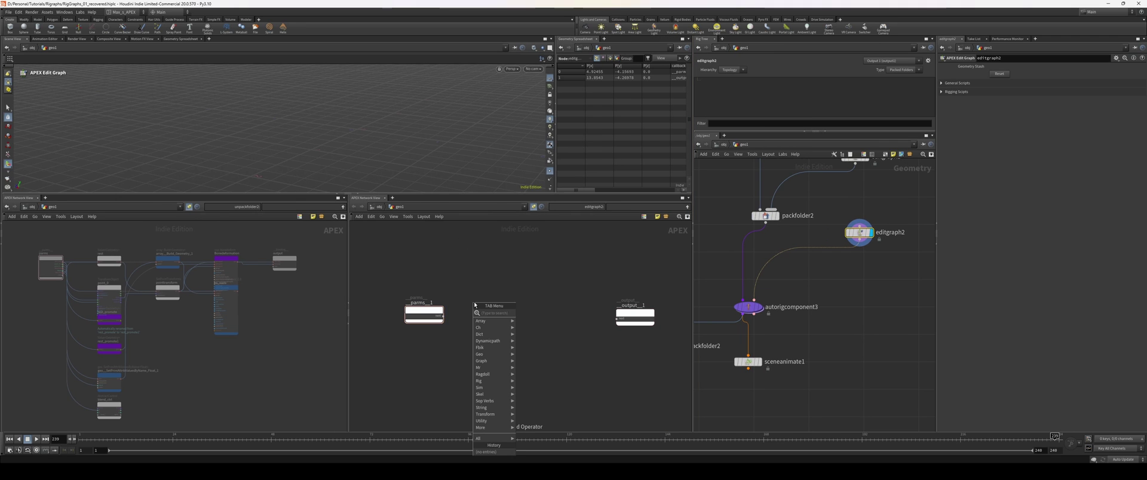
text(update)
key(Down)
key(Return)
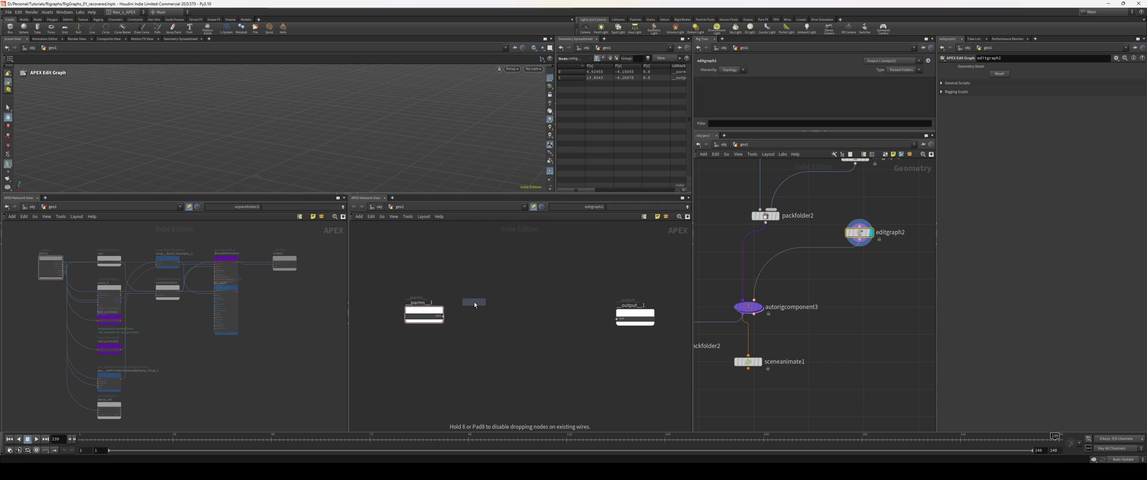
click(484, 310)
scroll(473, 287, up, 3)
middle_drag(473, 286, 486, 279)
mouse_move(474, 320)
mouse_down()
mouse_move(444, 321)
mouse_move(461, 340)
mouse_move(444, 327)
mouse_move(474, 335)
mouse_up()
key(y)
middle_drag(470, 331, 464, 329)
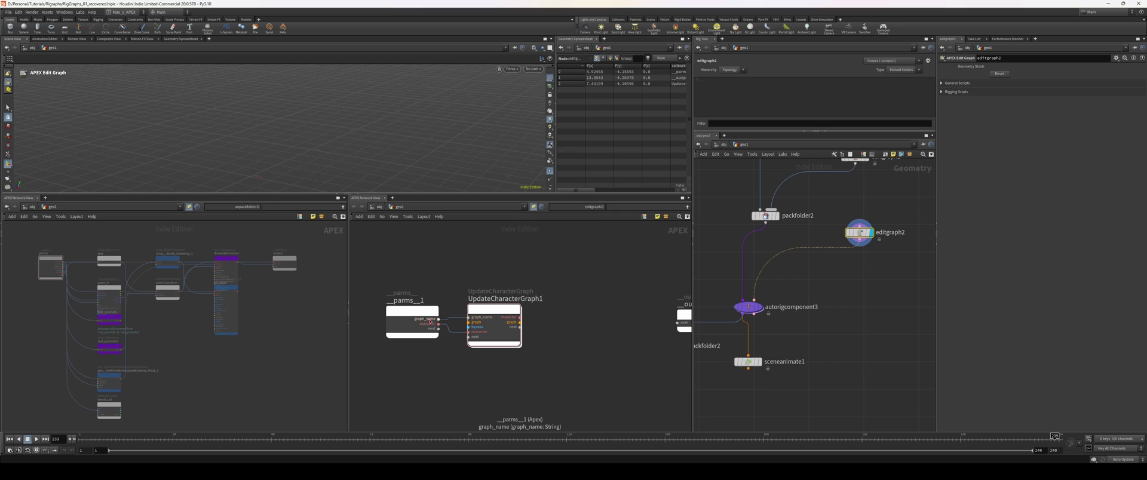
Try renaming the parms node's graph_name output as rigname, and delete the UpdateCharacterGraph node.
double_click(428, 319)
drag(433, 328, 324, 321)
text(rig_name)
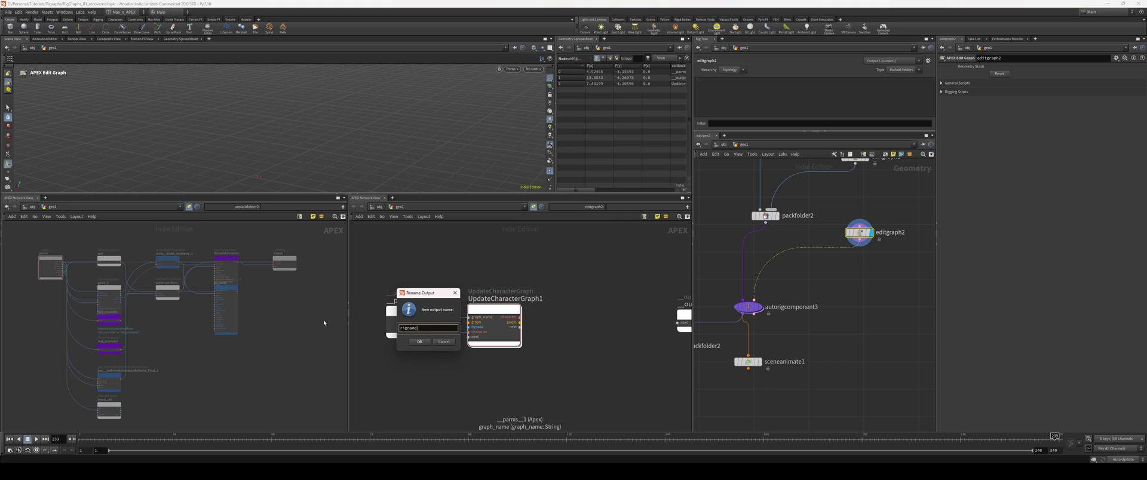
key(Return)
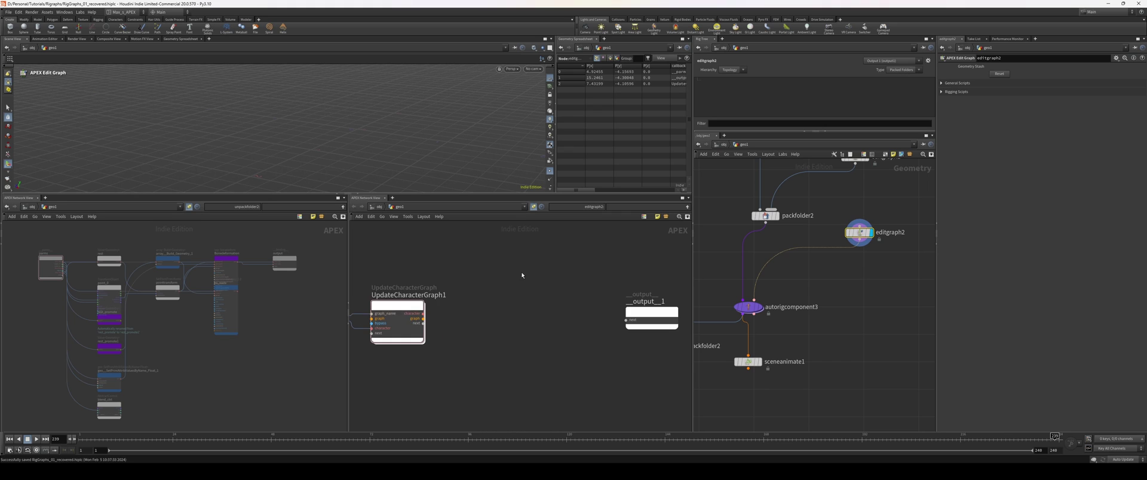
drag(393, 310, 460, 311)
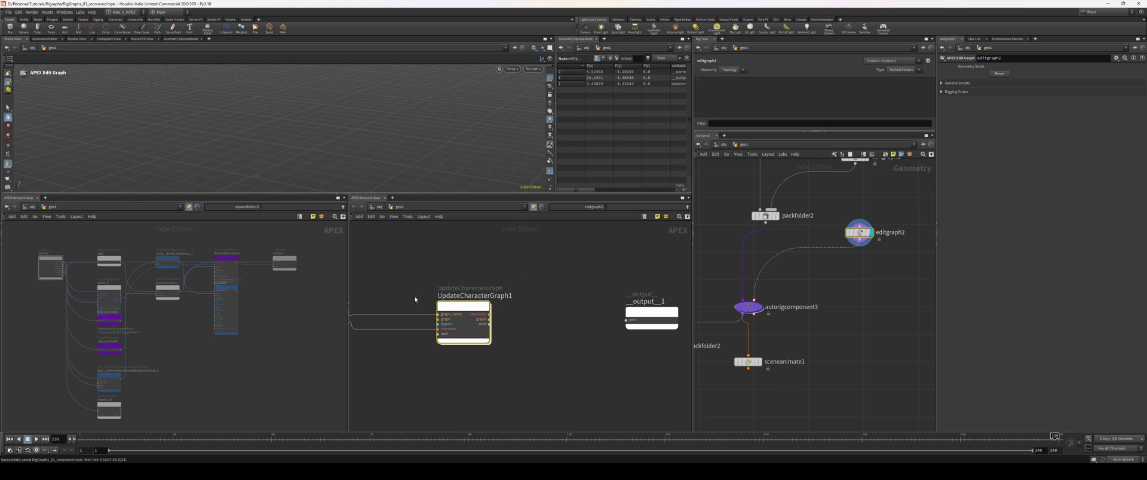
key(Delete)
Add an ExtractCharacterGraph node, wire its graph_name and character inputs to the parms node and rename the graph_name parameter as rigname.
key(Tab)
text(extract)
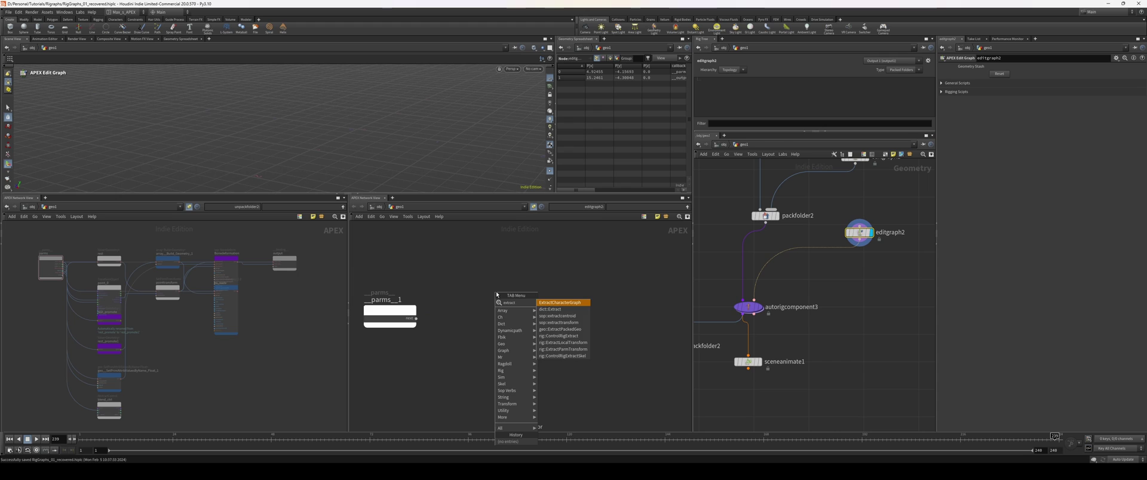
key(Return)
click(479, 303)
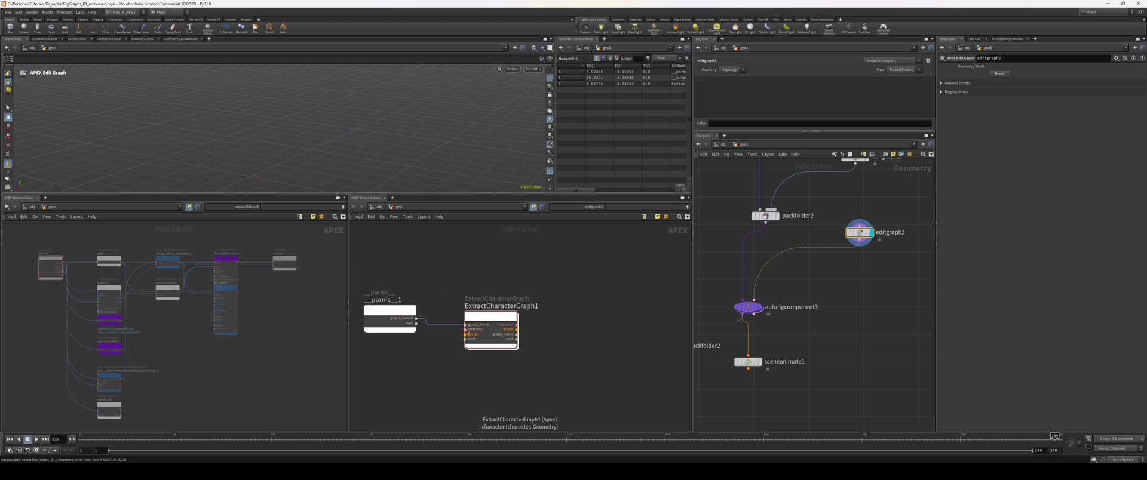
drag(465, 330, 416, 323)
double_click(402, 319)
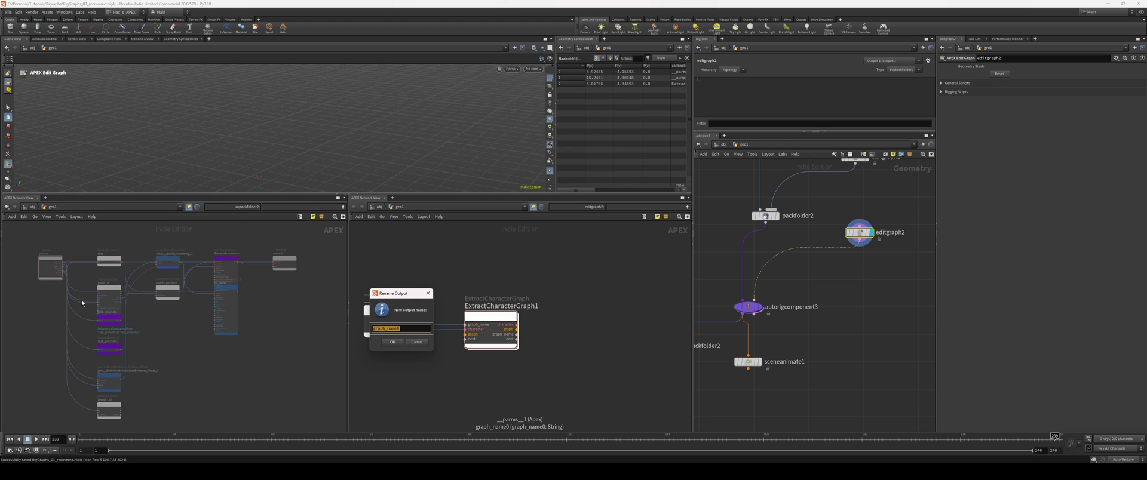
text(rigname)
key(Return)
Add an UpdateCharacterGraph node, feed it from ExtractCharacterGraph1 and connect its character output to the output node.
key(Tab)
text(u)
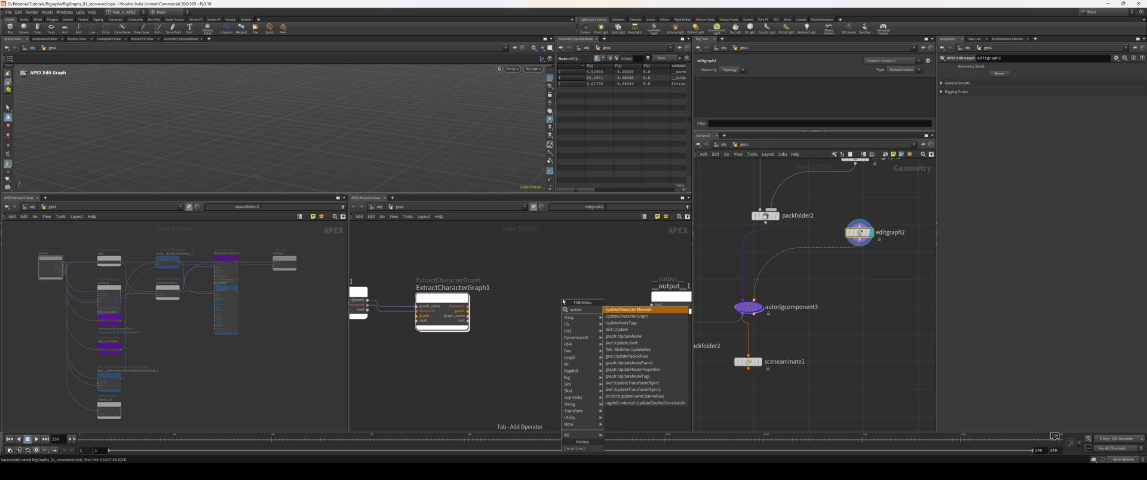
key(Down)
key(Return)
click(561, 298)
drag(467, 307, 567, 307)
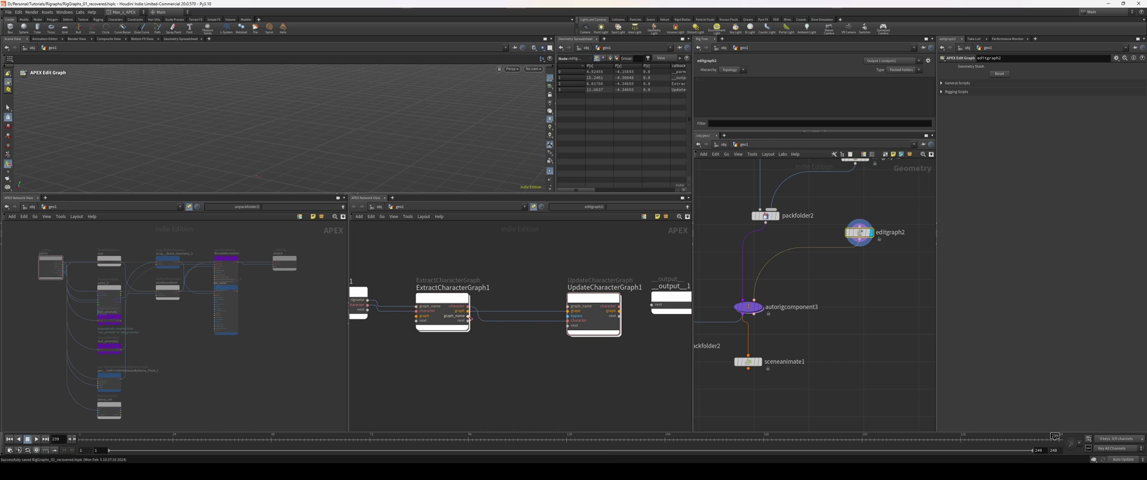
middle_drag(552, 272, 481, 271)
drag(549, 306, 579, 305)
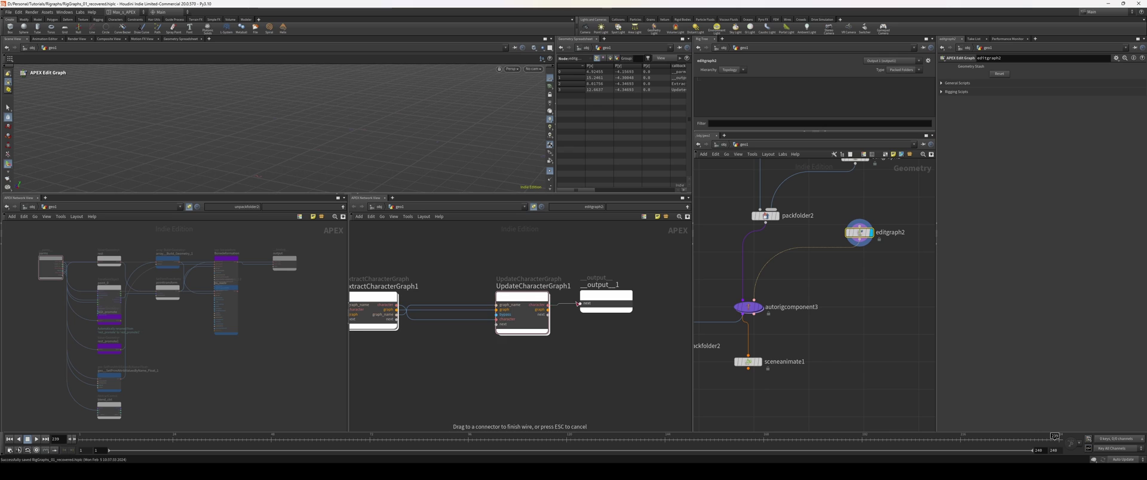
drag(578, 304, 580, 304)
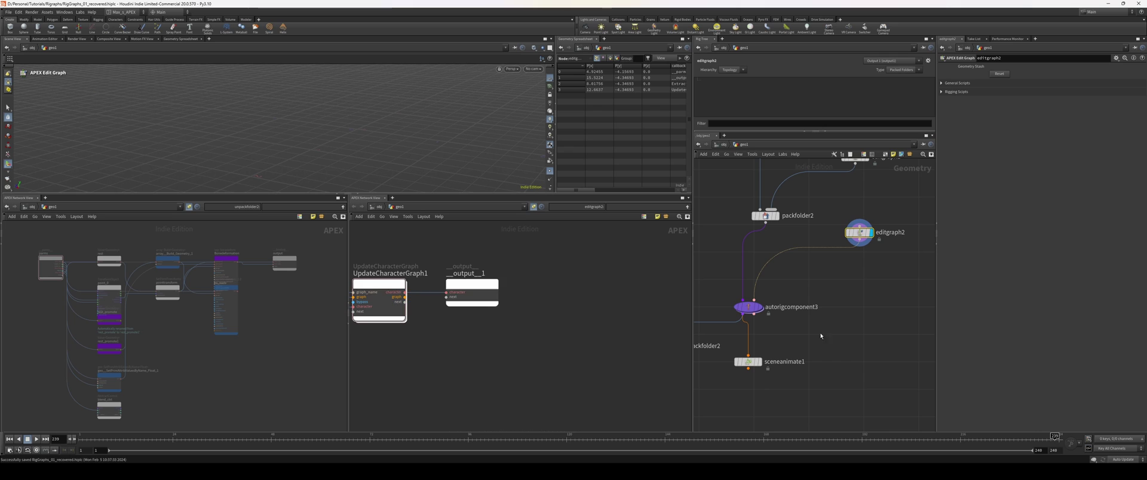
Set the component source of autorigcomponent3 to Use Second Input.
drag(824, 335, 721, 298)
click(1021, 69)
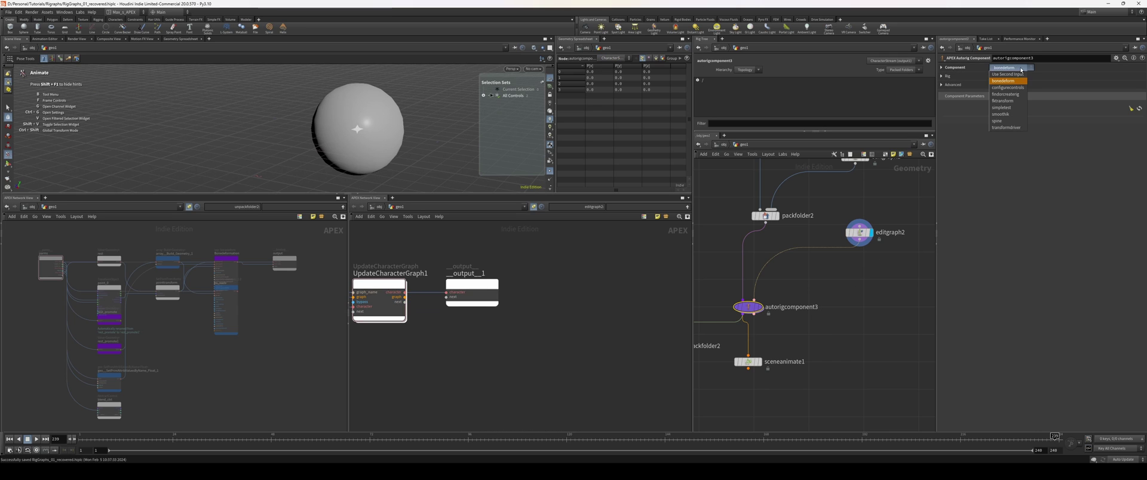
click(1017, 75)
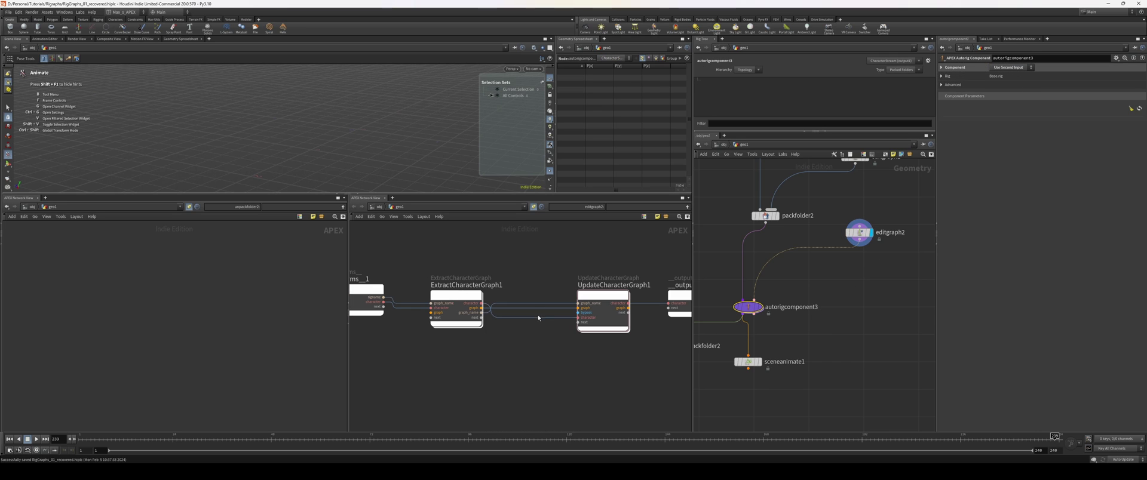
Rename the __output__1 node as output and the __parms__1 node as parms in the edit graph.
middle_drag(498, 327, 533, 333)
middle_drag(681, 284, 527, 269)
scroll(527, 269, up, 3)
drag(529, 304, 485, 282)
click(567, 291)
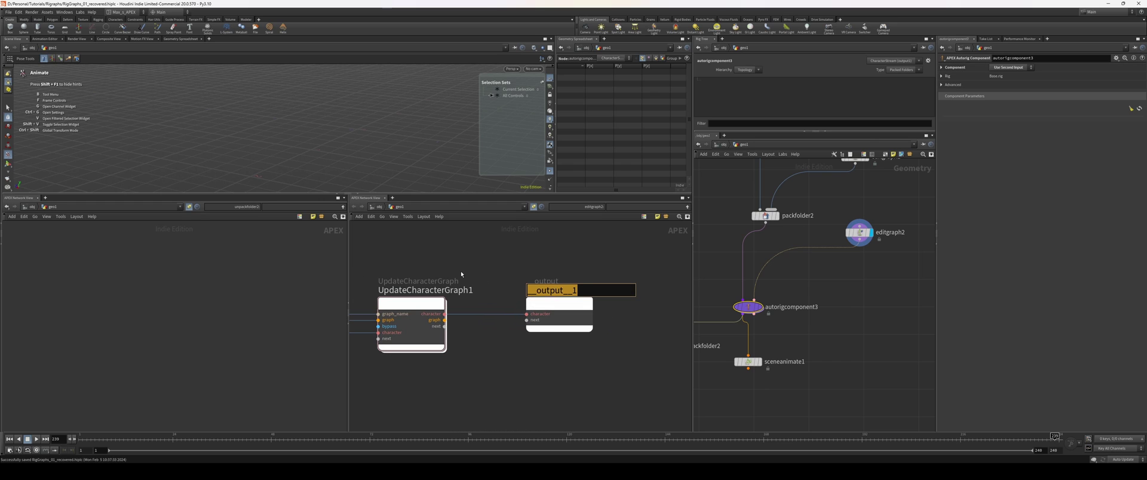
text(output)
key(Return)
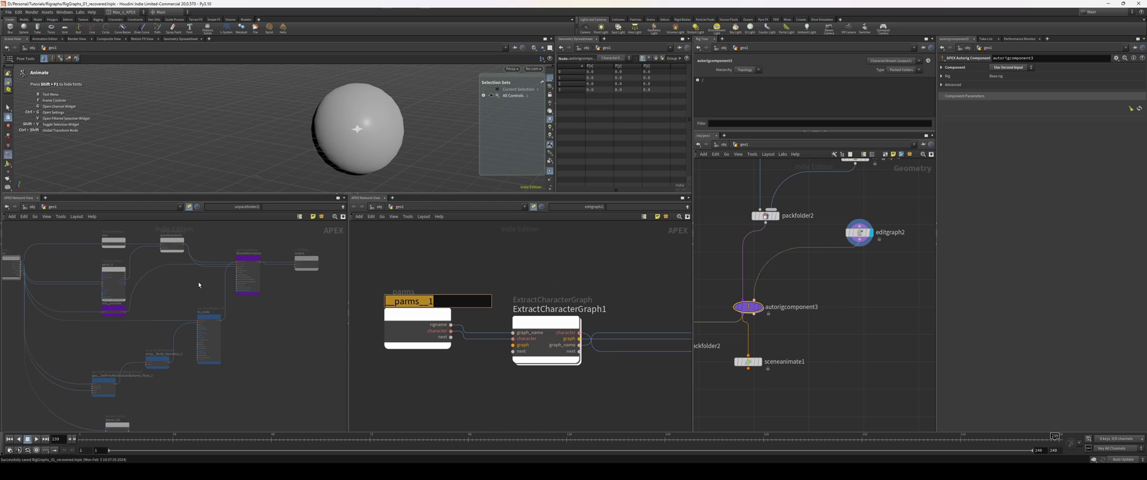
text(parms)
key(Return)
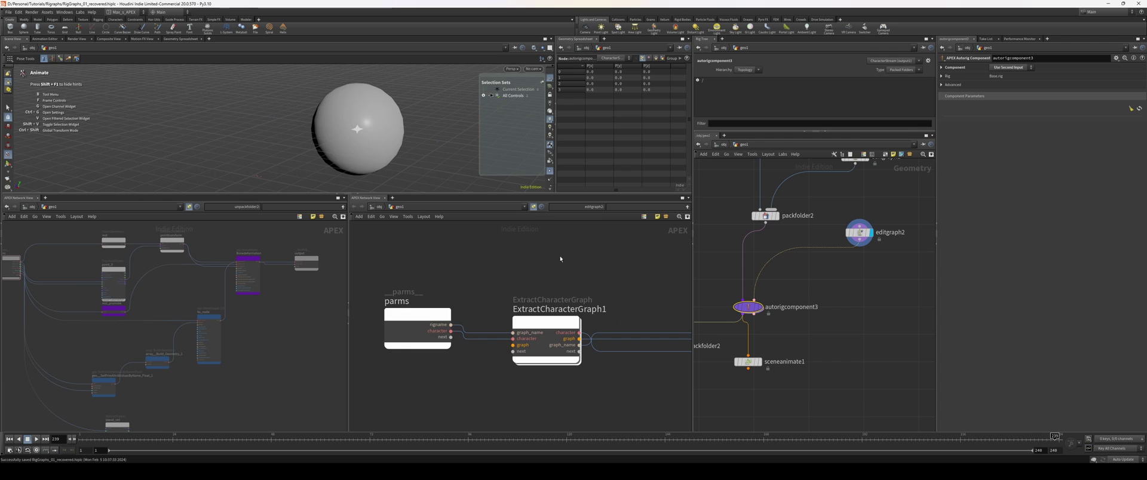
Move sceneanimate1 further below autorigcomponent3, and enlarge the geometry spreadsheet and the 3D viewport's height.
scroll(560, 259, down, 1)
middle_drag(561, 260, 460, 248)
scroll(508, 262, down, 2)
middle_drag(558, 263, 555, 266)
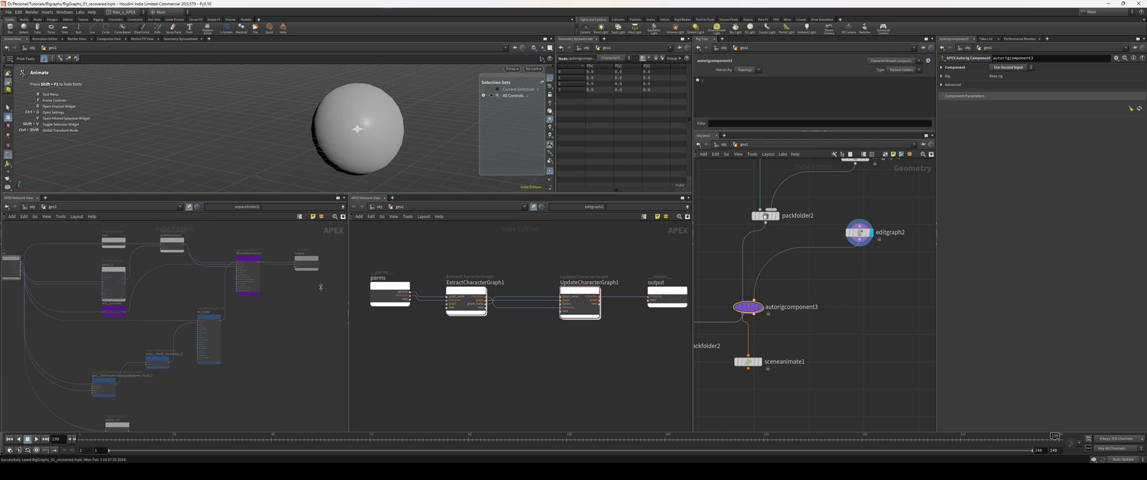
middle_drag(202, 377, 220, 351)
drag(743, 363, 738, 385)
middle_drag(739, 386, 717, 387)
scroll(521, 347, down, 2)
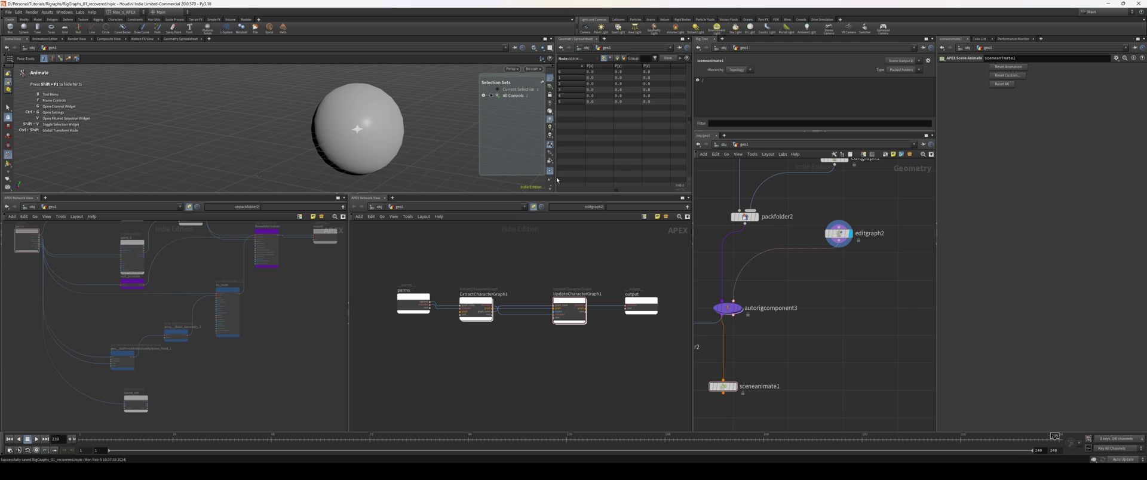
drag(557, 179, 452, 179)
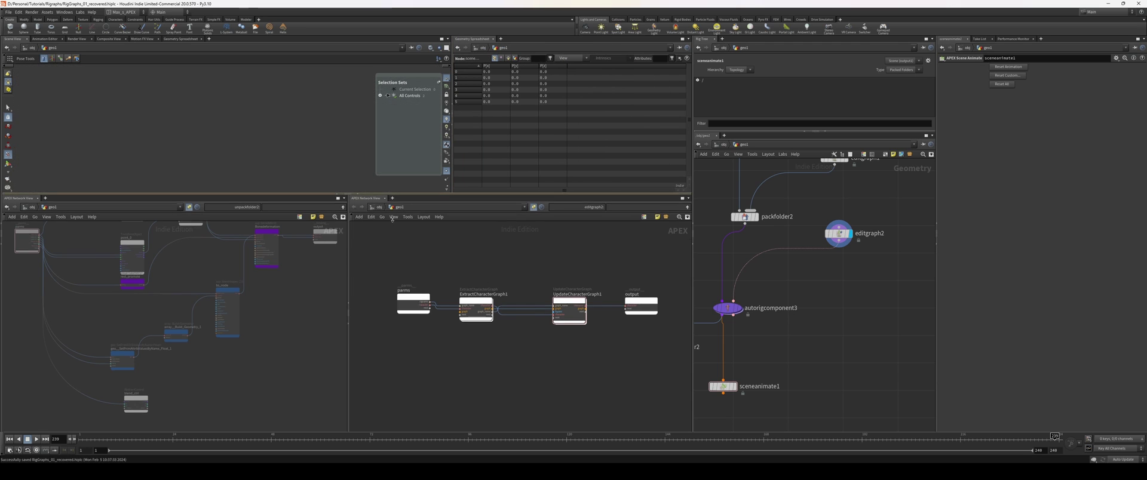
drag(393, 220, 391, 233)
Examine the input parameters of bs_node in the unpacked rig graph.
scroll(257, 323, up, 3)
scroll(270, 317, up, 2)
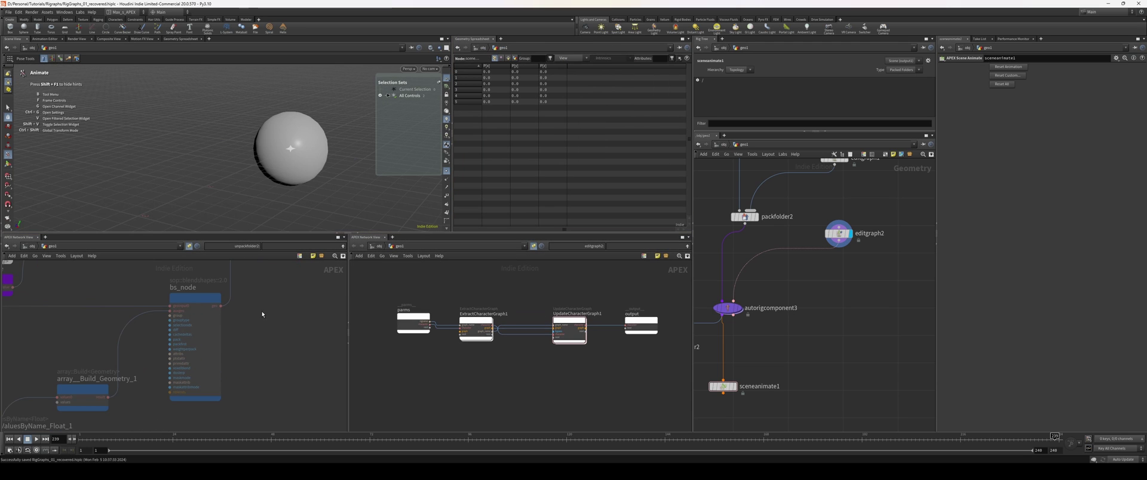
middle_drag(221, 390, 209, 387)
middle_drag(132, 412, 163, 401)
scroll(162, 400, up, 5)
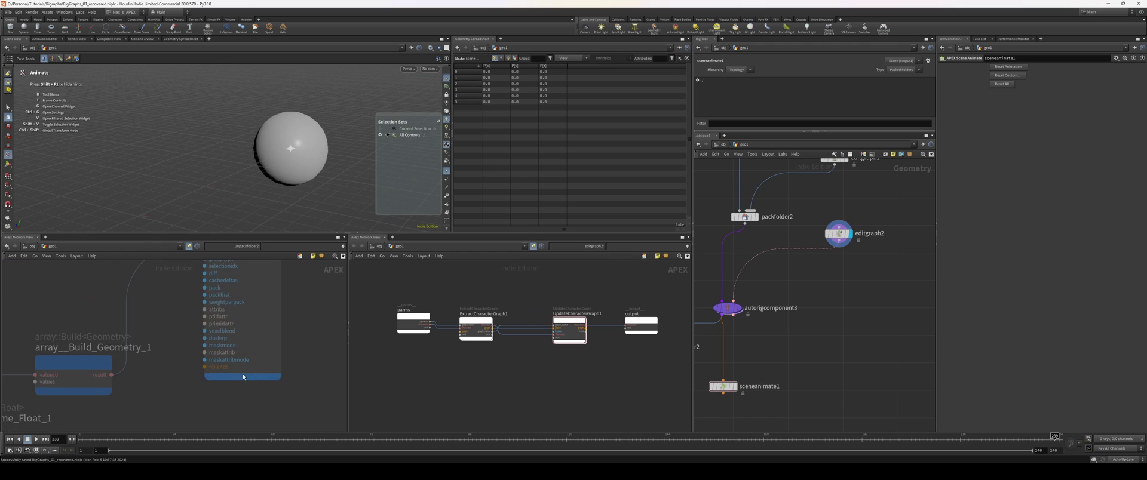
alt+drag(285, 156, 241, 162)
middle_drag(260, 400, 211, 386)
middle_drag(462, 386, 474, 360)
scroll(287, 352, down, 3)
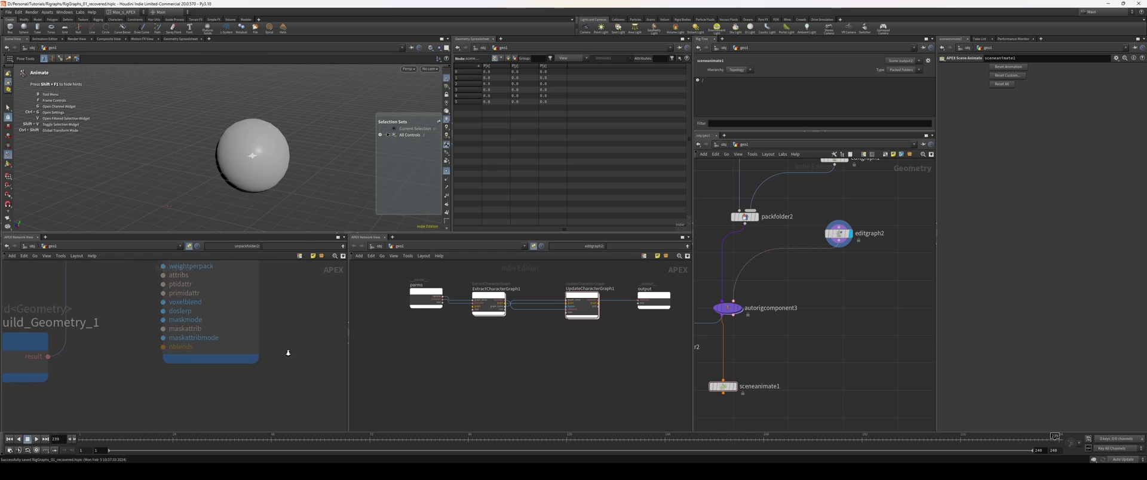
middle_drag(296, 325, 266, 383)
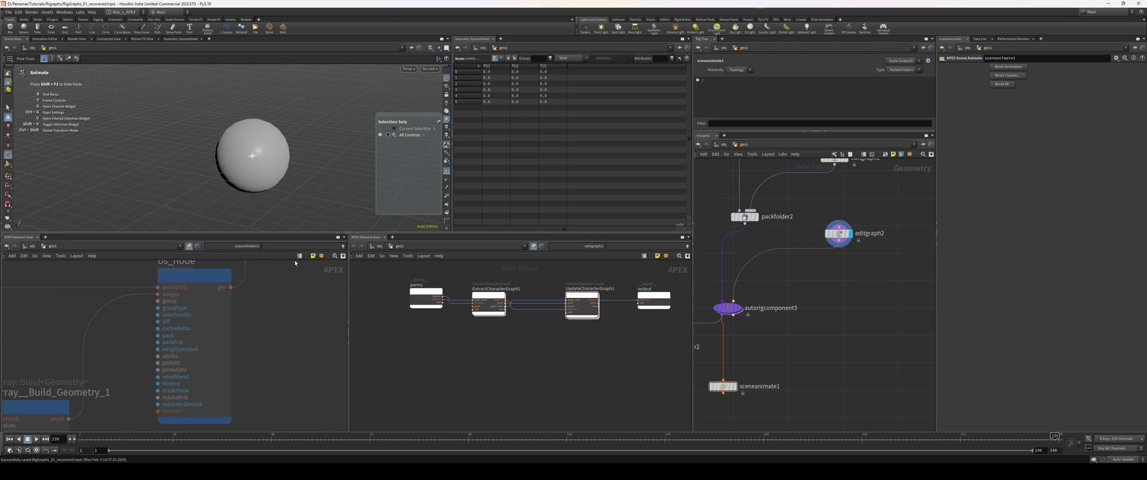
Add a Value<String> node named bs_name and feed its parm input from a new output of the parms node.
key(Tab)
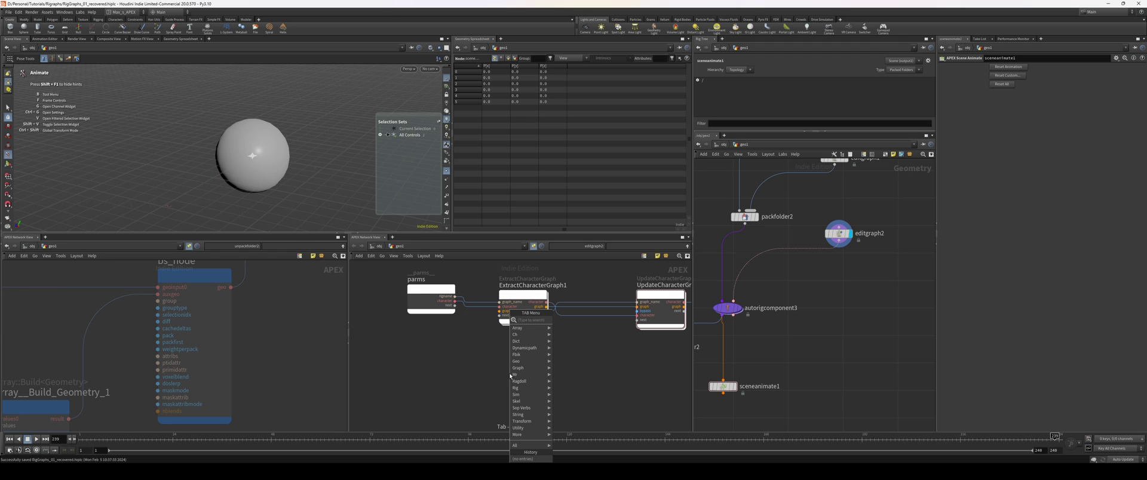
text(valuestrin)
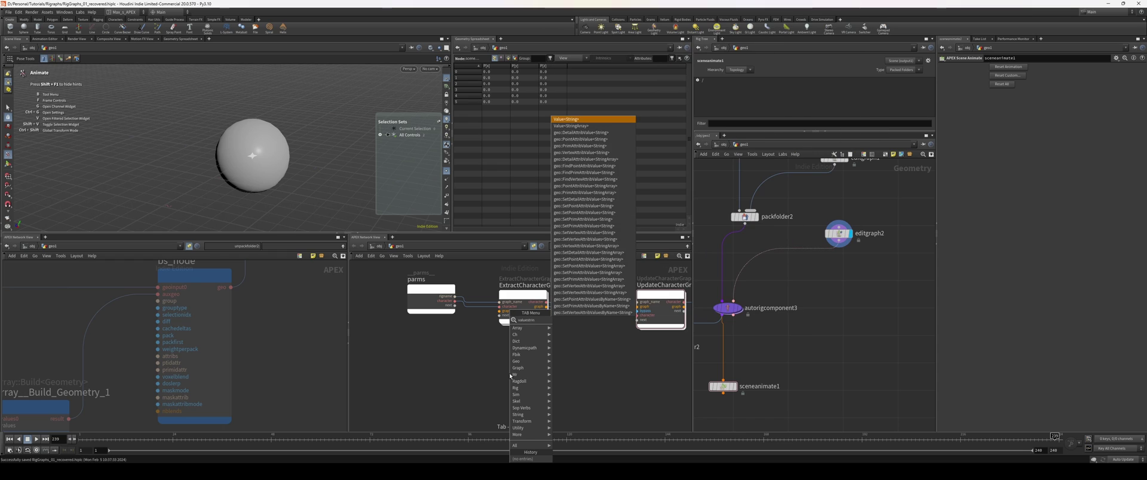
key(Return)
click(510, 376)
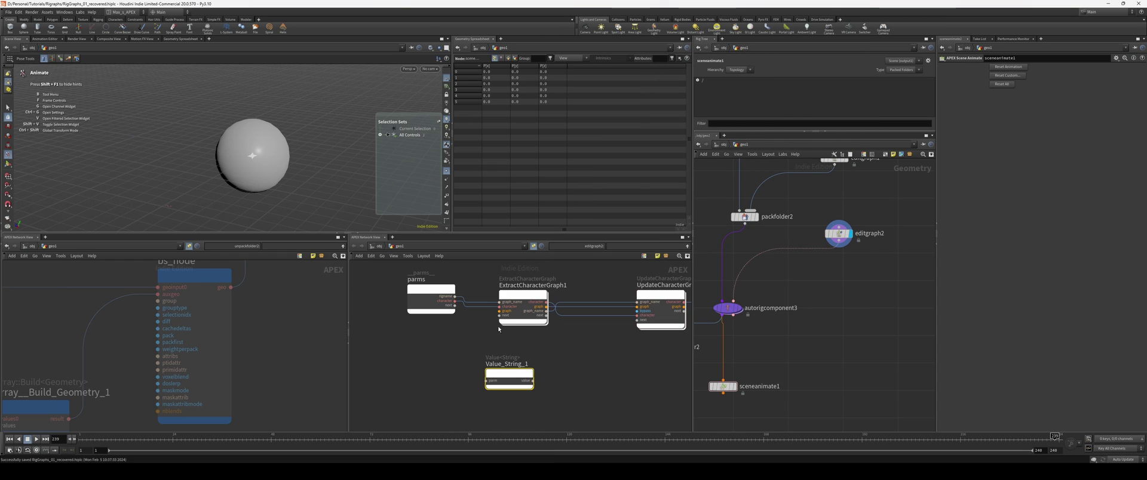
scroll(457, 335, up, 3)
text(bs_name)
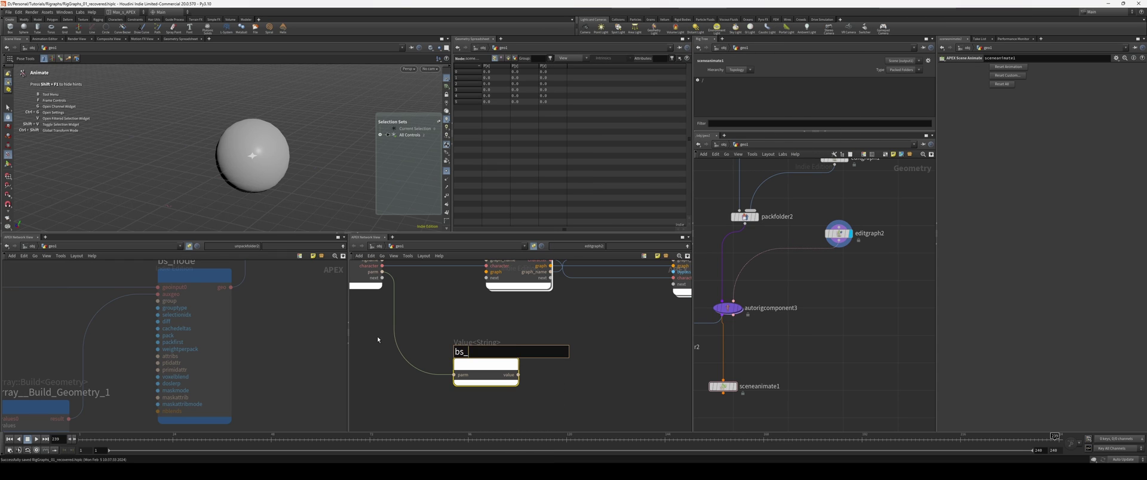
key(Return)
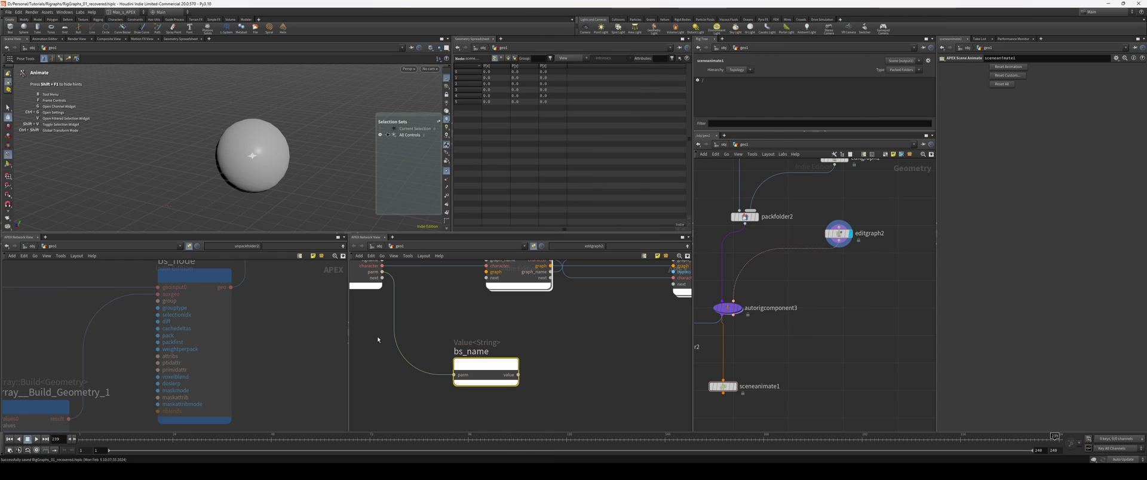
Rename the parms node's output that feeds bs_name as bs_node_name.
double_click(379, 273)
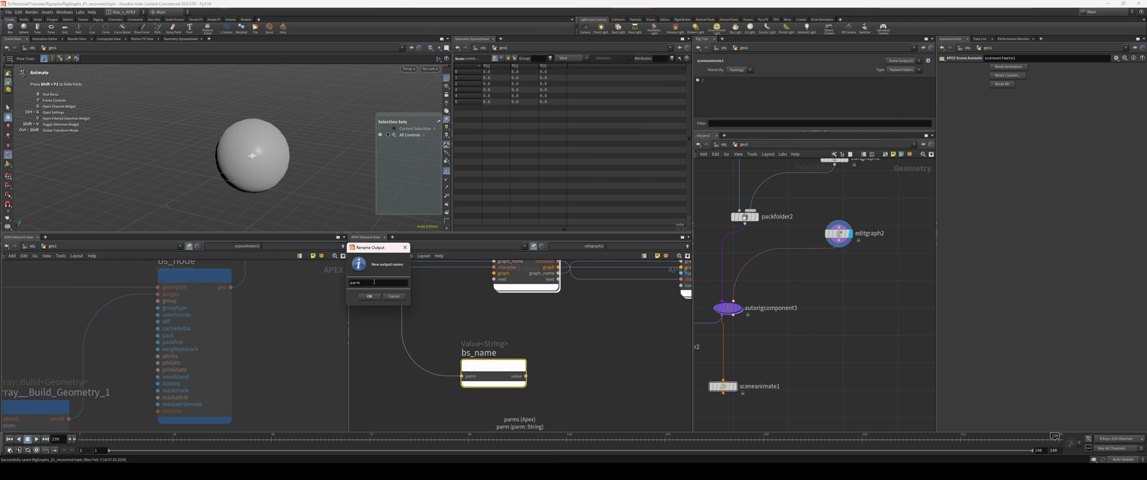
drag(365, 283, 300, 269)
text(b)
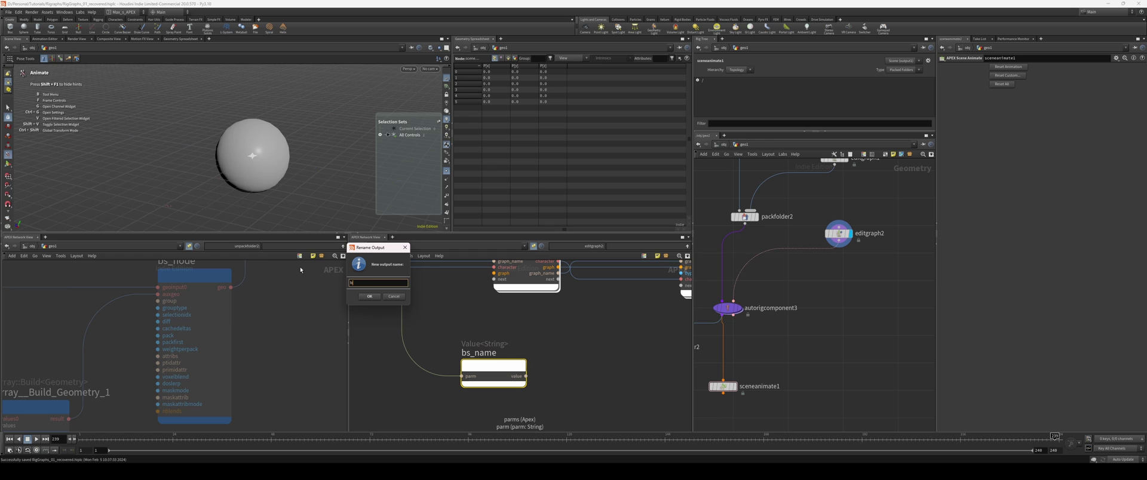
text(s_node_name)
key(Return)
Set the bs_node_name component parameter of autorigcomponent3 to bs_node.
drag(706, 322, 785, 293)
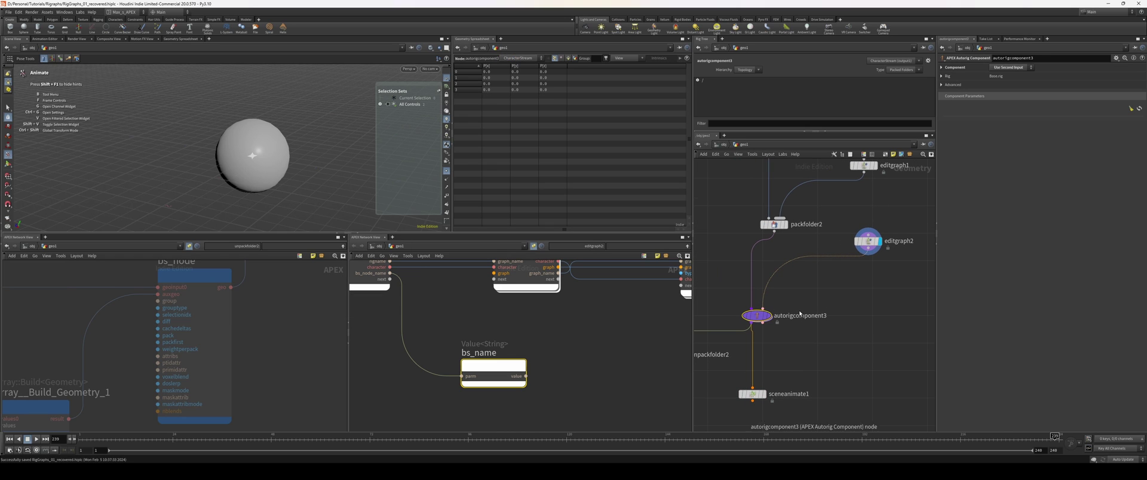
click(1057, 121)
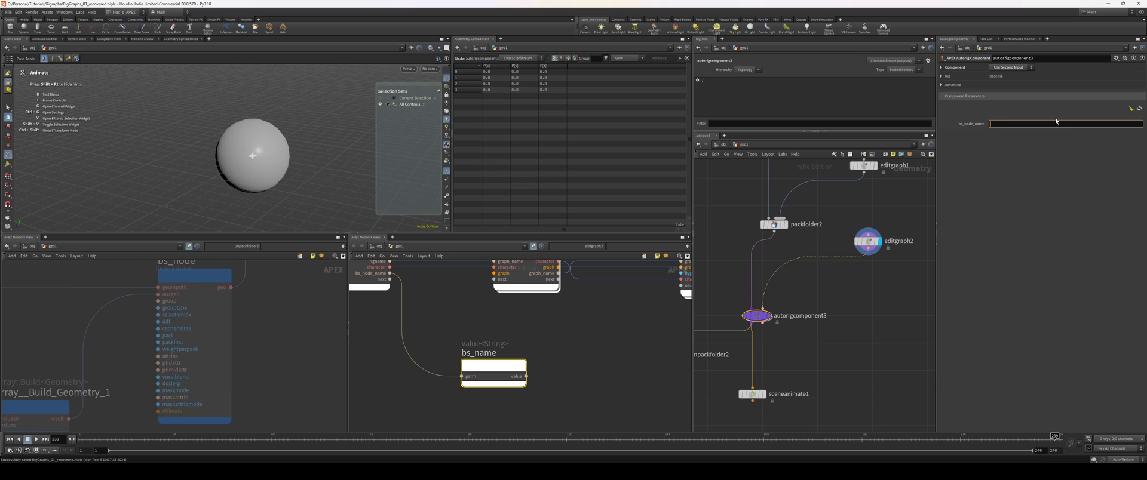
text(bs_node)
key(Return)
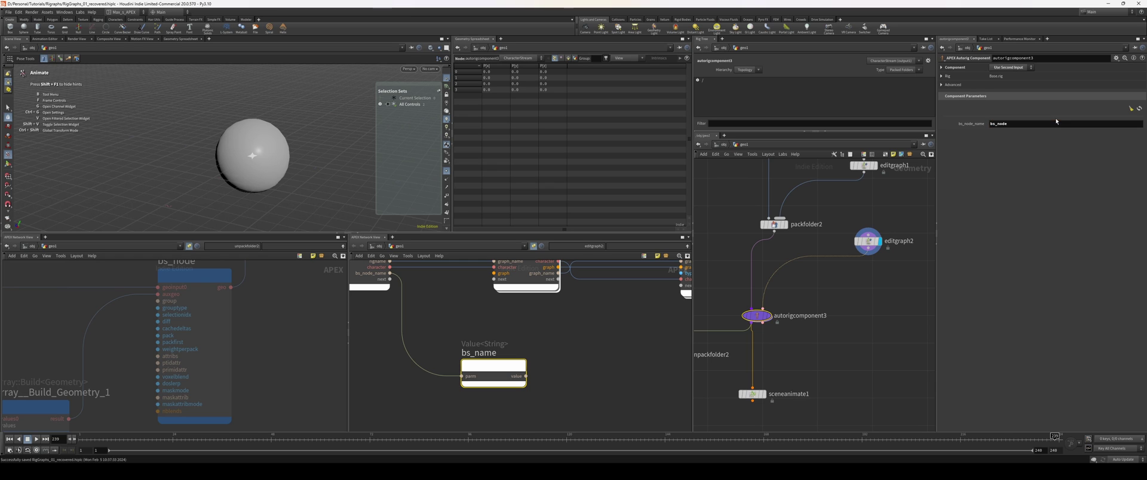
Add a graph::FindNode node, taking its graph from ExtractCharacterGraph1 and its path from the bs_name value.
middle_drag(280, 305, 252, 324)
middle_drag(482, 375, 467, 376)
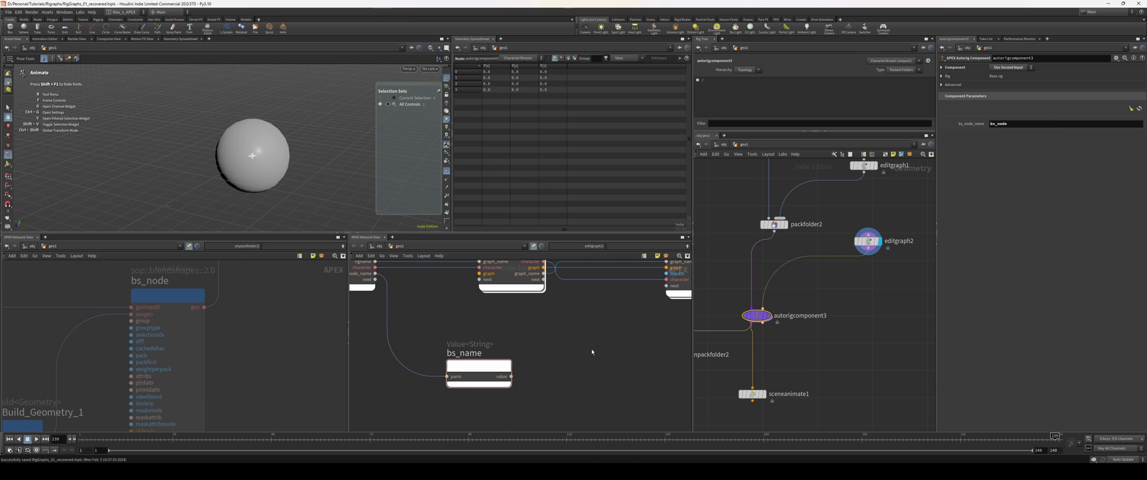
key(Tab)
text(findnode)
key(Return)
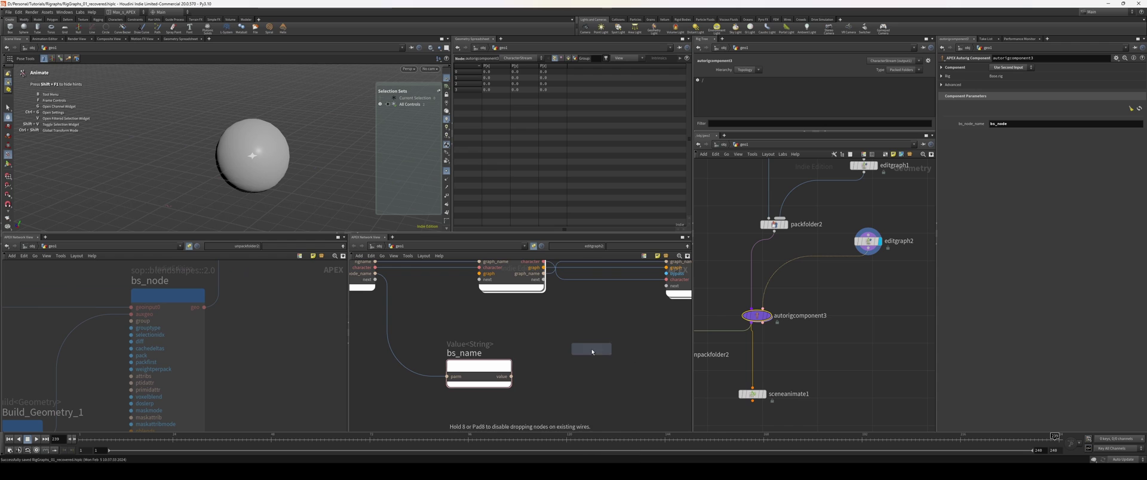
click(593, 352)
middle_drag(551, 339, 494, 376)
drag(488, 307, 521, 405)
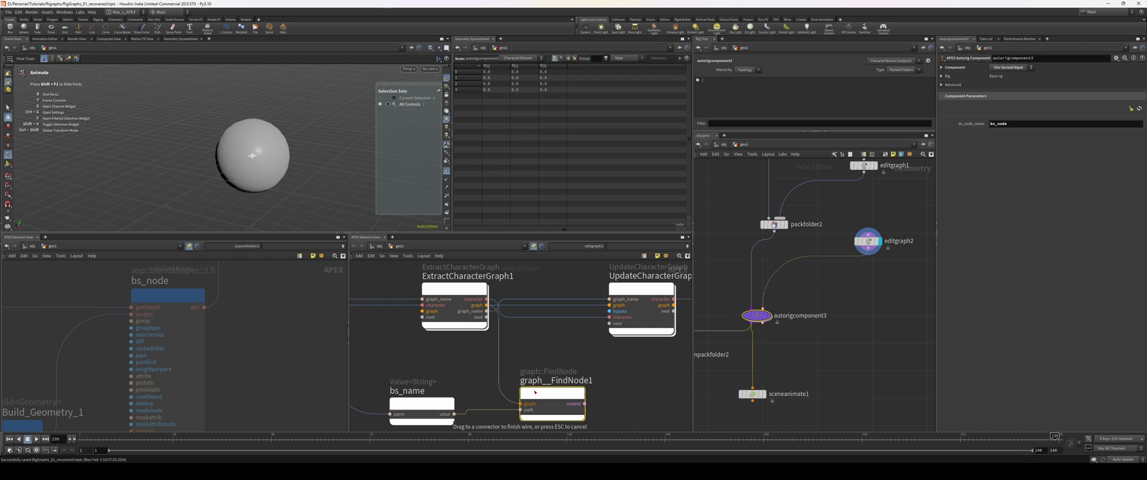
key(l)
drag(478, 366, 521, 389)
Rename the graph::FindNode node as bs_node_.
scroll(518, 360, up, 3)
click(528, 363)
text(bs_node_)
key(Return)
Add a graph::UpdateNode node and feed it the extracted character graph and the node ID from bs_node_.
scroll(520, 368, up, 2)
click(575, 333)
key(Tab)
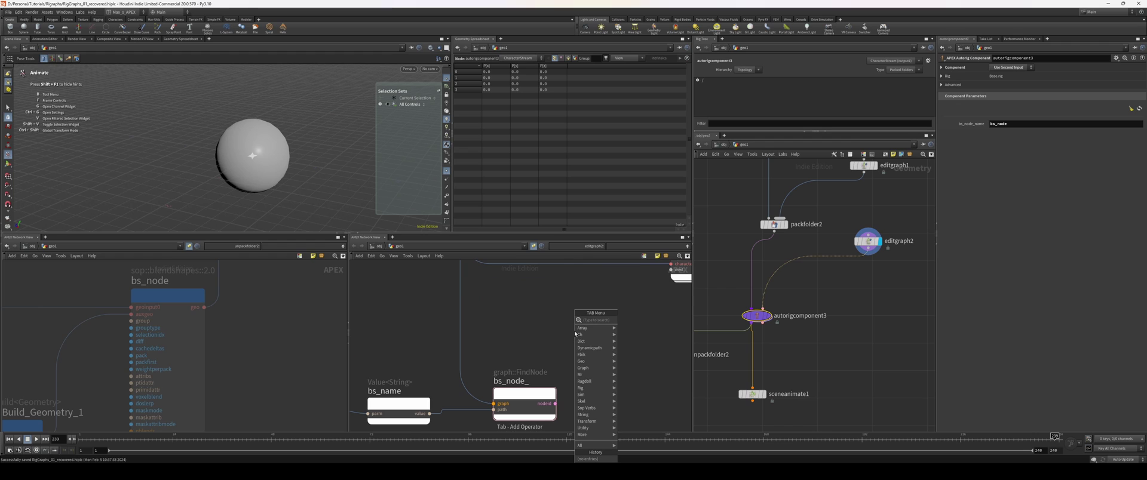
text(updatenode)
key(Down)
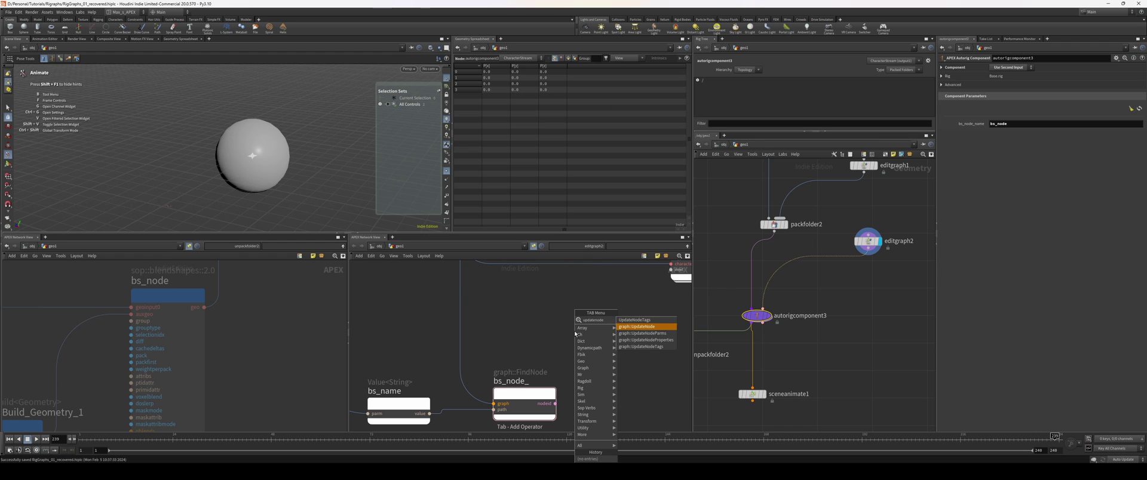
key(Return)
click(575, 334)
middle_drag(575, 333, 580, 386)
drag(454, 281, 580, 394)
middle_drag(501, 420, 487, 356)
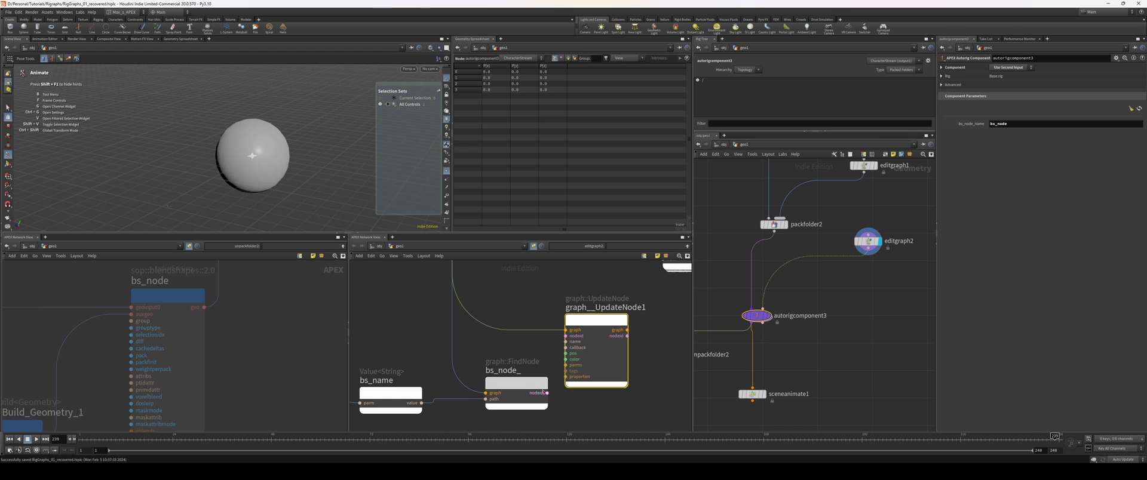
drag(548, 392, 565, 335)
Spread the nodes apart, leaving more room between the bs_node_ lookup and graph__UpdateNode1.
middle_drag(619, 366, 563, 328)
drag(543, 288, 570, 290)
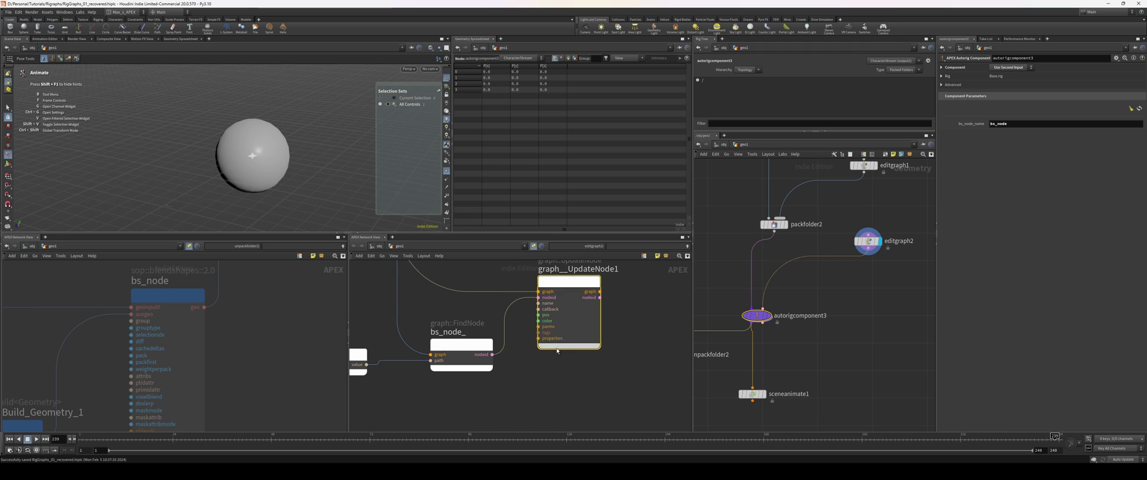
middle_drag(524, 397, 584, 378)
drag(563, 381, 421, 328)
scroll(423, 341, down, 3)
drag(490, 331, 464, 331)
Add a dict::Build node in the empty area below the bs_node_ lookup.
middle_drag(497, 383, 502, 335)
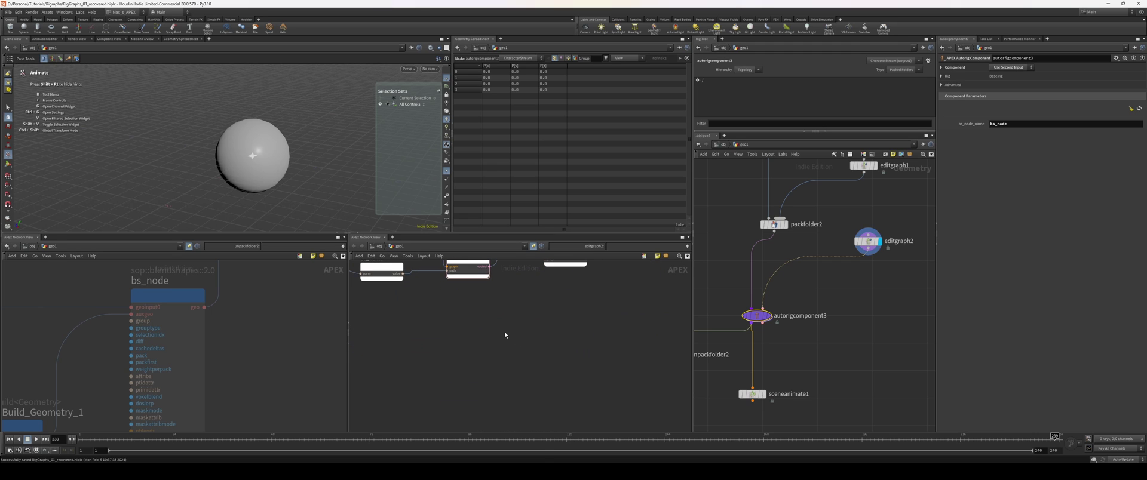
key(Tab)
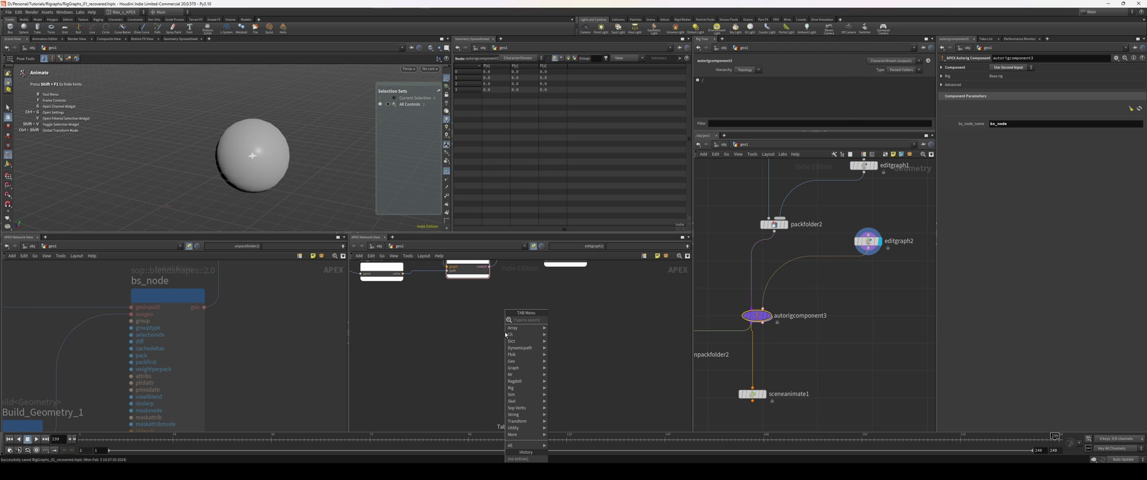
text(dict)
key(Return)
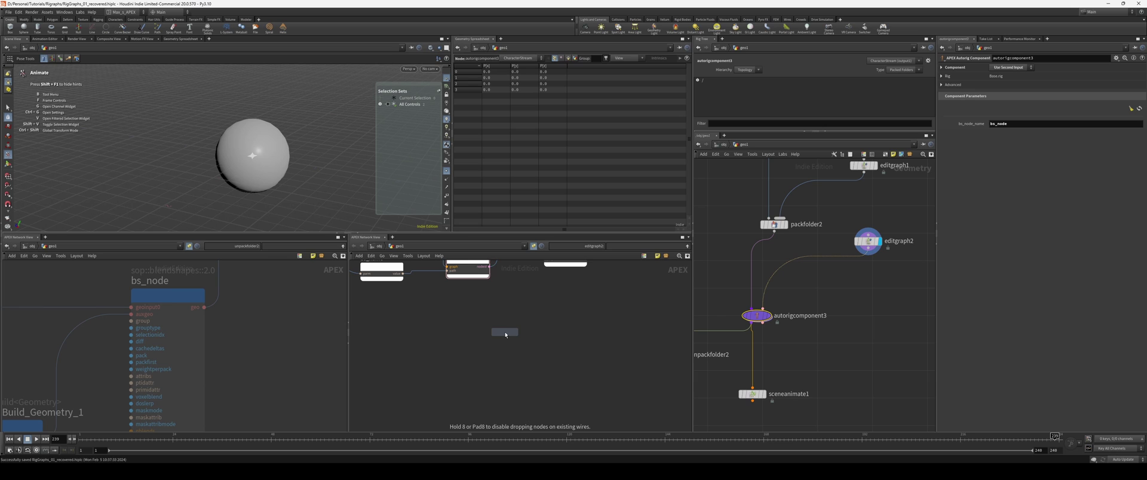
click(505, 332)
Add an array::Build<Dict> node and place it just before dict__Build1.
key(Tab)
text(array)
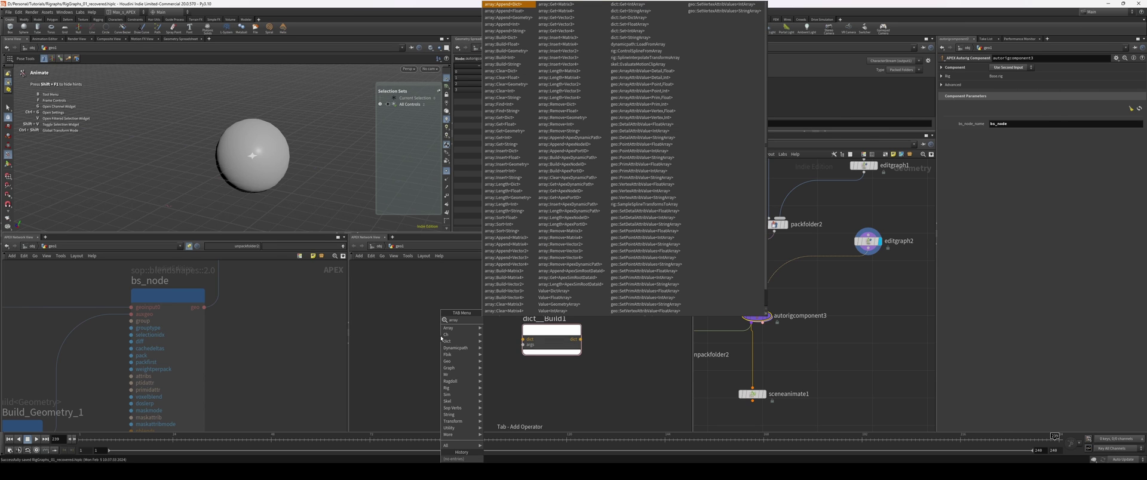
text(b)
key(Return)
click(441, 336)
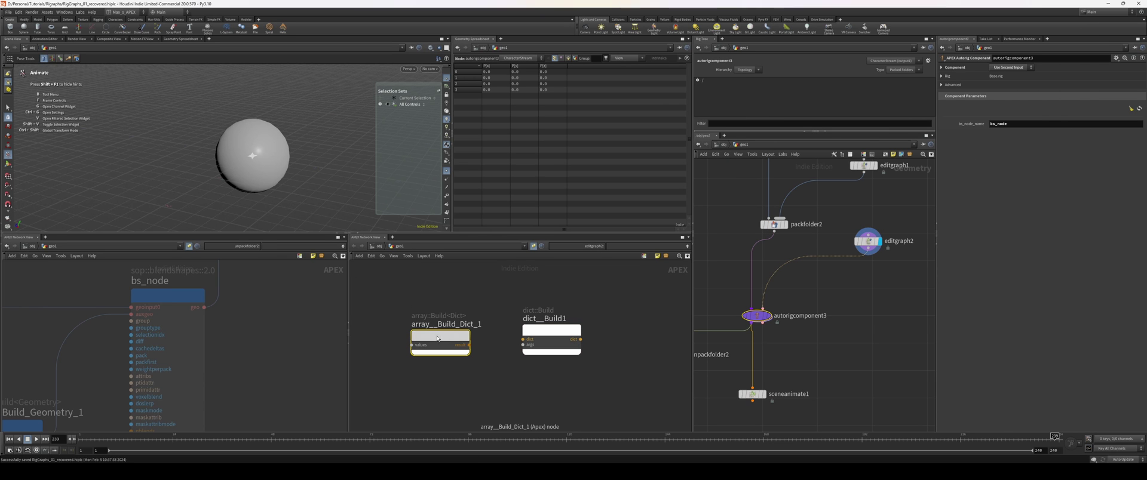
drag(437, 336, 452, 336)
Add a dict::Set<Float> node ahead of the dictionary array and duplicate it below itself.
middle_drag(394, 305, 445, 308)
middle_drag(458, 315, 484, 321)
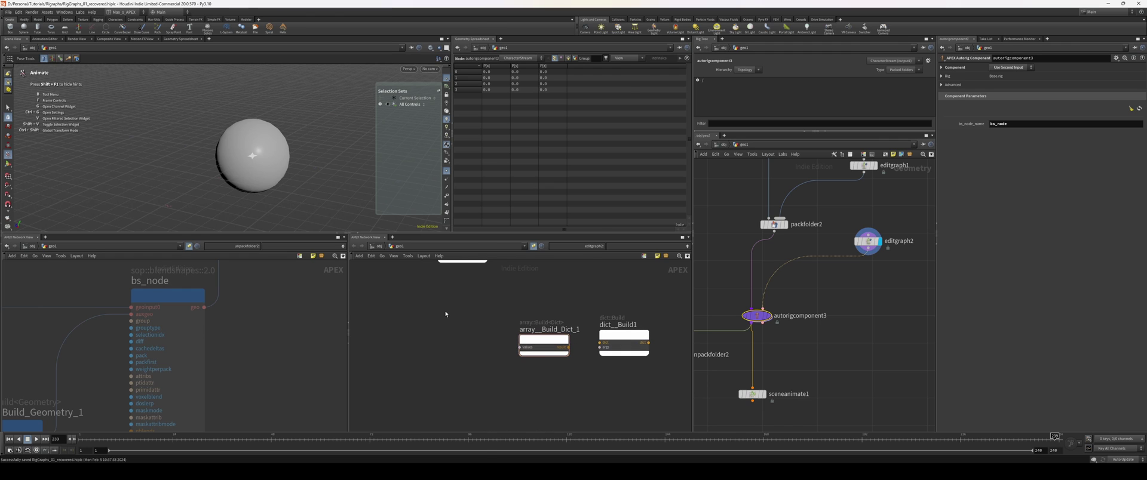
key(Tab)
text(dictsetfl)
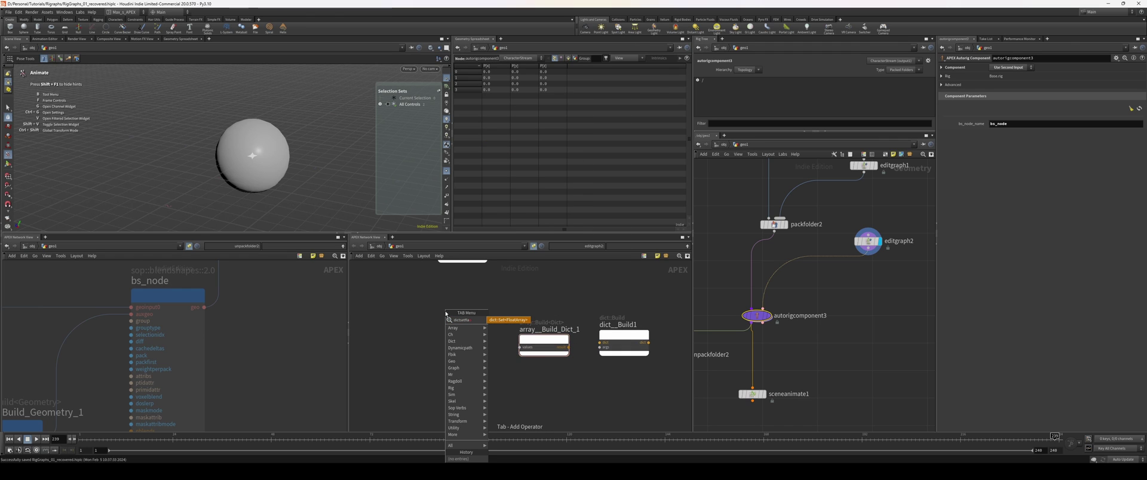
text(a)
key(BackSpace)
key(BackSpace)
key(BackSpace)
key(BackSpace)
key(BackSpace)
text(et)
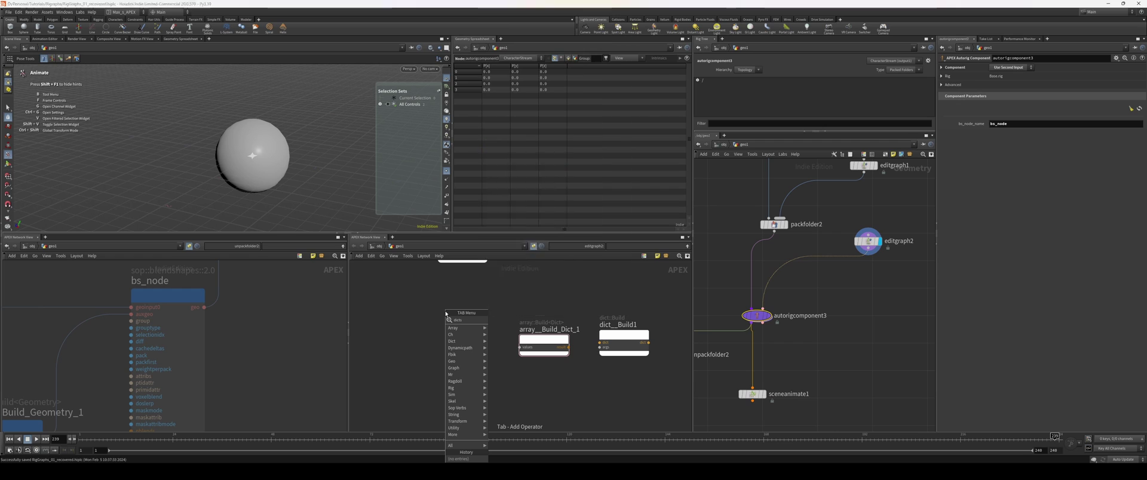
text(fl)
key(Return)
click(446, 313)
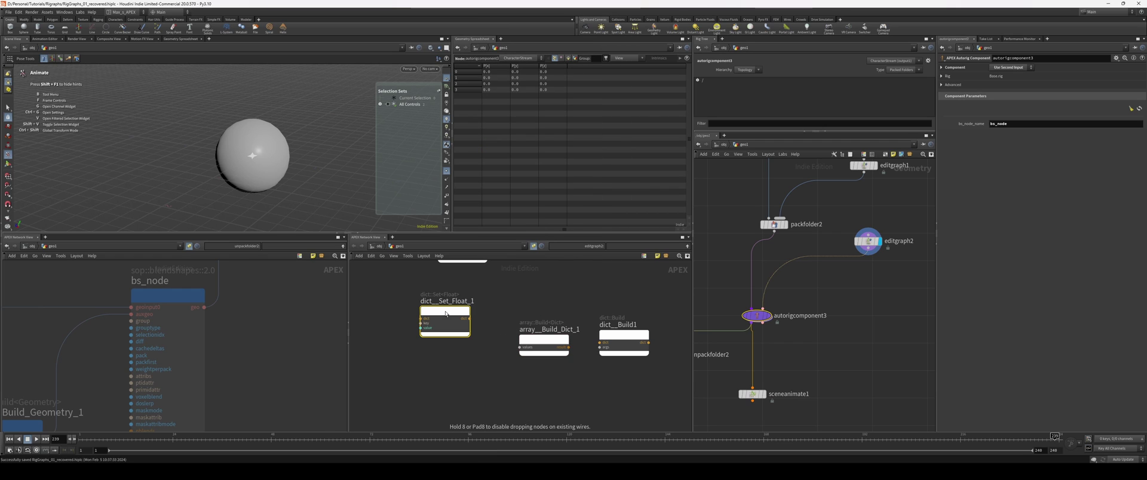
alt+drag(431, 380, 447, 378)
middle_drag(516, 304, 527, 294)
Open the parameters of the dict::Set<Float> node and set its key to blend#.
scroll(518, 294, up, 1)
scroll(477, 301, up, 1)
click(456, 292)
click(460, 305)
key(p)
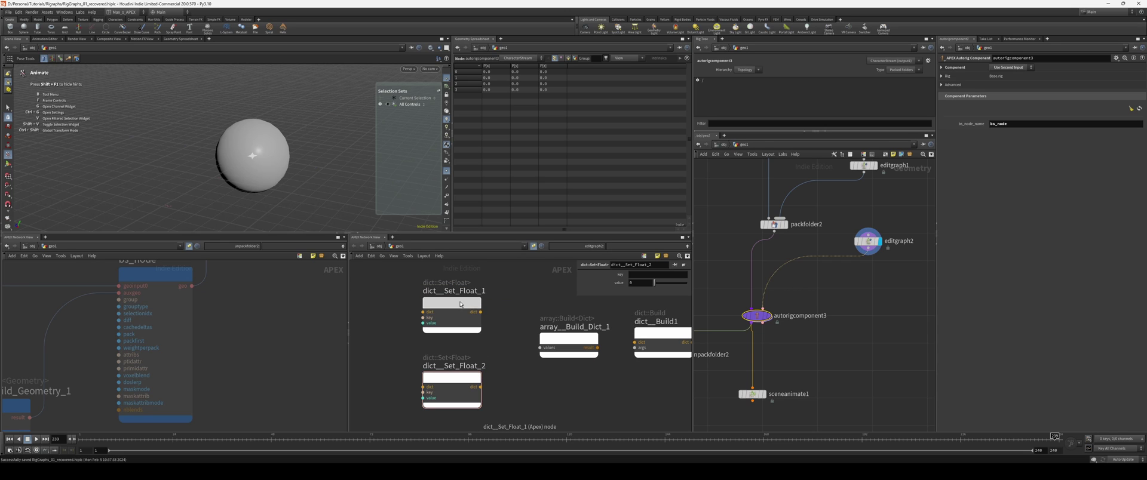
click(642, 273)
text(beldn)
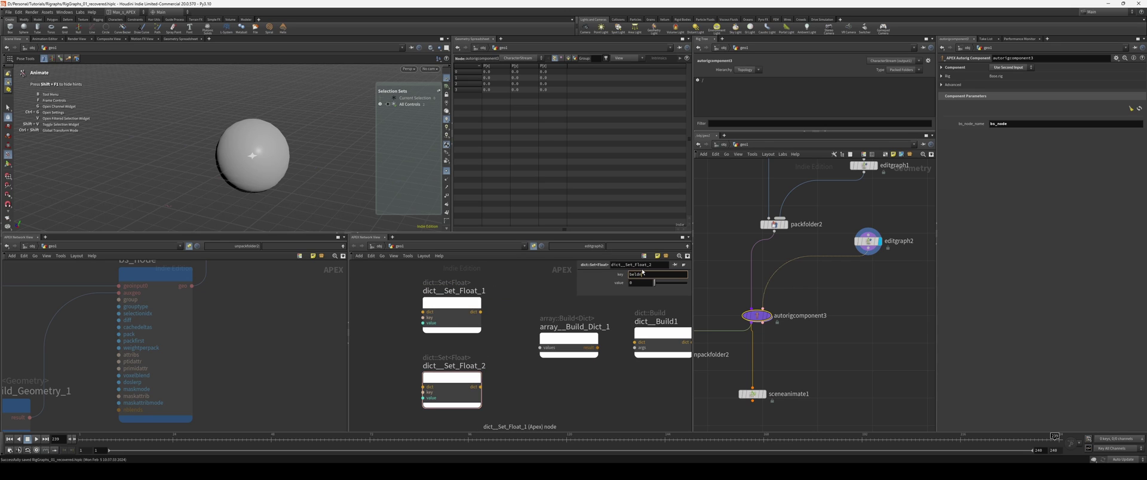
key(BackSpace)
key(BackSpace)
key(BackSpace)
key(BackSpace)
text(lend#)
key(Return)
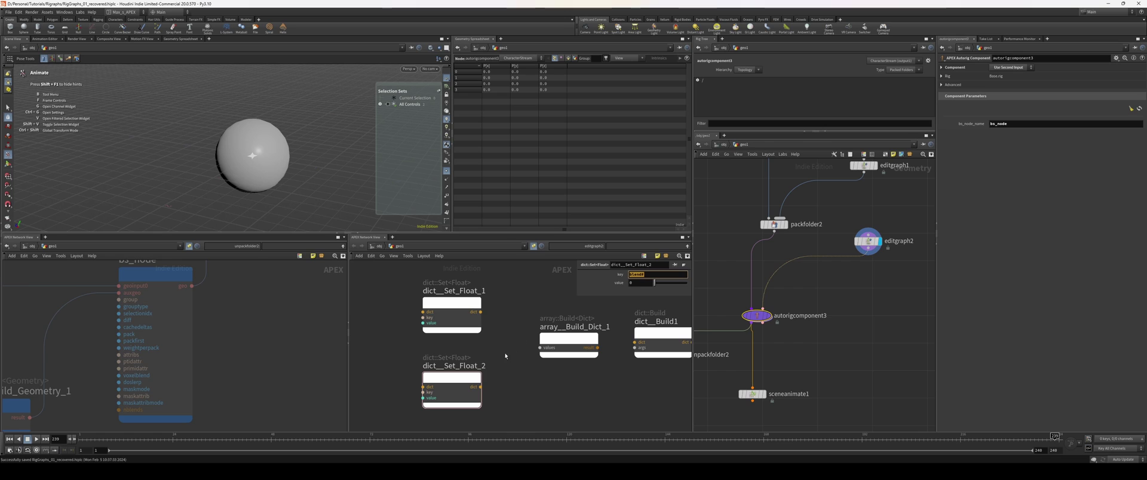
Give dict__Set_Float_2 the key blend# and a value of 1.
drag(488, 317, 454, 386)
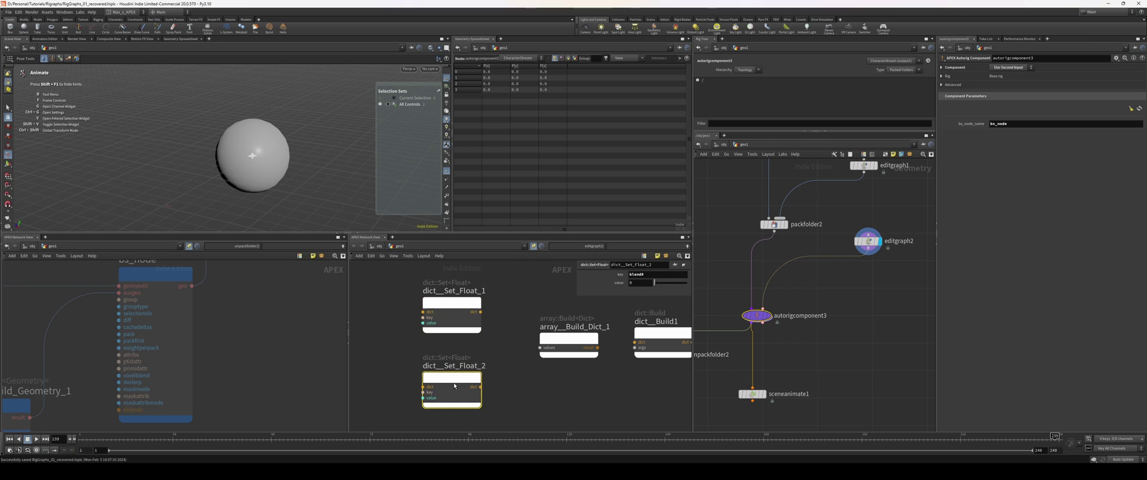
drag(468, 278, 467, 278)
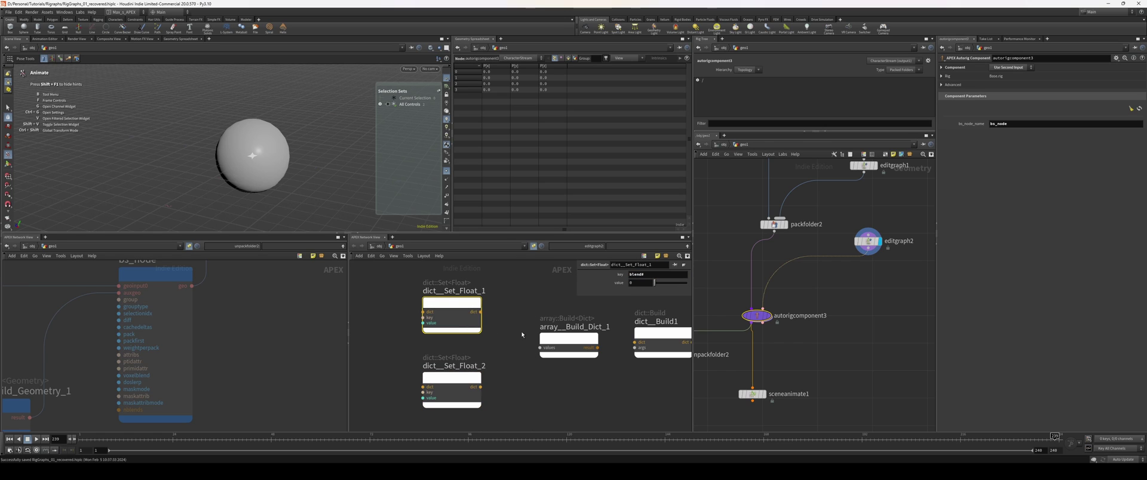
middle_drag(500, 356, 507, 331)
click(471, 353)
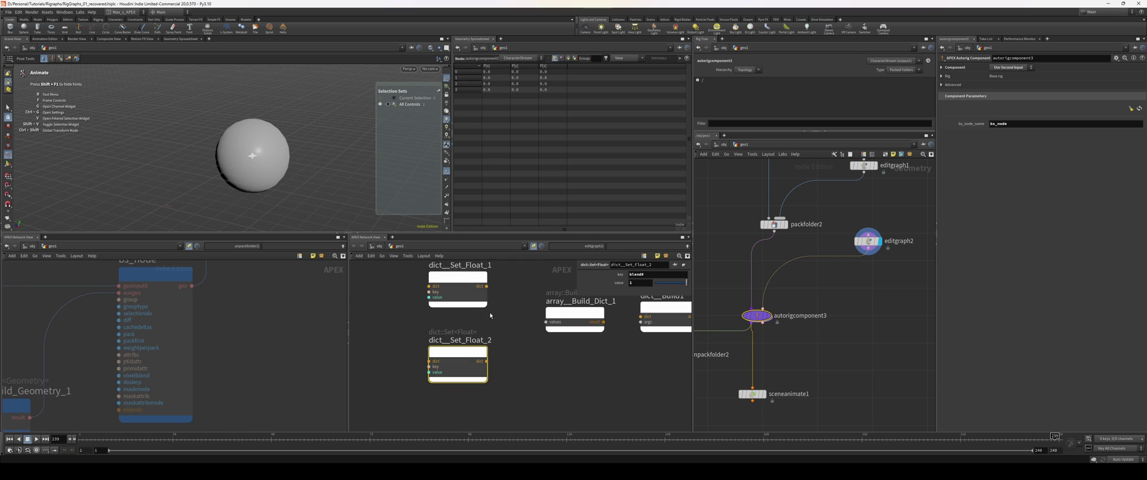
Wire both dict::Set<Float> outputs into array__Build_Dict_1 and its result into the args of dict__Build1.
middle_drag(491, 316, 419, 330)
drag(415, 300, 473, 335)
drag(414, 375, 474, 341)
middle_drag(490, 369, 412, 396)
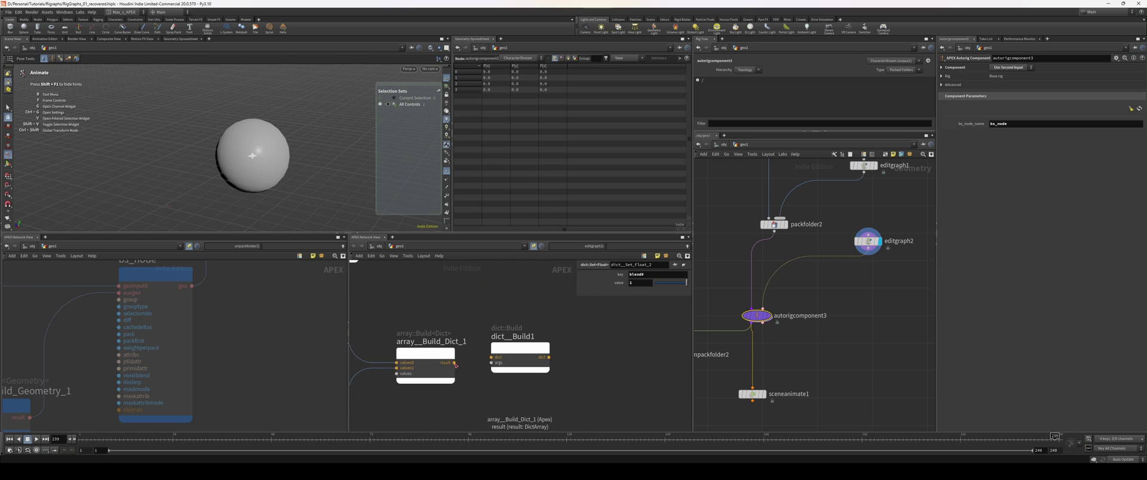
drag(454, 363, 492, 364)
Rename the dict__Build1 input that receives the dictionary array as nblends.
middle_drag(532, 390, 514, 376)
double_click(481, 350)
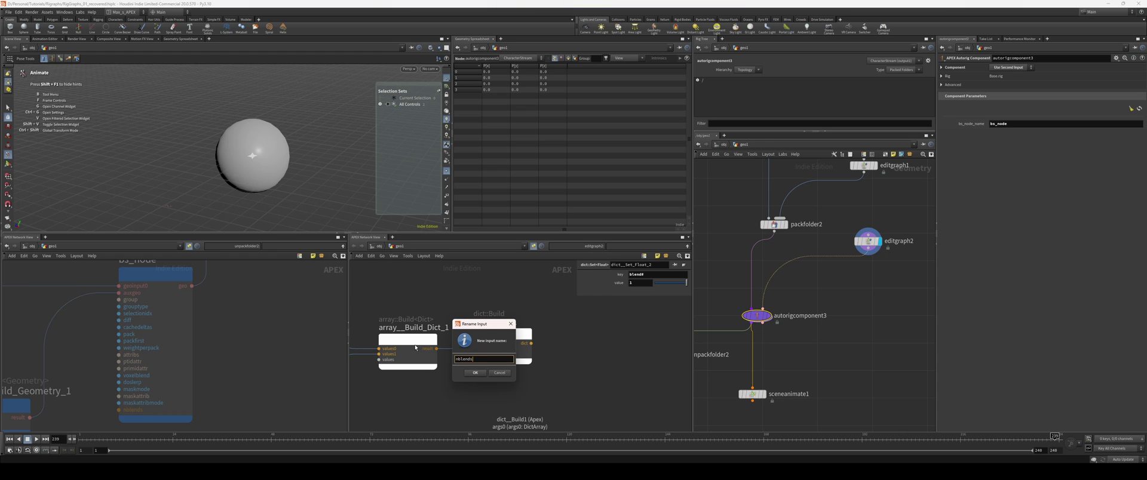
key(Return)
scroll(433, 283, down, 1)
middle_drag(433, 282, 401, 341)
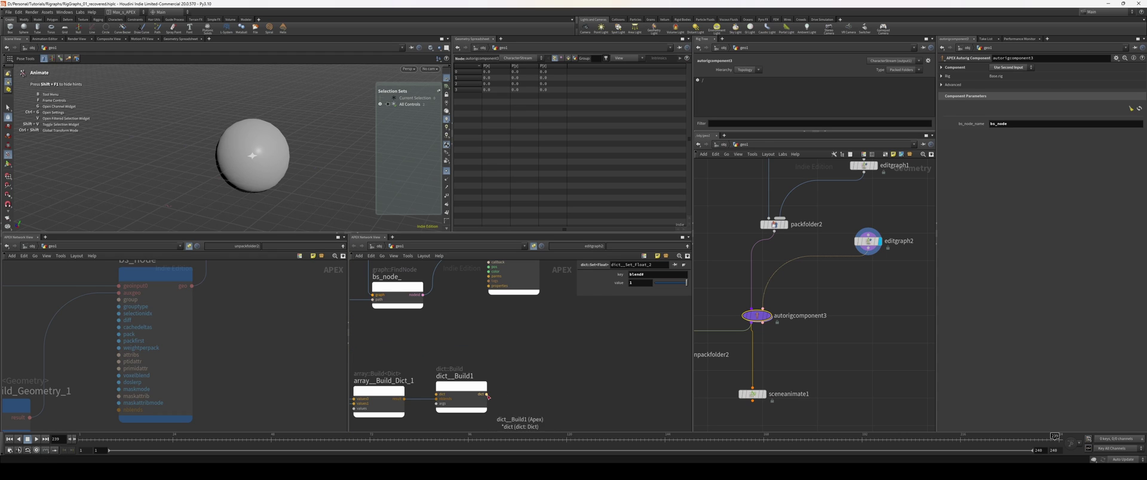
Connect the dict__Build1 output to the parms input of graph__UpdateNode1 and colour graph__UpdateNode1 green.
drag(486, 395, 469, 327)
drag(480, 275, 484, 277)
middle_drag(514, 343, 557, 320)
scroll(557, 321, down, 3)
drag(576, 340, 330, 383)
middle_drag(567, 303, 588, 335)
scroll(556, 373, down, 2)
mouse_move(520, 375)
mouse_down()
mouse_move(489, 397)
mouse_move(517, 359)
mouse_up()
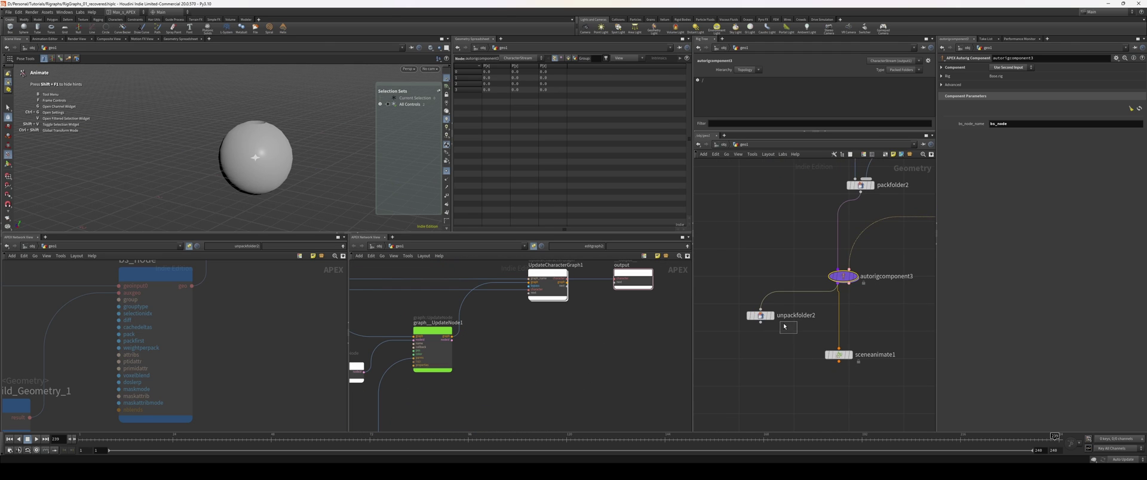
Inspect the parms value of bs_node for unpackfolder2 in a widened geometry spreadsheet.
click(761, 315)
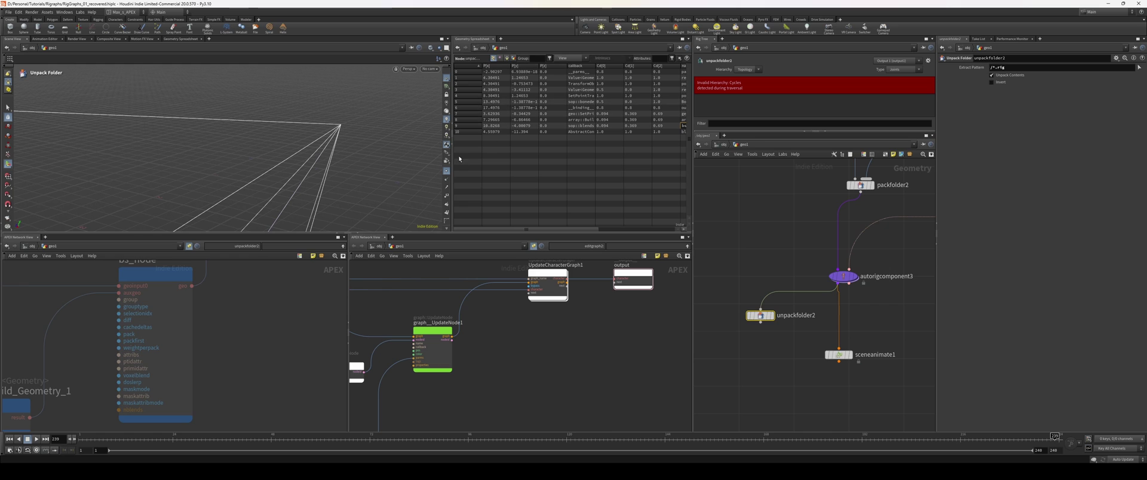
drag(452, 156, 284, 157)
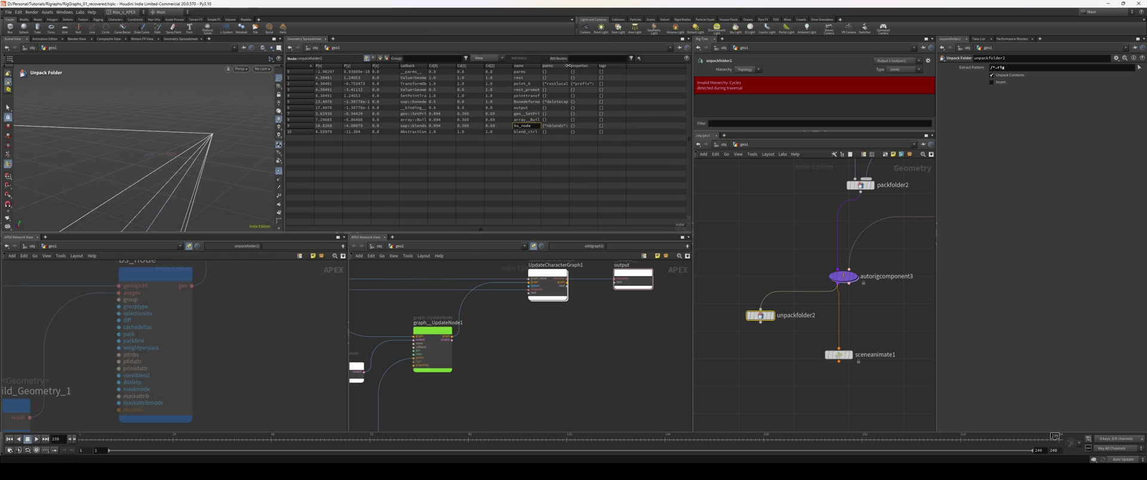
drag(568, 66, 671, 67)
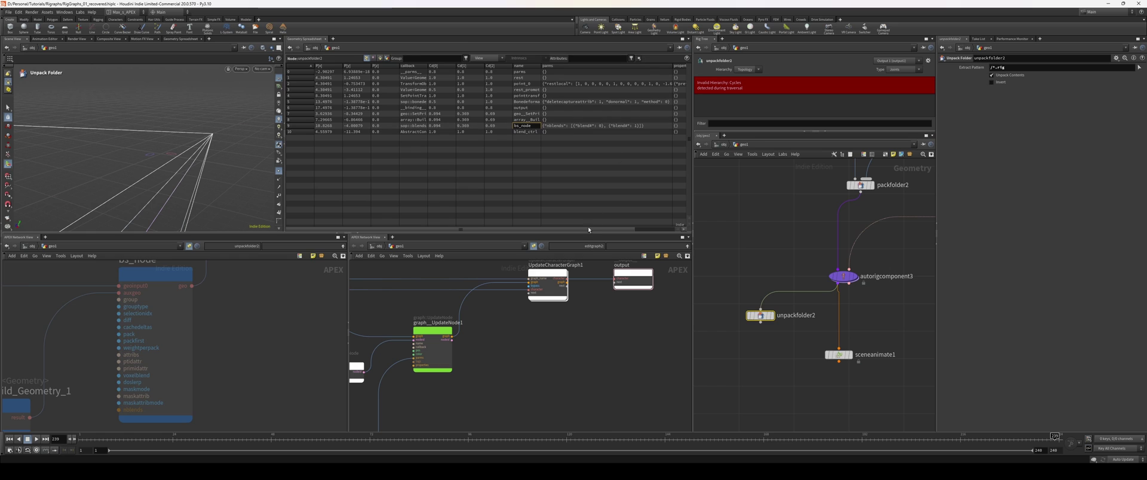
drag(588, 229, 618, 229)
Colour both dict::Set<Float> nodes, array__Build_Dict_1 and dict__Build1 green.
middle_drag(406, 422, 531, 411)
middle_drag(418, 358, 562, 292)
drag(517, 280, 443, 375)
drag(484, 349, 428, 337)
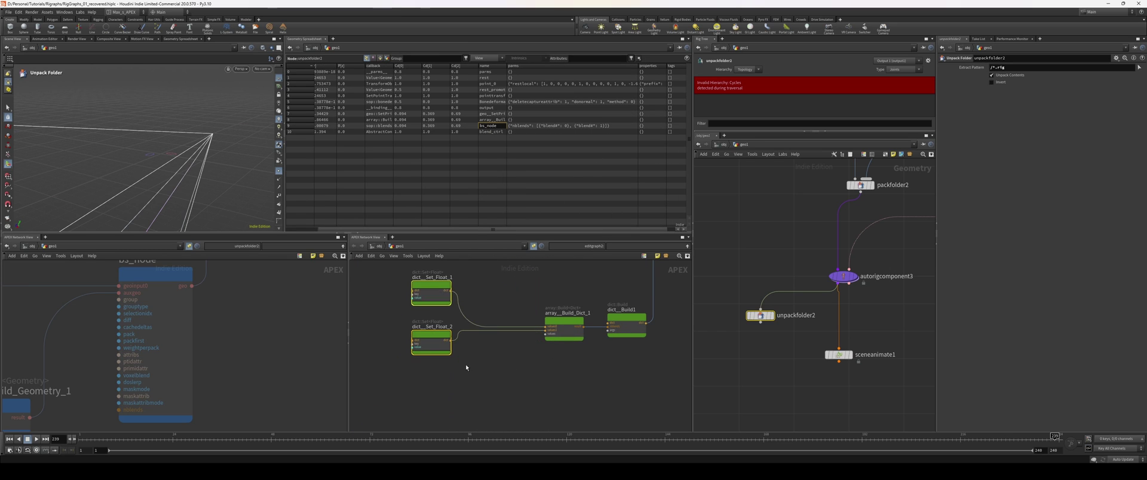
click(465, 364)
Add a Value<Int> node below the dict::Set<Float> nodes.
middle_drag(482, 370, 505, 363)
key(Tab)
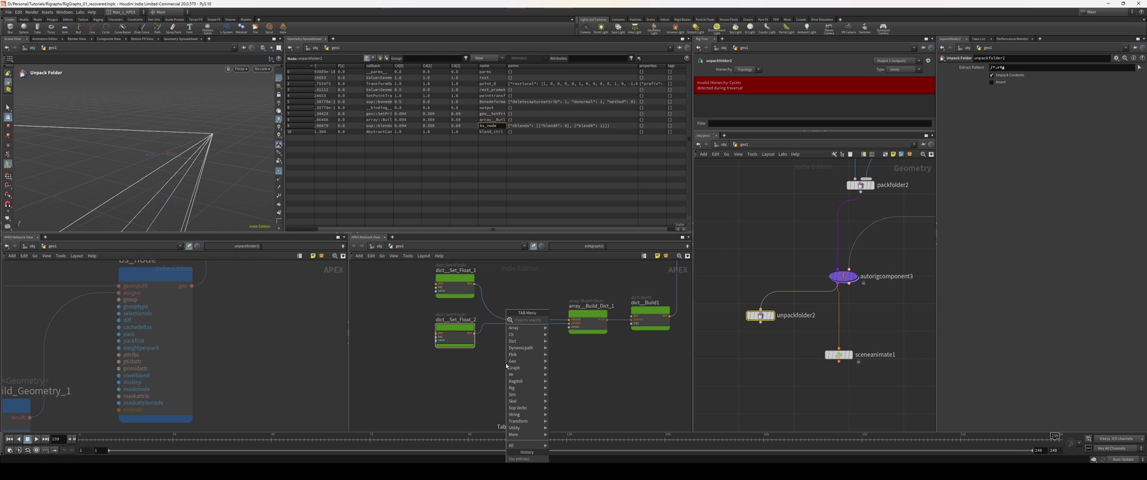
text(int)
key(Return)
click(488, 375)
Try wiring the Value<Int> output into array__Build_Dict_1 as a new input named pack.
scroll(495, 348, up, 4)
middle_drag(545, 366, 505, 343)
click(477, 385)
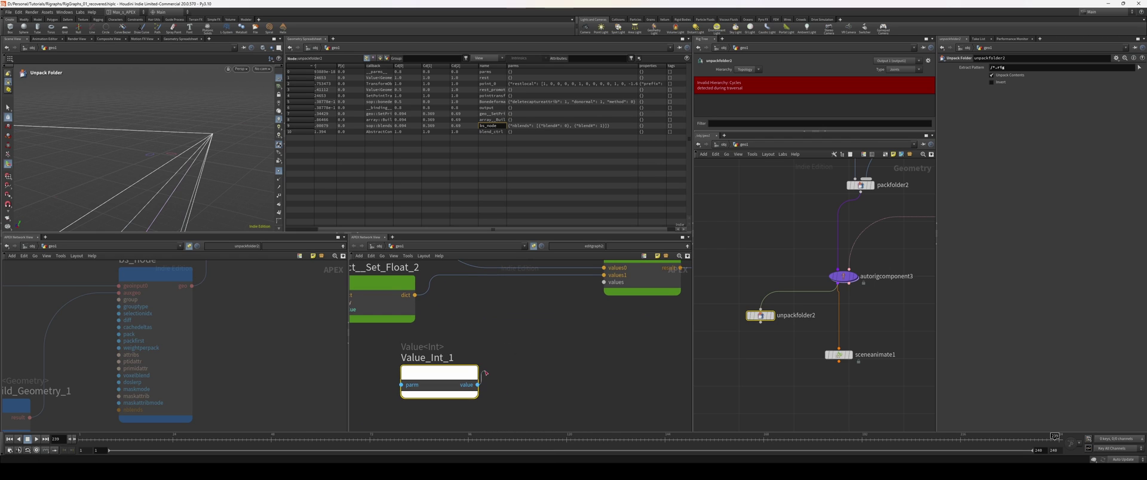
click(619, 283)
text(pack)
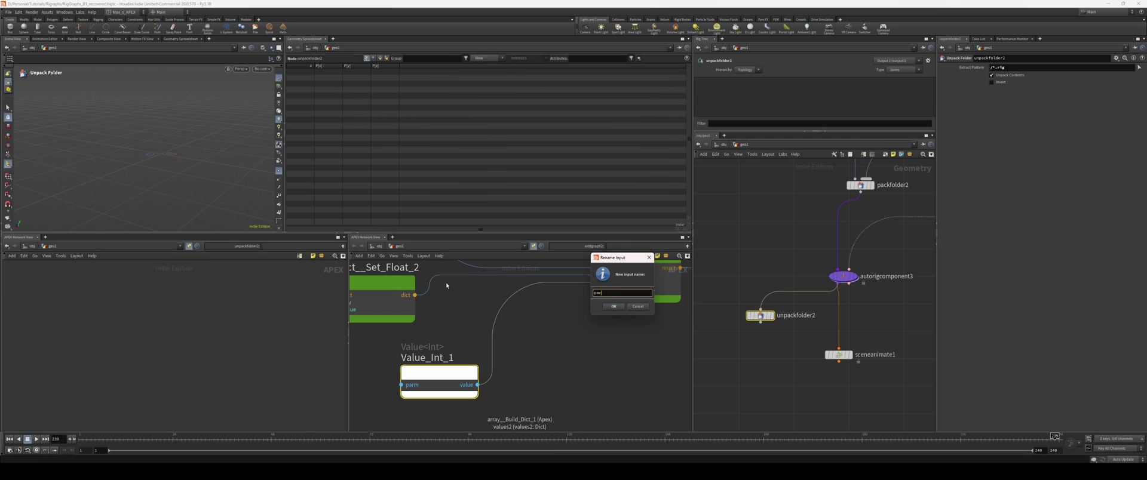
key(Return)
Set the parm of Value_Int_1 to 1 and colour the node green.
drag(448, 367, 442, 367)
key(p)
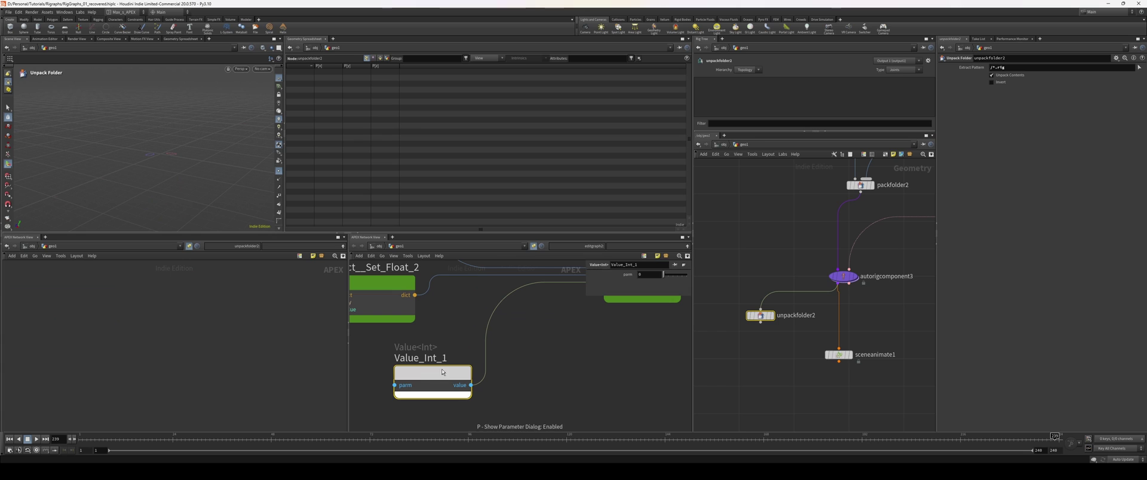
double_click(649, 275)
text(1)
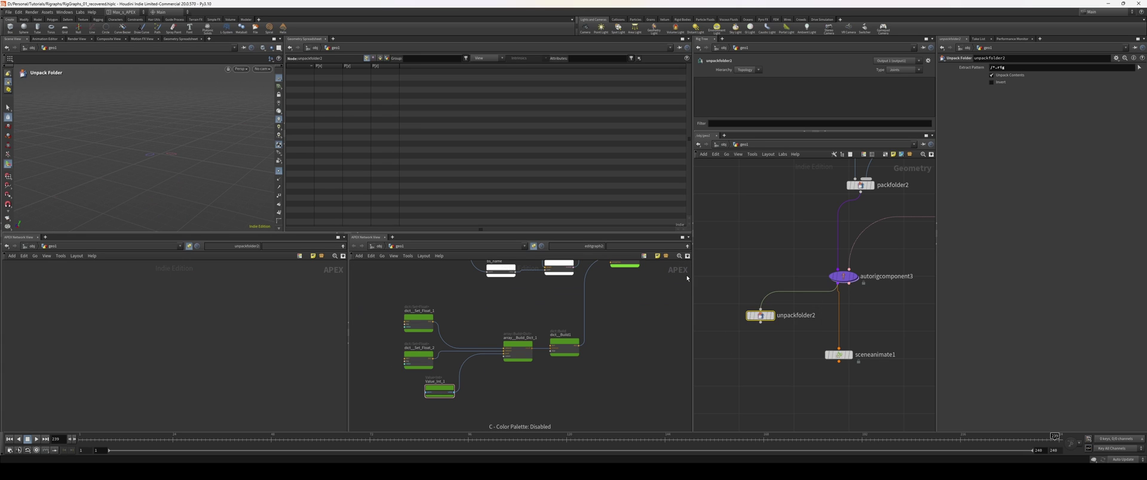
Cut the wire from Value_Int_1 to the pack input of array__Build_Dict_1.
scroll(491, 378, up, 5)
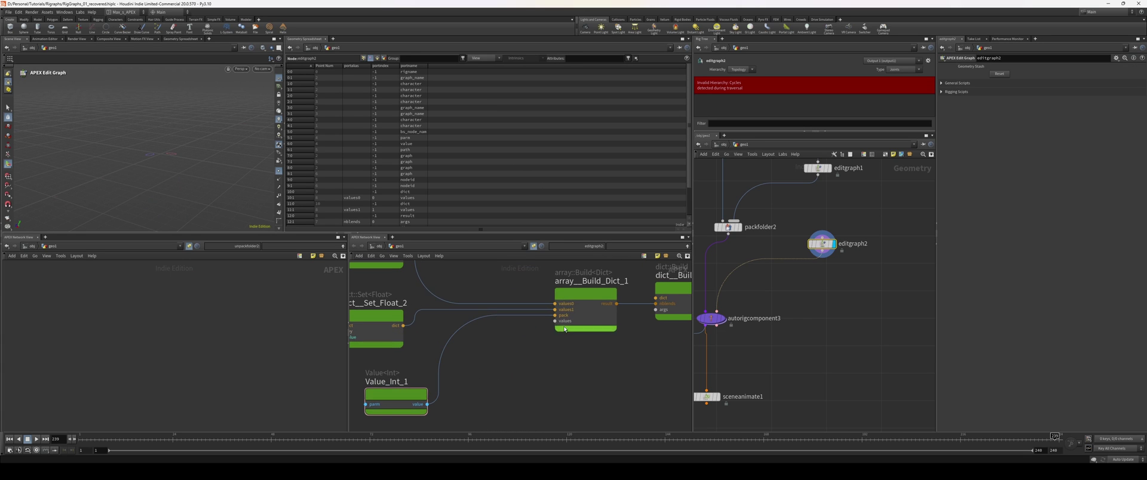
middle_drag(546, 348, 472, 354)
key(y)
drag(435, 353, 395, 351)
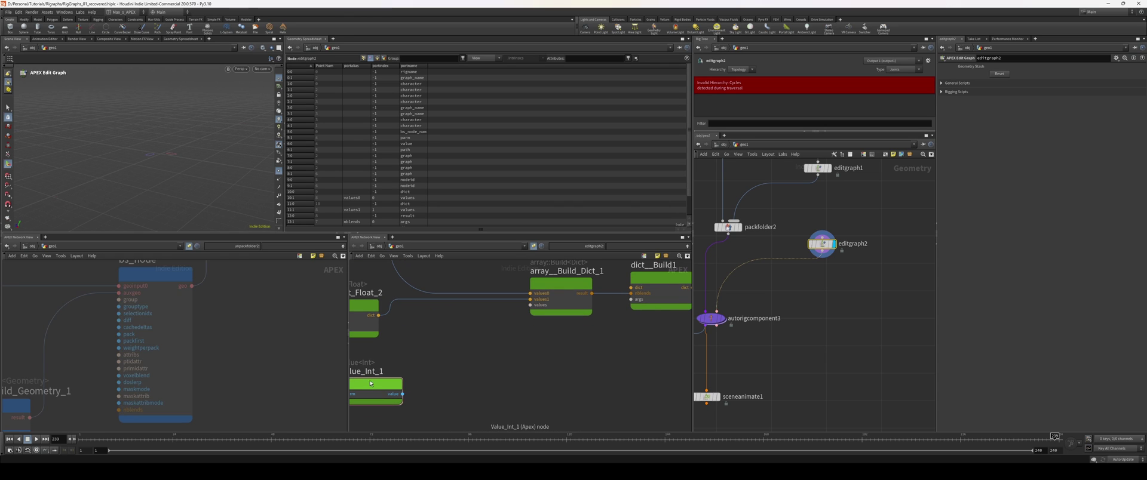
Spread array__Build_Dict_1 and dict__Build1 apart and place Value_Int_1 below and between them.
drag(370, 385, 516, 384)
middle_drag(650, 335, 541, 360)
drag(551, 303, 579, 302)
middle_drag(518, 361, 543, 364)
drag(477, 309, 430, 309)
middle_drag(440, 364, 509, 346)
middle_drag(560, 374, 513, 358)
drag(457, 380, 469, 370)
middle_drag(412, 281, 515, 339)
scroll(507, 307, up, 1)
middle_drag(601, 310, 505, 295)
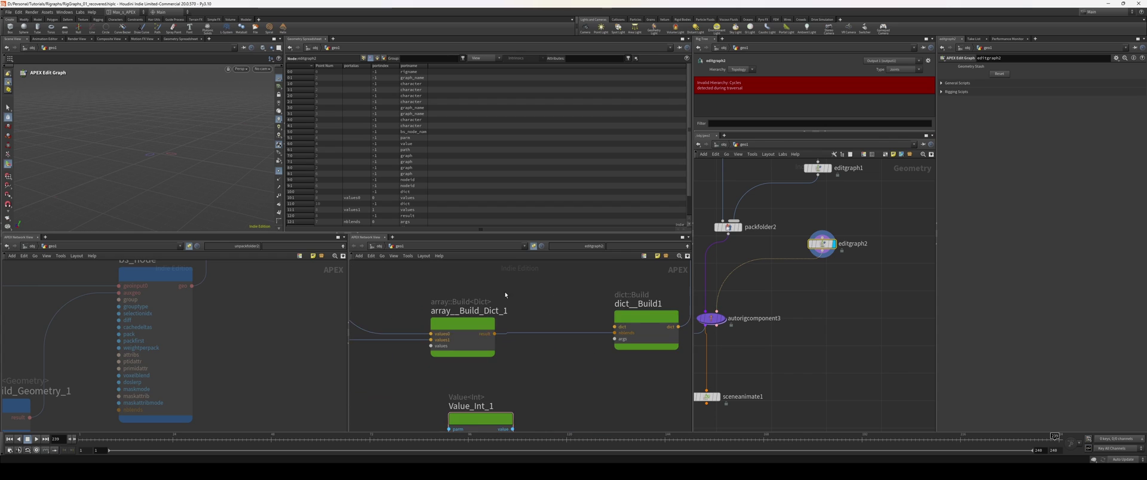
drag(476, 324, 457, 321)
middle_drag(499, 323, 438, 277)
drag(421, 373, 439, 360)
middle_drag(519, 343, 502, 352)
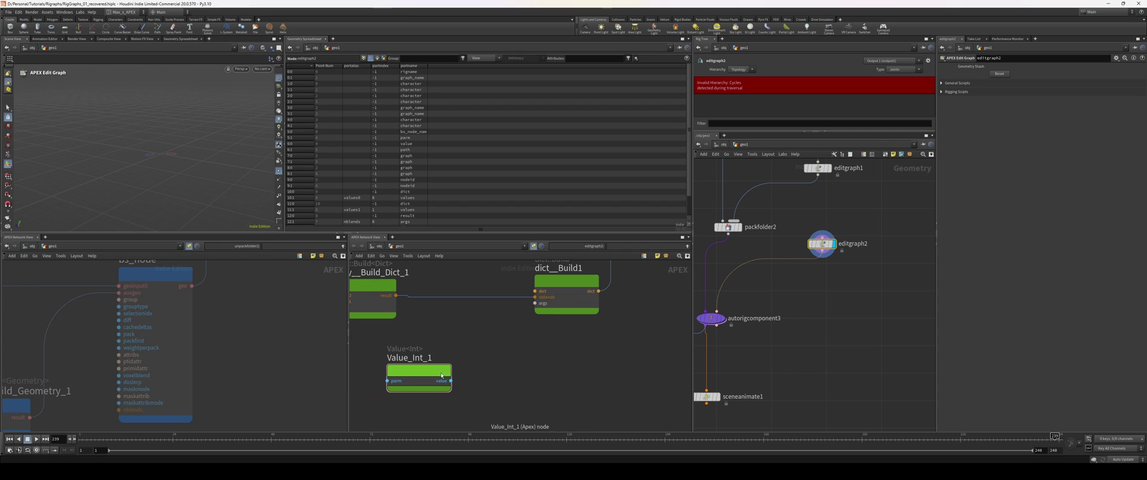
Wire the value of Value_Int_1 into the args of dict__Build1 and rename that input pack.
drag(451, 381, 383, 299)
double_click(544, 304)
text(pack)
key(Return)
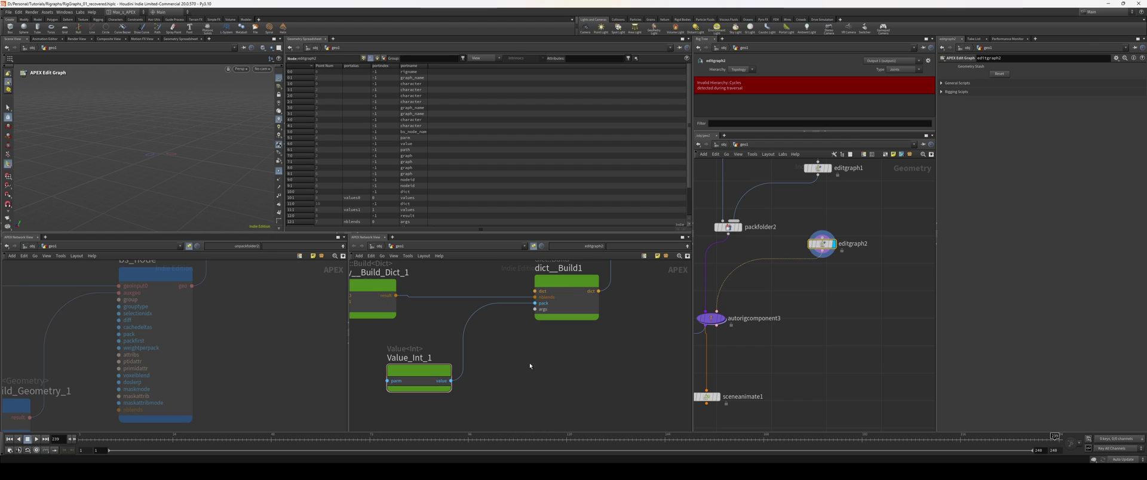
Check the point attributes of unpackfolder2 in the spreadsheet, widening the parms column to read the bs_node entry.
middle_drag(732, 355, 837, 358)
click(733, 361)
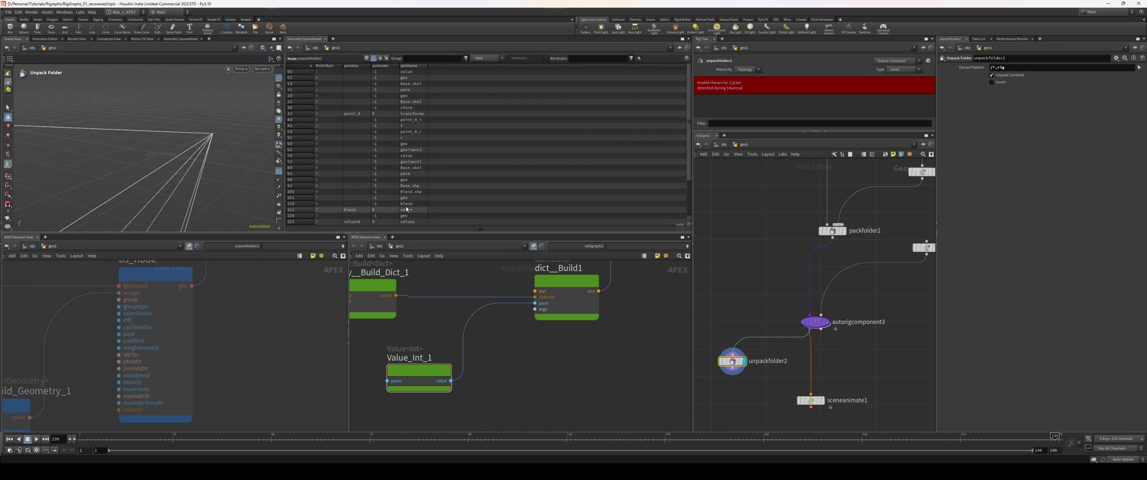
click(366, 59)
drag(570, 65, 677, 65)
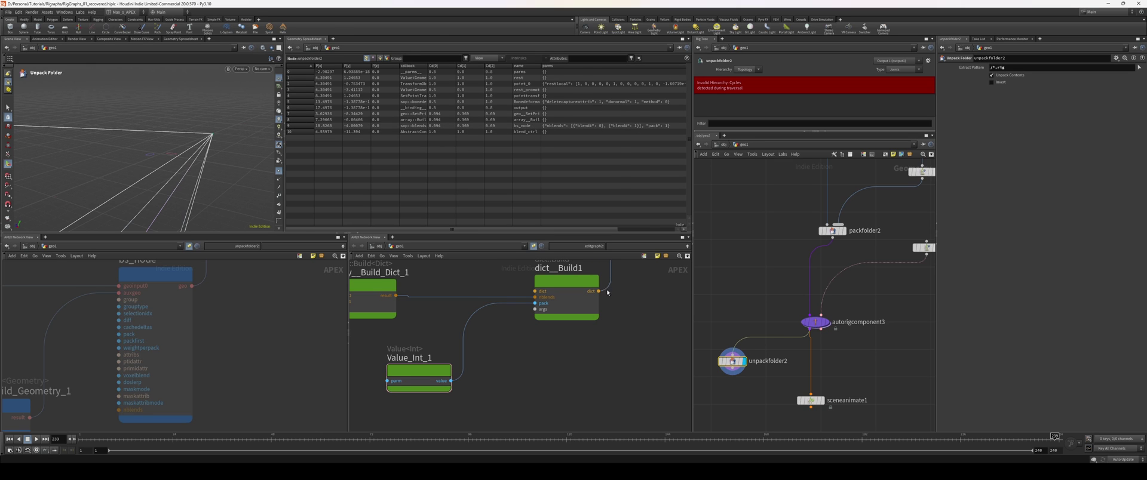
Display sceneanimate1 and examine the blended geometry in the viewport with the Animate state.
drag(778, 333, 873, 397)
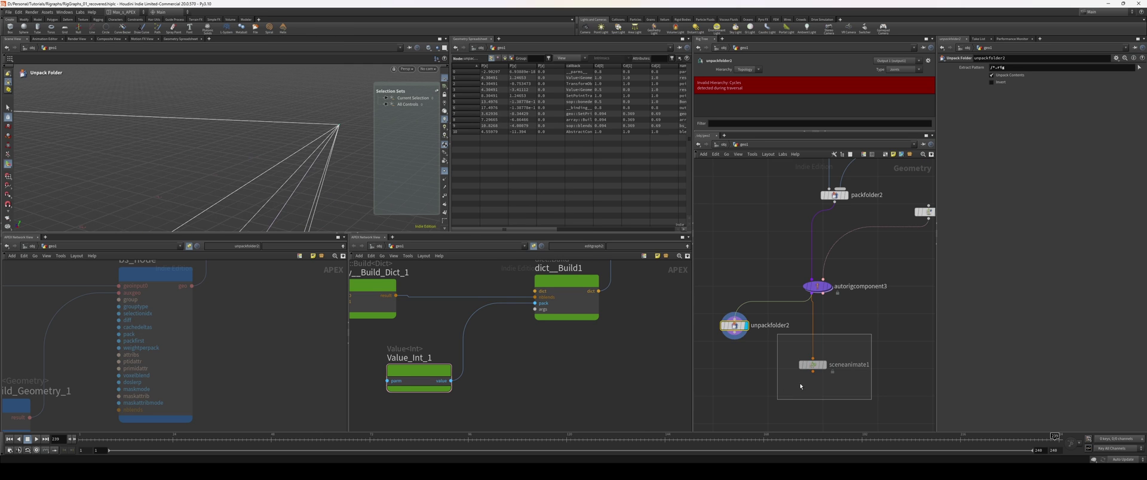
key(r)
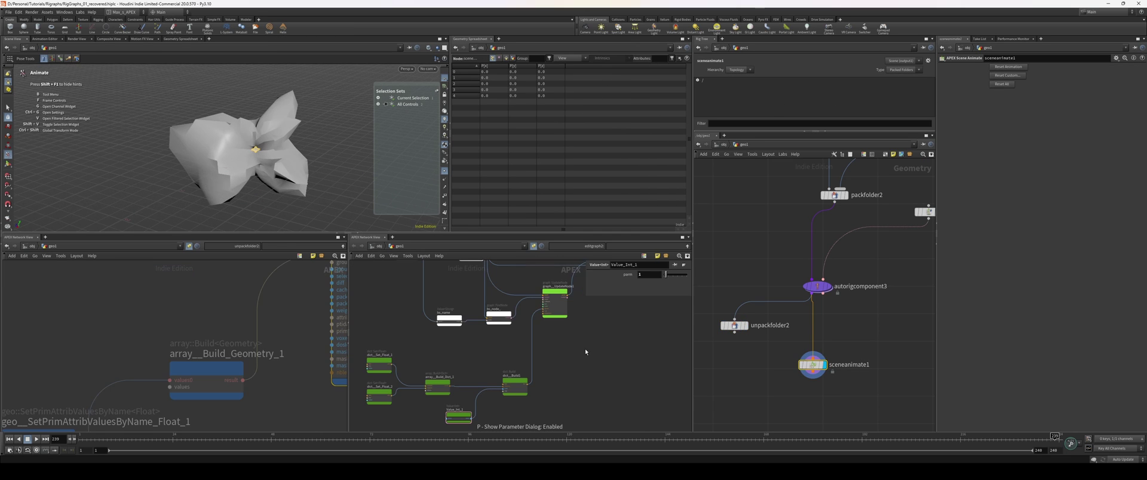
key(p)
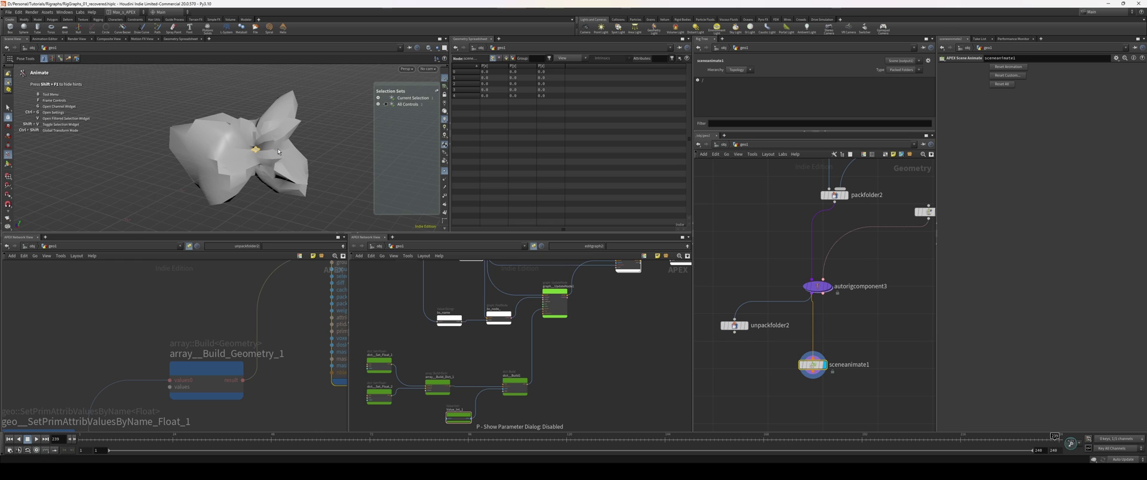
alt+drag(277, 149, 321, 242)
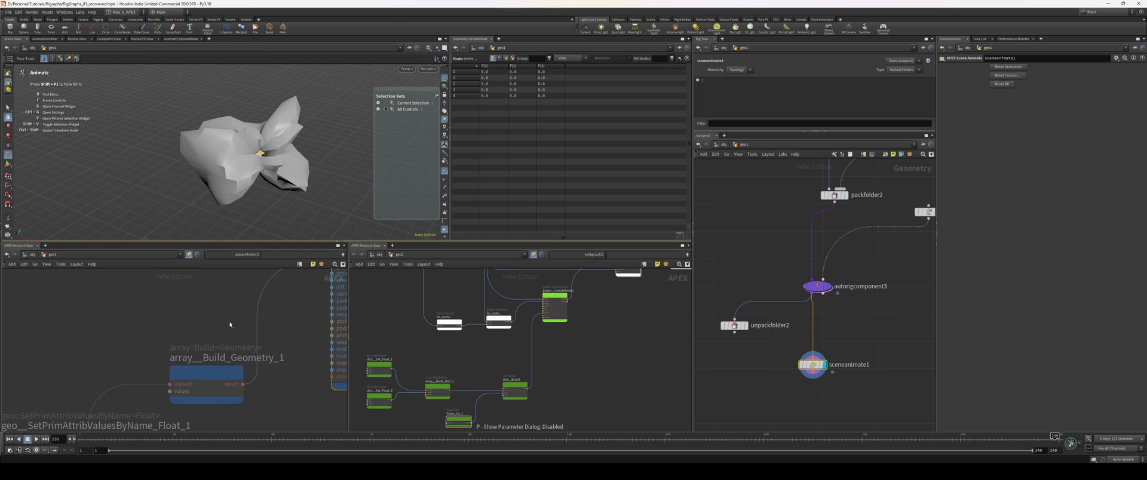
middle_drag(231, 325, 273, 294)
Open the graph of editgraph1 in the editable APEX network view and locate its attribute-setting node.
middle_drag(915, 228, 847, 322)
middle_drag(886, 254, 868, 296)
click(850, 272)
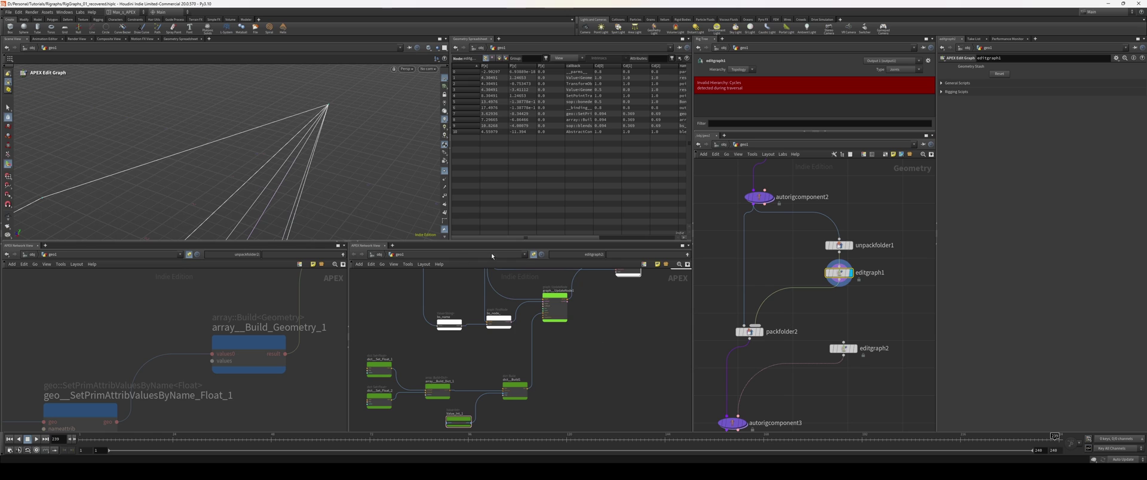
click(534, 254)
scroll(547, 353, down, 2)
middle_drag(554, 355, 600, 375)
scroll(574, 353, up, 4)
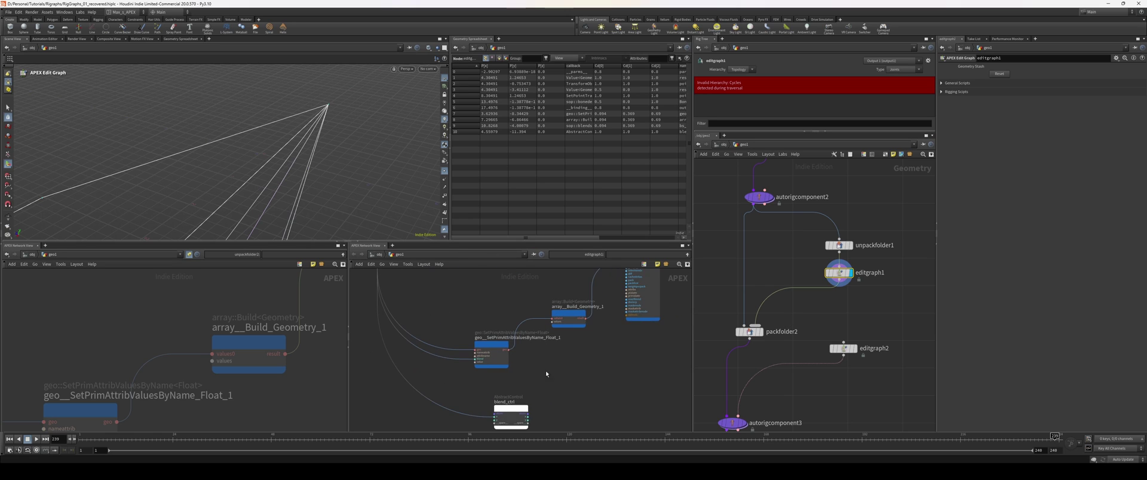
Set nameattrib to name and attribname to weight on geo__SetPrimAttribValuesByName_Float_1.
double_click(474, 331)
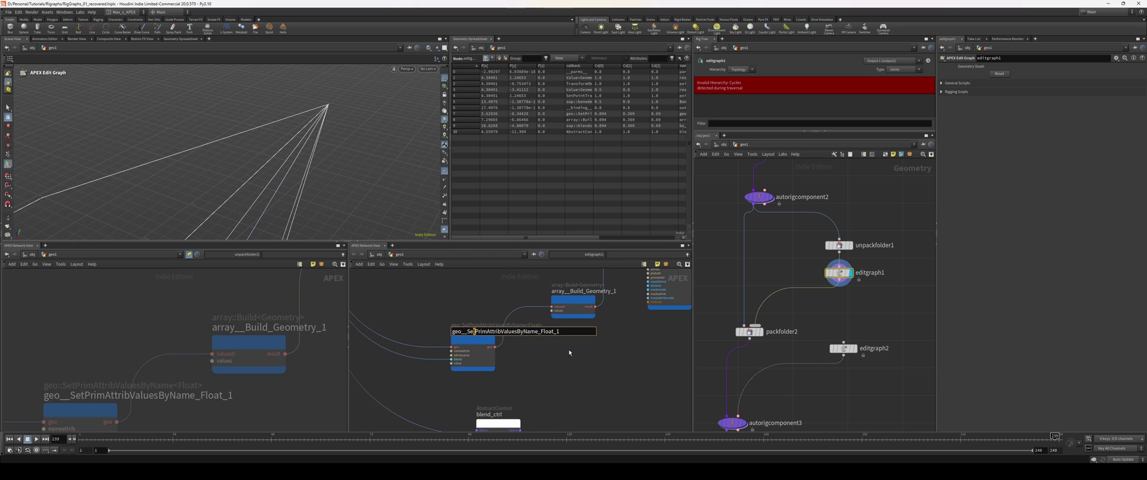
click(570, 353)
click(472, 340)
scroll(567, 357, up, 2)
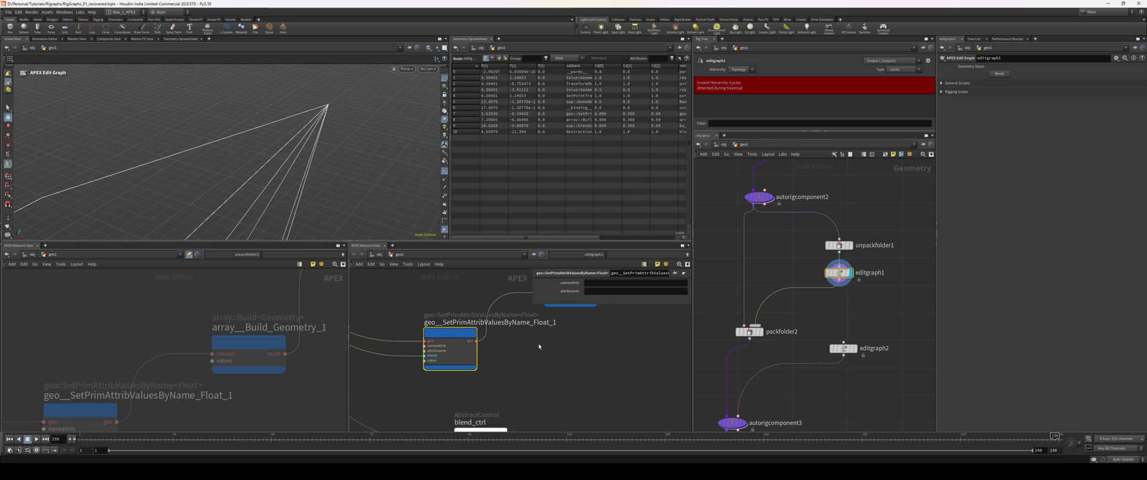
middle_drag(524, 336, 515, 338)
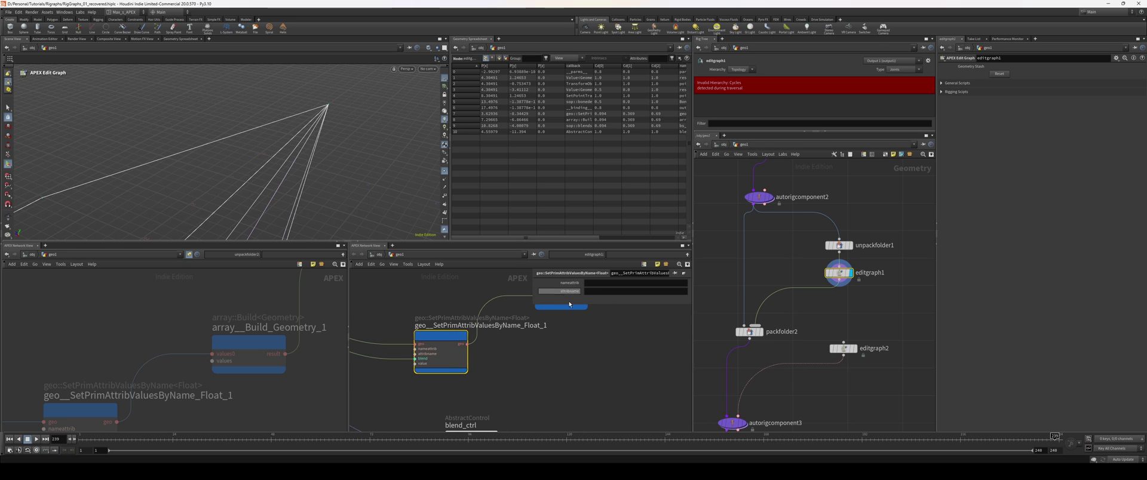
scroll(580, 332, up, 2)
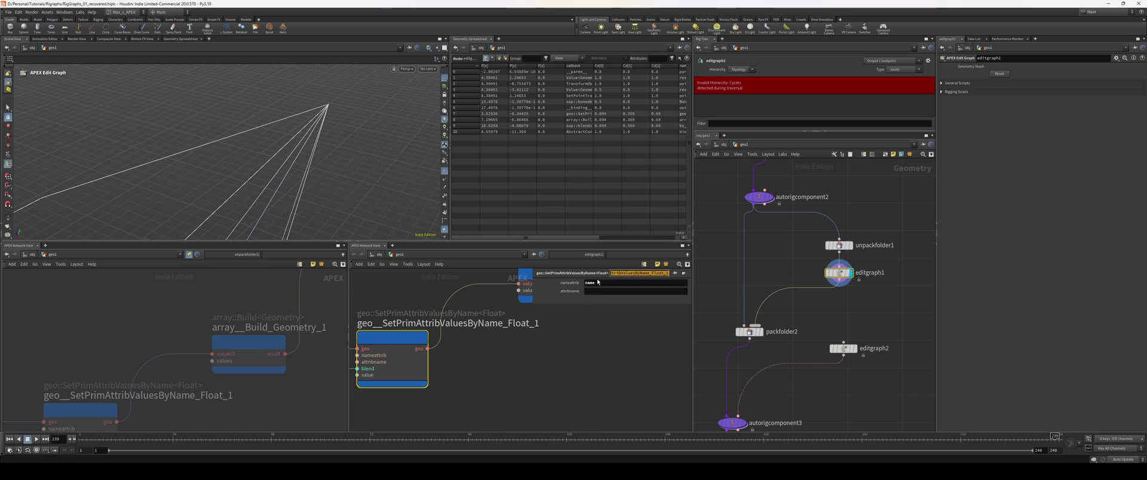
key(Tab)
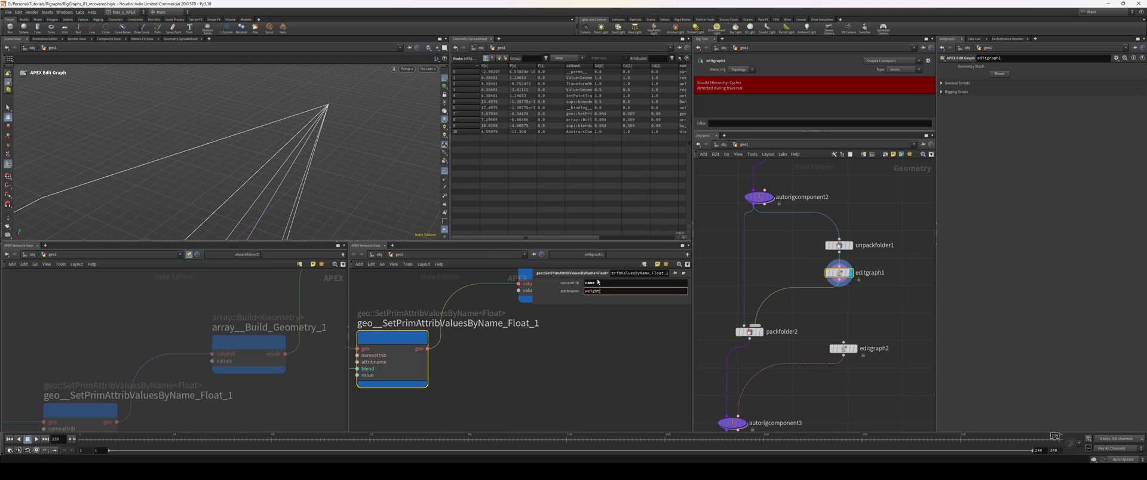
text(we)
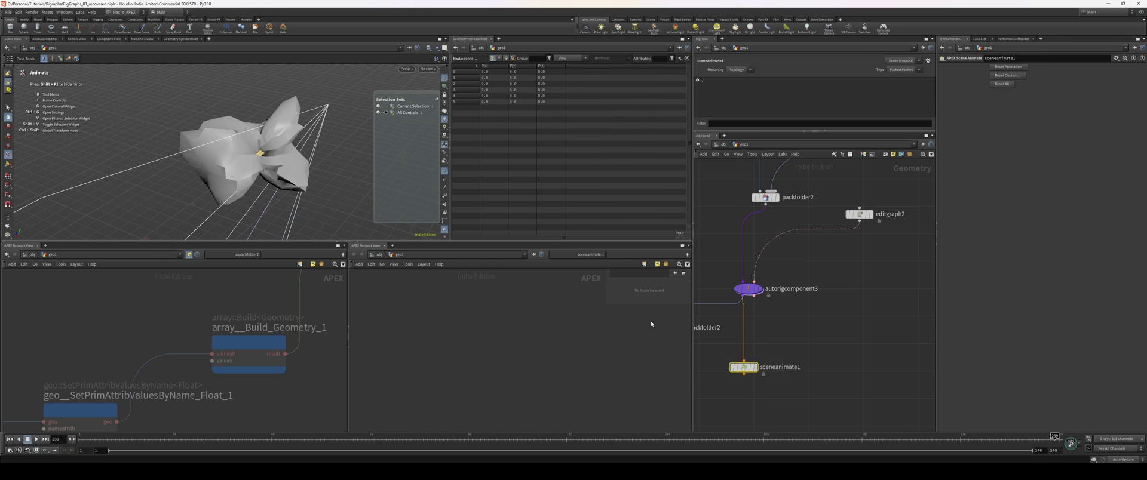
Test the blend control of sceneanimate1 in the viewport, resetting everything in the animation scene before and after.
click(1002, 84)
mouse_move(261, 154)
mouse_down()
mouse_move(270, 135)
mouse_move(264, 156)
mouse_move(275, 156)
mouse_up()
middle_drag(922, 194, 906, 186)
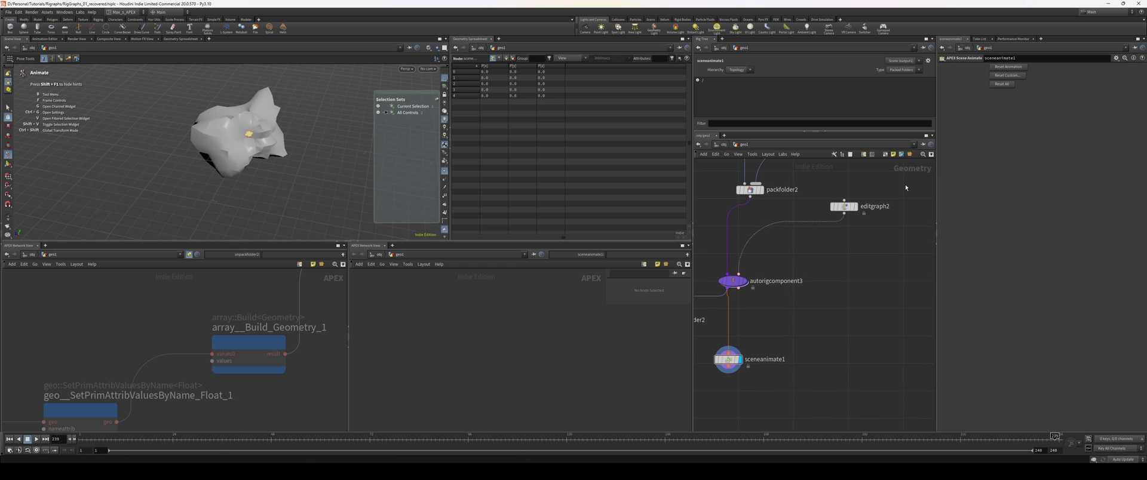
click(1005, 84)
mouse_move(267, 154)
alt+mouse_down()
mouse_move(246, 137)
mouse_move(259, 139)
alt+mouse_up()
alt+drag(259, 139, 276, 145)
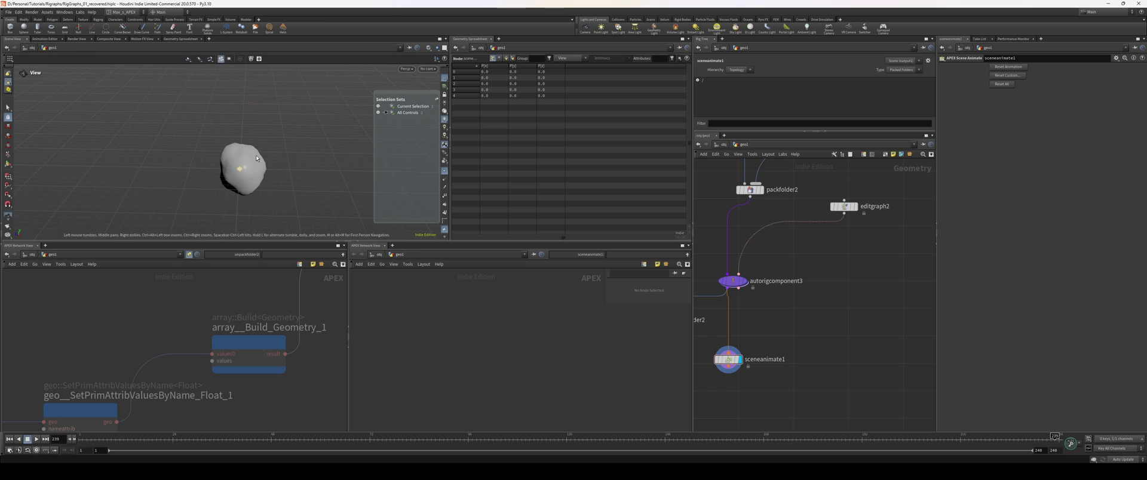
click(1002, 84)
middle_drag(800, 272, 827, 263)
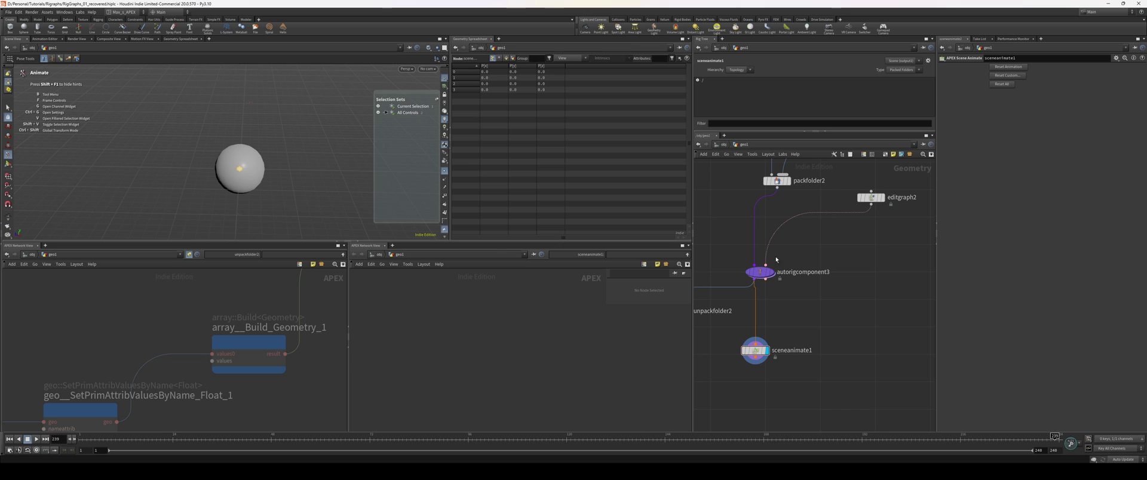
Show the graph of editgraph2 in the APEX network view and enlarge the network panes.
click(871, 197)
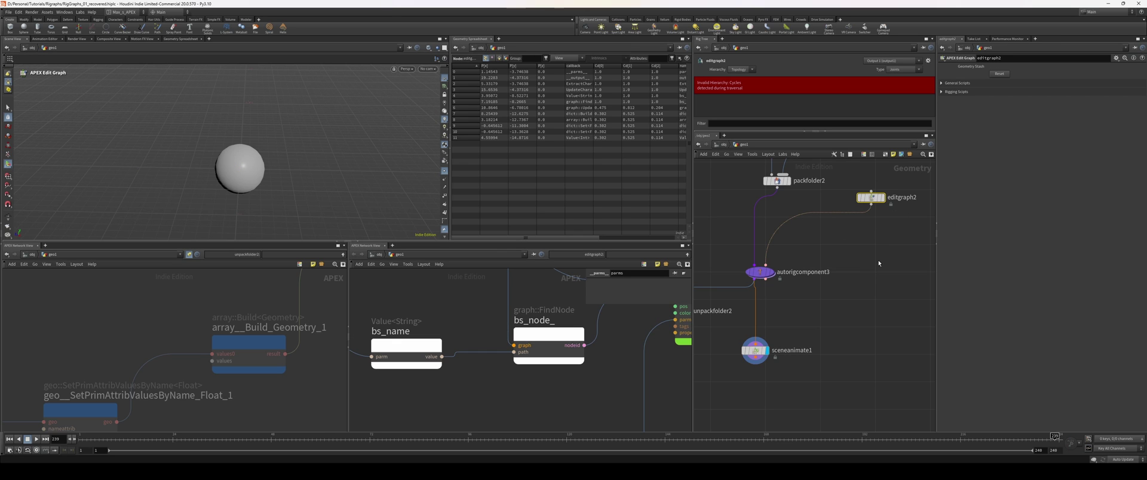
scroll(799, 331, down, 5)
click(532, 256)
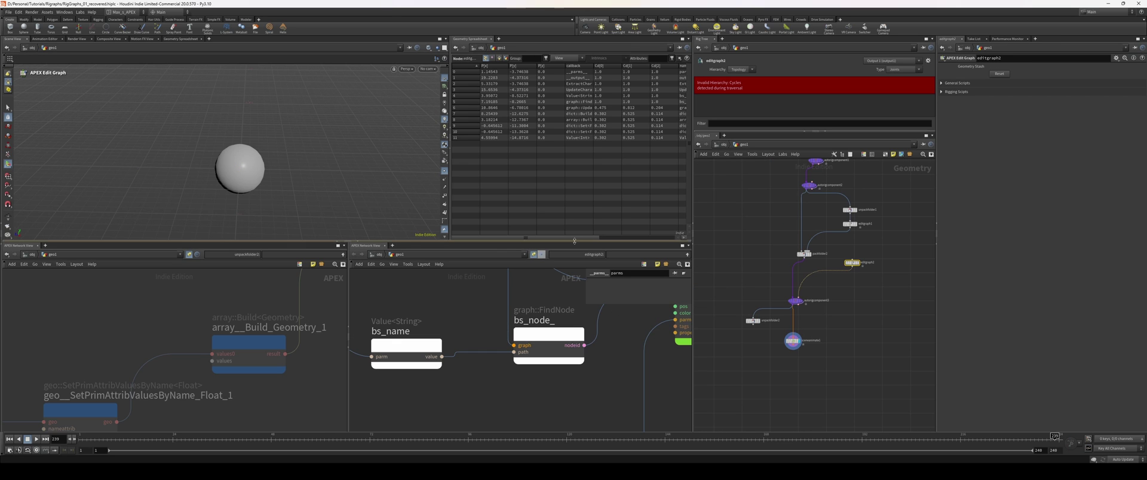
drag(576, 241, 581, 183)
scroll(500, 368, down, 5)
middle_drag(497, 373, 498, 328)
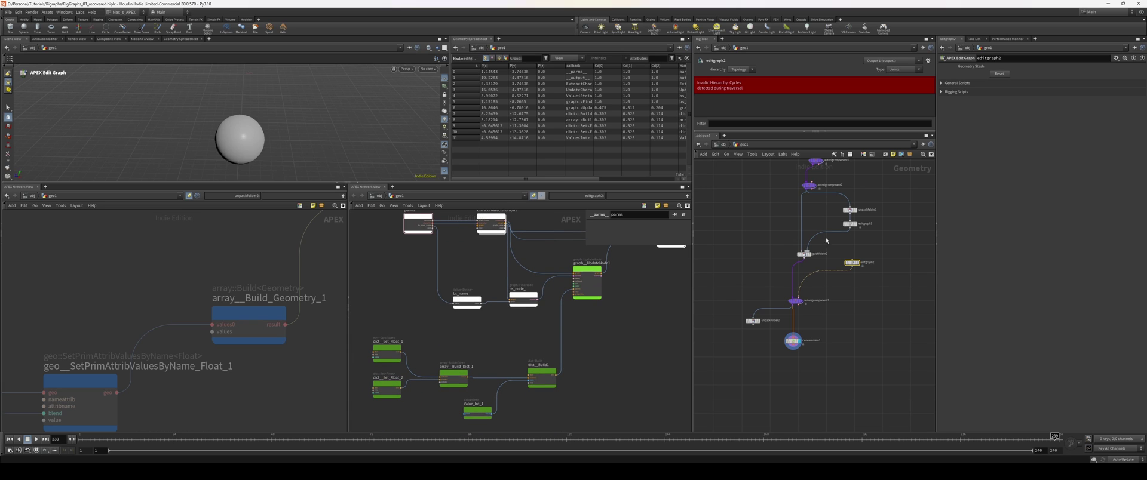
Display sceneanimate1 and move the blend control in the viewport to check how the sphere deforms.
alt+drag(325, 130, 338, 141)
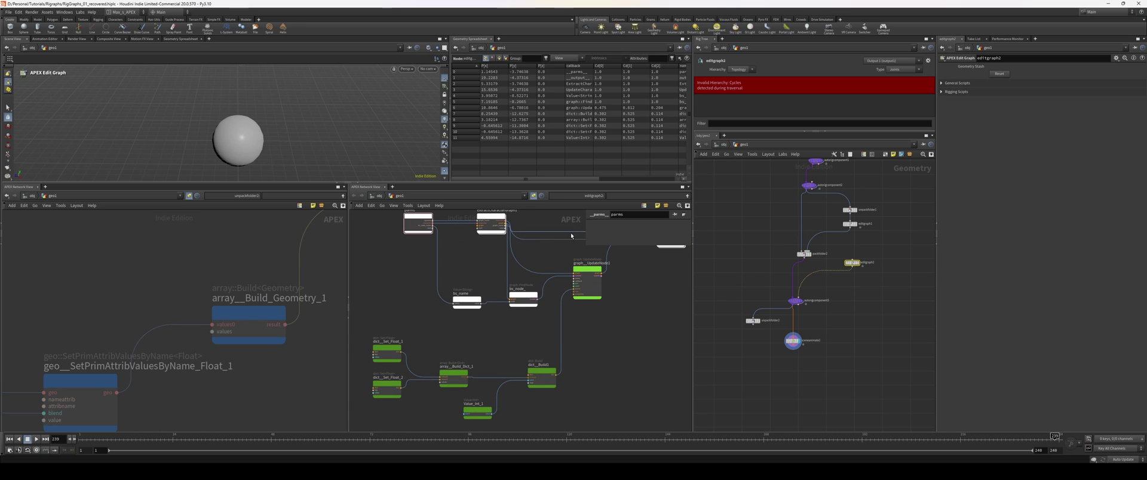
click(795, 346)
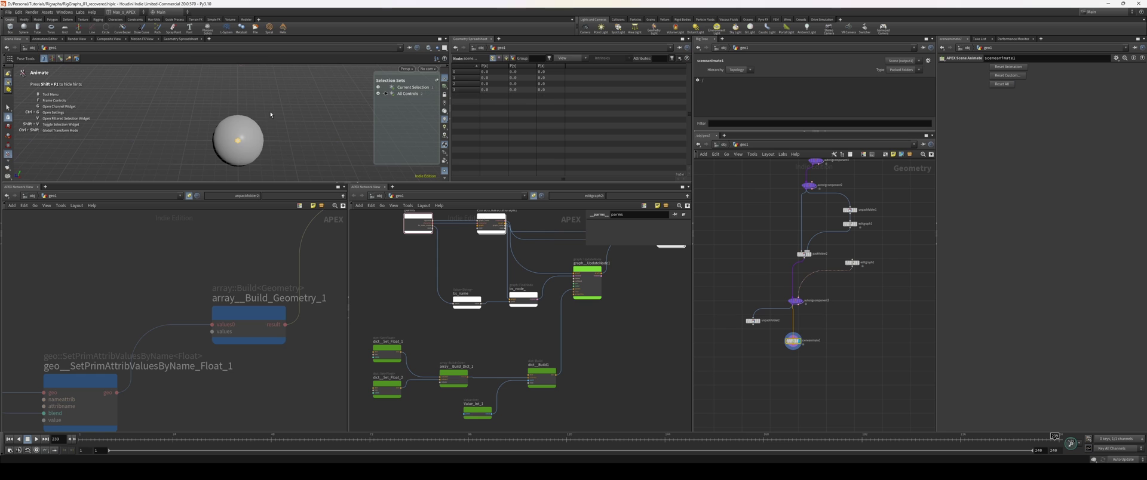
alt+drag(270, 115, 224, 59)
mouse_move(236, 132)
mouse_down()
mouse_move(266, 135)
mouse_move(227, 136)
mouse_move(246, 134)
mouse_up()
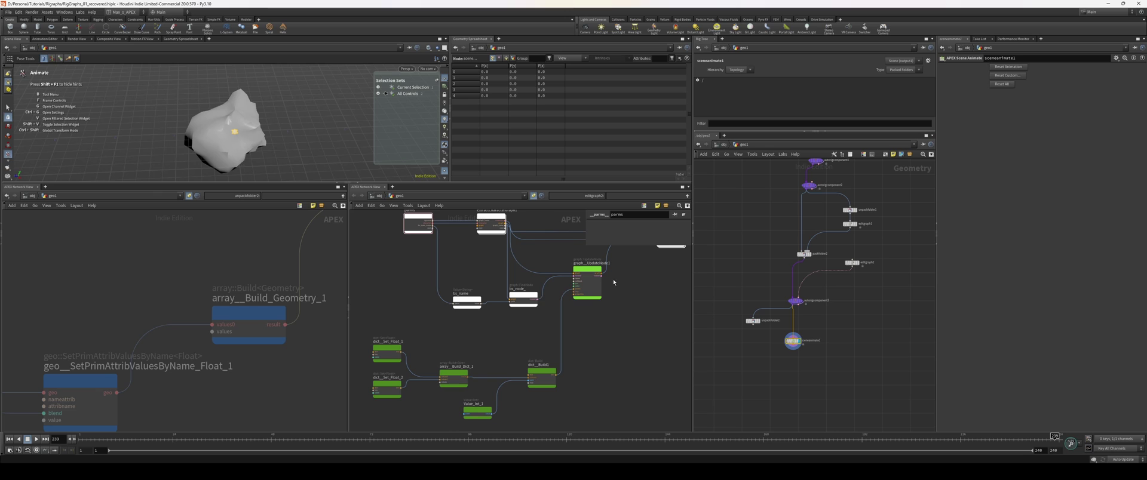
Rearrange the dict set, array build, dict build and Value_Int_1 nodes of editgraph2 into a tighter layout.
middle_drag(650, 332, 593, 333)
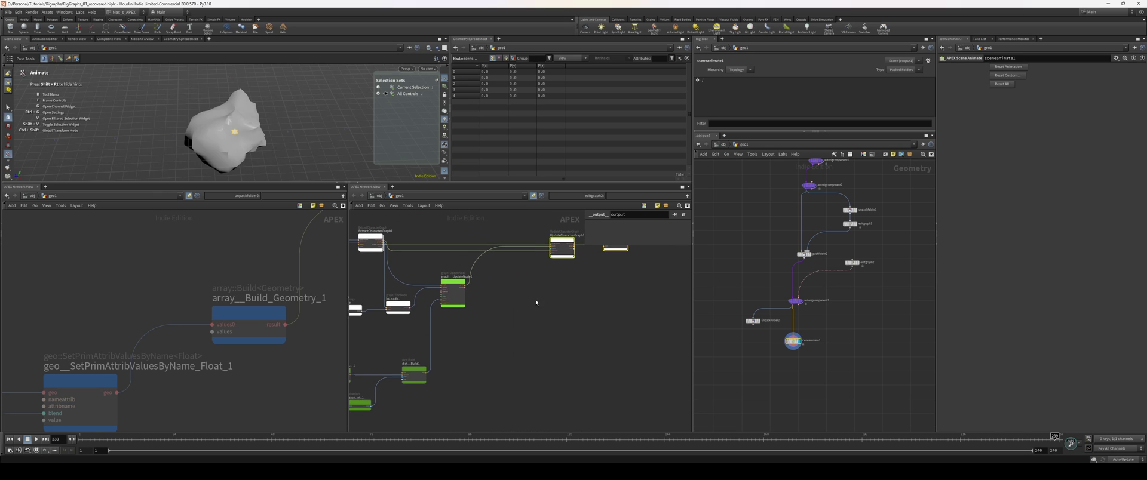
scroll(535, 302, up, 1)
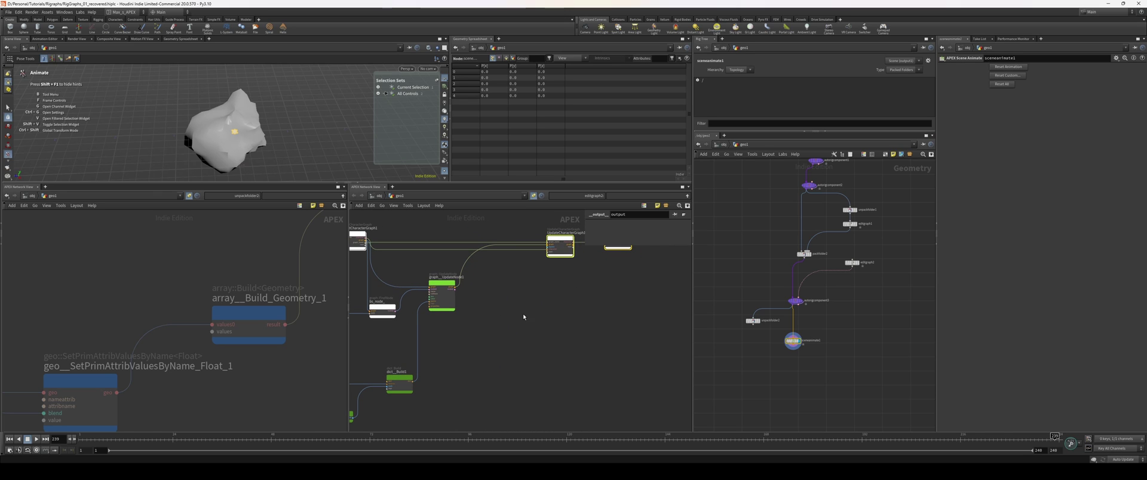
middle_drag(490, 344, 546, 334)
scroll(562, 331, down, 1)
click(572, 330)
middle_drag(385, 361, 478, 324)
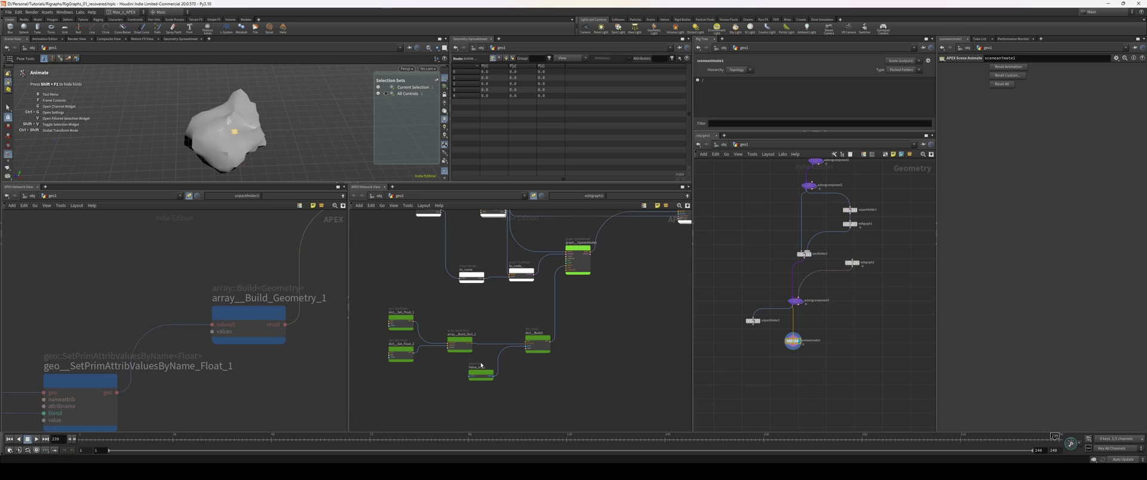
drag(480, 373, 493, 380)
drag(423, 297, 361, 374)
drag(415, 334, 468, 328)
middle_drag(570, 376, 512, 360)
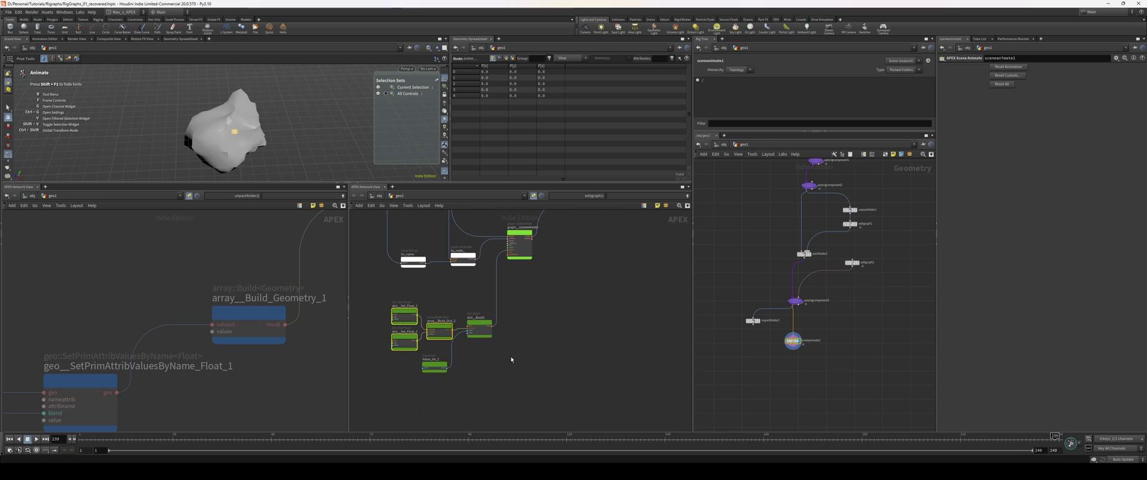
drag(439, 365, 445, 374)
middle_drag(544, 323, 458, 348)
scroll(508, 321, up, 1)
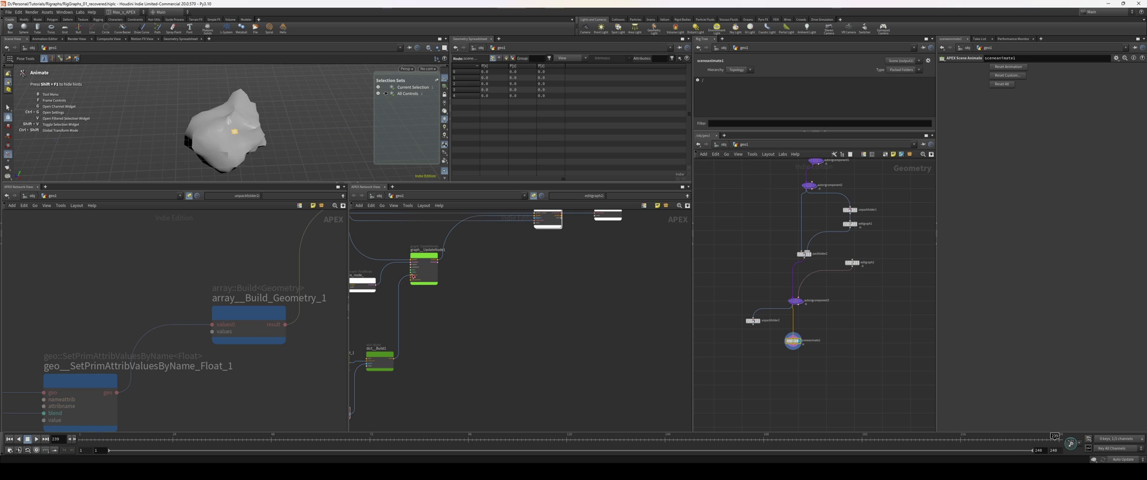
Enlarge the viewport pane and maximize the network view showing the graph of editgraph2.
drag(316, 183, 317, 270)
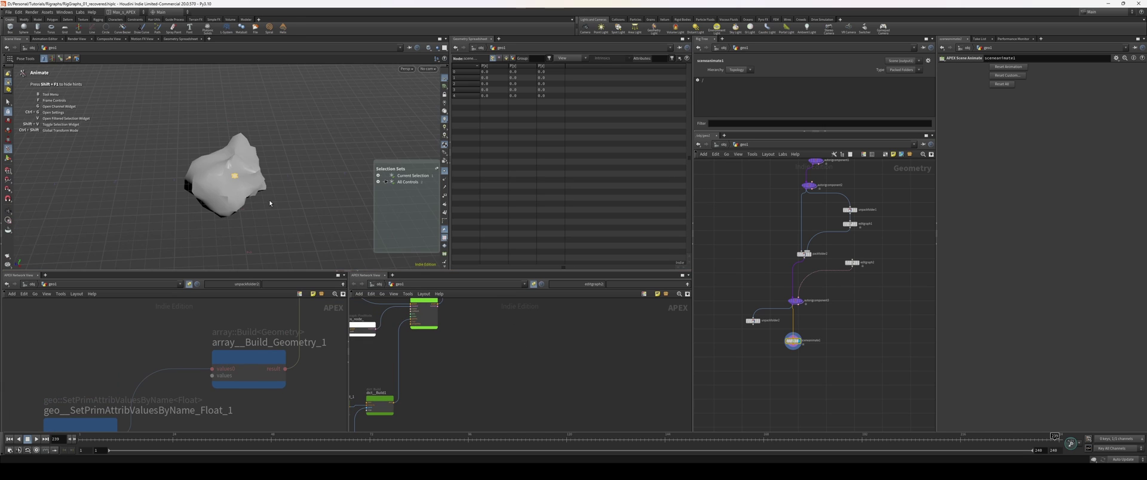
scroll(510, 340, down, 2)
middle_drag(510, 340, 488, 378)
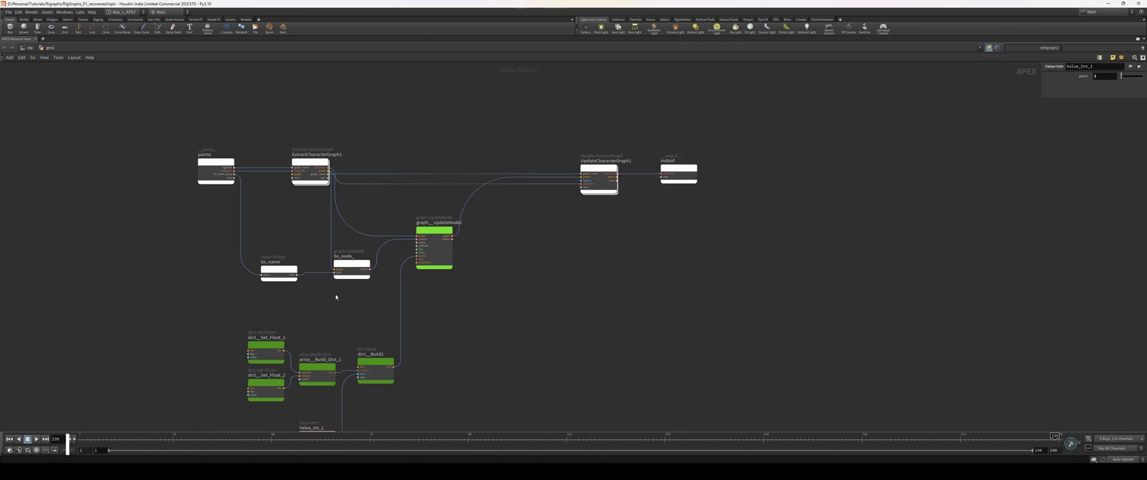
Duplicate the bs_name value node and feed the copy from a new parms output named AbstractCtrl.
middle_drag(266, 294, 346, 296)
scroll(346, 296, up, 2)
alt+drag(368, 262, 368, 315)
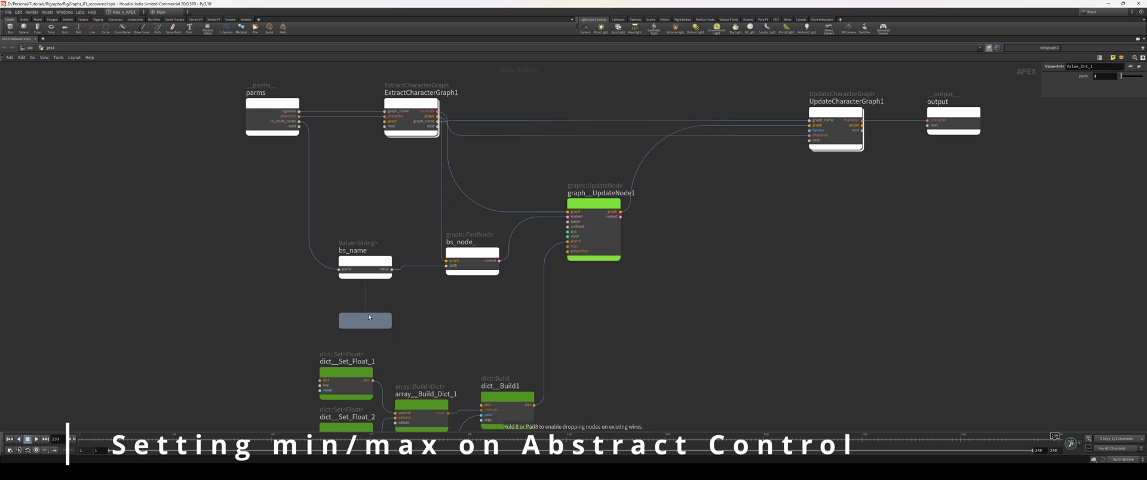
click(369, 318)
drag(293, 126, 297, 166)
text(A)
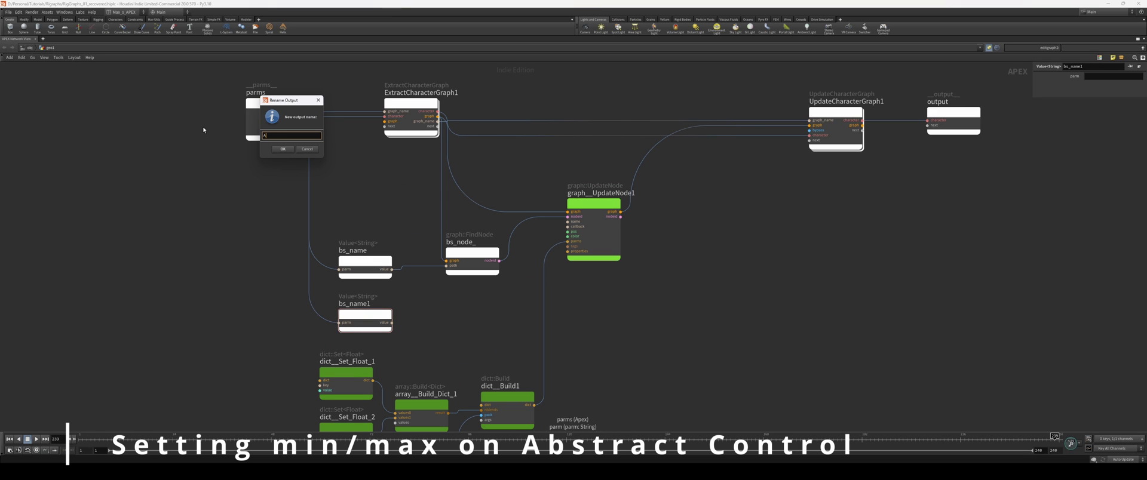
text(bstaact)
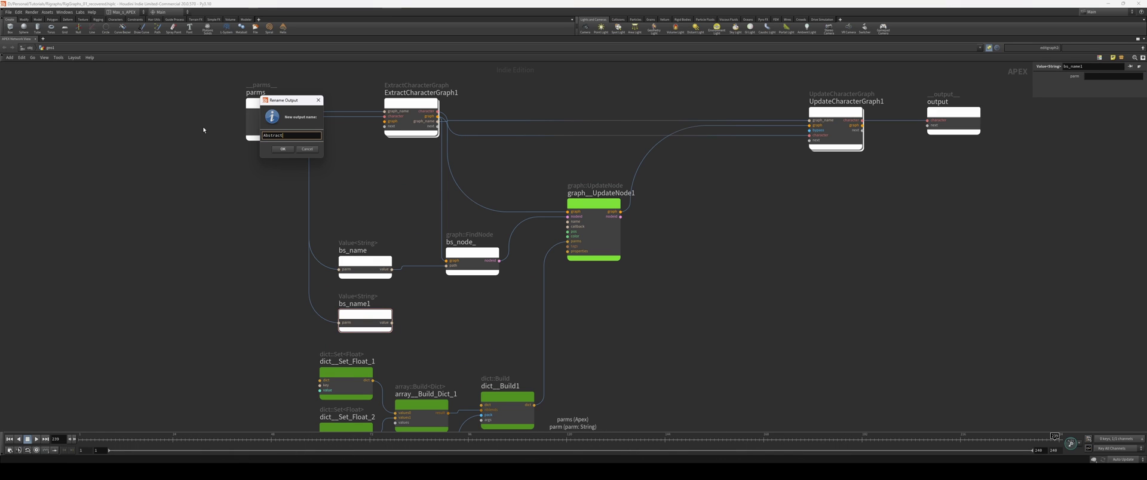
text(Ctrl)
key(Return)
Duplicate bs_node_ as abstract_ctrl, wiring bs_name1 to its path and the graph of ExtractCharacterGraph1 to its graph input.
alt+drag(470, 252, 465, 305)
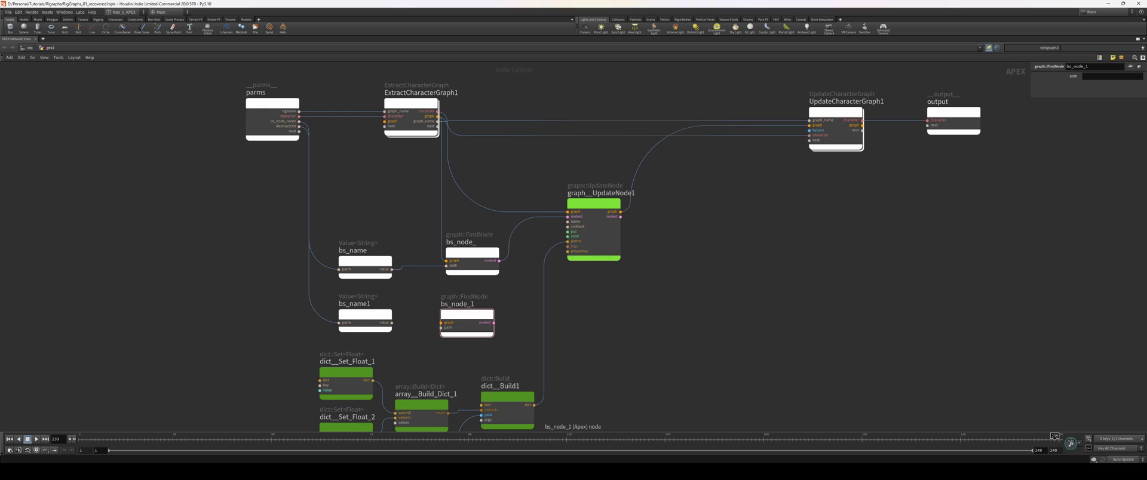
double_click(466, 304)
text(abstract_)
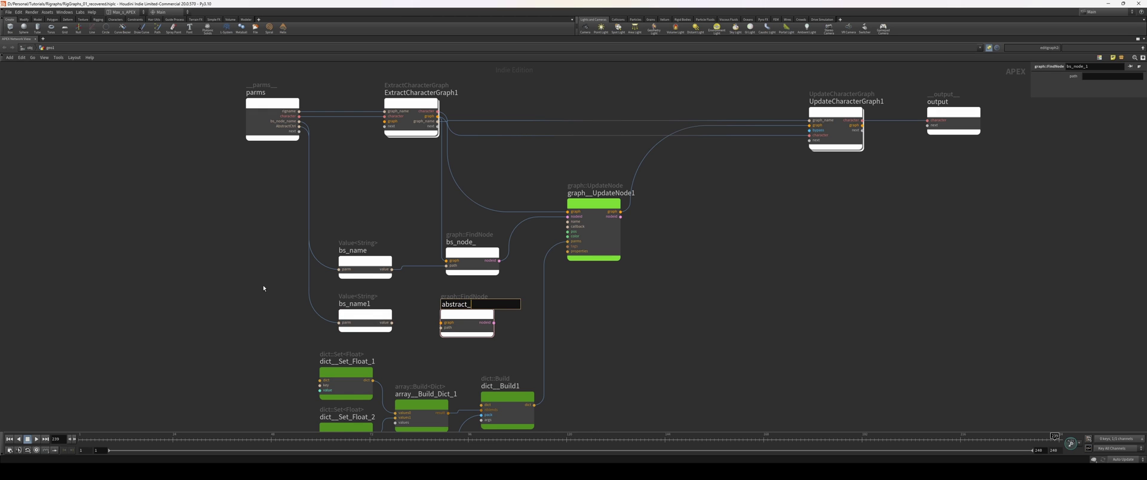
text(ctrl)
key(Return)
drag(392, 323, 441, 328)
drag(438, 117, 453, 308)
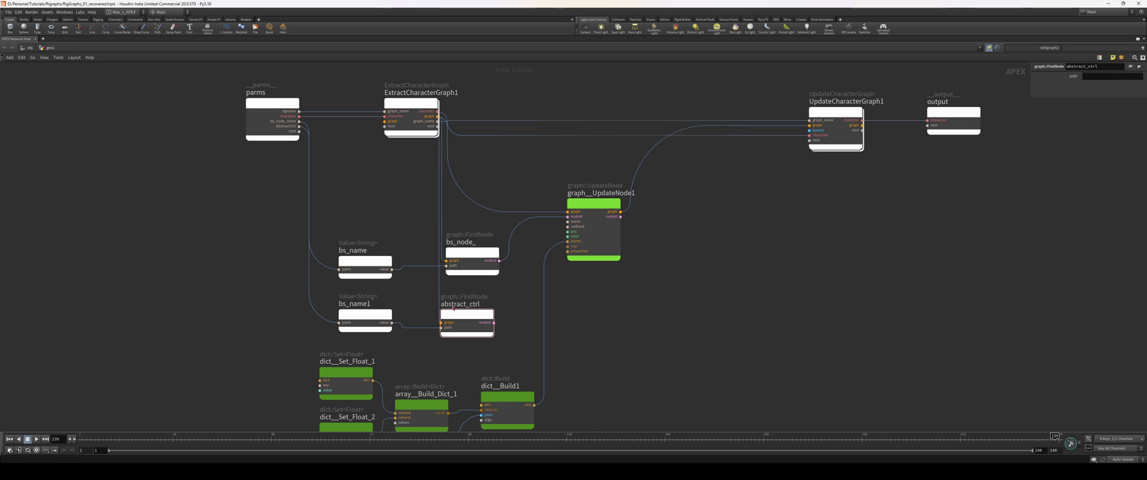
Move parms and ExtractCharacterGraph1 away from the find nodes, and add a graph::UpdateNode to the network.
drag(240, 73, 346, 134)
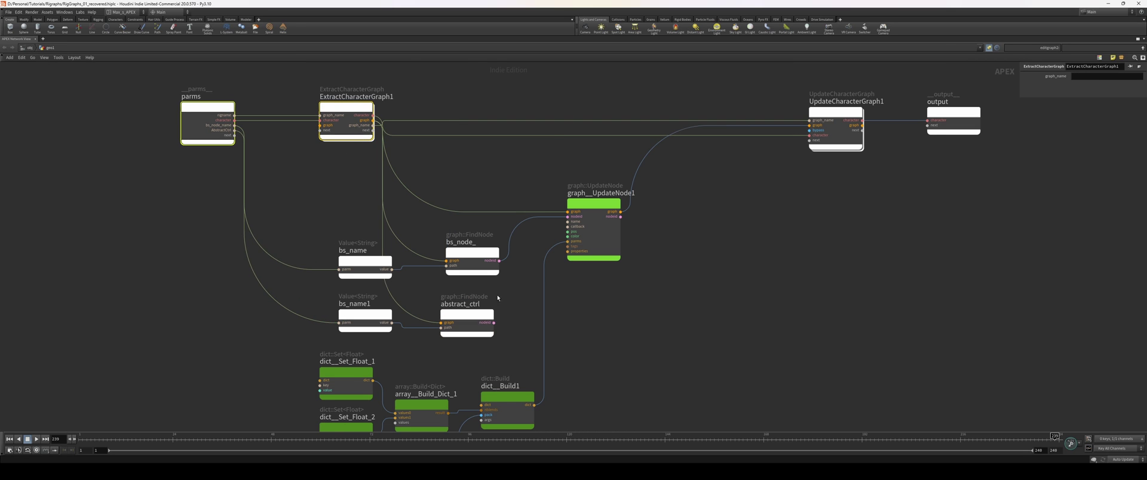
click(485, 315)
middle_drag(639, 334, 629, 331)
click(454, 301)
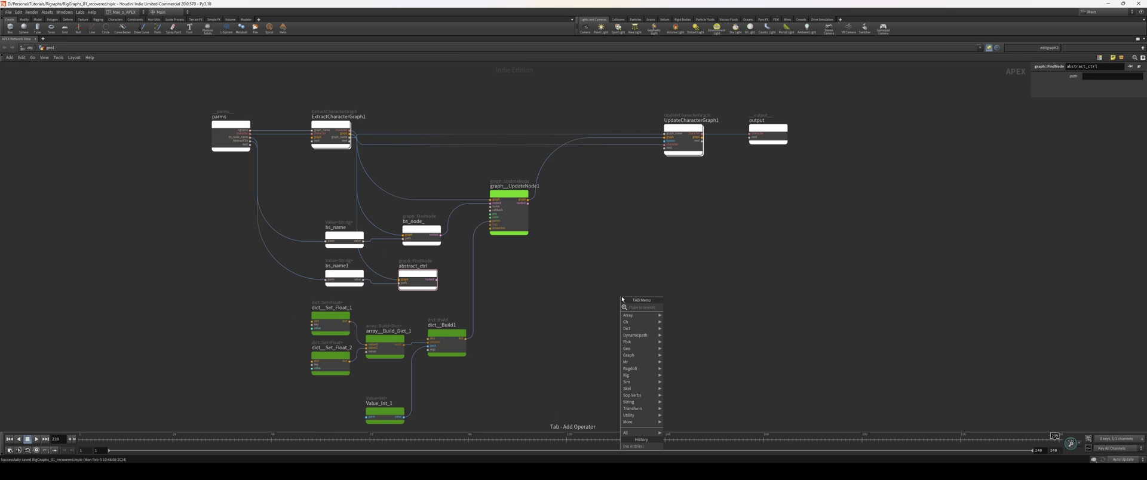
text(findp)
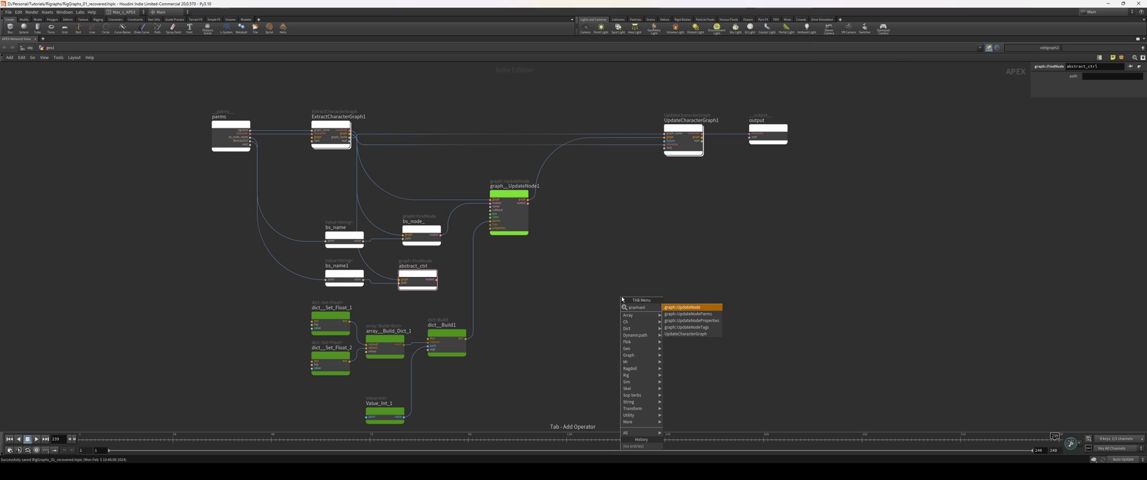
key(Return)
click(621, 285)
Reposition the new graph::UpdateNode and rename it abstract_ctrl_props.
scroll(556, 272, up, 3)
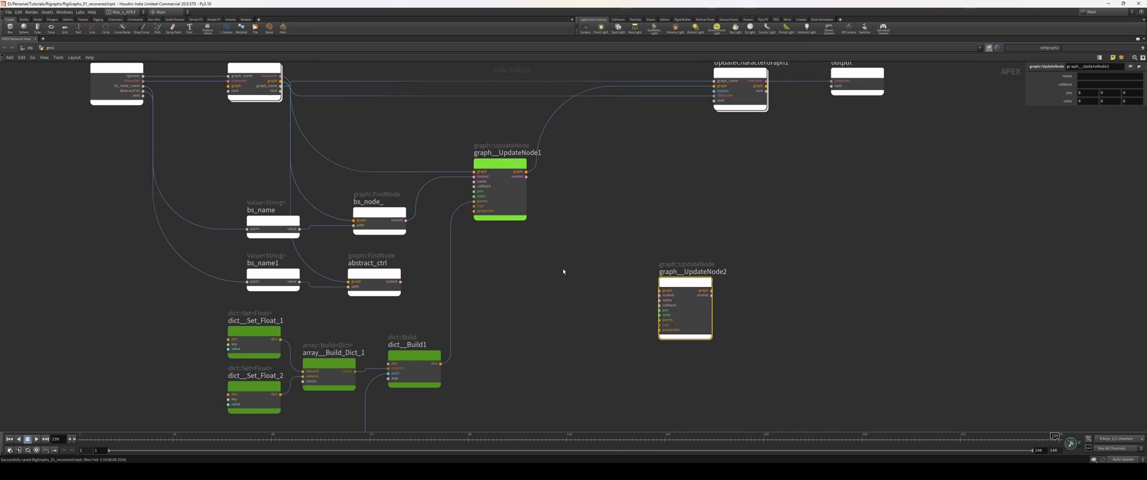
middle_drag(563, 272, 514, 288)
drag(634, 299, 630, 287)
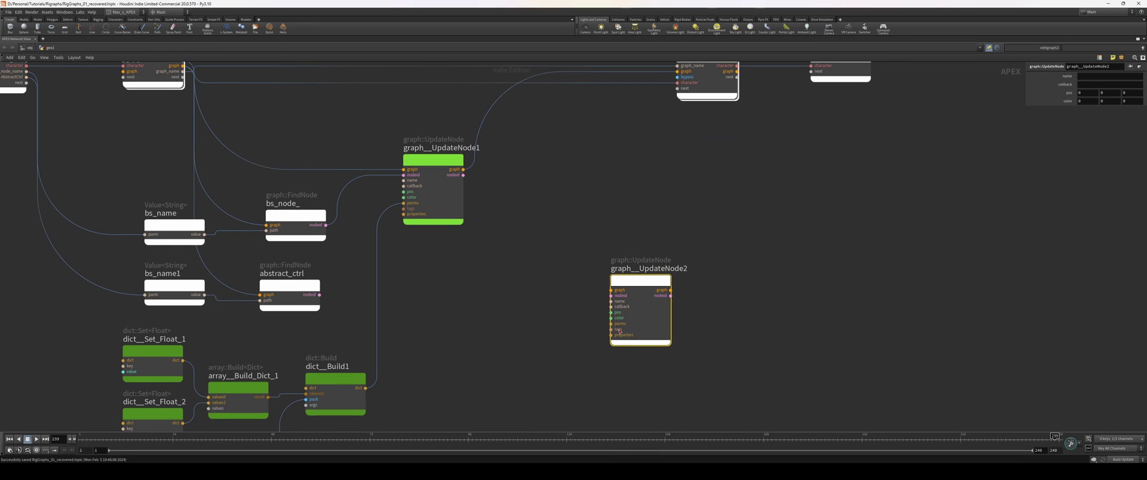
scroll(568, 323, up, 3)
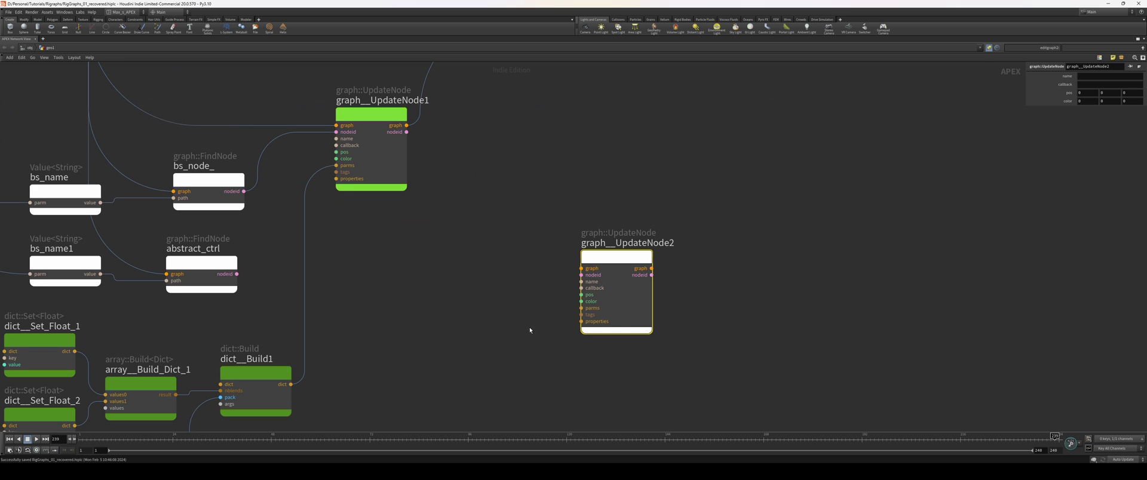
middle_drag(530, 328, 519, 314)
middle_drag(591, 309, 582, 324)
drag(591, 258, 597, 248)
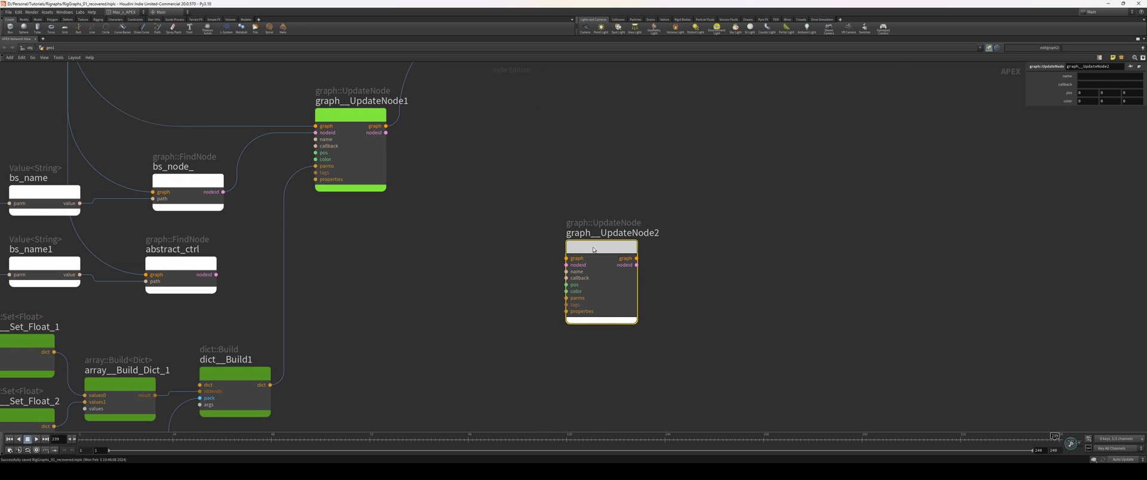
click(656, 234)
drag(661, 233, 335, 216)
text(abstract_ctrl_props)
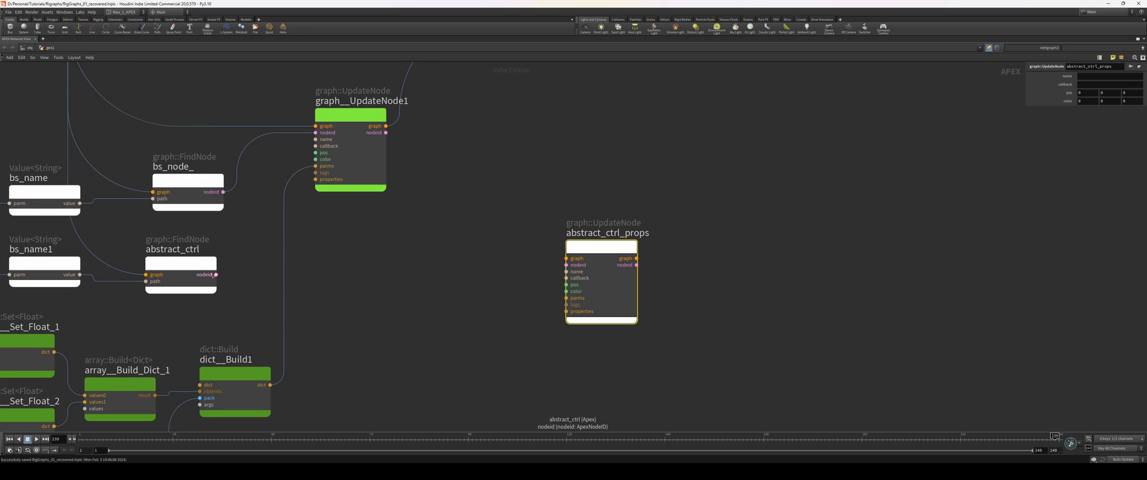
Wire abstract_ctrl's nodeid into abstract_ctrl_props and route the graph from graph__UpdateNode1 through it to UpdateCharacterGraph1.
drag(216, 275, 565, 266)
click(519, 259)
middle_drag(519, 260, 535, 328)
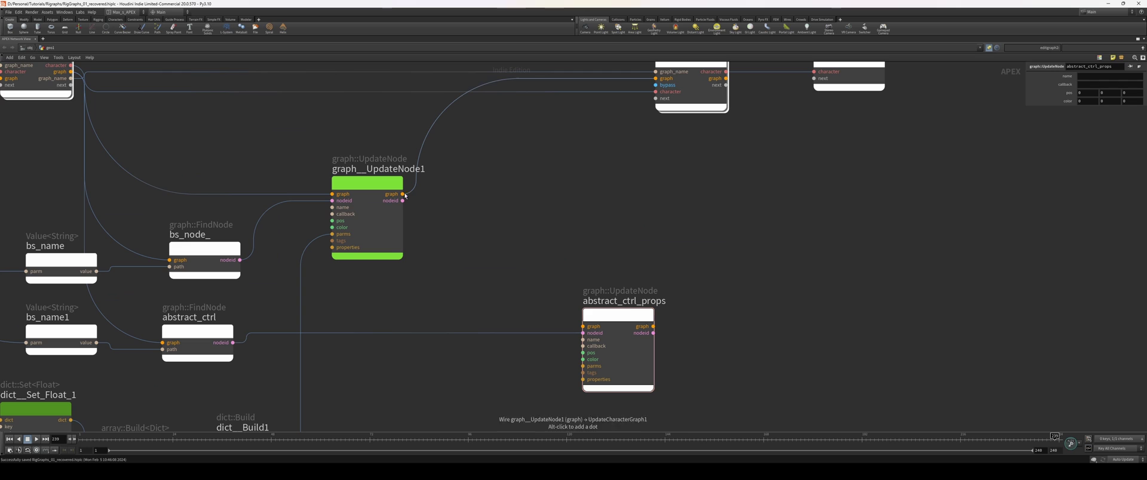
drag(403, 194, 586, 316)
drag(653, 327, 644, 92)
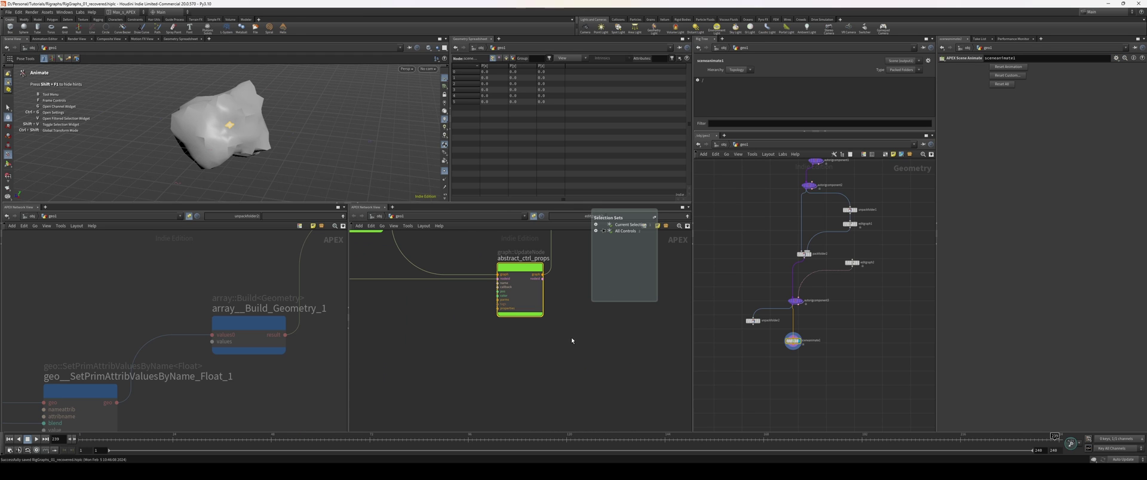
Display the unpack folder node and inspect the parms and properties of blend_ctrl in the geometry spreadsheet.
click(572, 341)
click(366, 118)
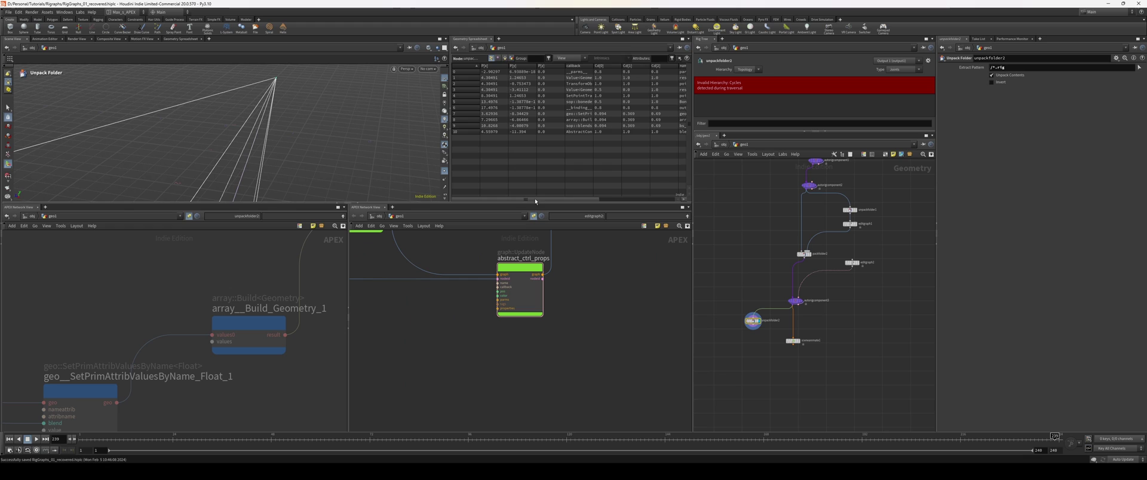
drag(535, 200, 622, 199)
click(586, 132)
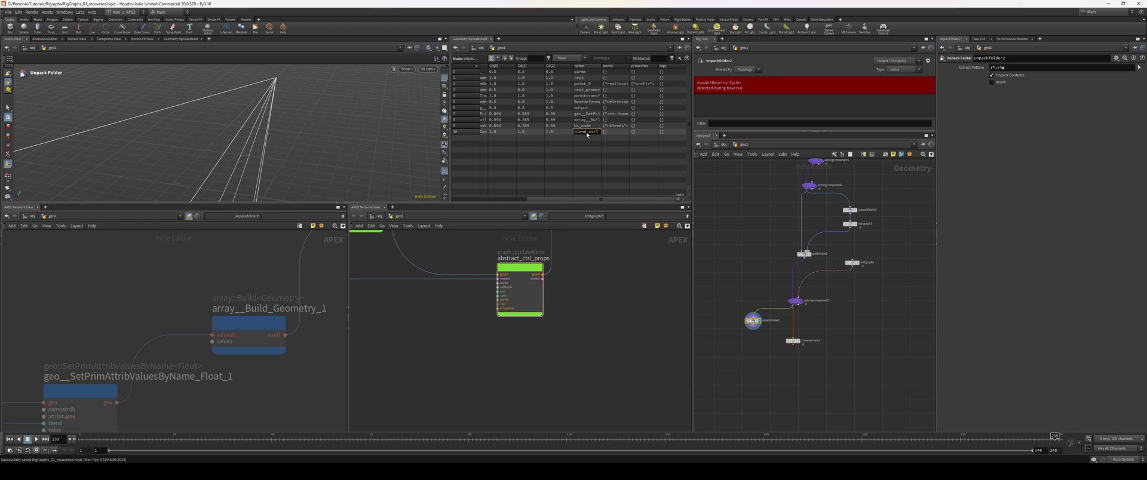
drag(657, 66, 741, 65)
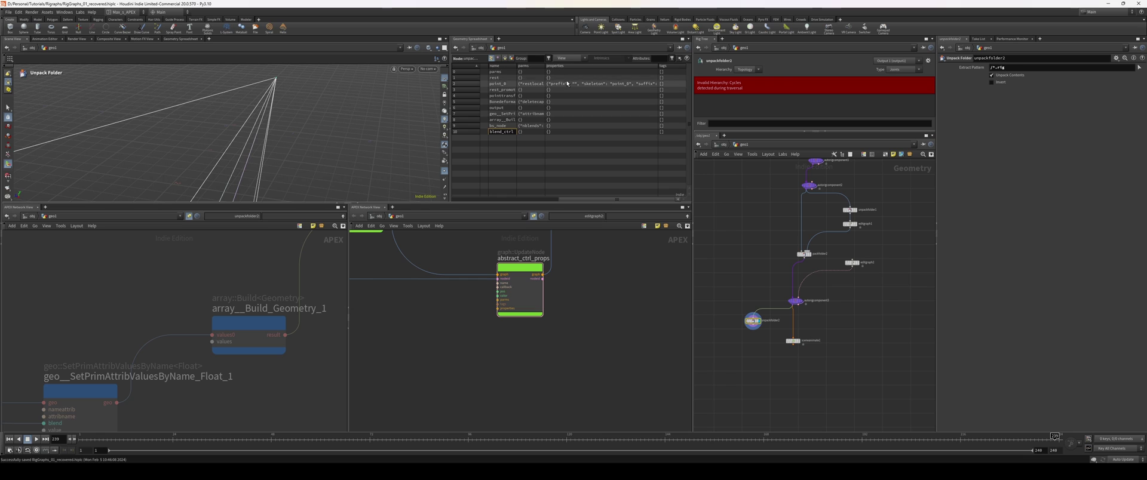
Add a dict::Build node below abstract_ctrl_props and duplicate it to form a column of three.
middle_drag(440, 375, 467, 353)
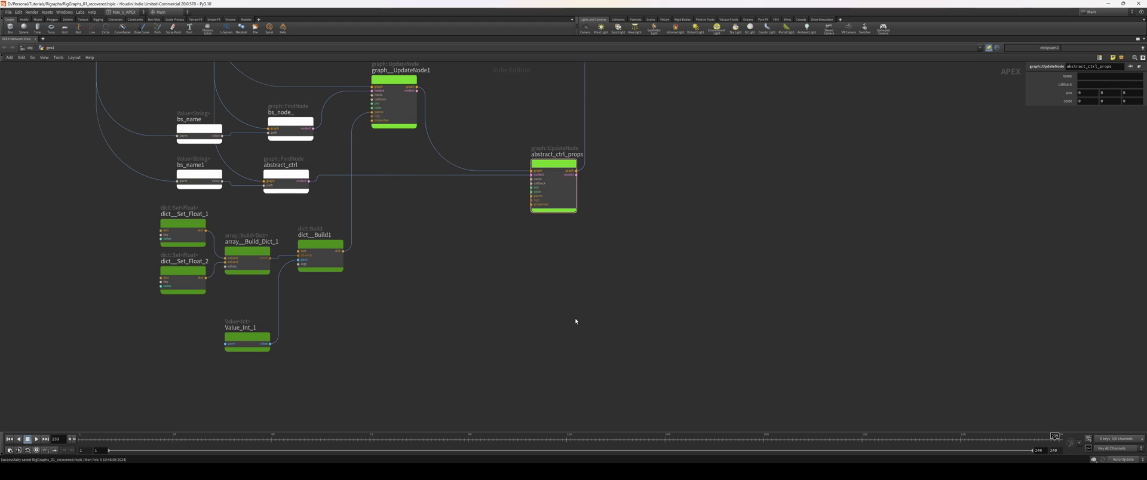
middle_drag(575, 319, 548, 346)
mouse_move(610, 244)
mouse_down()
mouse_move(540, 198)
mouse_move(567, 198)
mouse_up()
mouse_move(511, 299)
middle_down()
mouse_move(523, 293)
mouse_move(498, 311)
middle_up()
scroll(505, 319, up, 3)
key(Tab)
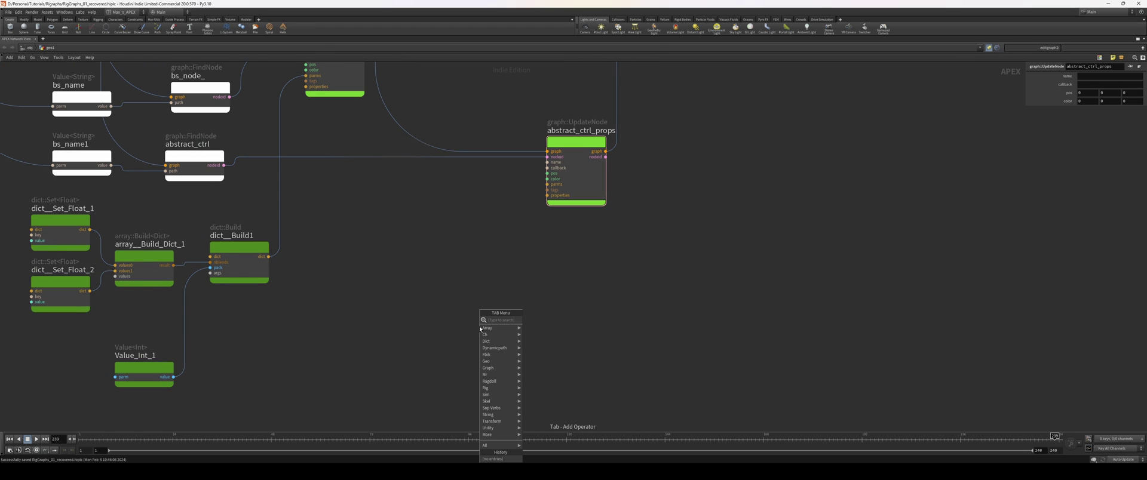
text(dict bu)
key(Return)
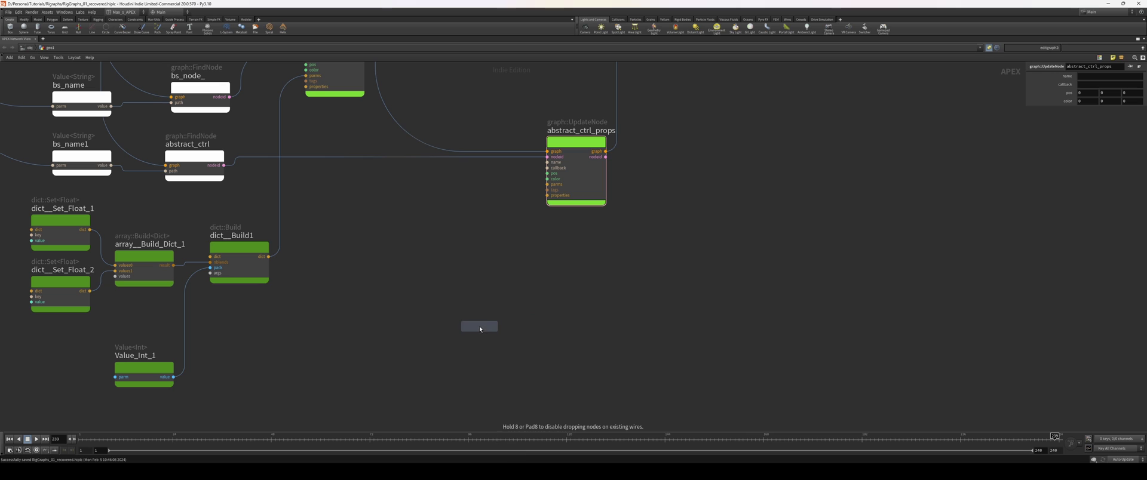
click(480, 329)
drag(484, 328, 494, 233)
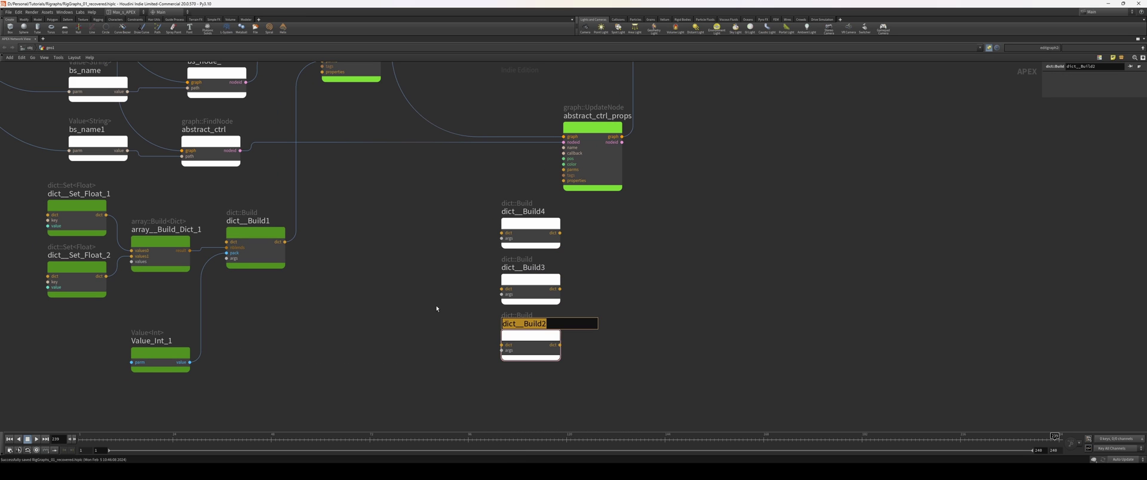
Rename the lowest dict::Build node in the column absract_parms.
text(absract_p)
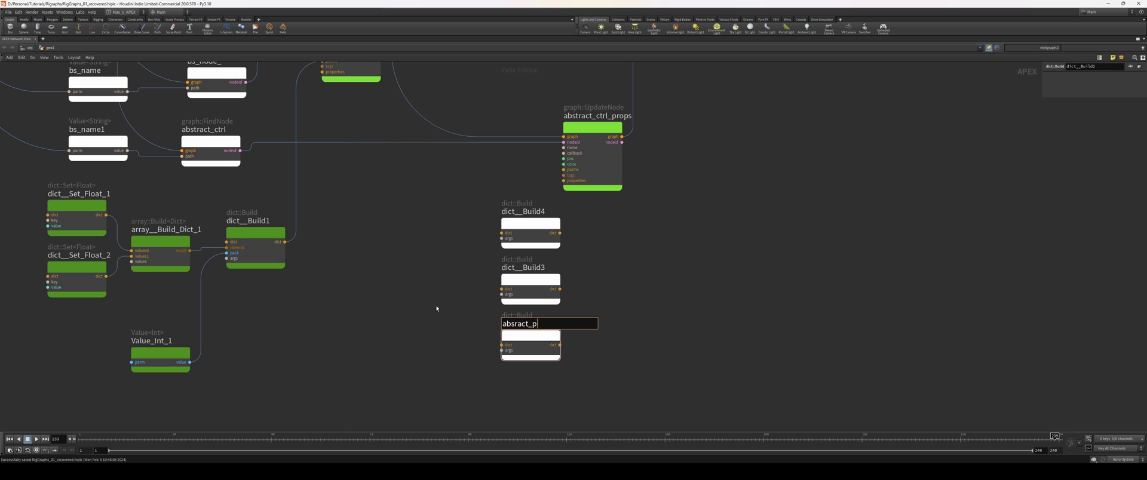
text(arms)
key(Return)
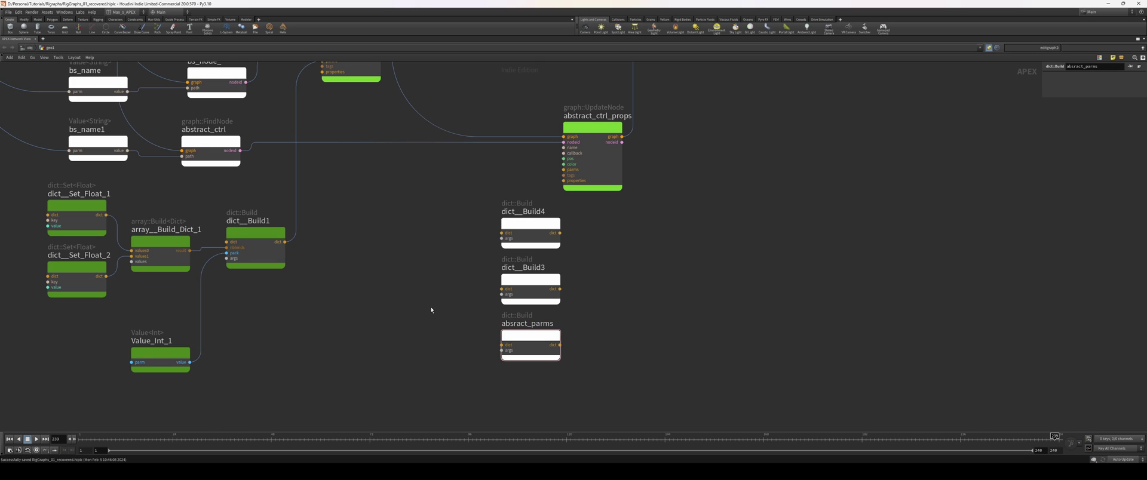
Rename the middle dict::Build node in the column parms1 and the upper one control.
double_click(522, 267)
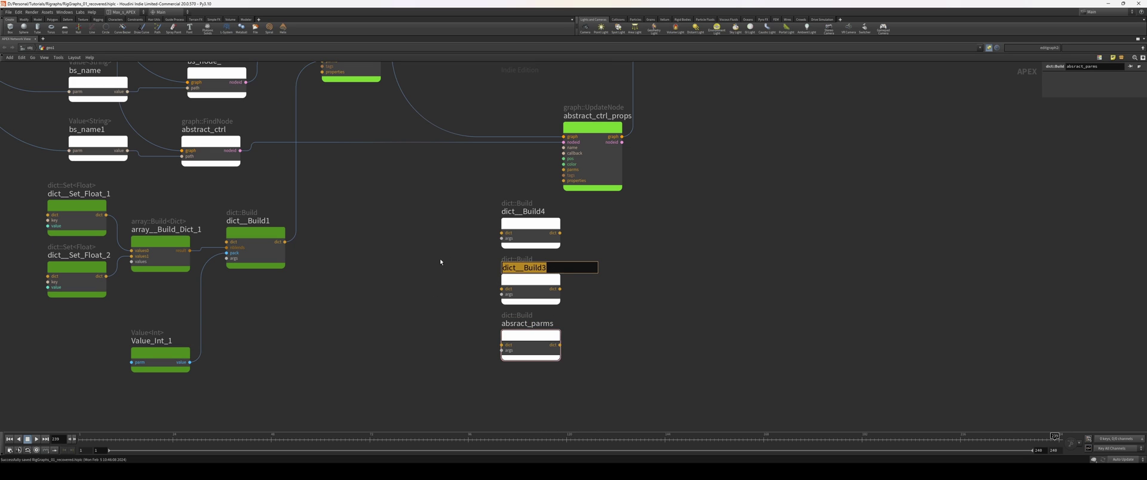
text(parms)
key(Return)
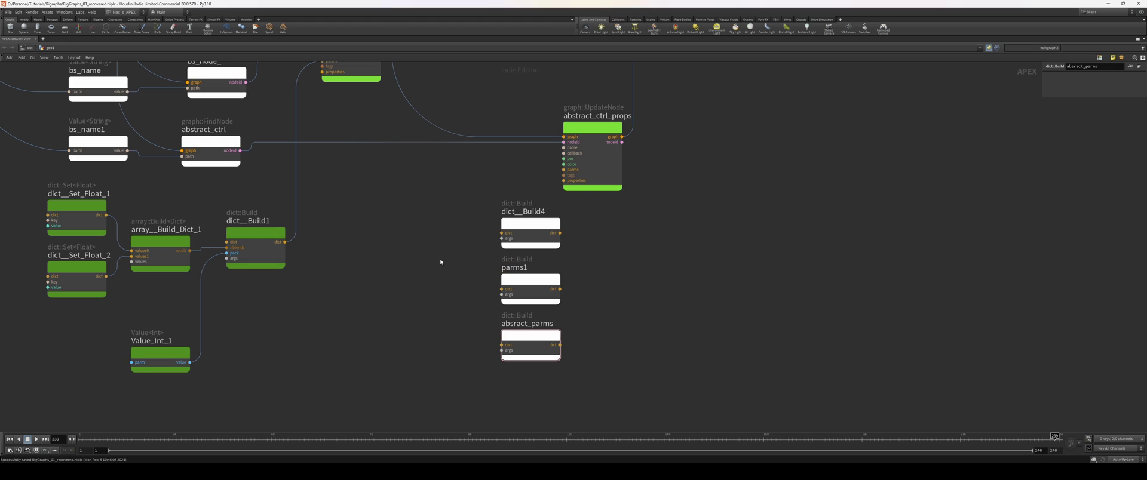
click(522, 212)
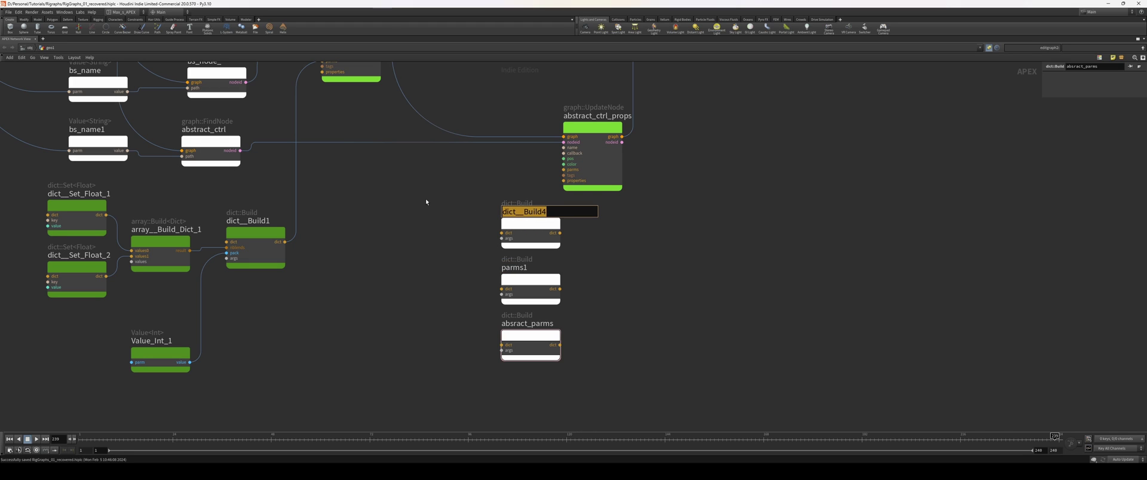
text(control)
key(Return)
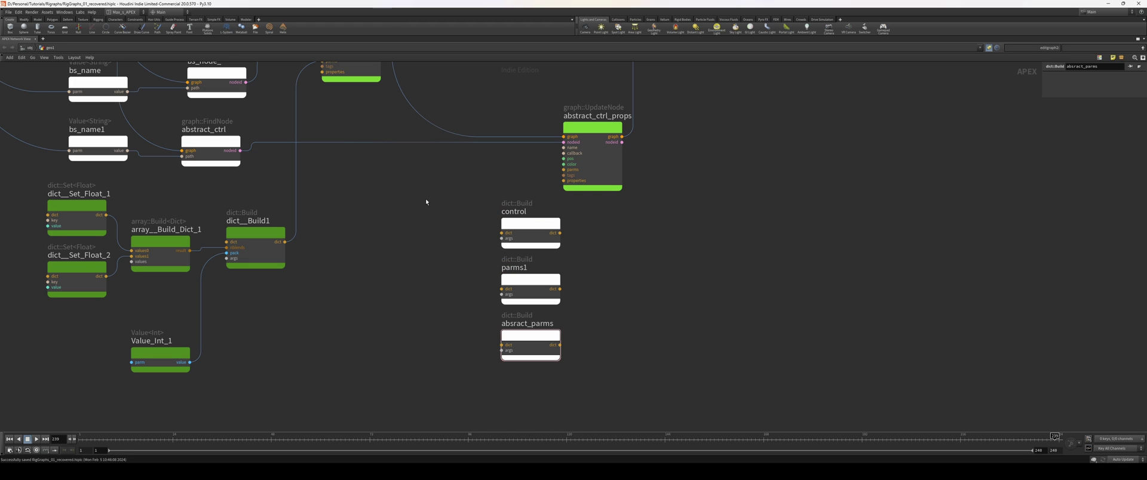
Wire the dict output of absract_parms into parms1's args and name the new input parms.
drag(554, 337, 501, 295)
ctrl+click(502, 294)
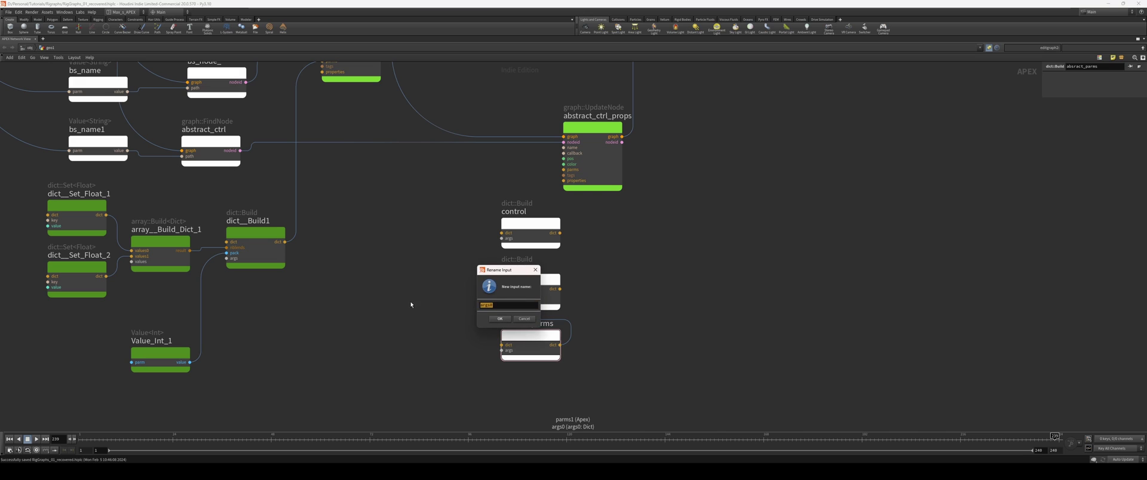
text(parms)
key(Return)
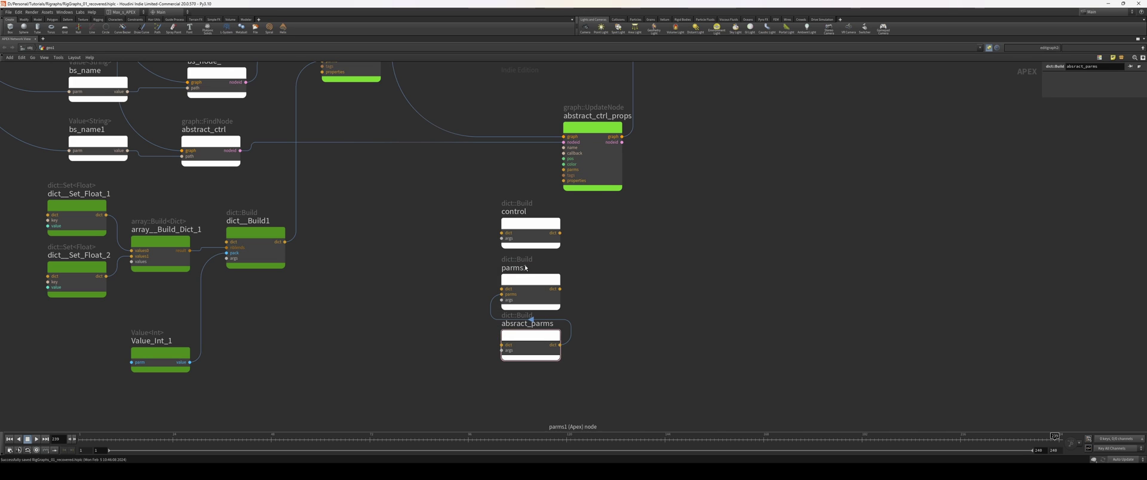
Wire parms1 into the control node as an input named control, and connect control's output to the properties of abstract_ctrl_props.
drag(561, 290, 491, 247)
ctrl+click(502, 238)
text(control)
key(Return)
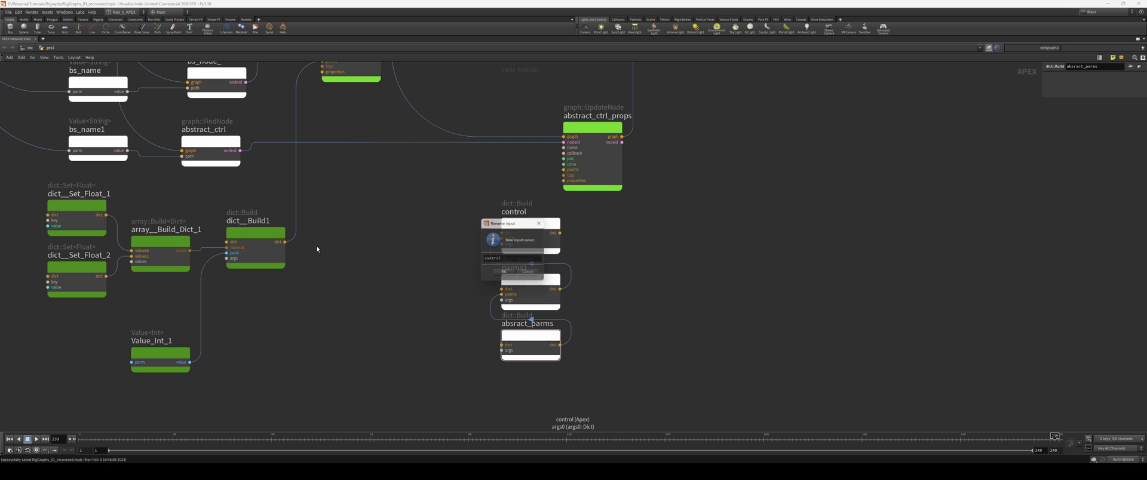
middle_drag(598, 227, 596, 240)
drag(558, 246, 561, 193)
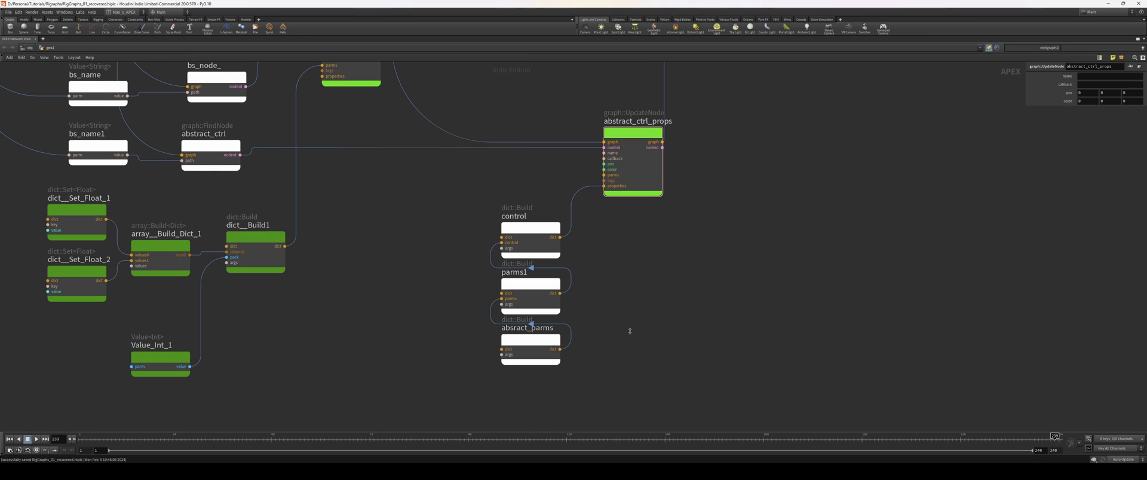
Set the autorig component's abstract control parameter to blend_ctrl and inspect blend_ctrl's properties on the displayed unpack folder node.
drag(773, 262, 859, 286)
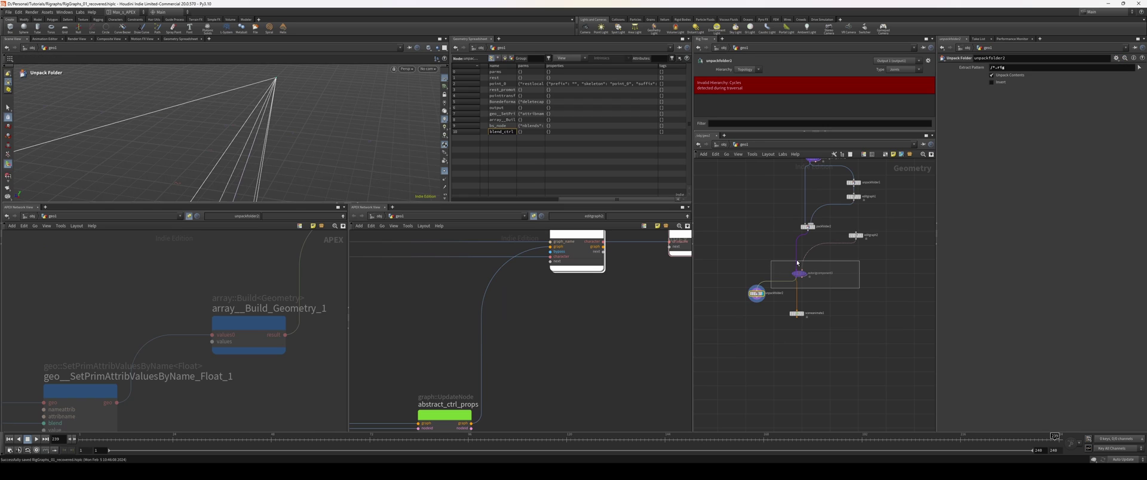
click(1141, 109)
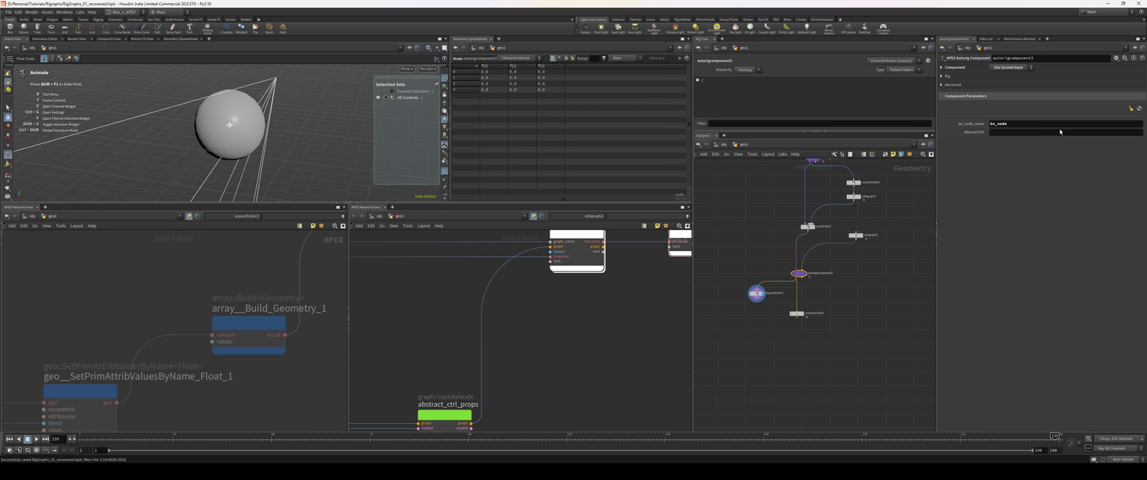
middle_drag(149, 417, 229, 228)
click(1038, 132)
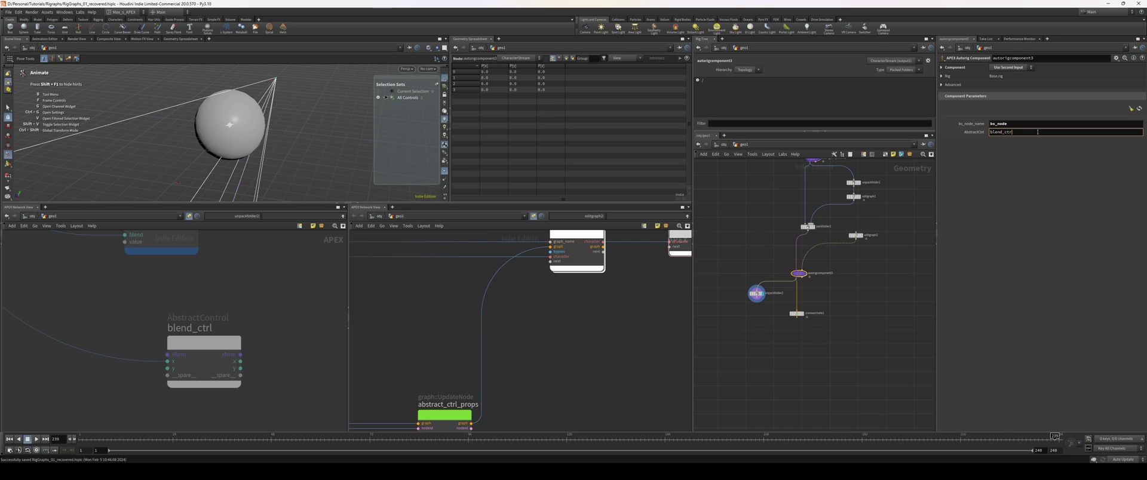
click(756, 294)
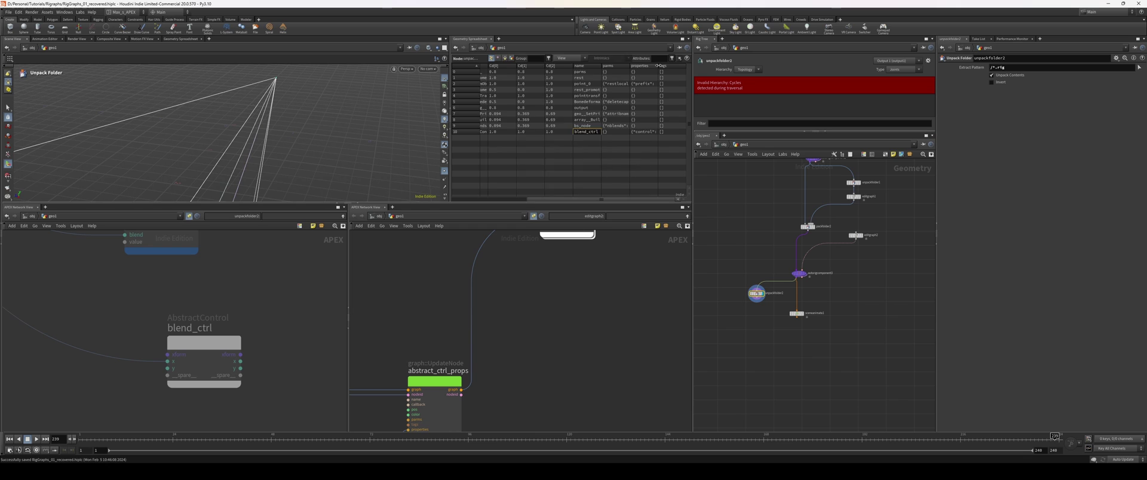
drag(658, 66, 737, 71)
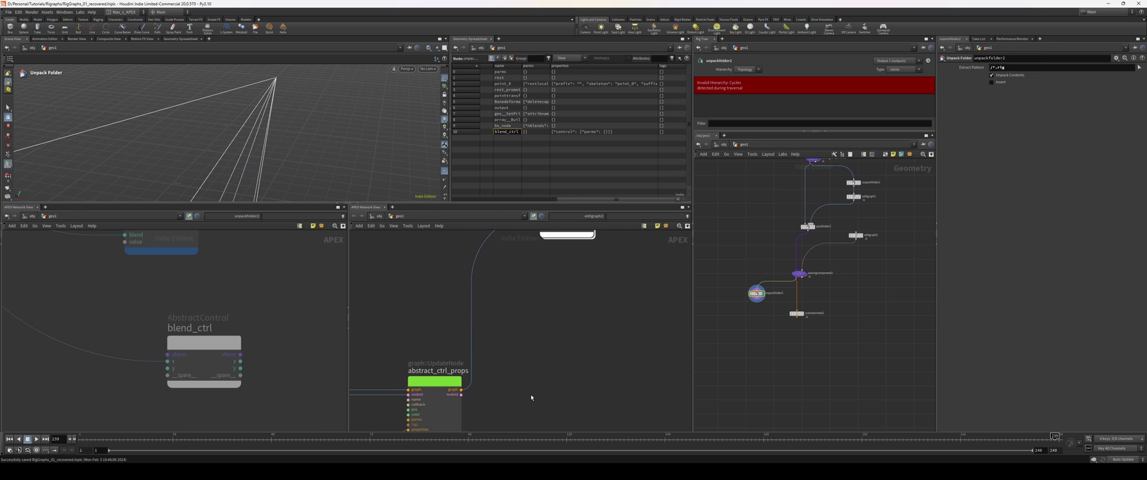
Add a Value<Float> node named x_min beside absract_parms and duplicate it below as x_max.
key(Tab)
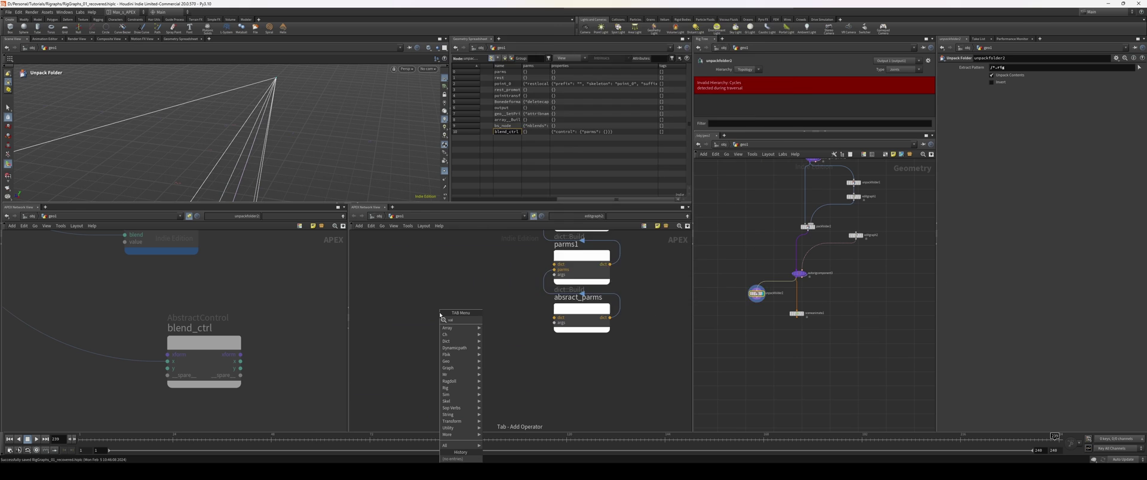
text(valuefloat)
key(Return)
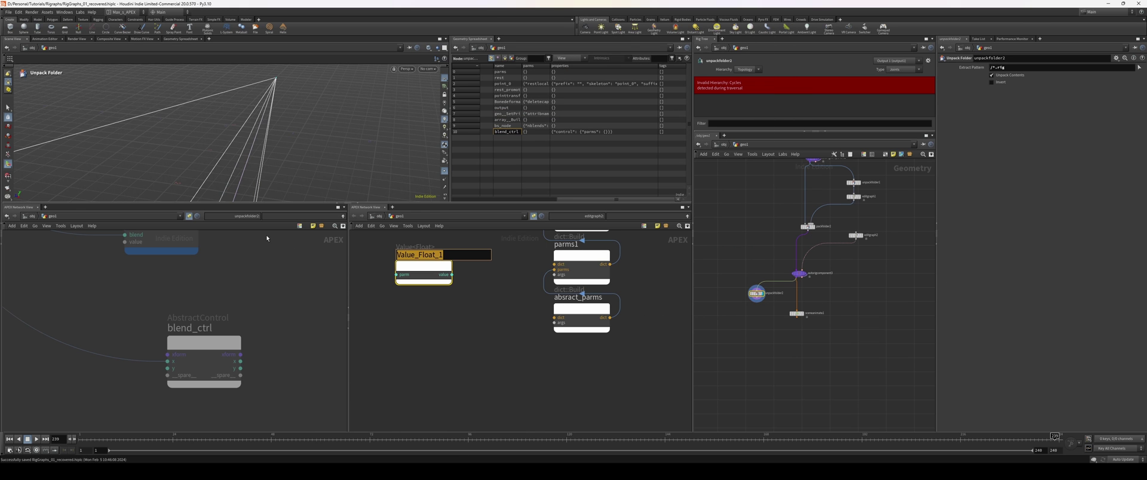
text(x_min)
key(Return)
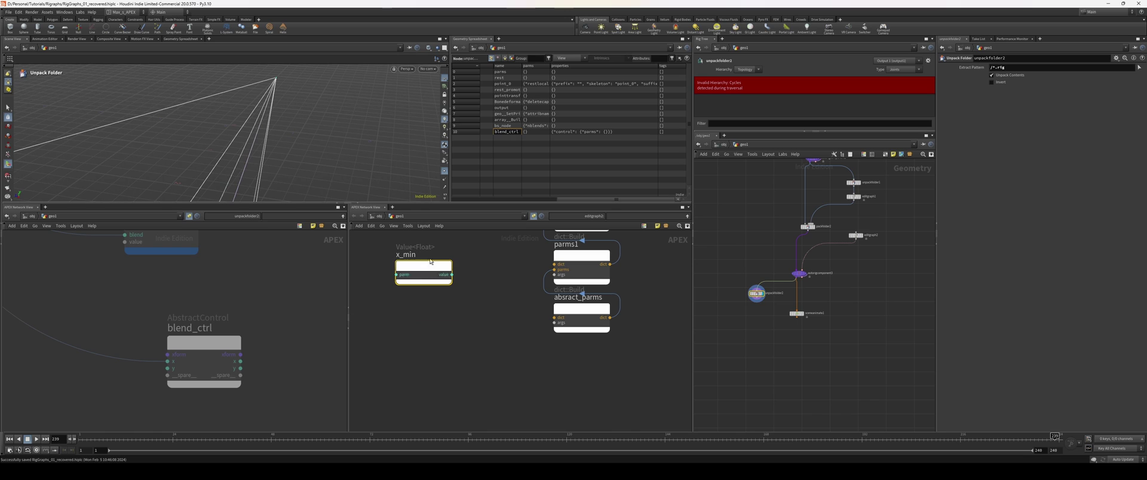
alt+drag(420, 266, 420, 319)
click(407, 308)
text(x_m)
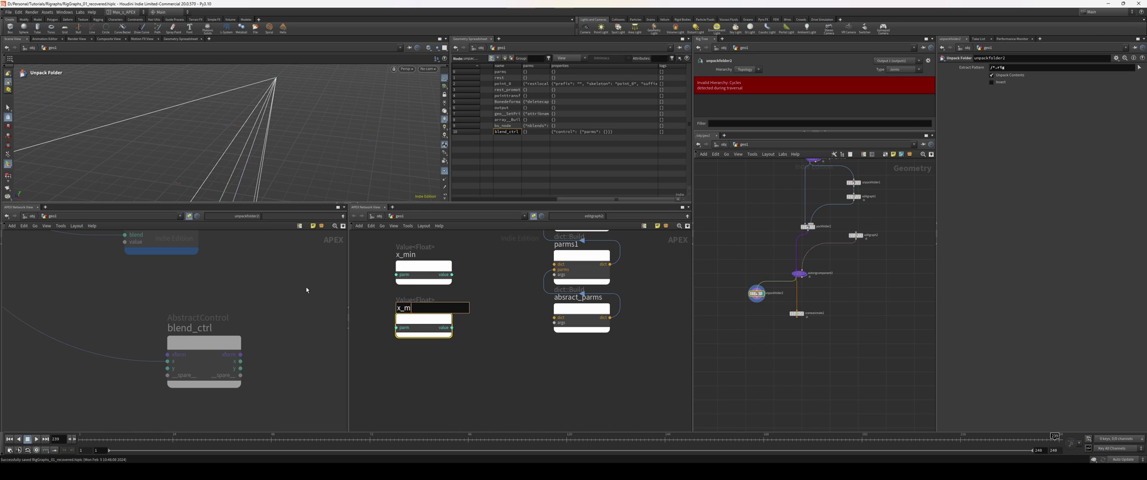
text(ax)
key(Return)
Wire x_min and x_max into absract_parms and name the new inputs x_min and x_max.
click(477, 283)
drag(452, 274, 452, 328)
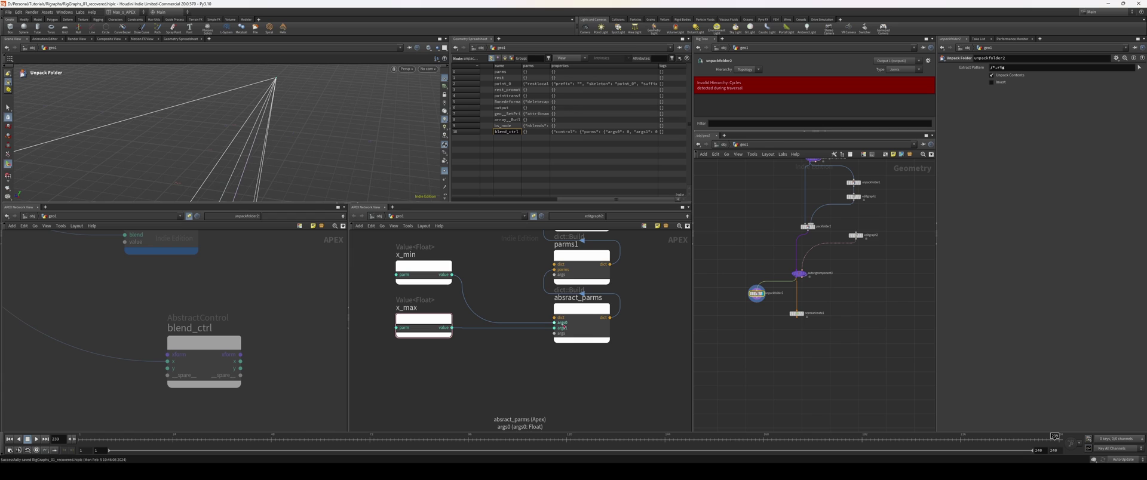
double_click(563, 323)
text(x_min)
key(Return)
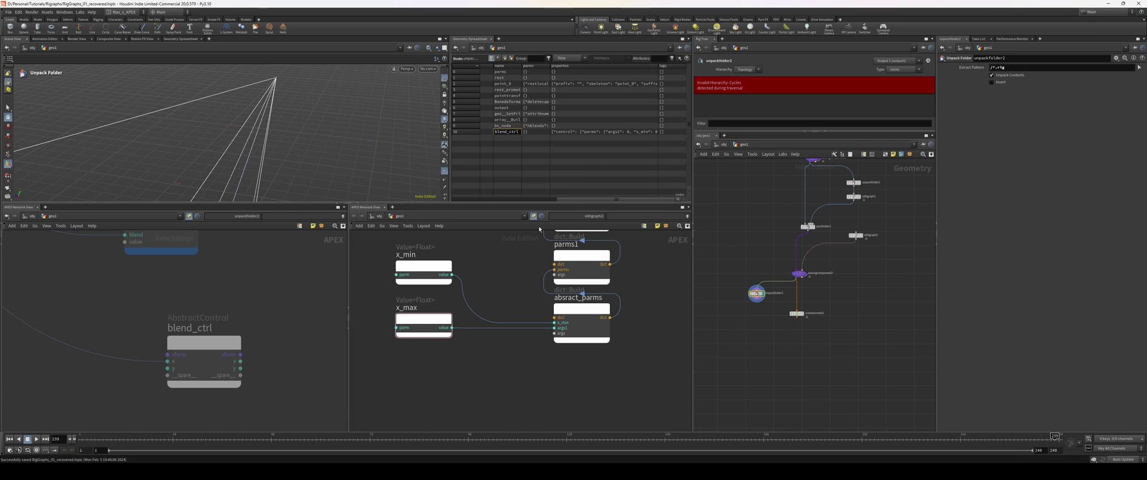
double_click(562, 328)
text(x_)
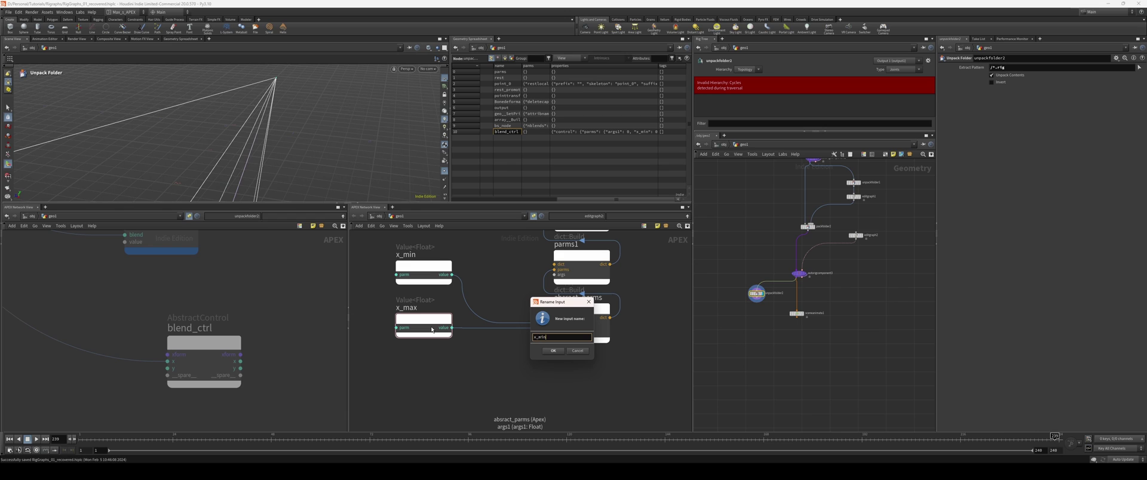
text(max)
key(Return)
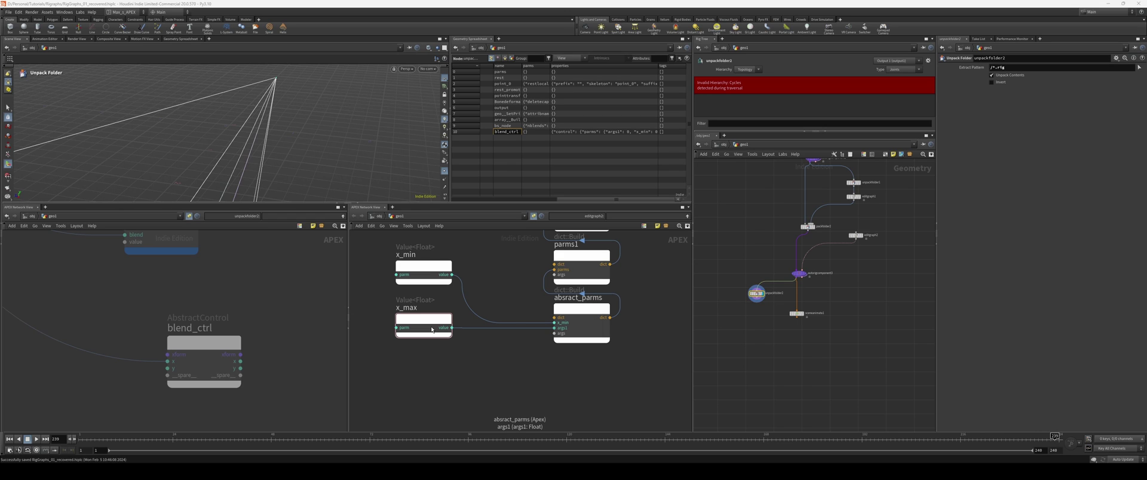
Set x_max's value to 1 and colour the two float nodes and the three dict::Build nodes green.
click(444, 323)
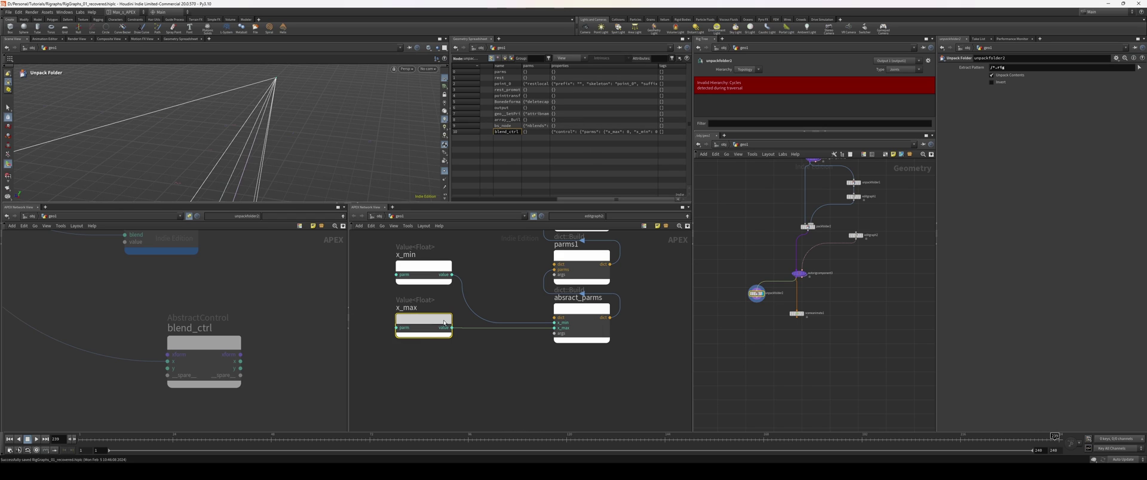
key(p)
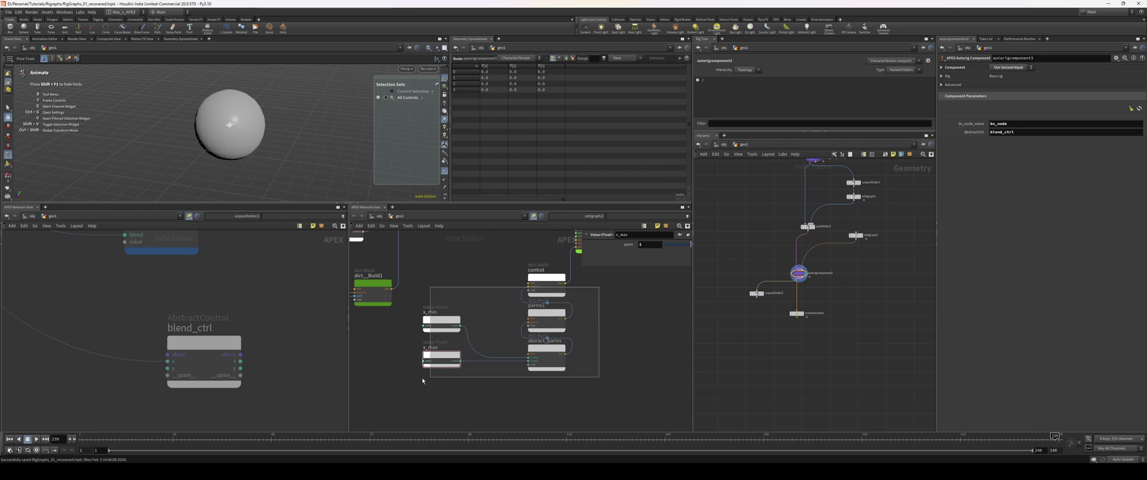
drag(422, 378, 422, 378)
key(c)
click(645, 403)
key(c)
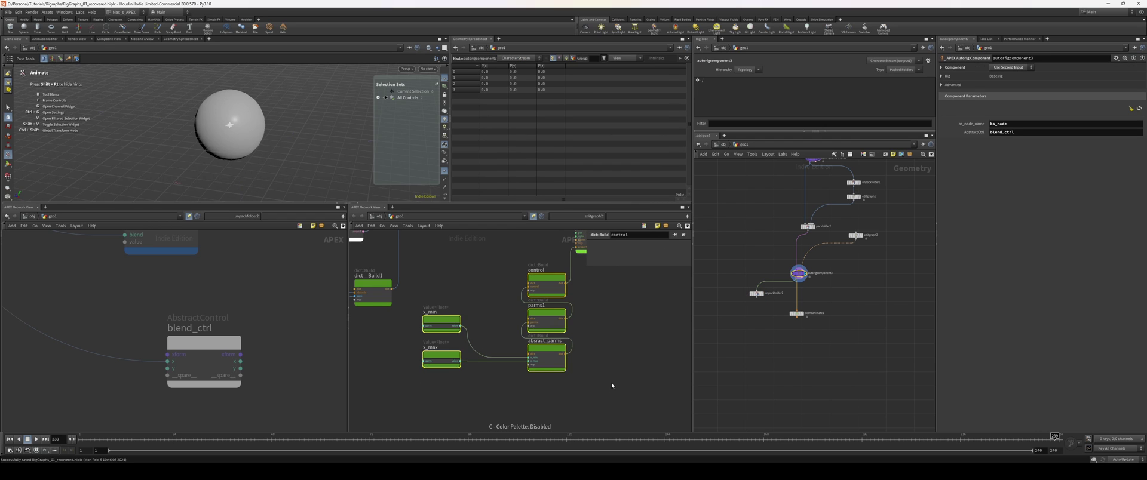
click(611, 383)
key(p)
Display the scene animate node and test the blend control by moving it in the viewport.
drag(842, 336, 769, 298)
click(803, 314)
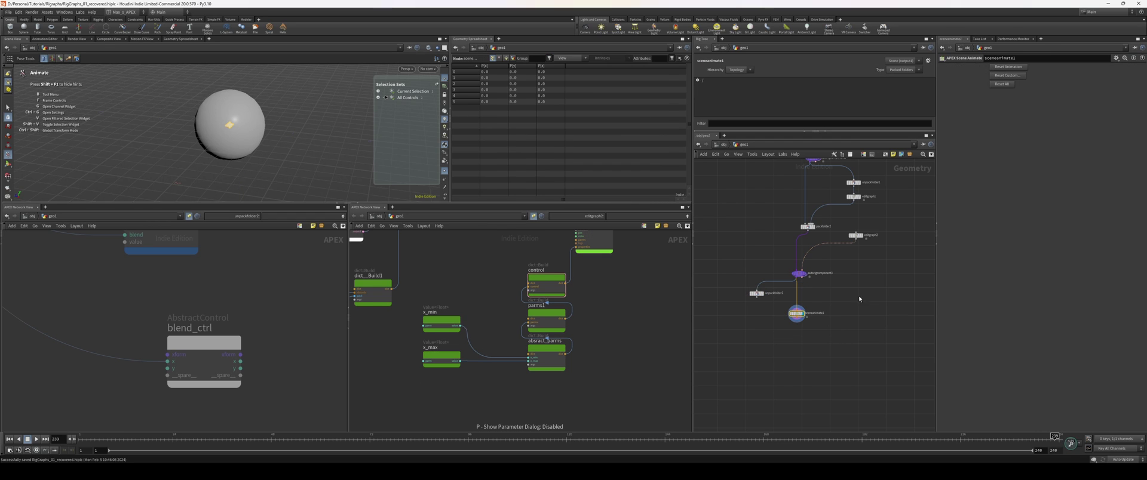
alt+drag(226, 127, 376, 147)
Add a Value<Int> node below x_max.
middle_drag(498, 385, 500, 359)
scroll(499, 358, up, 1)
drag(457, 355, 448, 278)
click(461, 368)
middle_drag(460, 368, 459, 368)
key(Tab)
text(va)
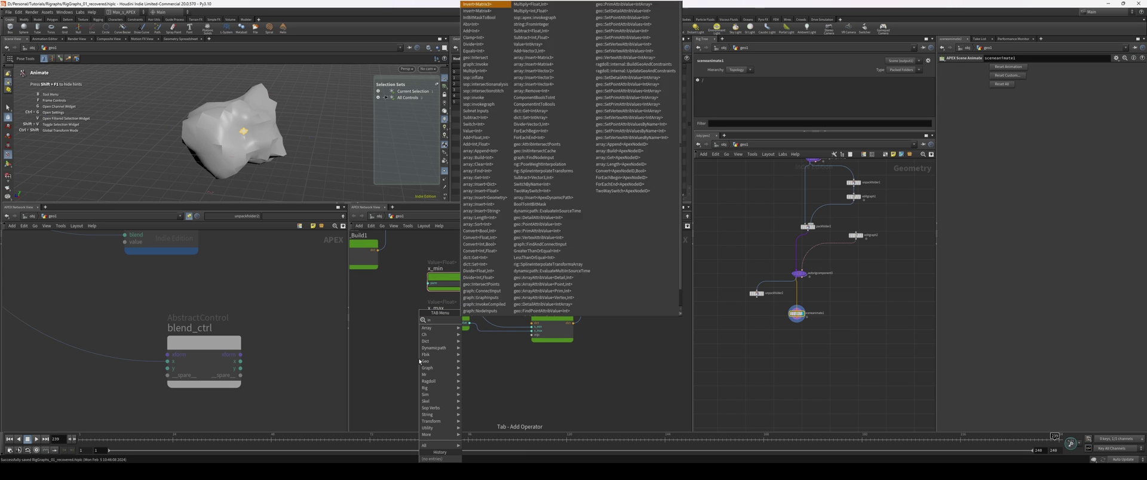
key(BackSpace)
key(BackSpace)
text(valu)
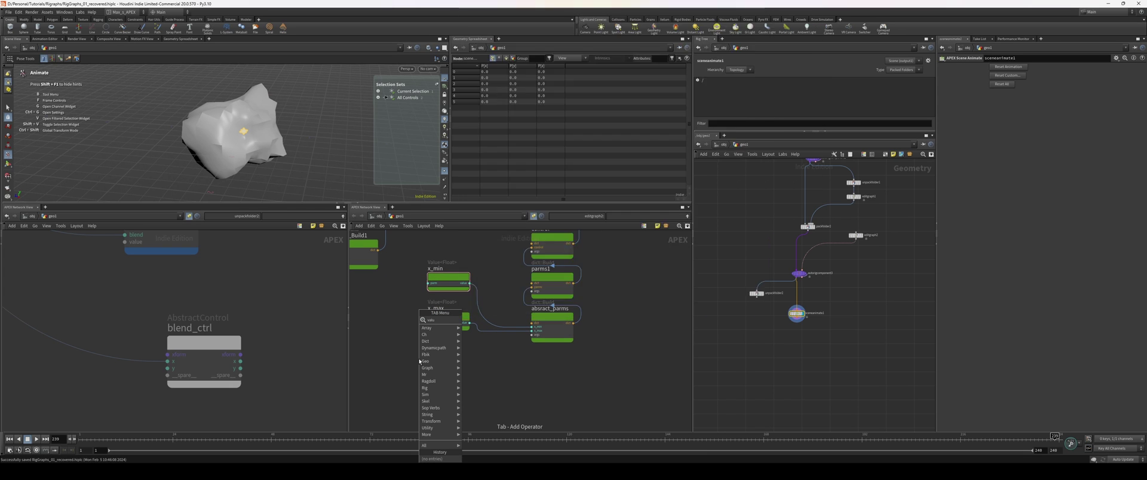
key(BackSpace)
key(BackSpace)
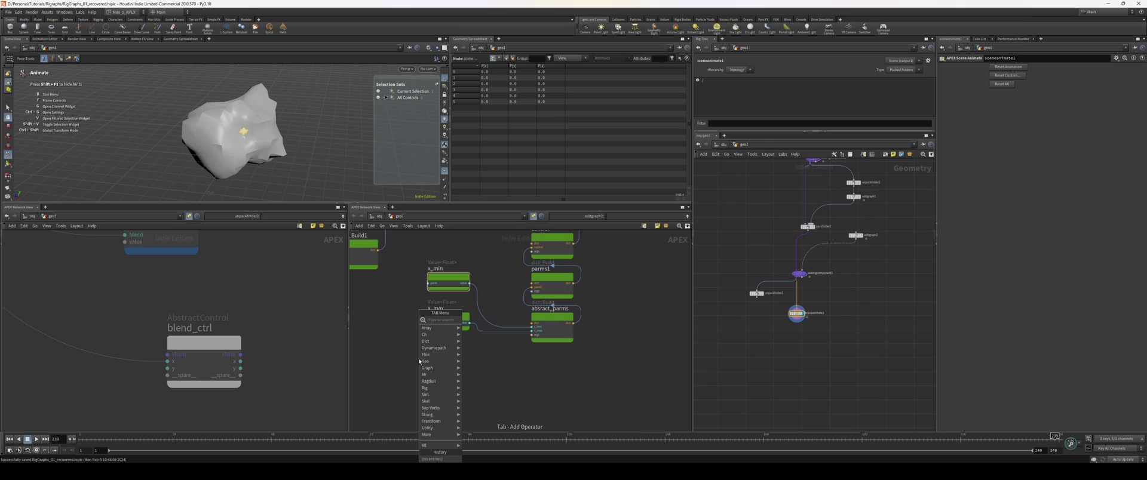
text(va)
key(BackSpace)
key(BackSpace)
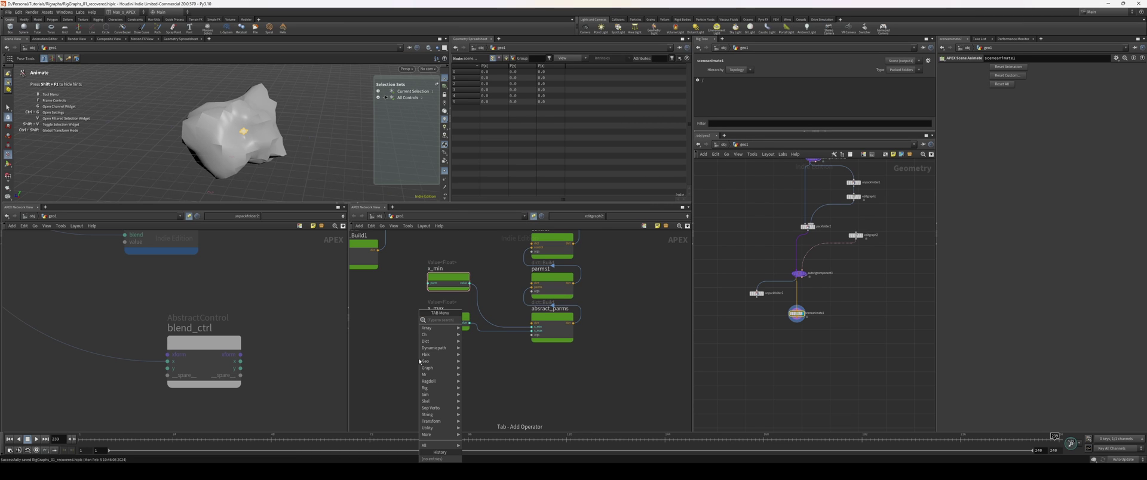
text(valuei)
key(Return)
click(456, 366)
scroll(504, 348, up, 2)
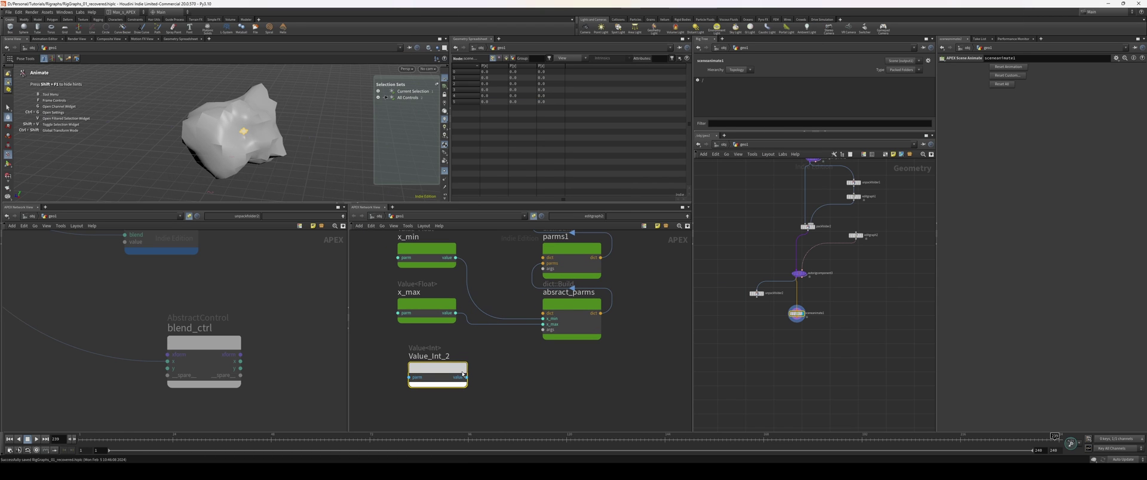
Wire the new integer value into absract_parms and name the input lock_range.
drag(463, 374, 543, 330)
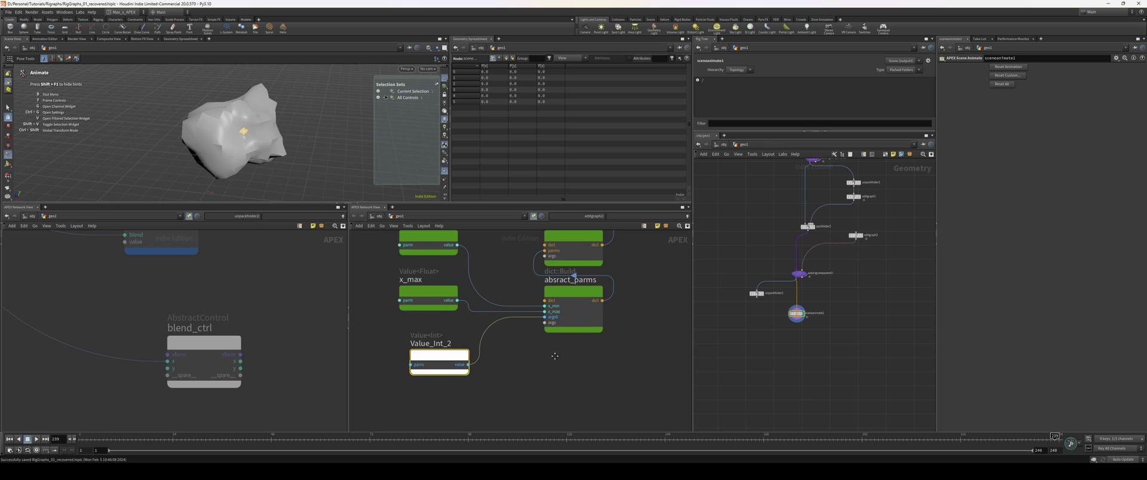
double_click(553, 315)
text(lock)
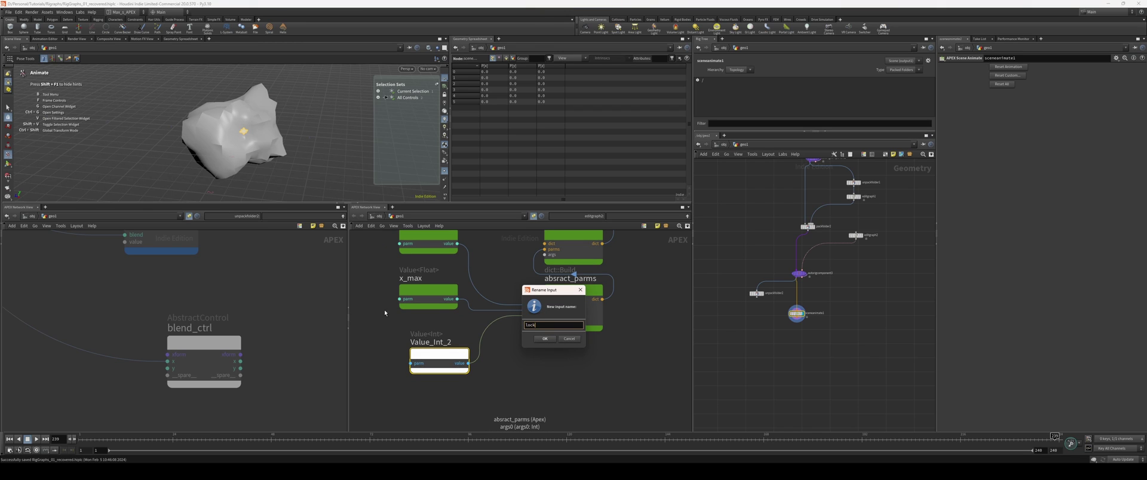
text(_range)
key(Return)
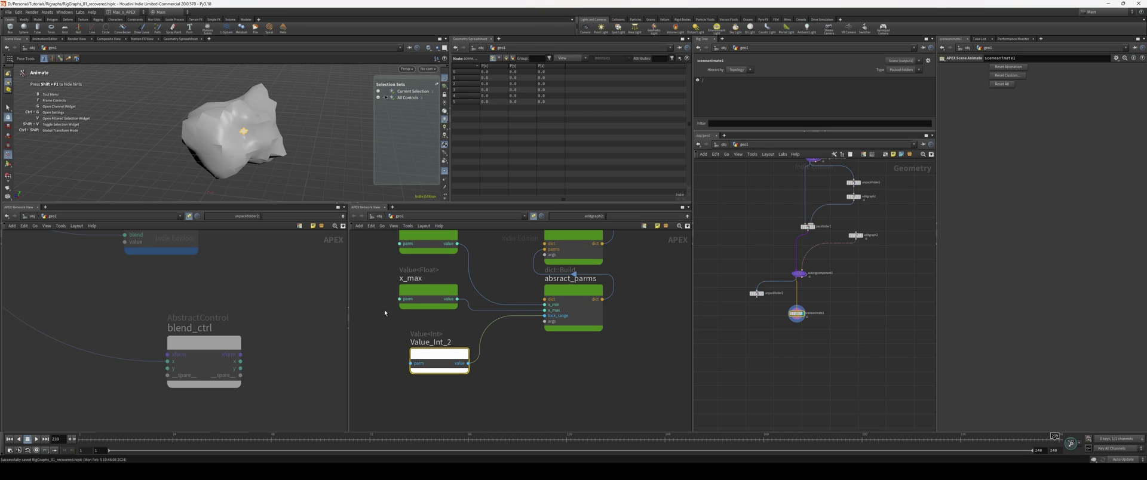
Set the value of the integer node feeding lock_range to 1.
key(p)
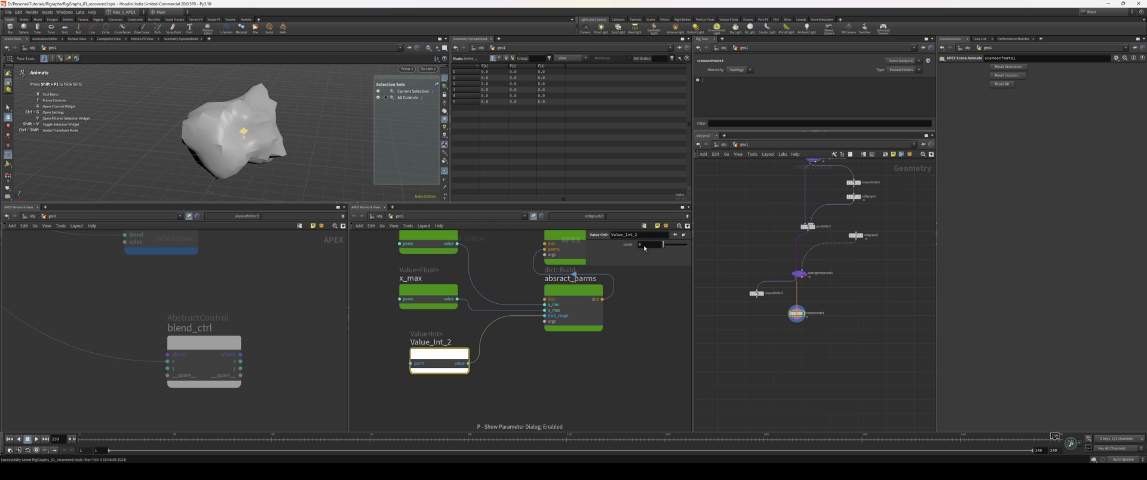
double_click(643, 245)
text(1)
click(563, 362)
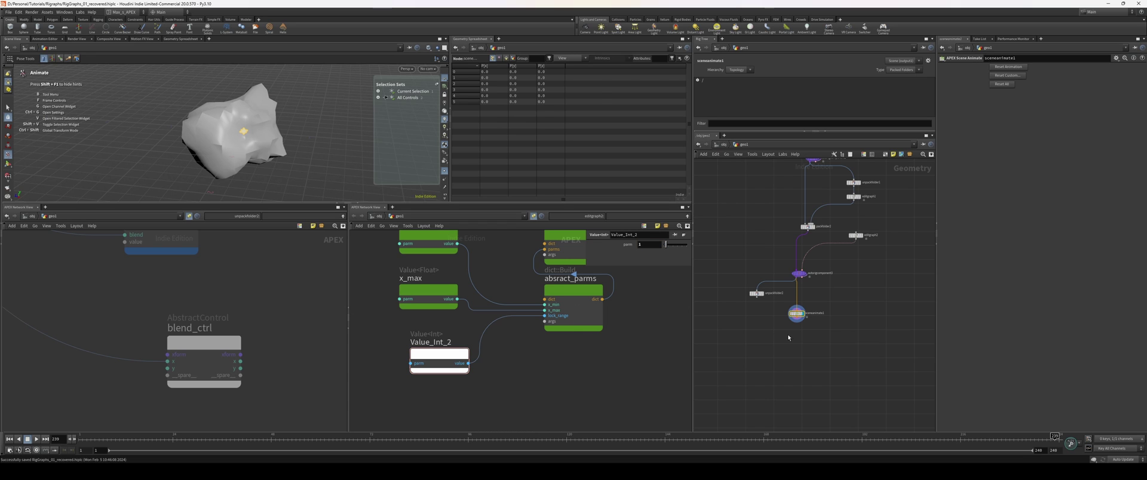
Display the unpack folder node beside the scene animate node and inspect blend_ctrl's properties in the geometry spreadsheet.
click(763, 294)
middle_drag(468, 277, 481, 333)
drag(434, 401, 411, 407)
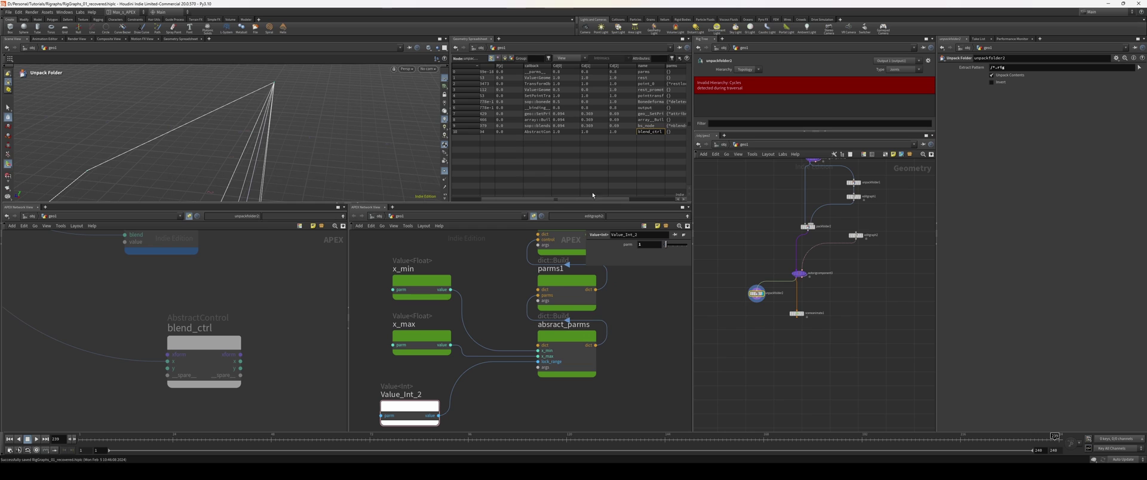
drag(593, 199, 640, 199)
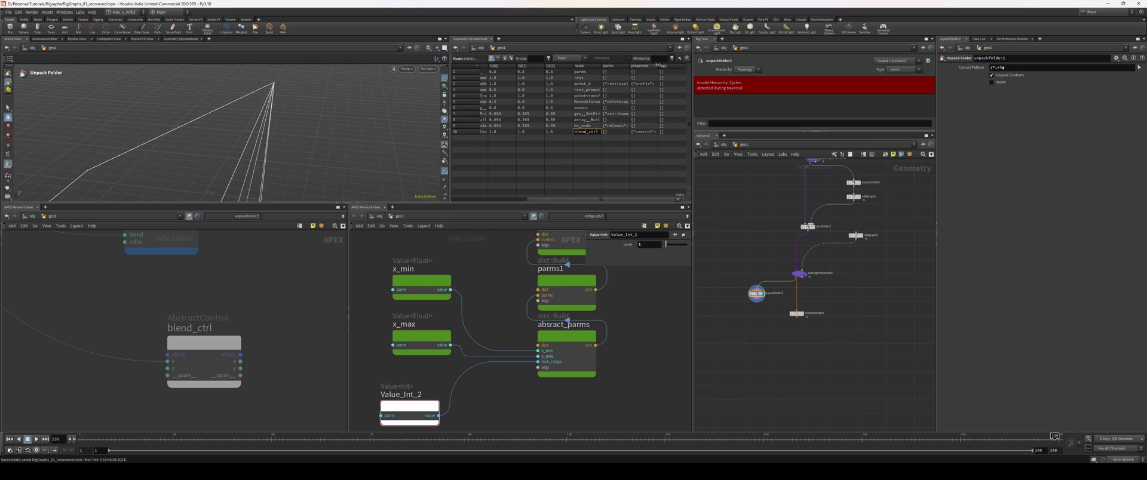
drag(657, 66, 800, 67)
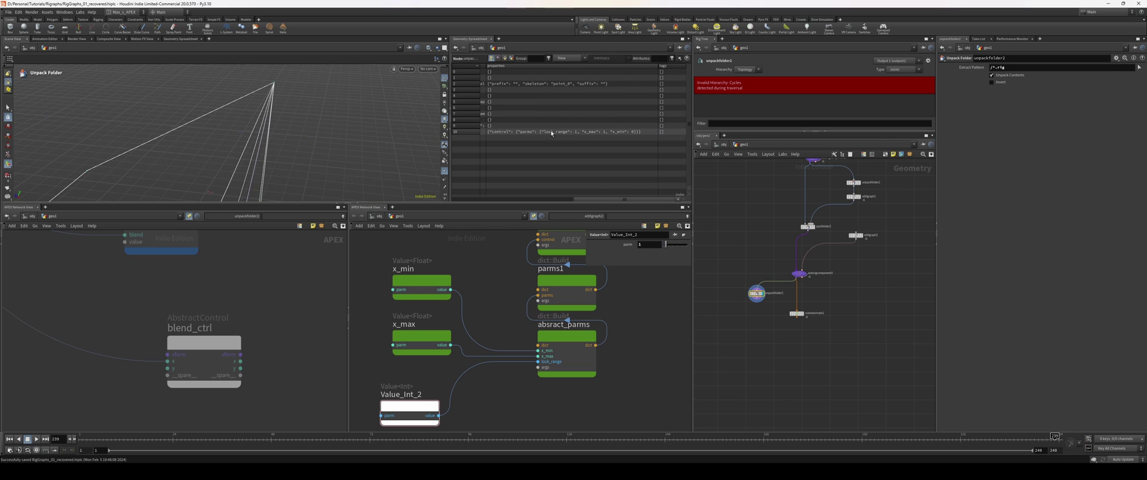
Select the scene animate node, enlarge the viewport's height, and orbit around the deformed geometry.
drag(839, 358, 779, 311)
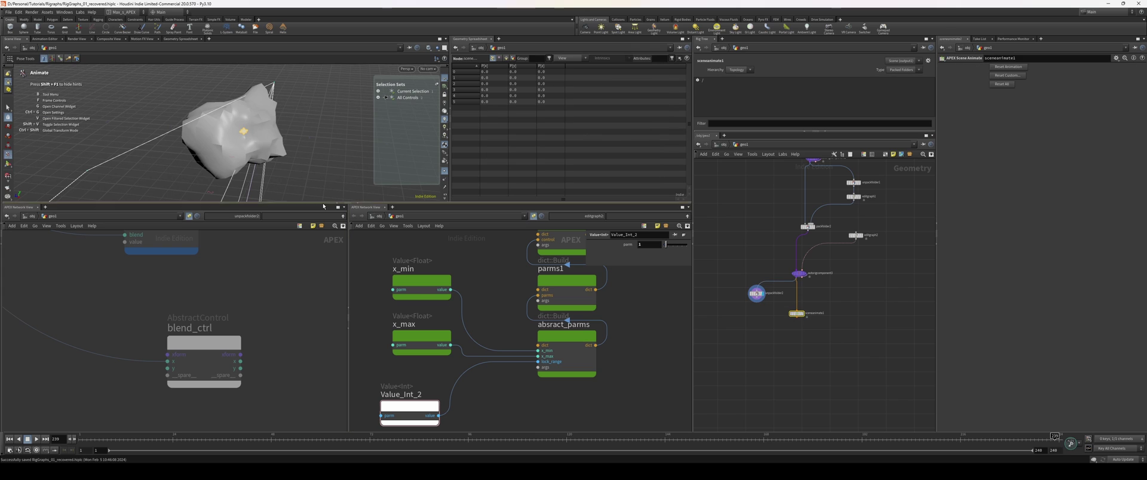
drag(312, 203, 309, 245)
alt+drag(293, 179, 254, 168)
Unpin the second APEX network view and show the graph of the APEX Edit Graph node editgraph1 in it.
scroll(547, 368, down, 6)
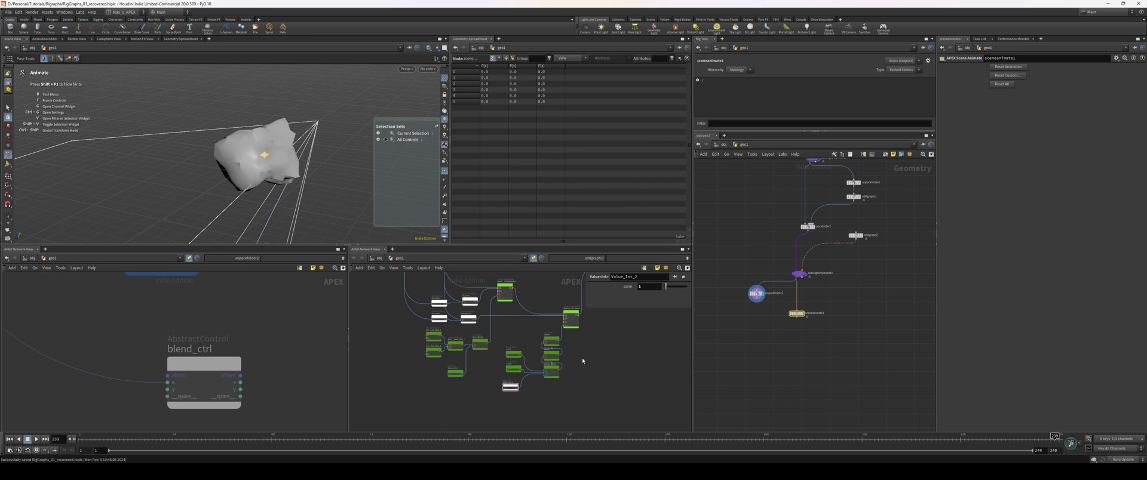
key(p)
middle_drag(609, 343, 578, 378)
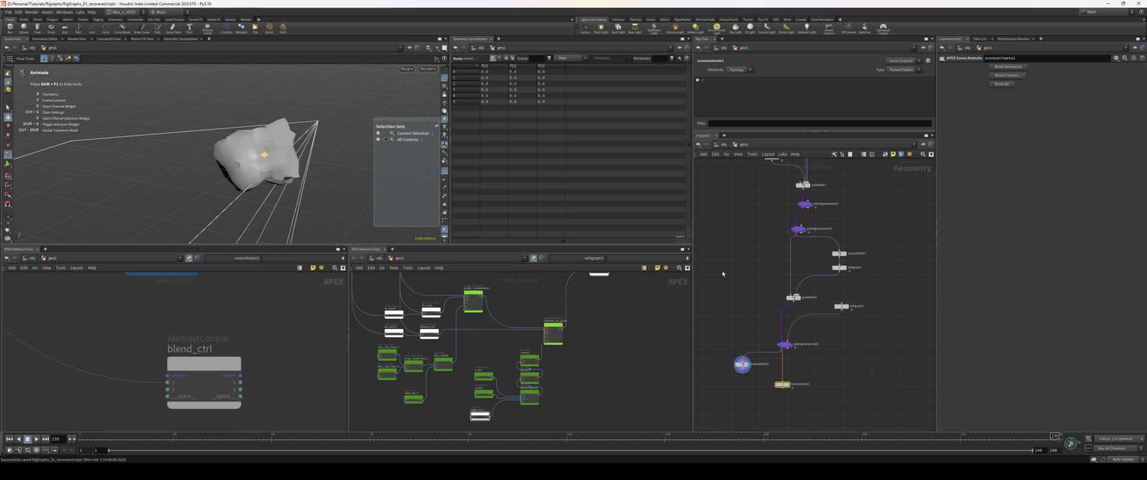
click(534, 259)
drag(868, 275, 835, 264)
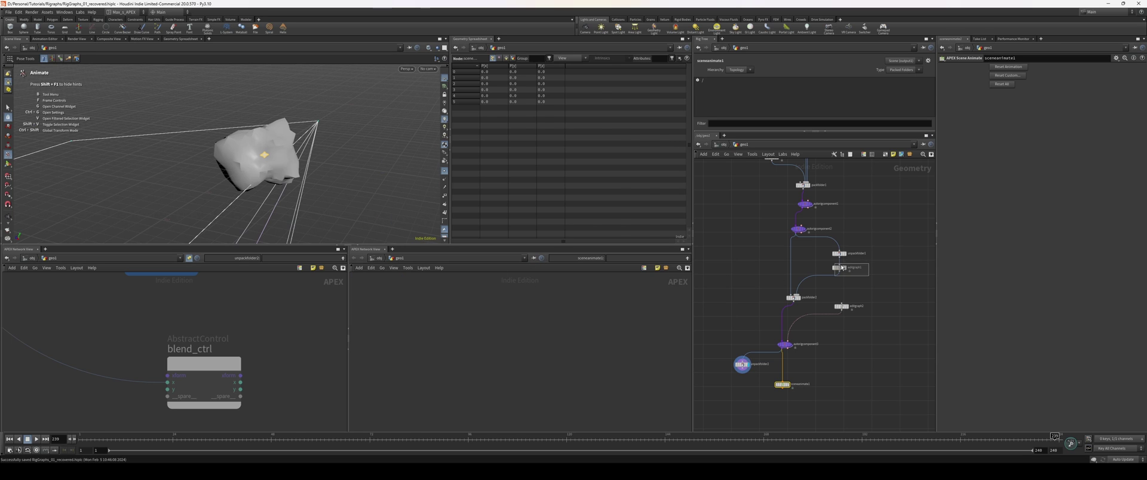
click(841, 269)
middle_drag(483, 336, 554, 368)
scroll(451, 318, up, 3)
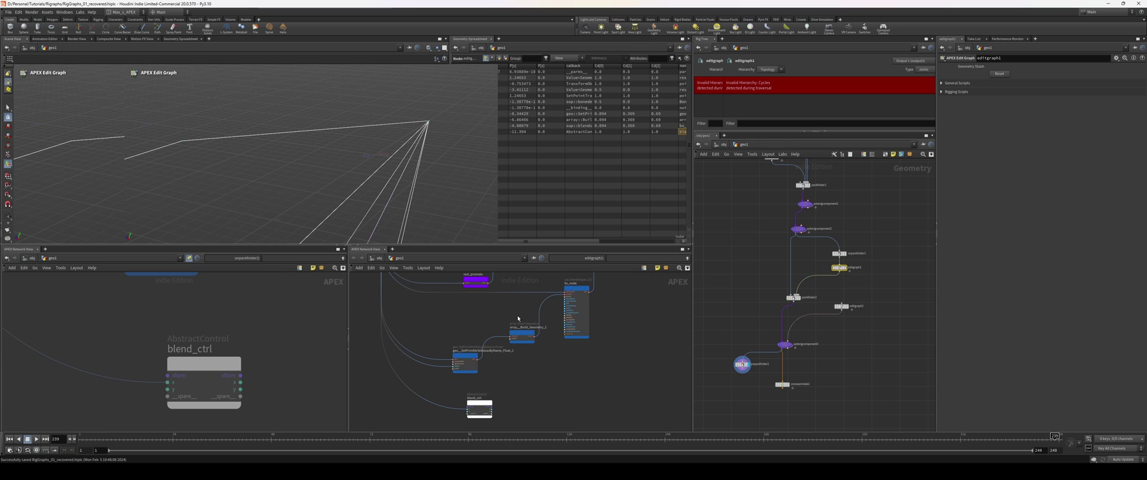
Maximize the APEX network view and examine the edit graph's connections from parms through bs_node to output, plus blend_ctrl.
key(ctrl+b)
middle_drag(565, 294, 507, 343)
scroll(554, 321, up, 3)
middle_drag(529, 305, 540, 325)
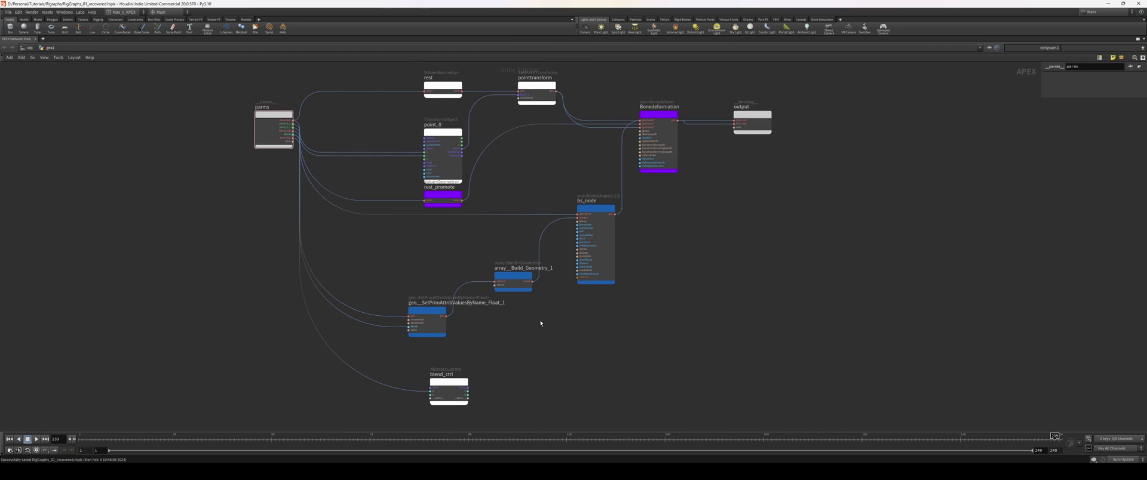
scroll(540, 324, up, 1)
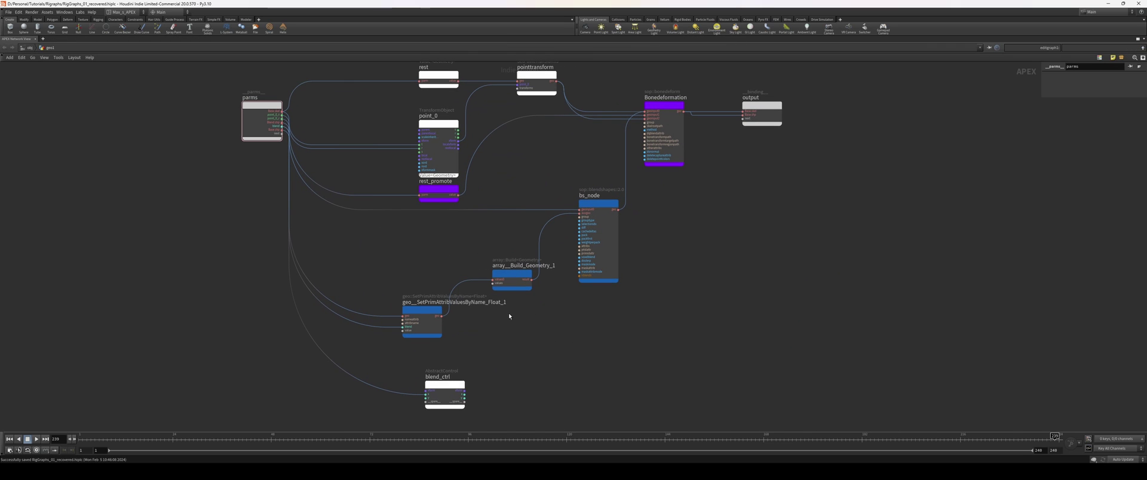
middle_drag(508, 319, 511, 337)
scroll(519, 326, up, 1)
scroll(397, 282, up, 1)
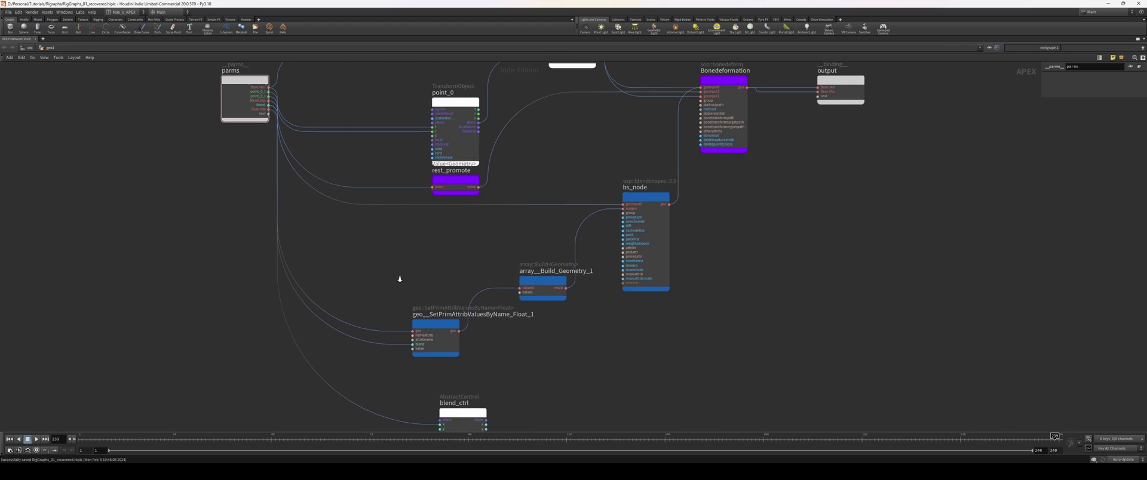
scroll(454, 280, down, 2)
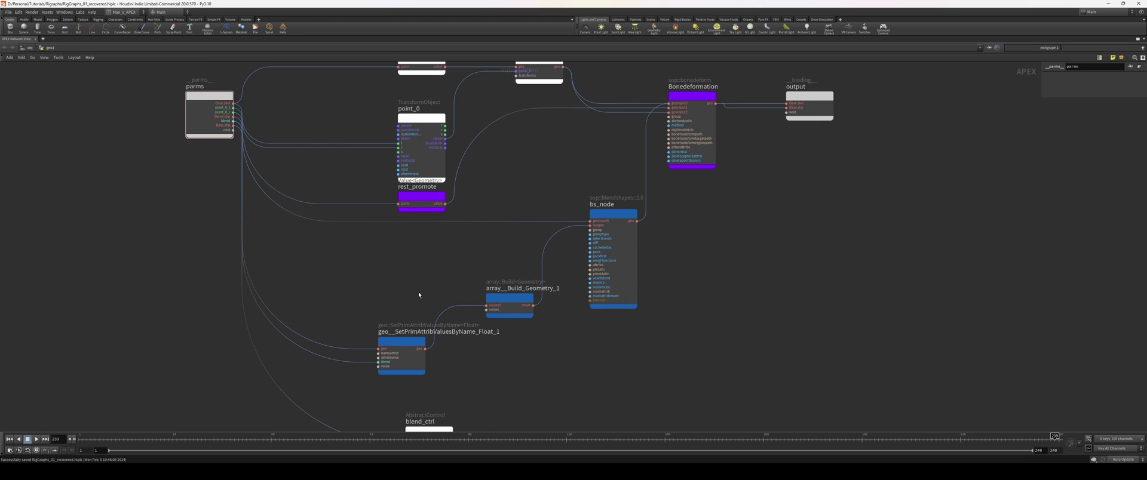
scroll(401, 291, down, 1)
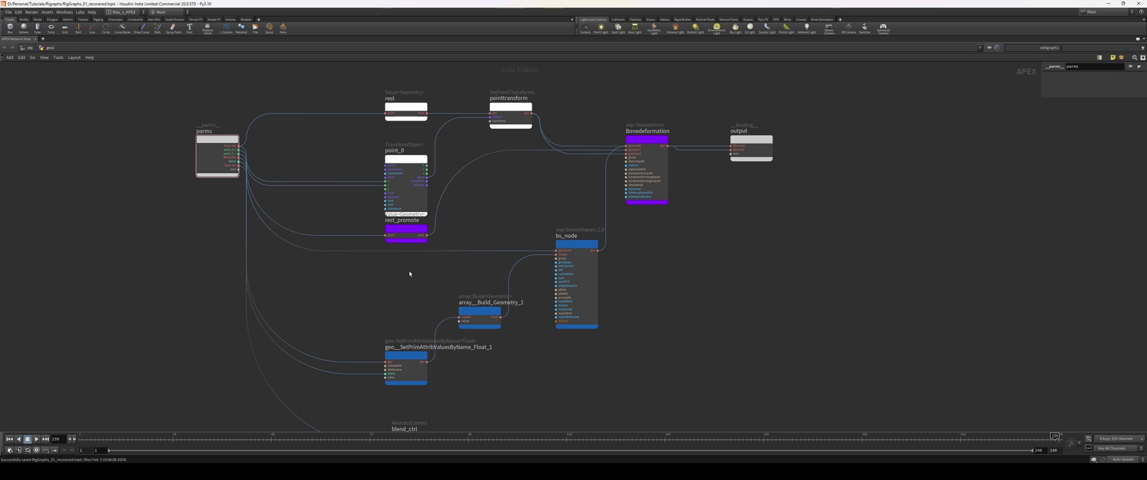
key(h)
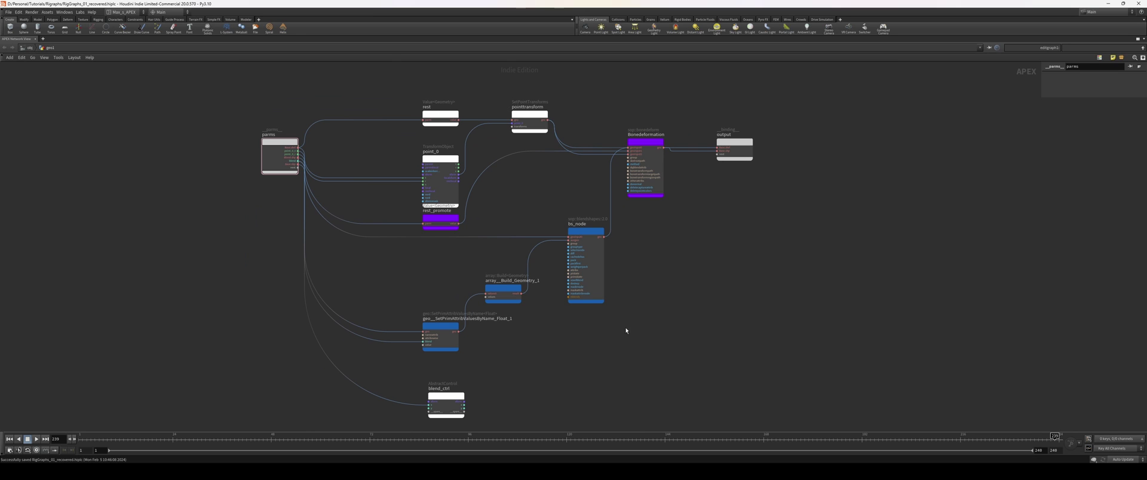
right_drag(550, 326, 539, 297)
middle_drag(566, 326, 570, 318)
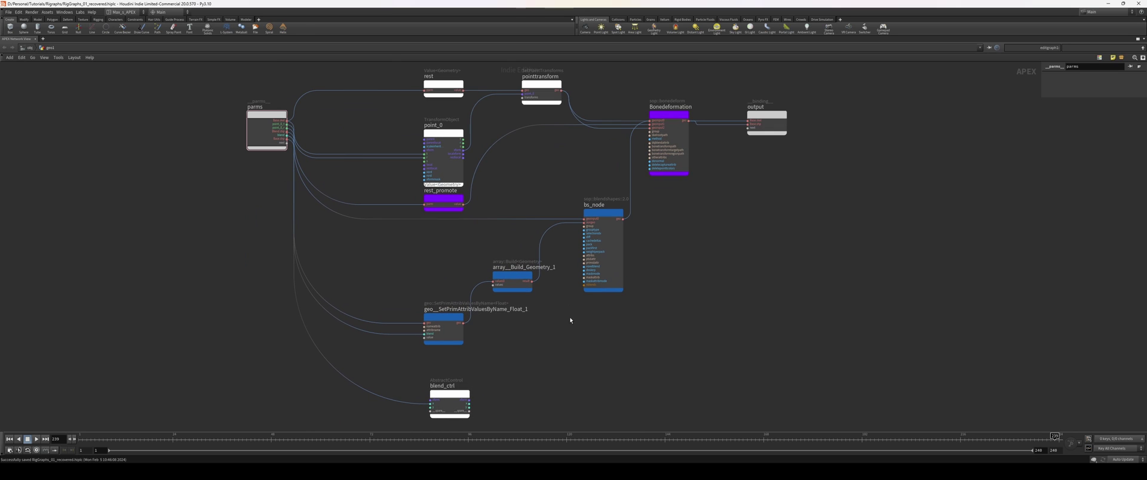
key(ctrl+b)
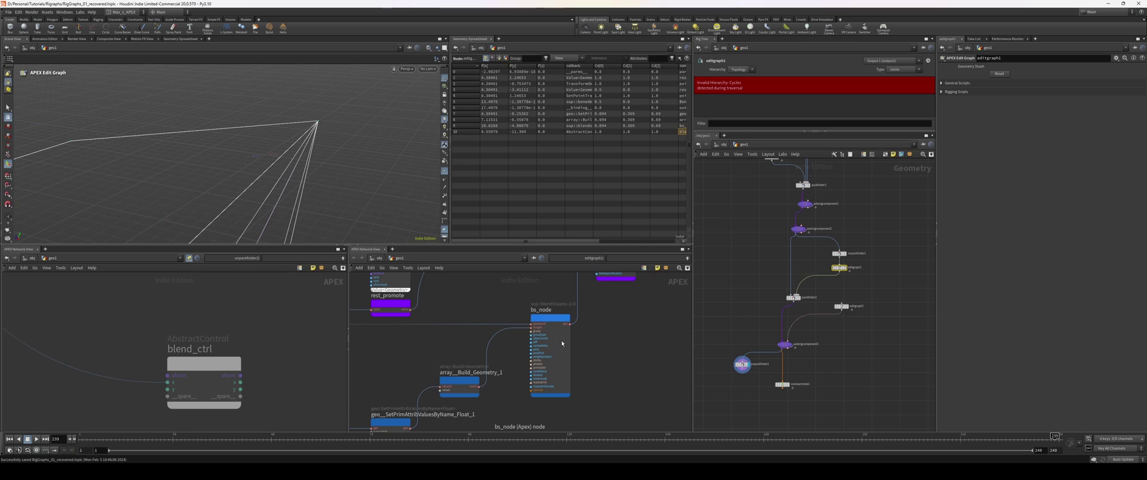
Display the scene animate node again and try the range-locked blend control on the sphere in the viewport.
middle_drag(815, 387, 828, 360)
drag(841, 347, 787, 369)
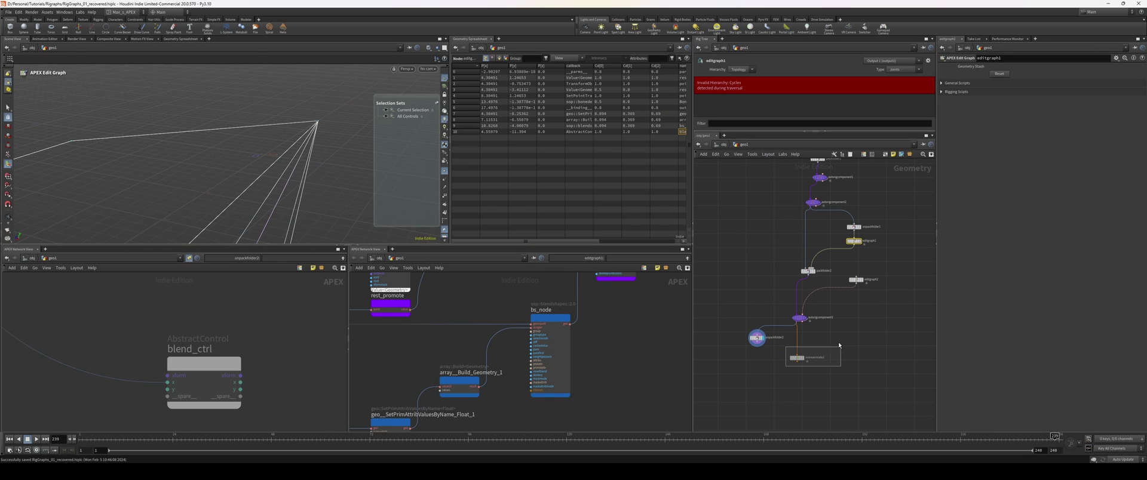
key(r)
drag(272, 156, 222, 127)
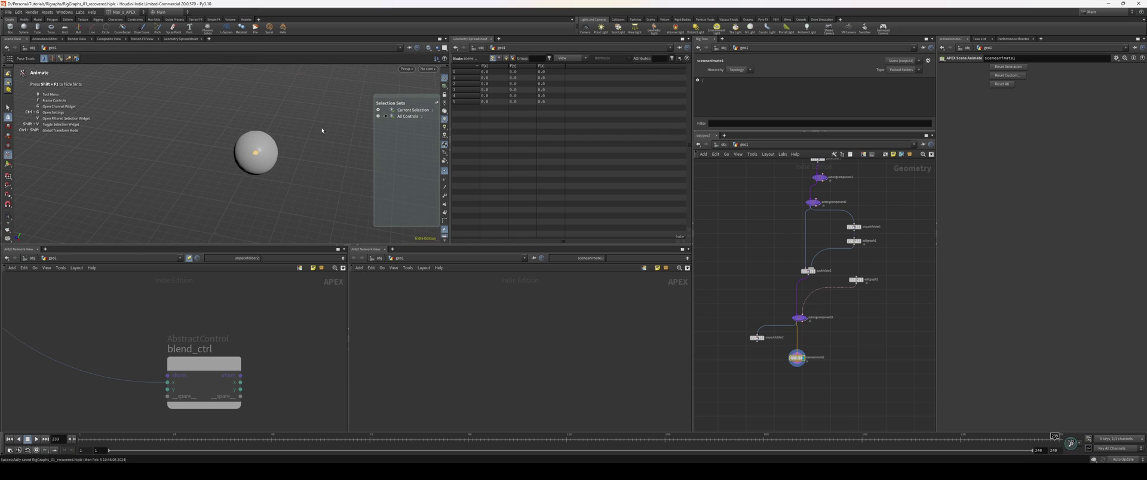
alt+drag(323, 130, 339, 131)
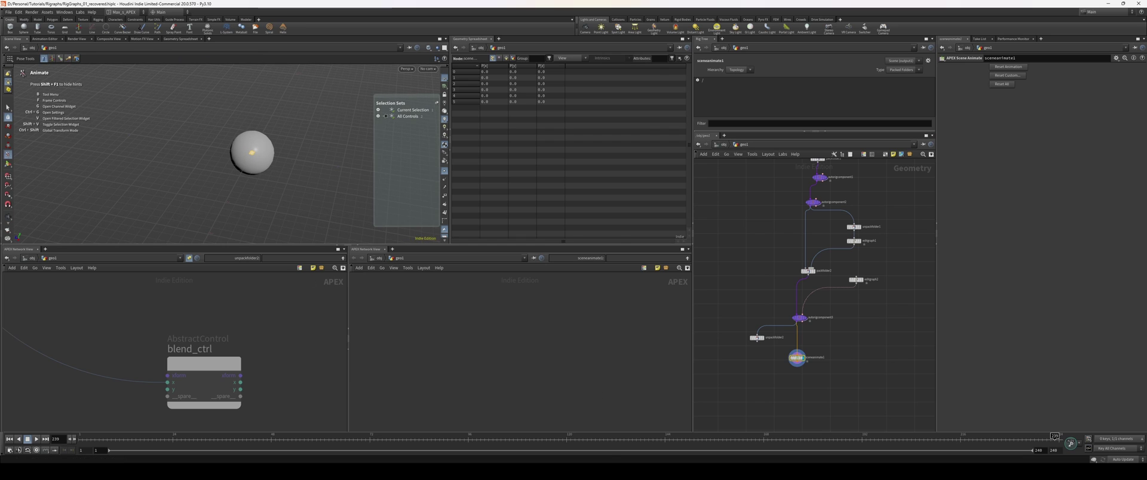